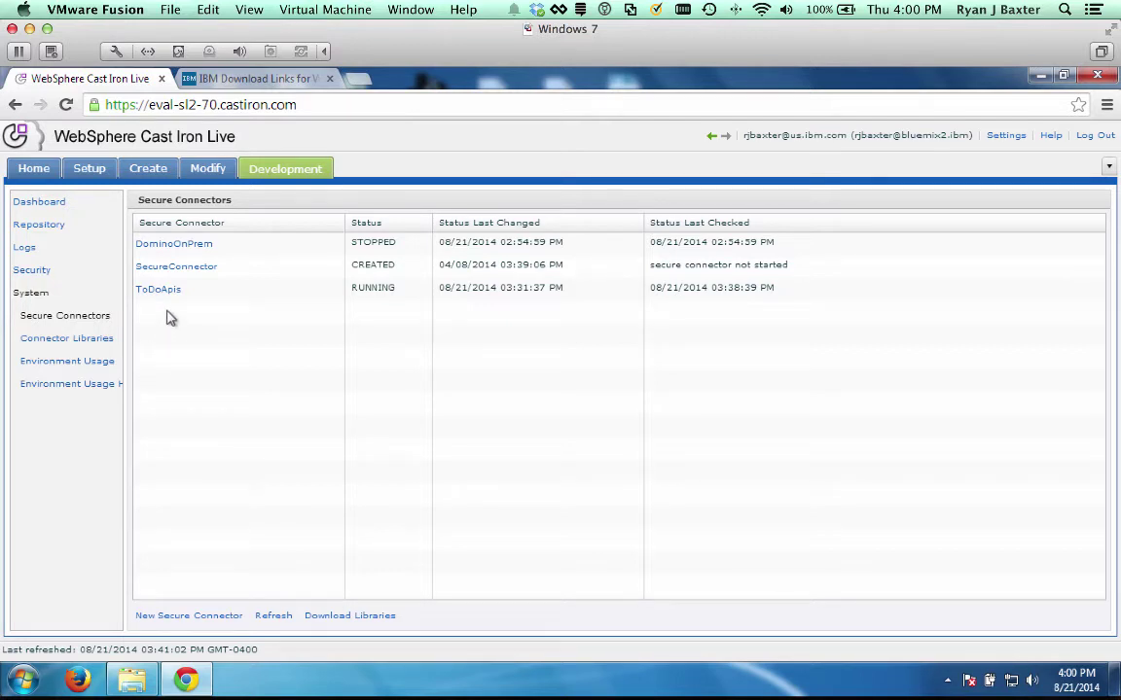
Dismiss the survey on the IBM download page and examine the WebSphere Cast Iron 7.0.0.1 image list
{"action": "left_click", "coordinate": [261, 80]}
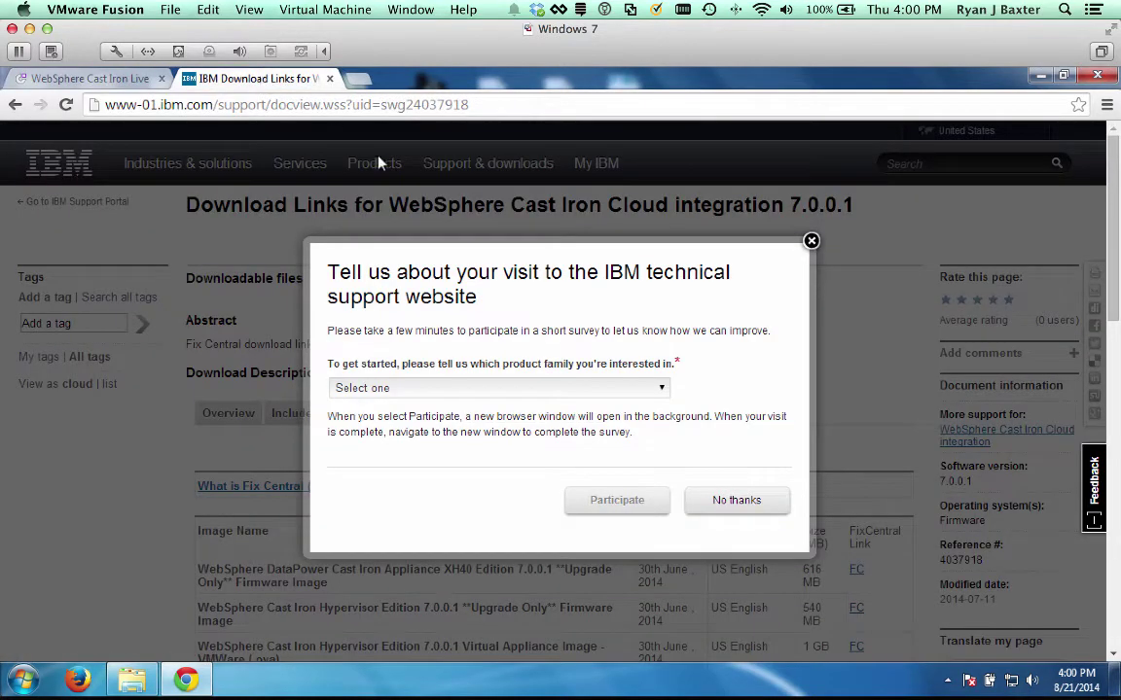
{"action": "left_click", "coordinate": [810, 241]}
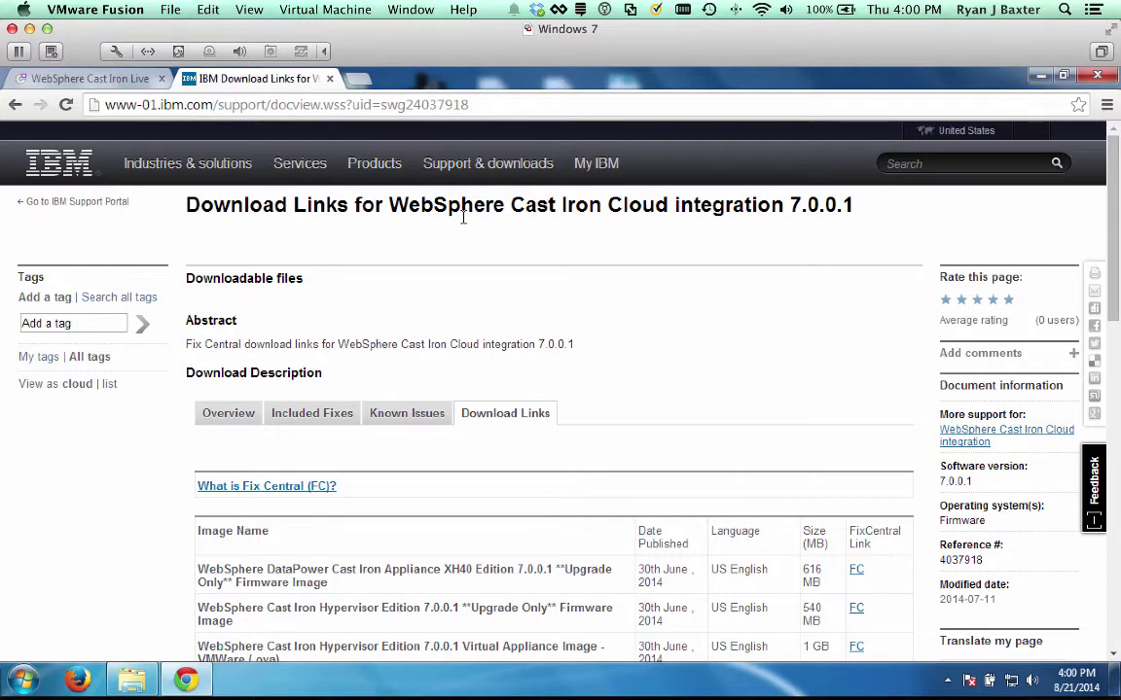
{"action": "scroll", "coordinate": [463, 215], "scroll_direction": "down", "scroll_amount": 3}
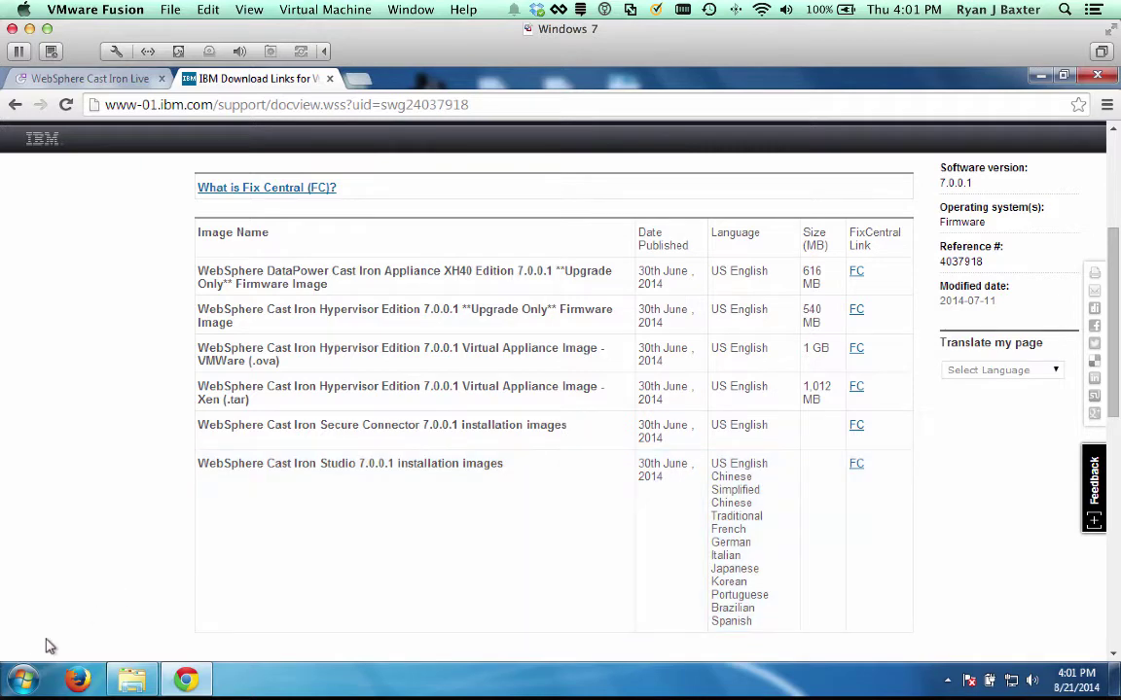
Launch WebSphere Cast Iron Studio and create a new project named ToDos
{"action": "left_click", "coordinate": [23, 679]}
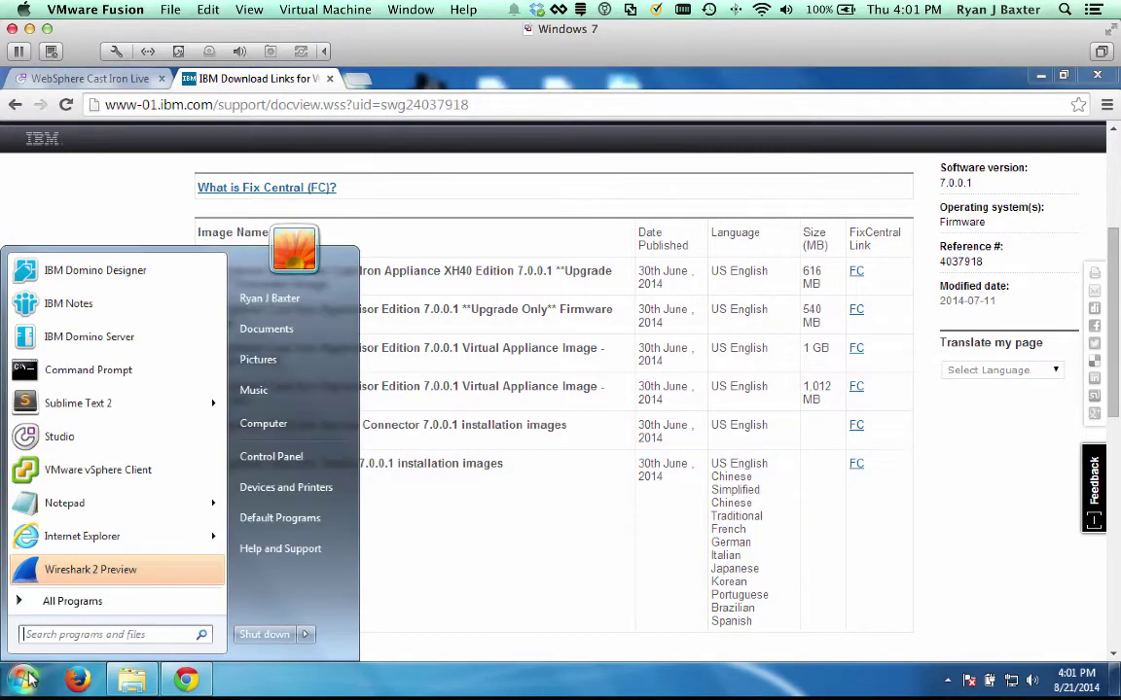
{"action": "left_click", "coordinate": [62, 438]}
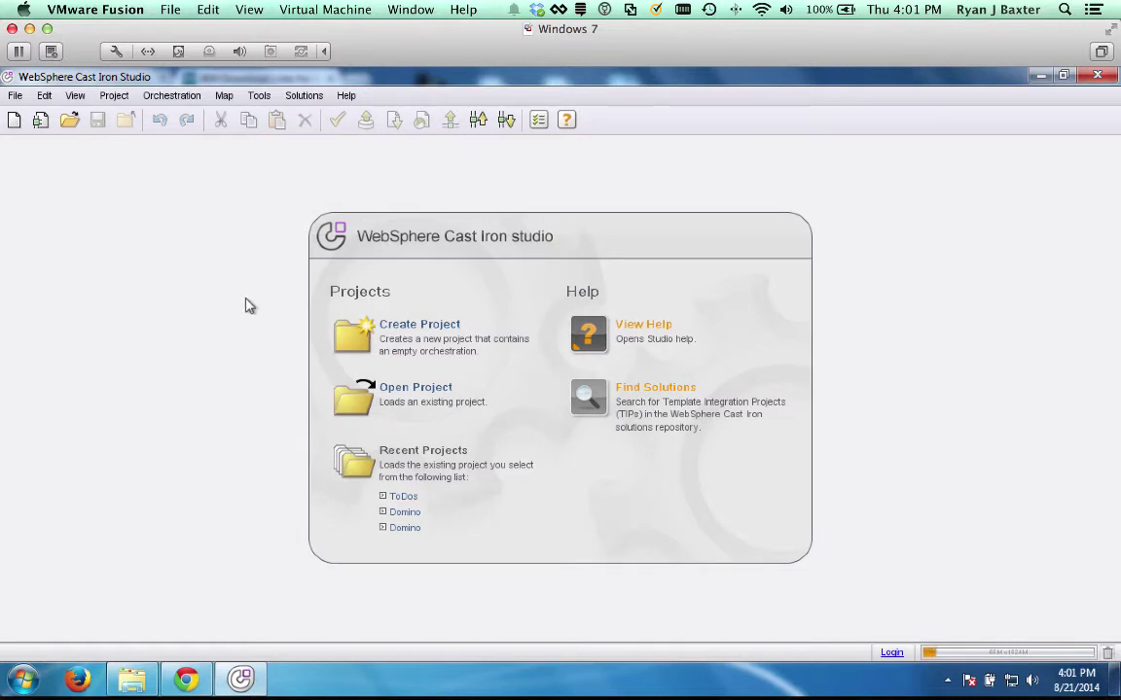
{"action": "left_click", "coordinate": [394, 329]}
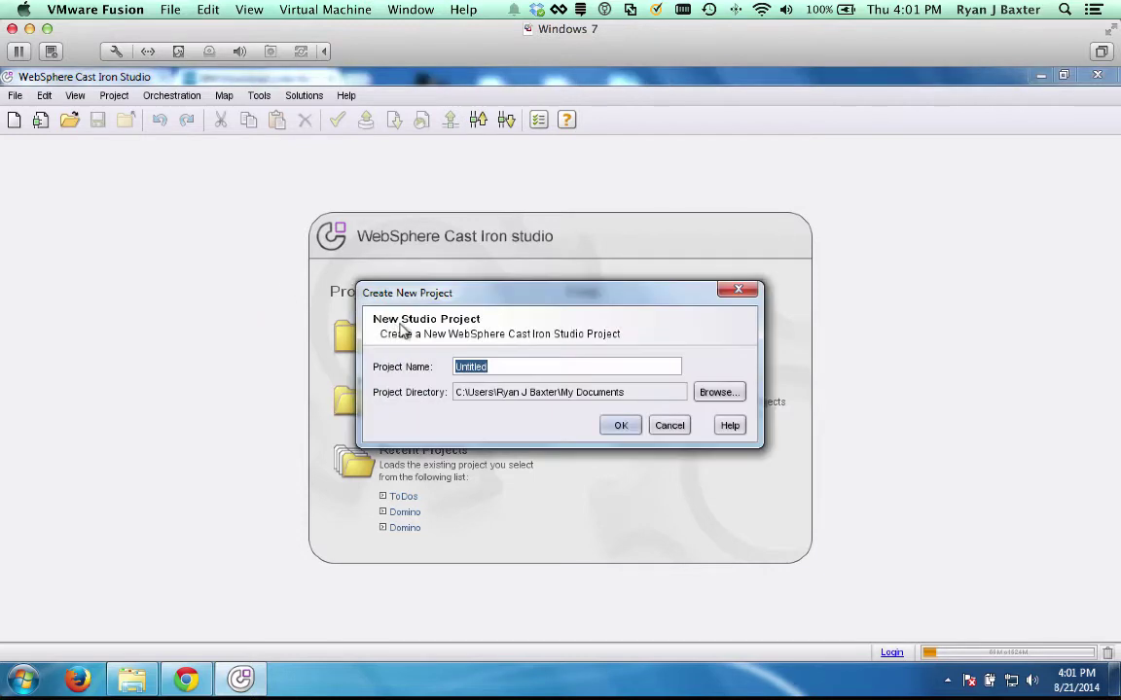
{"action": "type", "text": "ToDos"}
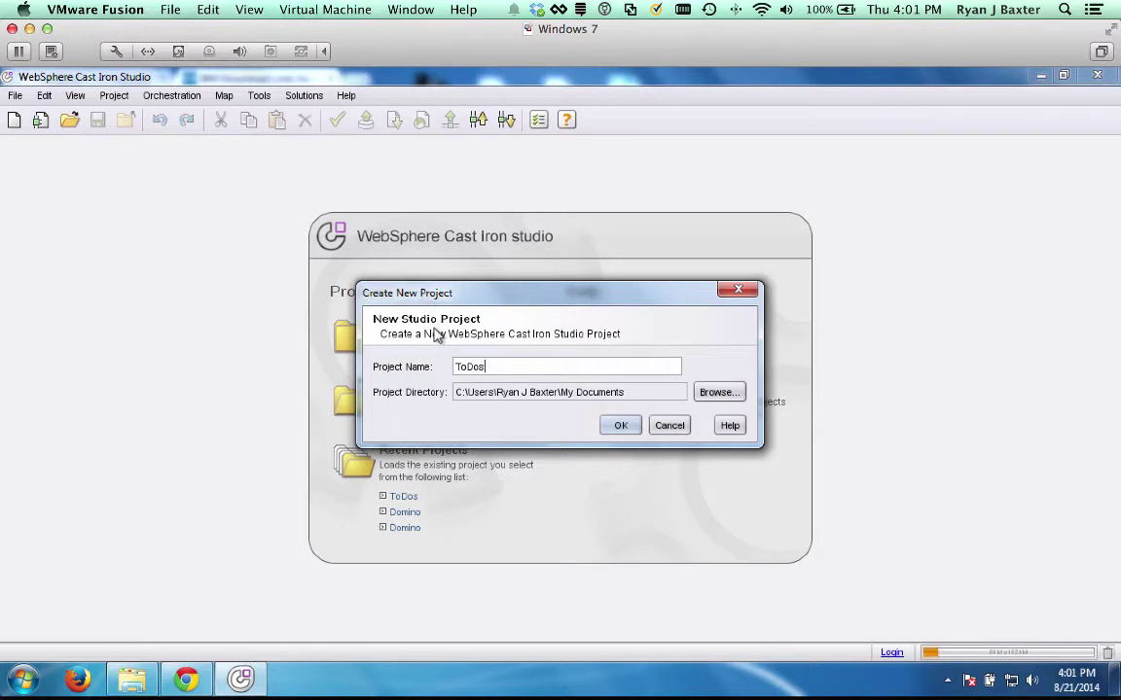
{"action": "left_click", "coordinate": [616, 426]}
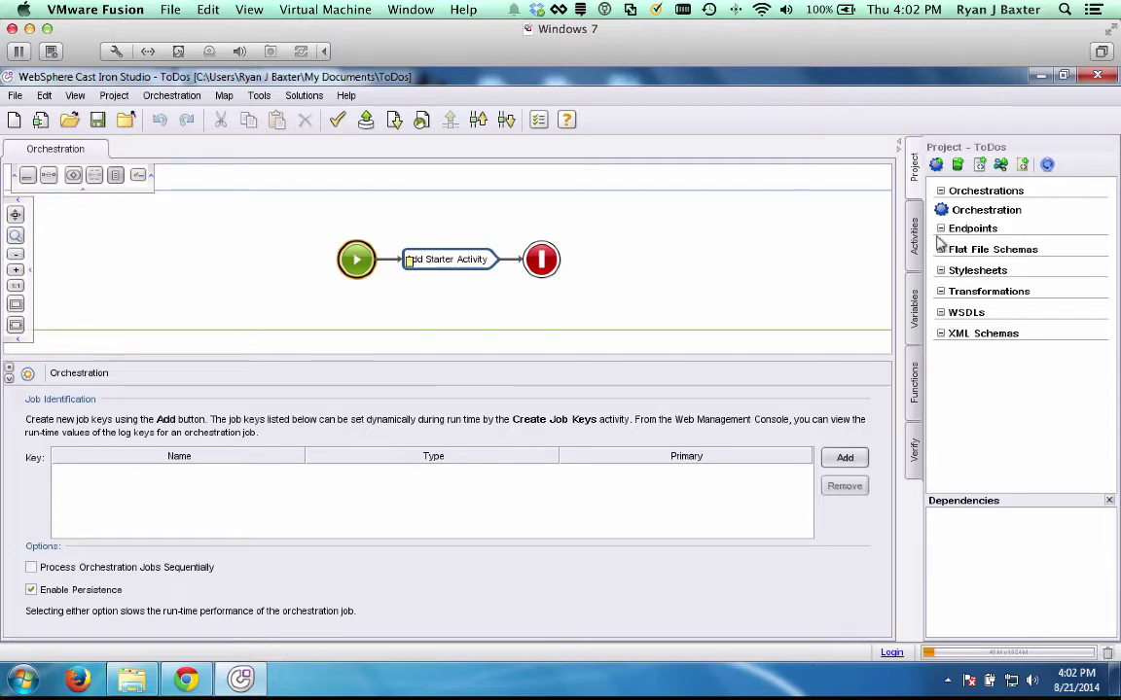
Add an HTTP endpoint that receives requests, configure it for WebSphere Cast Iron Live, and save the project
{"action": "left_click", "coordinate": [959, 167]}
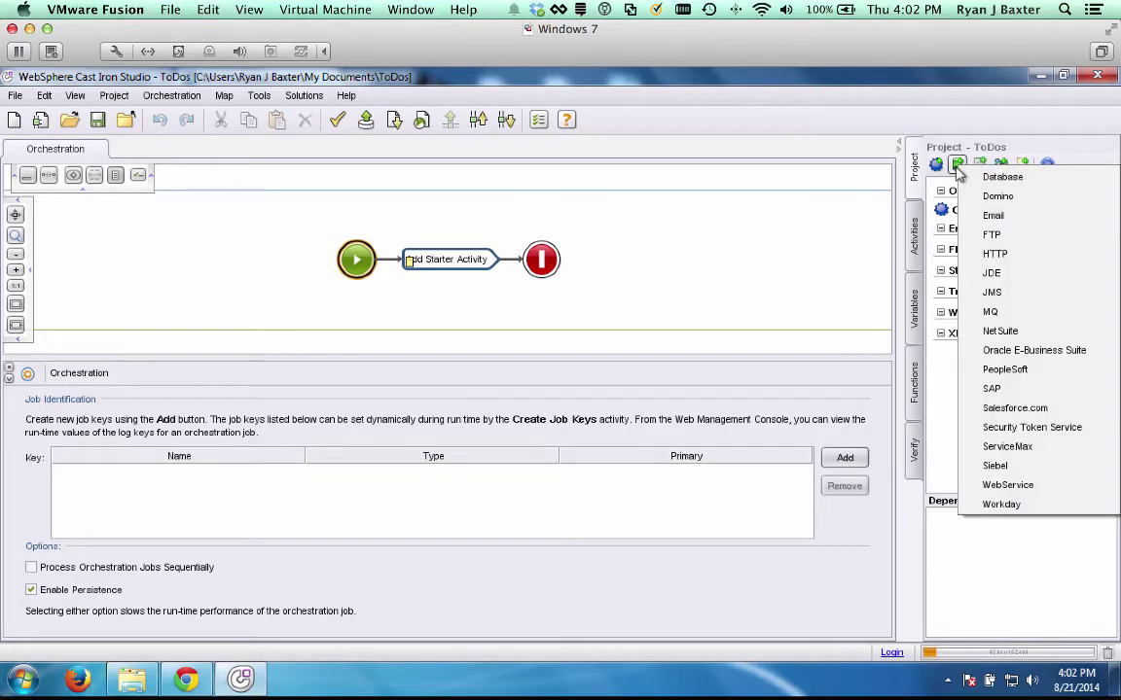
{"action": "left_click", "coordinate": [982, 254]}
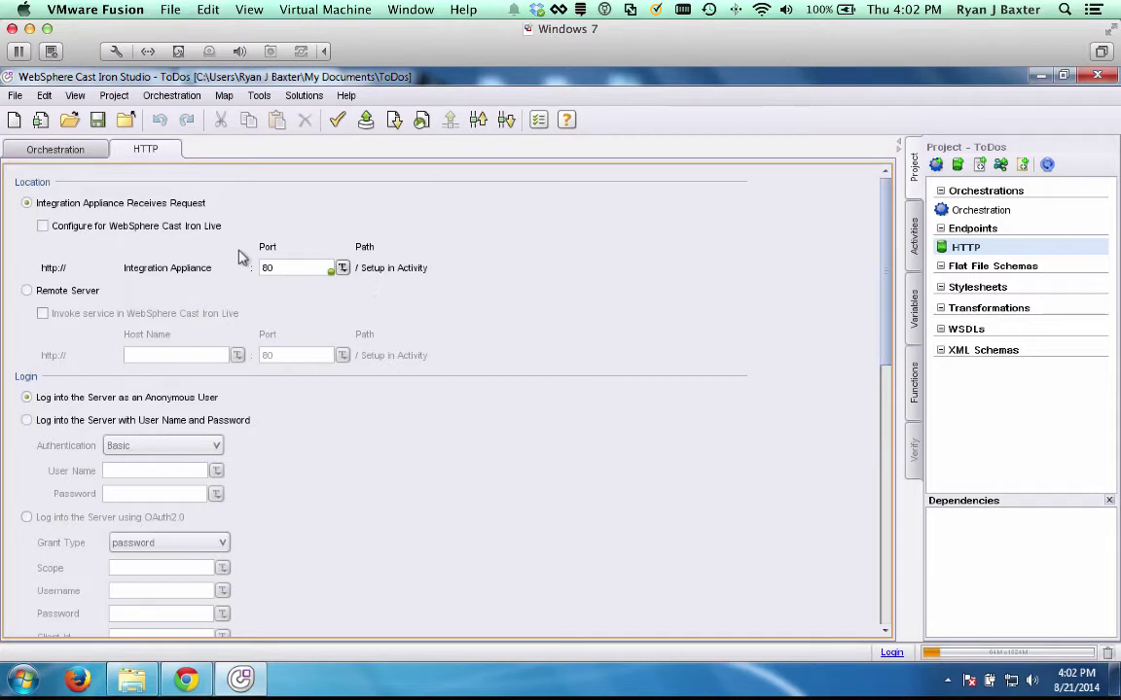
{"action": "left_click", "coordinate": [43, 226]}
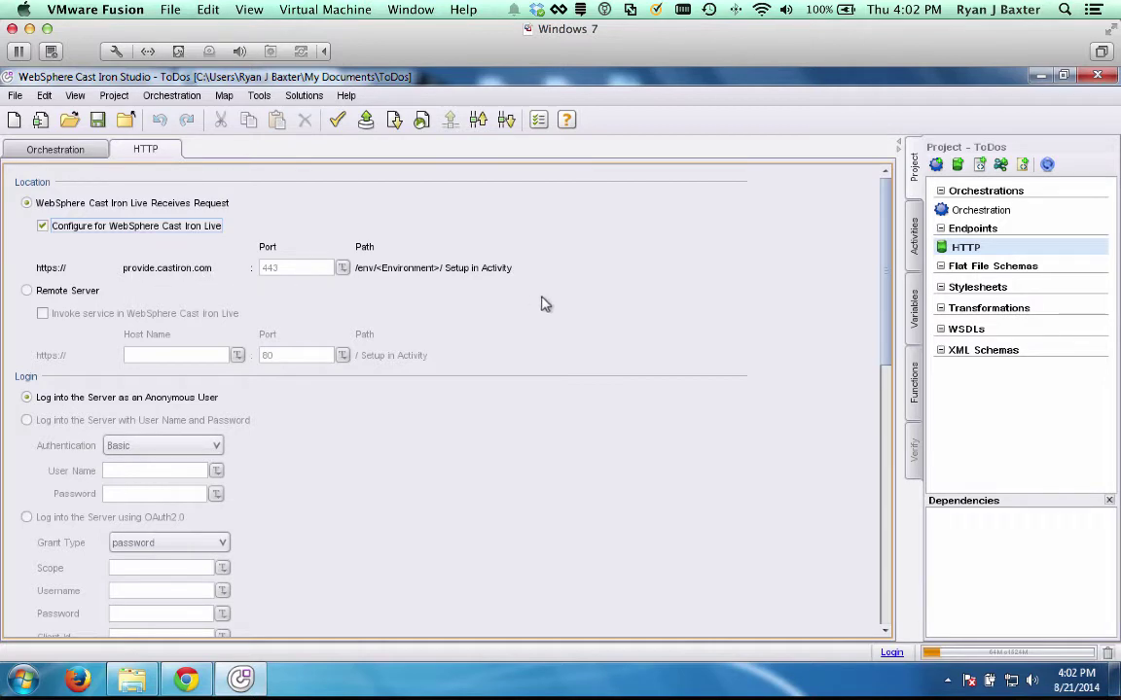
{"action": "scroll", "coordinate": [574, 311], "scroll_direction": "down", "scroll_amount": 10}
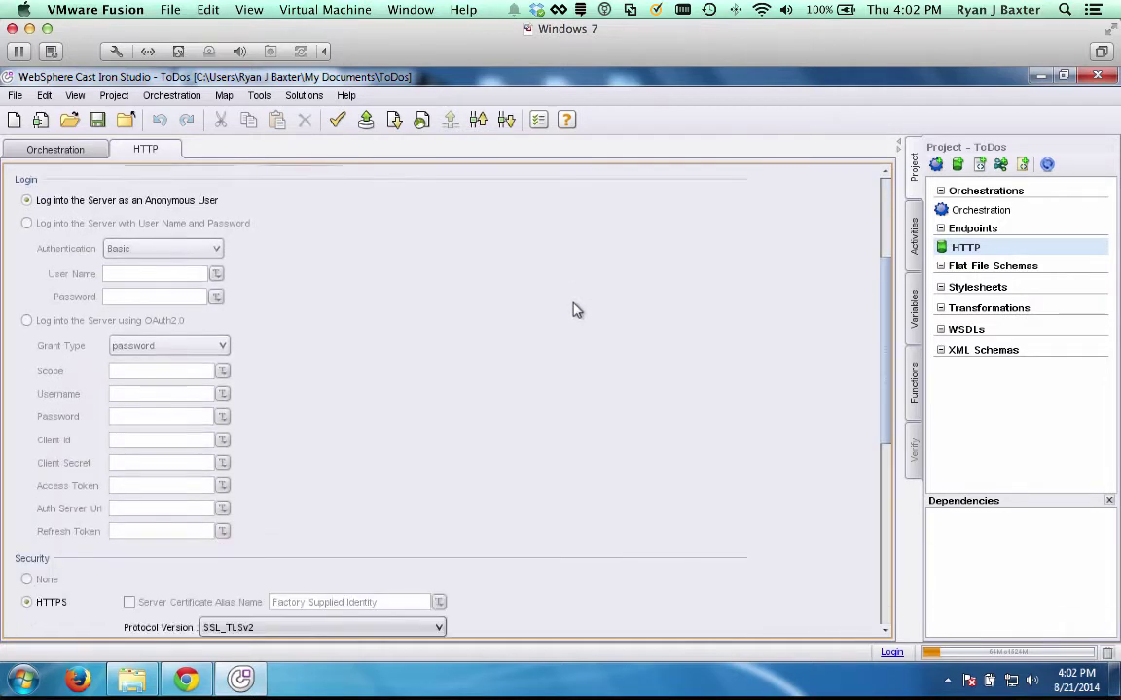
{"action": "scroll", "coordinate": [575, 309], "scroll_direction": "up", "scroll_amount": 10}
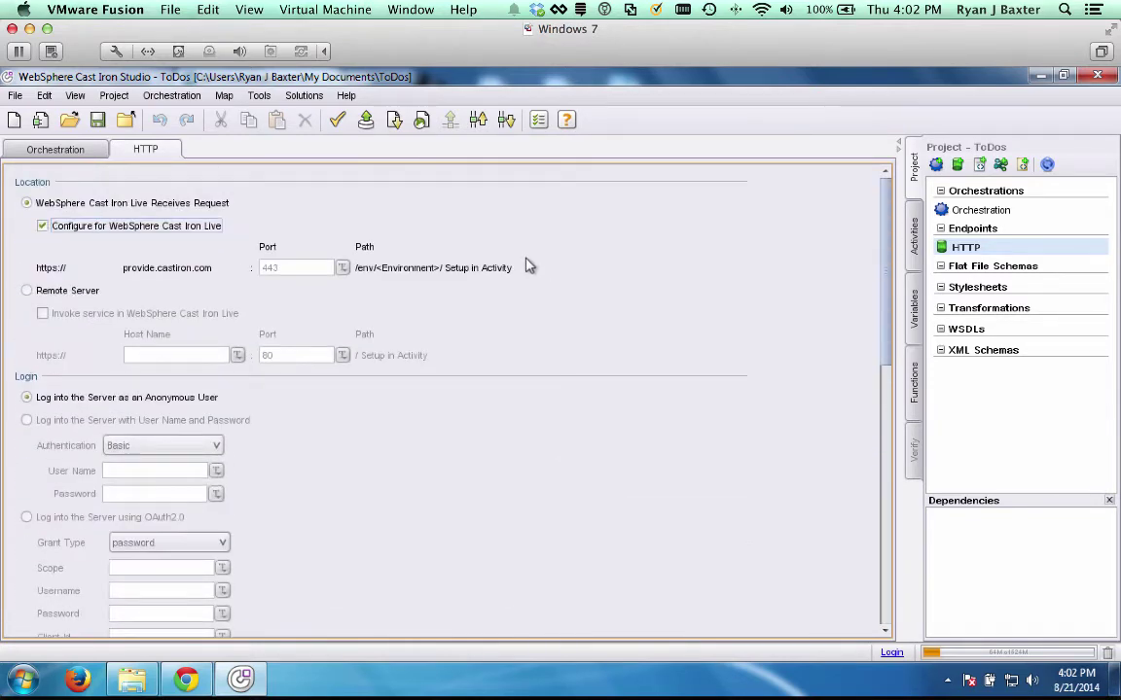
{"action": "key", "text": "ctrl+s"}
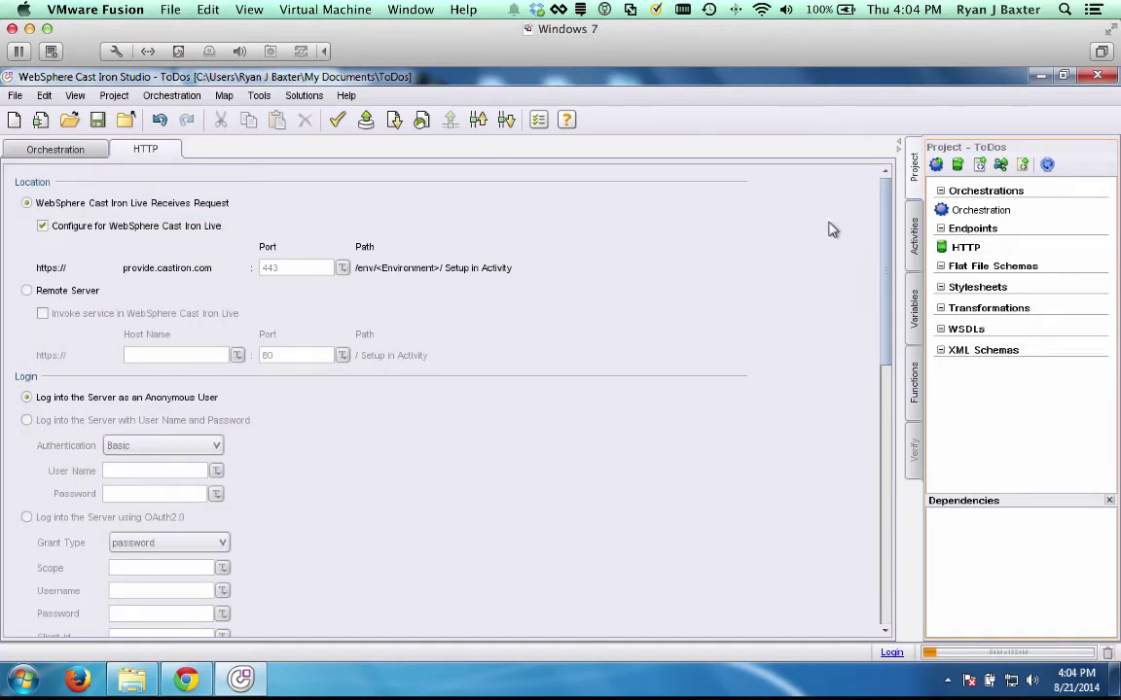
Add a second HTTP endpoint and set its location to Remote Server
{"action": "left_click", "coordinate": [957, 167]}
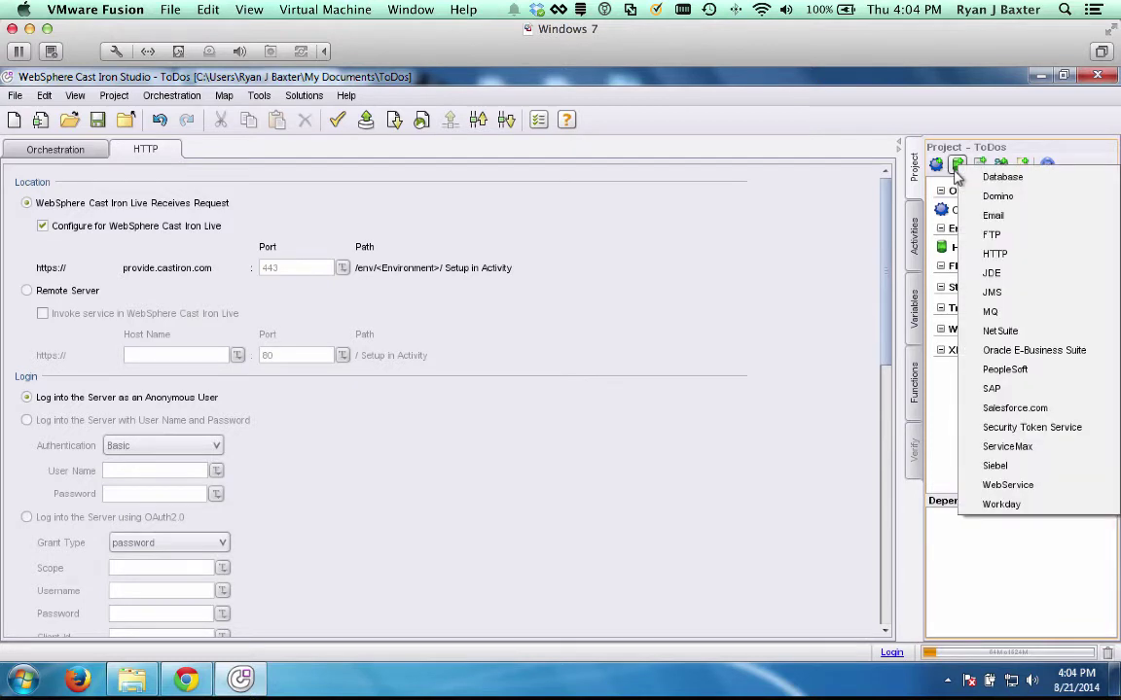
{"action": "left_click", "coordinate": [978, 253]}
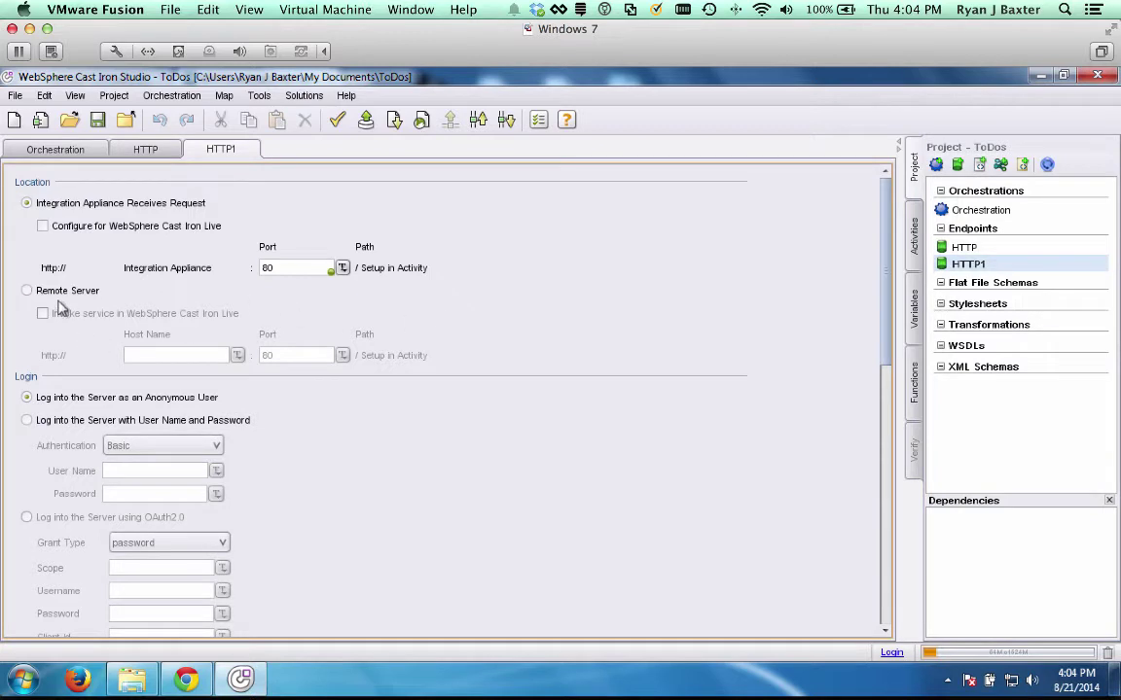
{"action": "left_click", "coordinate": [27, 291]}
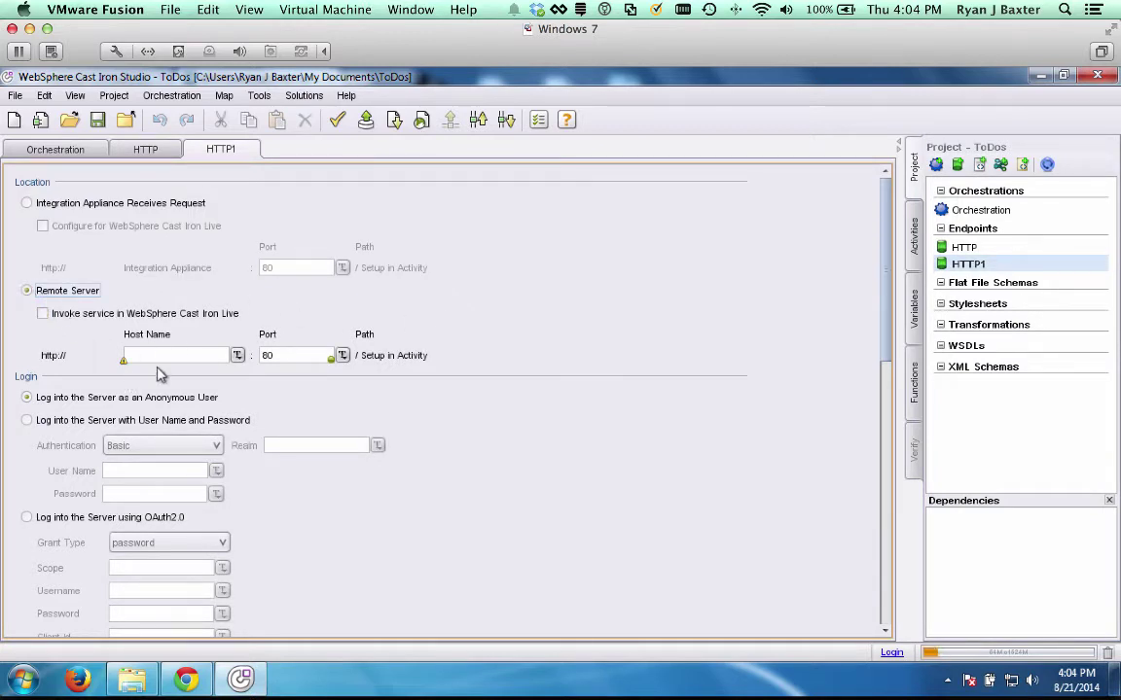
Copy etc203.austin.ibm.com from the RESTClient request URL in Firefox and use it as the remote server's host name in Cast Iron Studio
{"action": "mouse_move", "coordinate": [324, 692]}
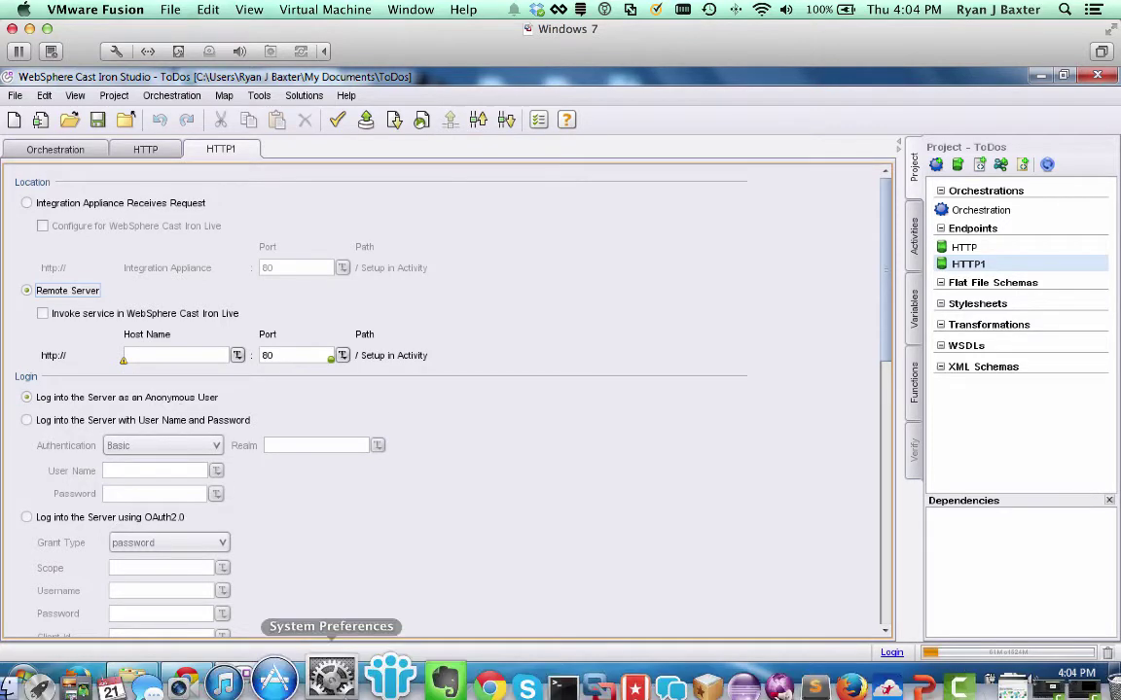
{"action": "left_click", "coordinate": [810, 684]}
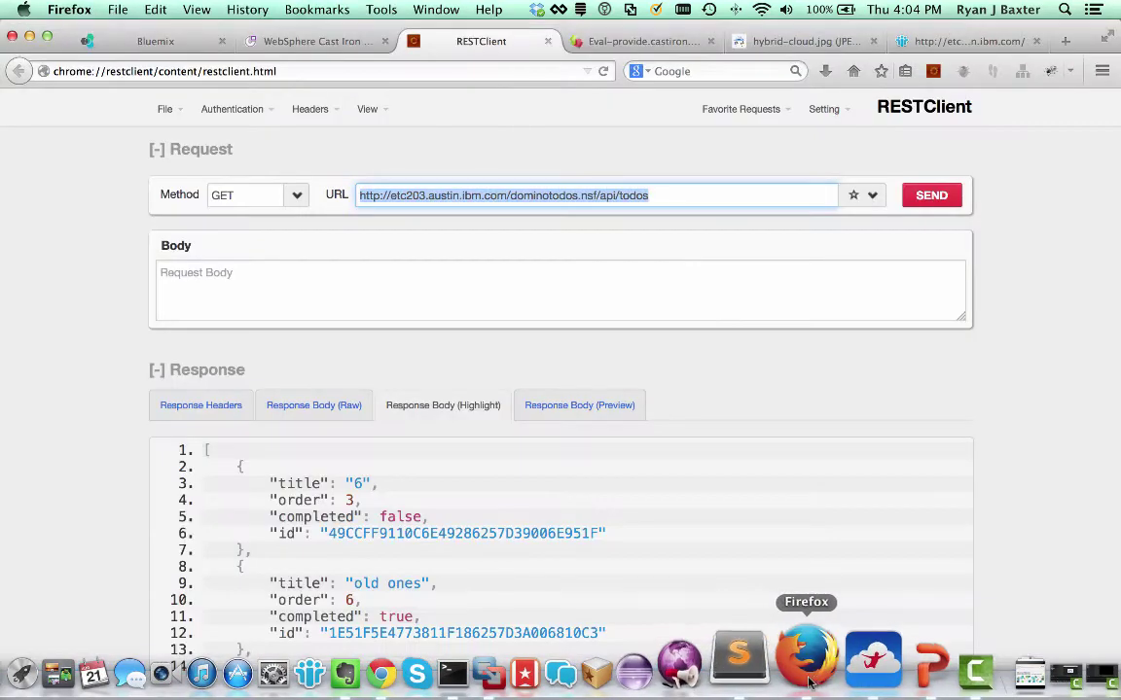
{"action": "left_click", "coordinate": [460, 195]}
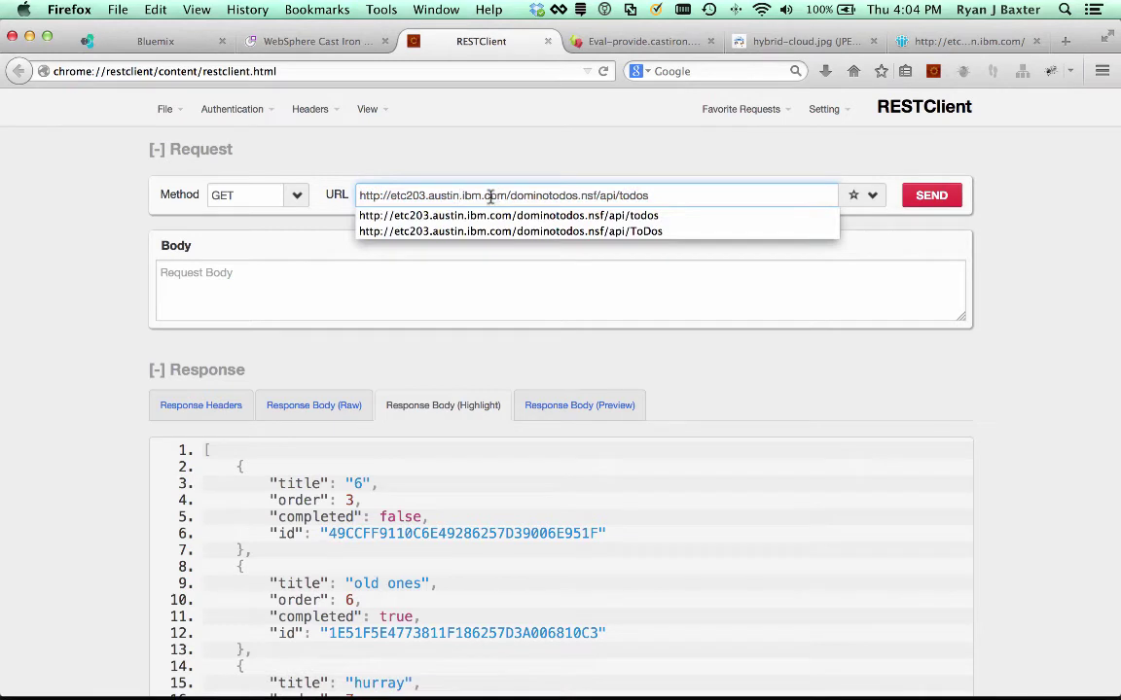
{"action": "left_click", "coordinate": [502, 195]}
{"action": "left_click", "coordinate": [505, 195]}
{"action": "left_click_drag", "start_coordinate": [504, 196], "coordinate": [389, 197]}
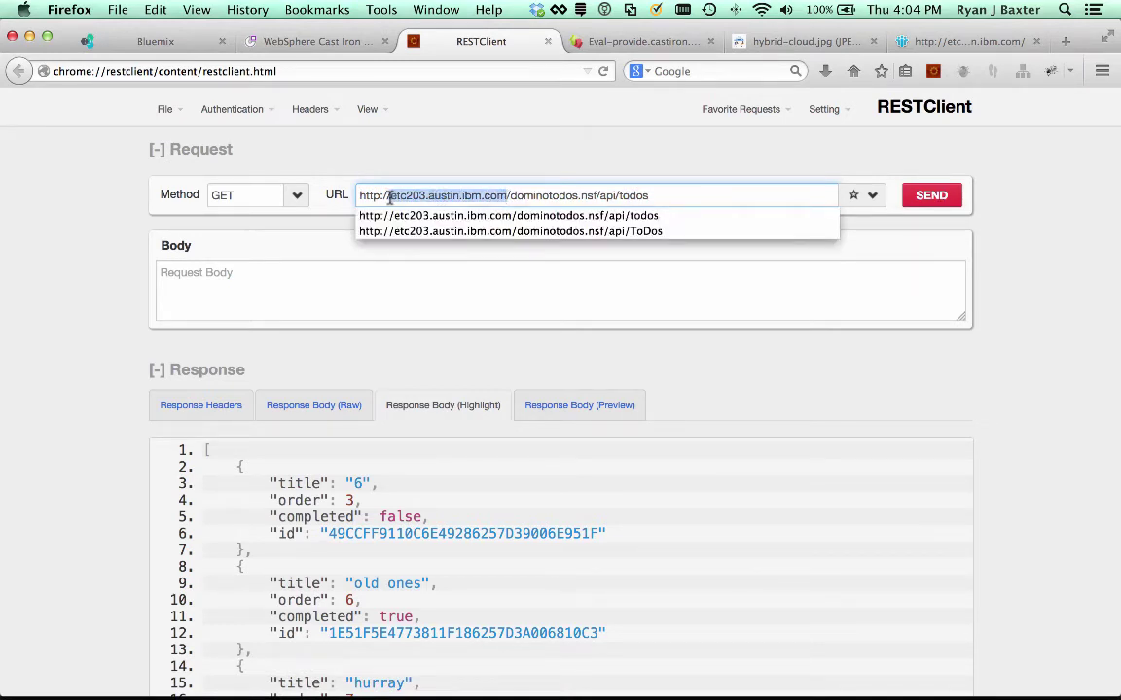
{"action": "key", "text": "super+c"}
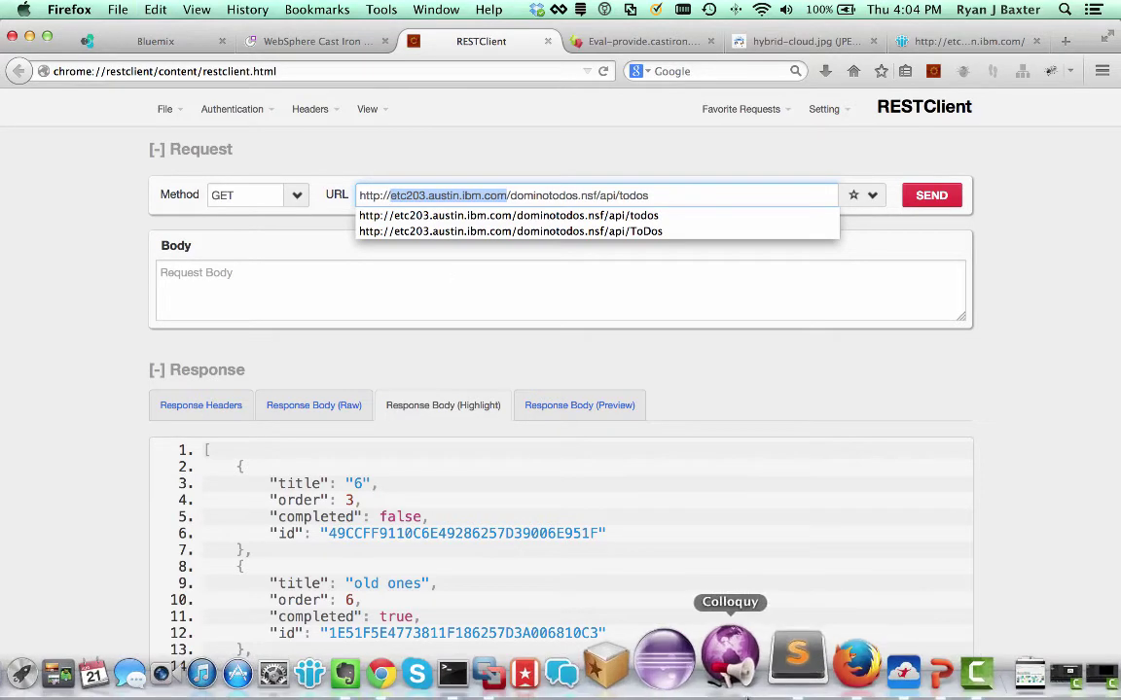
{"action": "left_click", "coordinate": [558, 667]}
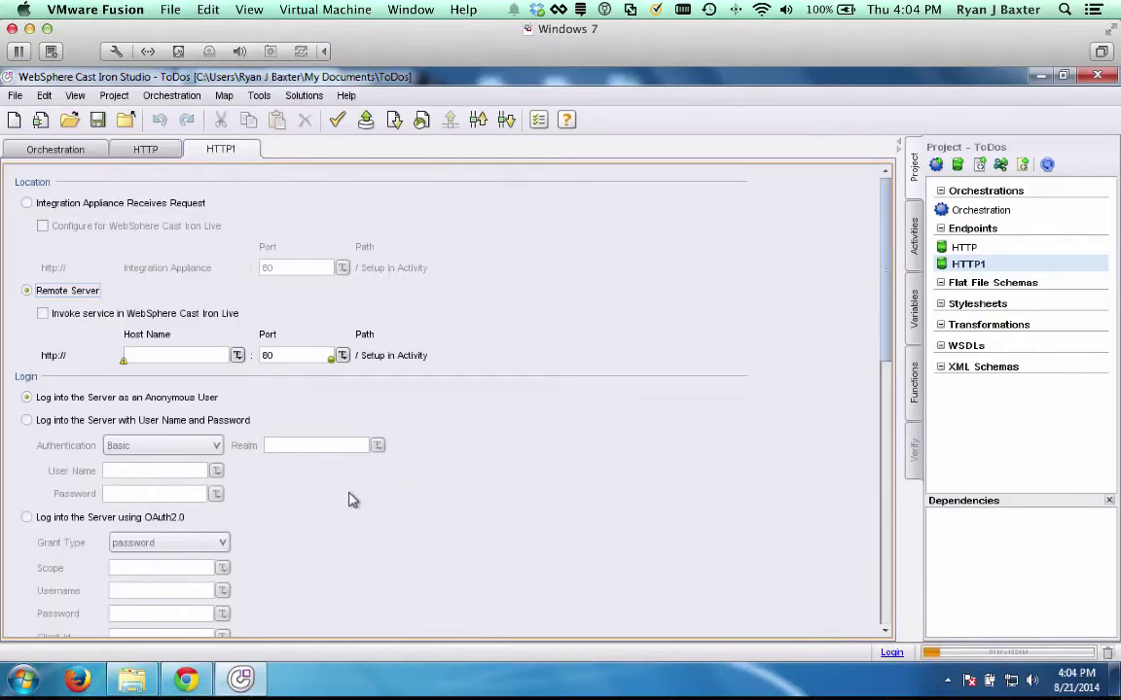
{"action": "left_click", "coordinate": [201, 361]}
{"action": "key", "text": "super+v"}
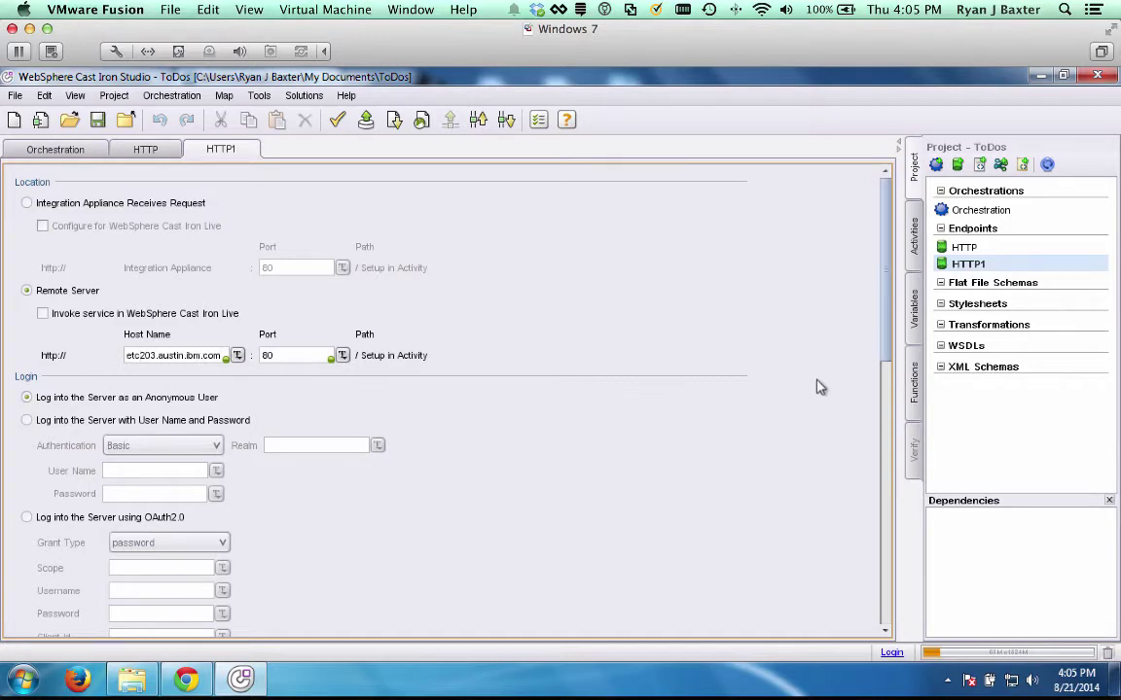
Mark the remote endpoint as running behind a firewall and copy the ToDoApis secure connector's name from WebSphere Cast Iron Live in Chrome
{"action": "left_click_drag", "start_coordinate": [876, 356], "coordinate": [745, 559]}
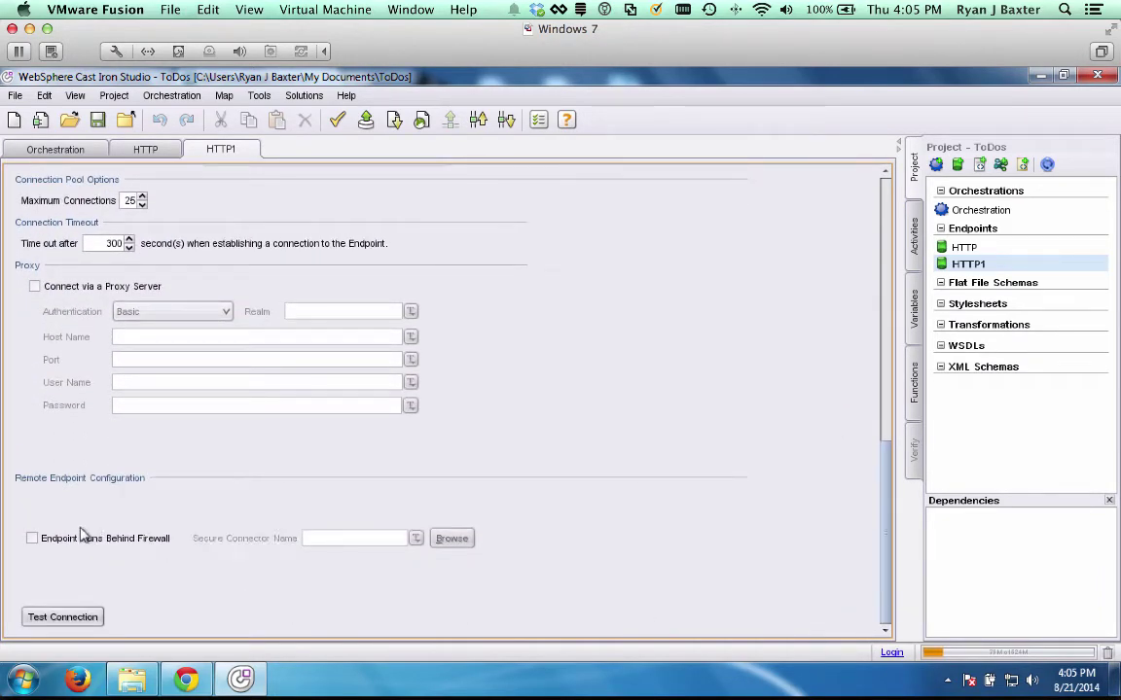
{"action": "left_click", "coordinate": [31, 537]}
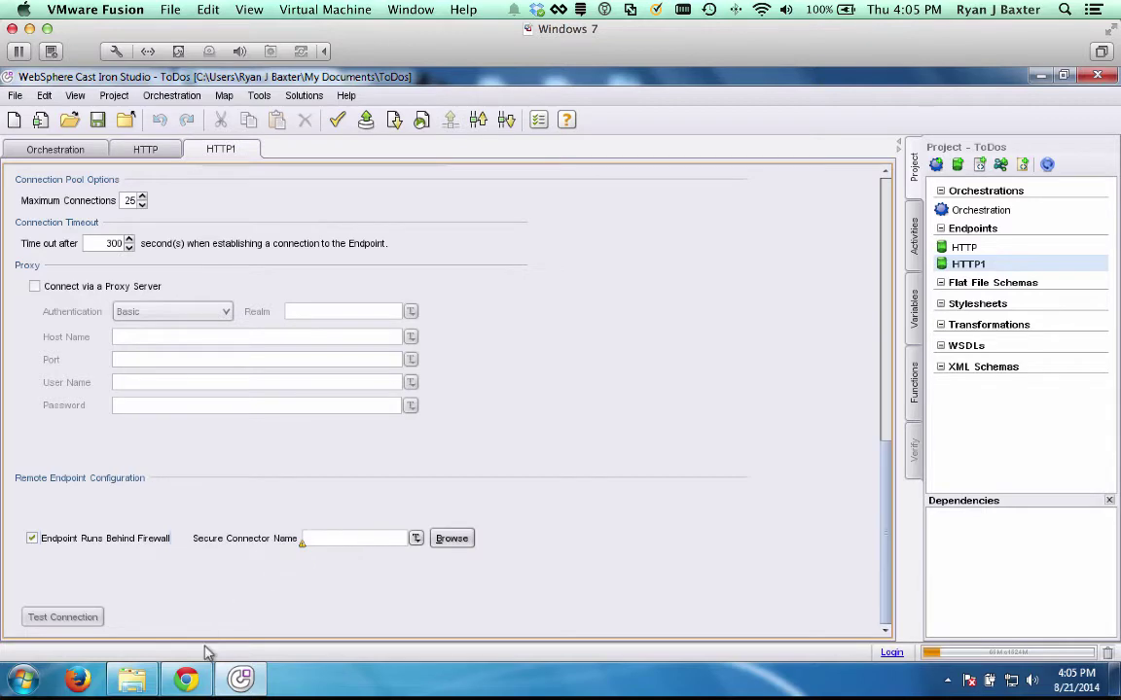
{"action": "left_click", "coordinate": [187, 679]}
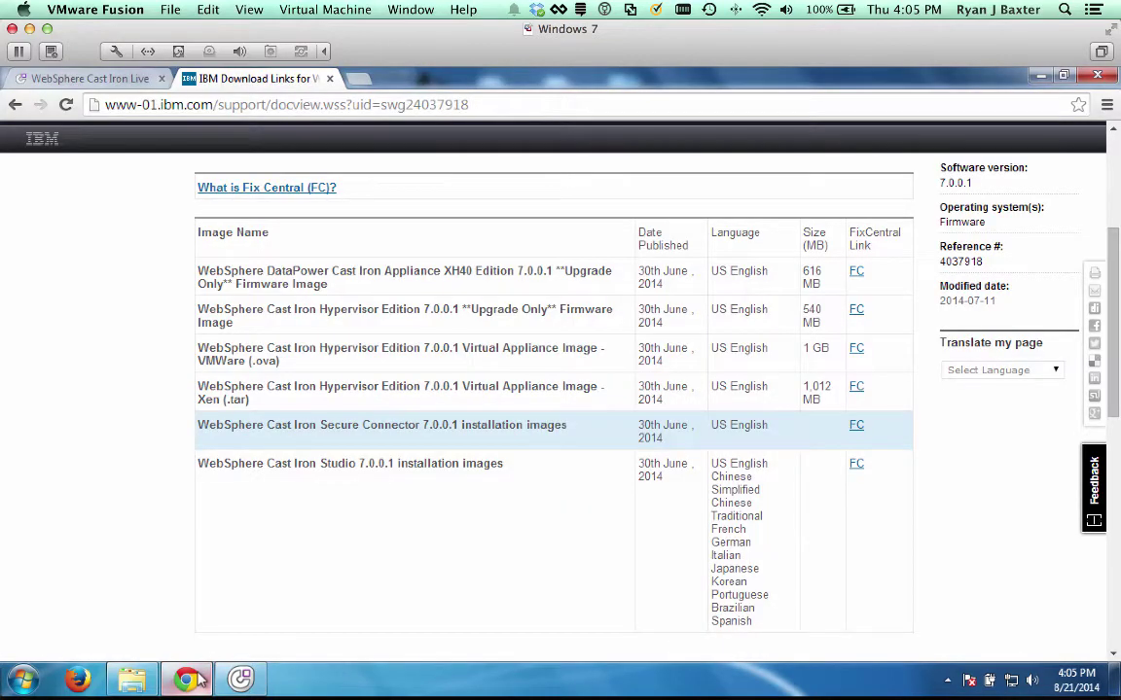
{"action": "left_click", "coordinate": [127, 80]}
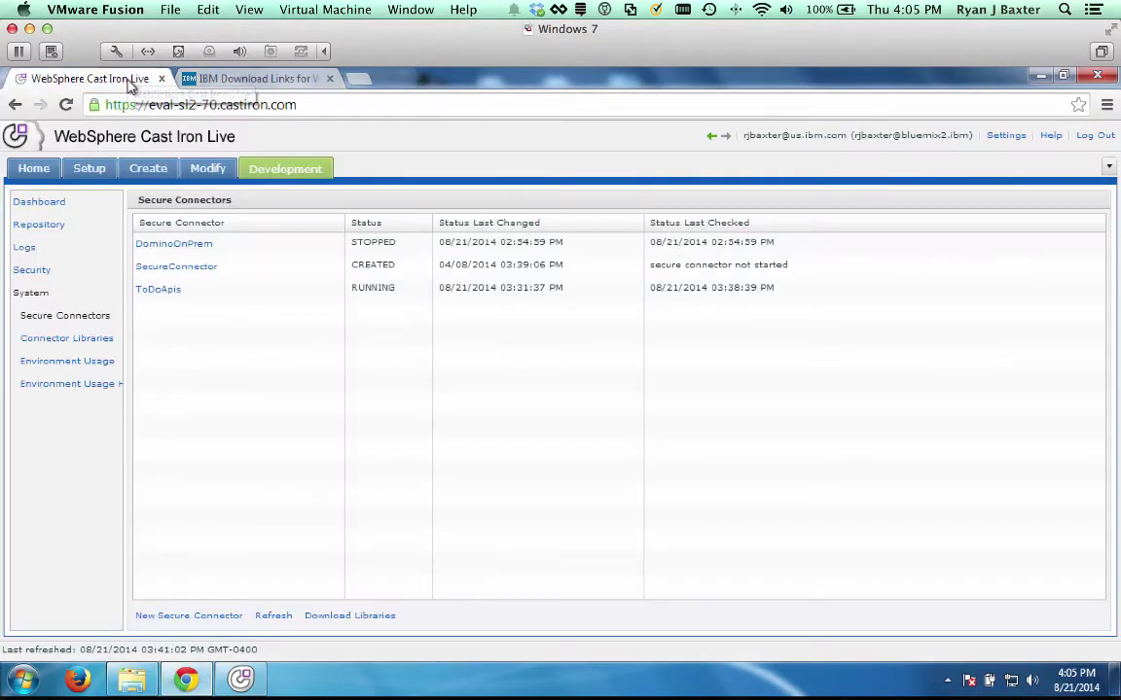
{"action": "left_click", "coordinate": [158, 290]}
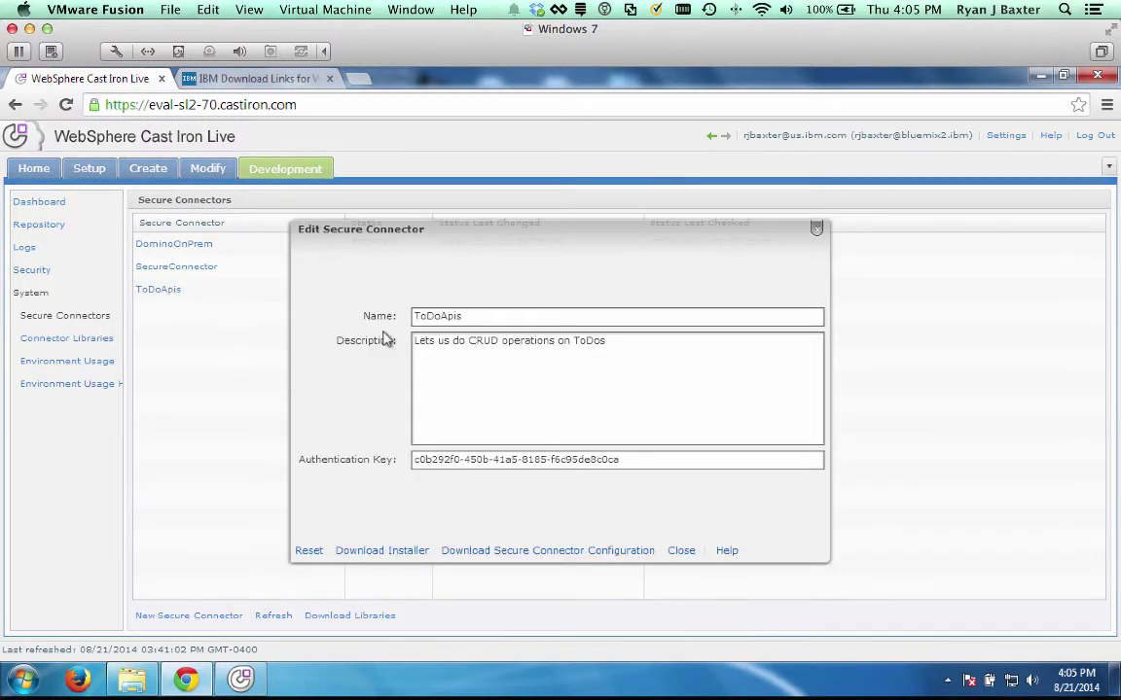
{"action": "left_click_drag", "start_coordinate": [479, 316], "coordinate": [388, 317]}
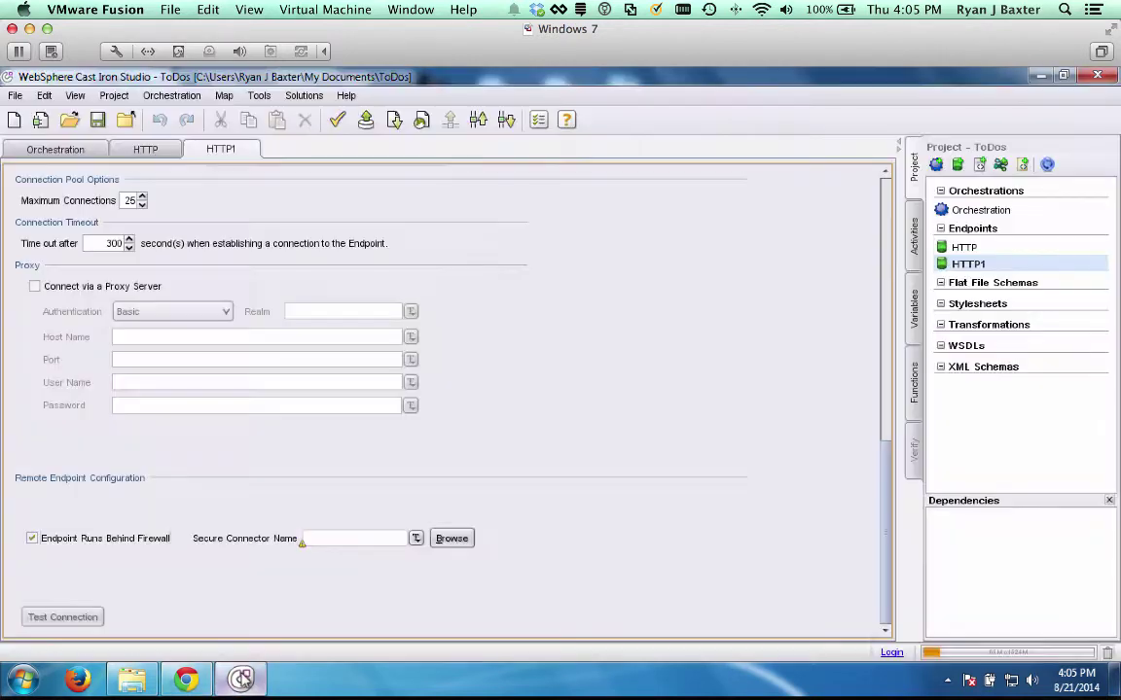
Return to Cast Iron Studio, set the Secure Connector Name to ToDoApis, and test the endpoint connection
{"action": "left_click", "coordinate": [240, 679]}
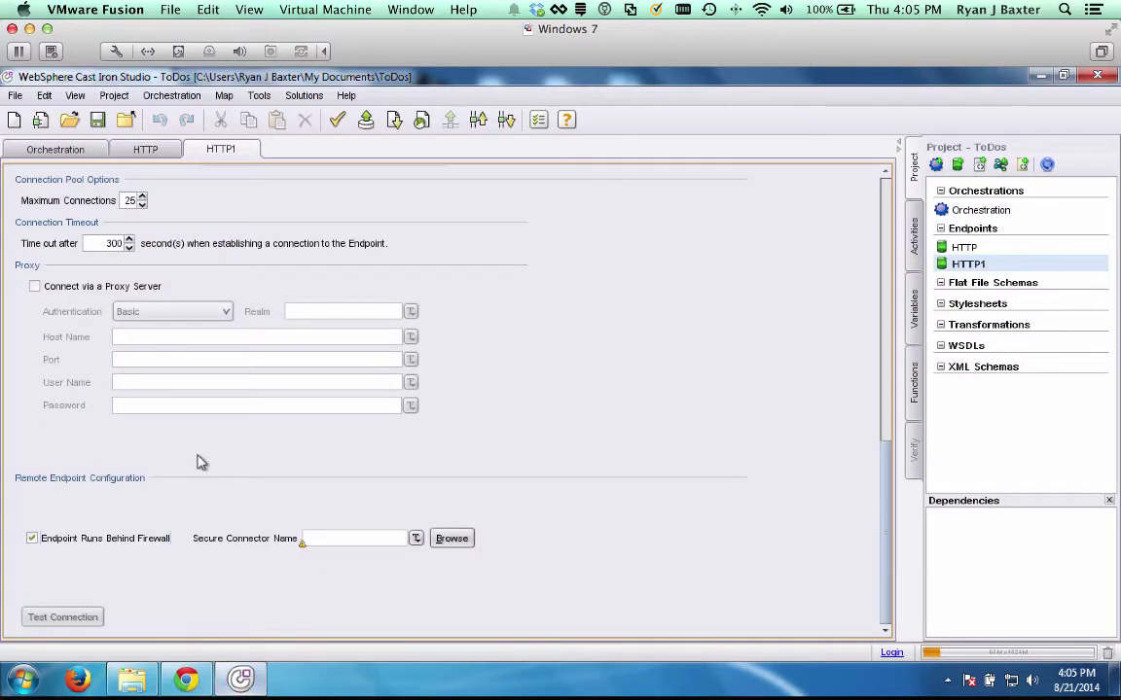
{"action": "left_click", "coordinate": [323, 532]}
{"action": "key", "text": "ctrl+v"}
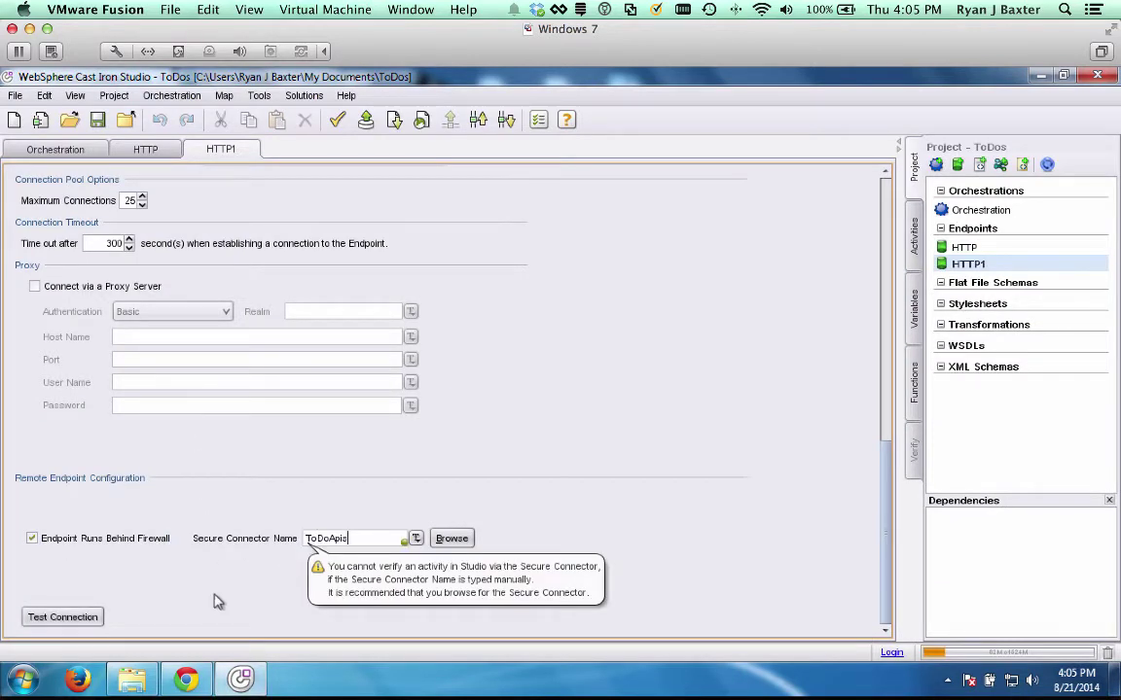
{"action": "left_click", "coordinate": [66, 618]}
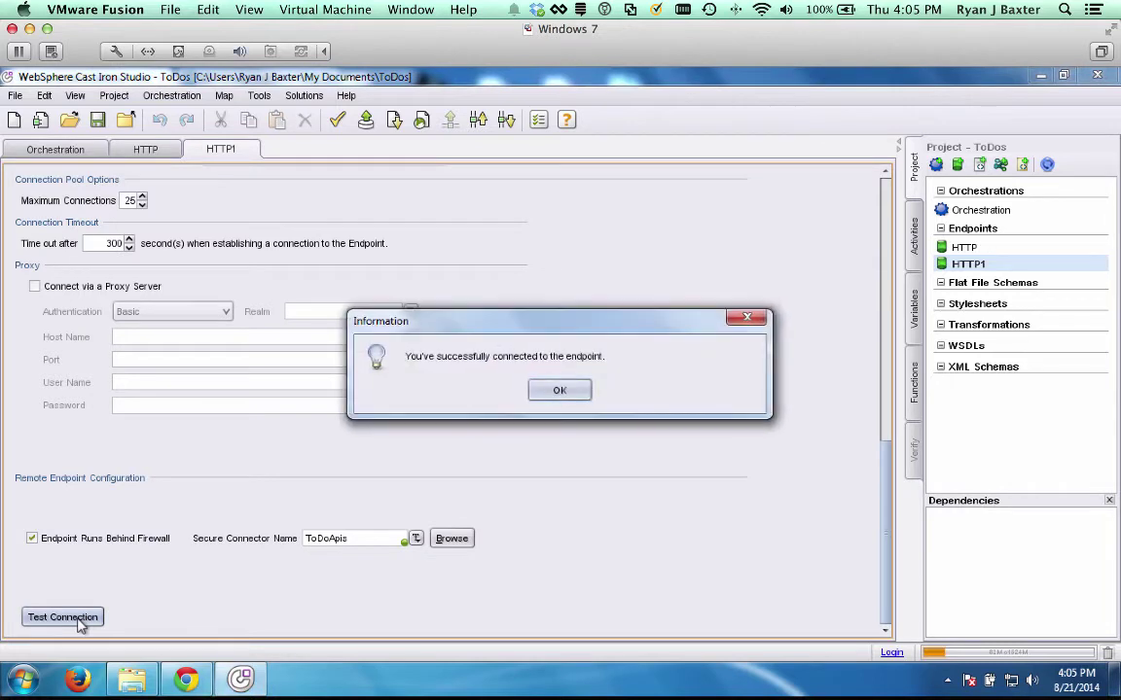
{"action": "left_click", "coordinate": [559, 391]}
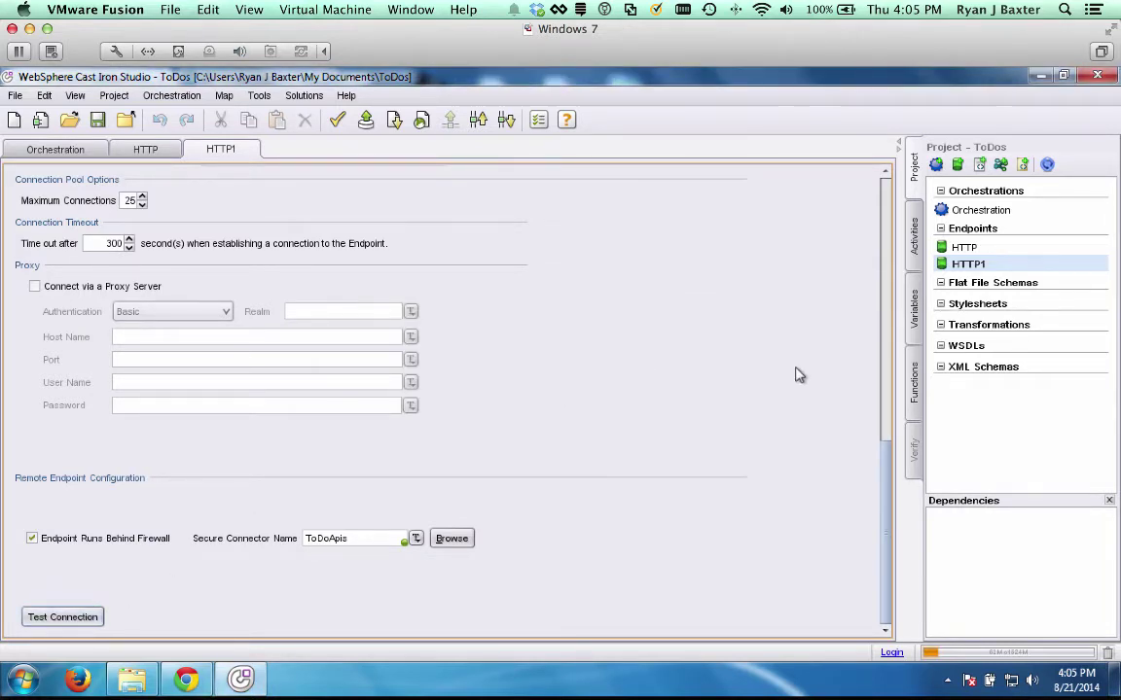
Rename the first HTTP endpoint, the one that receives requests in Cast Iron Live, as CastIronLive
{"action": "right_click", "coordinate": [971, 255]}
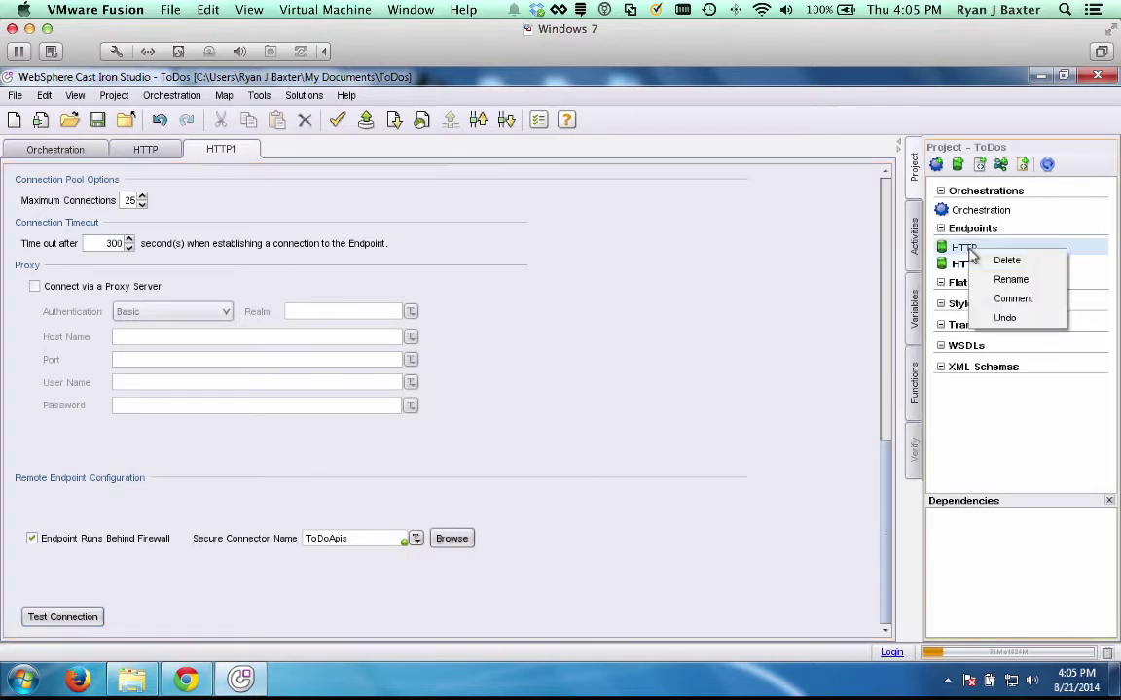
{"action": "left_click", "coordinate": [981, 282]}
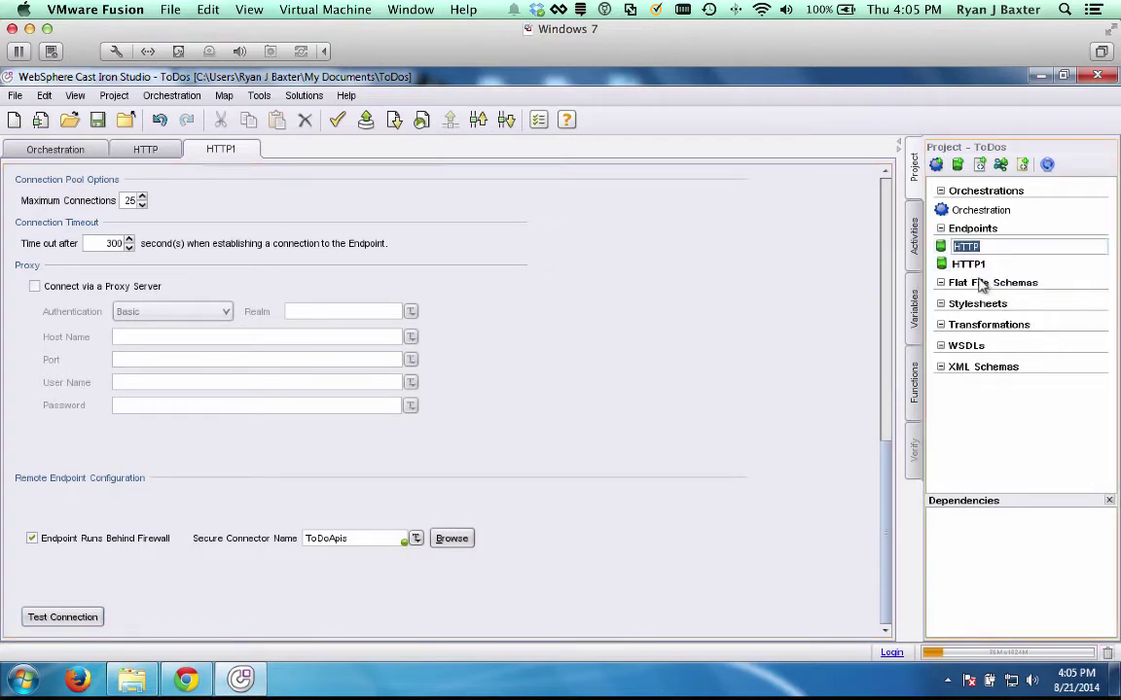
{"action": "type", "text": "CastIronLive"}
{"action": "key", "text": "Return"}
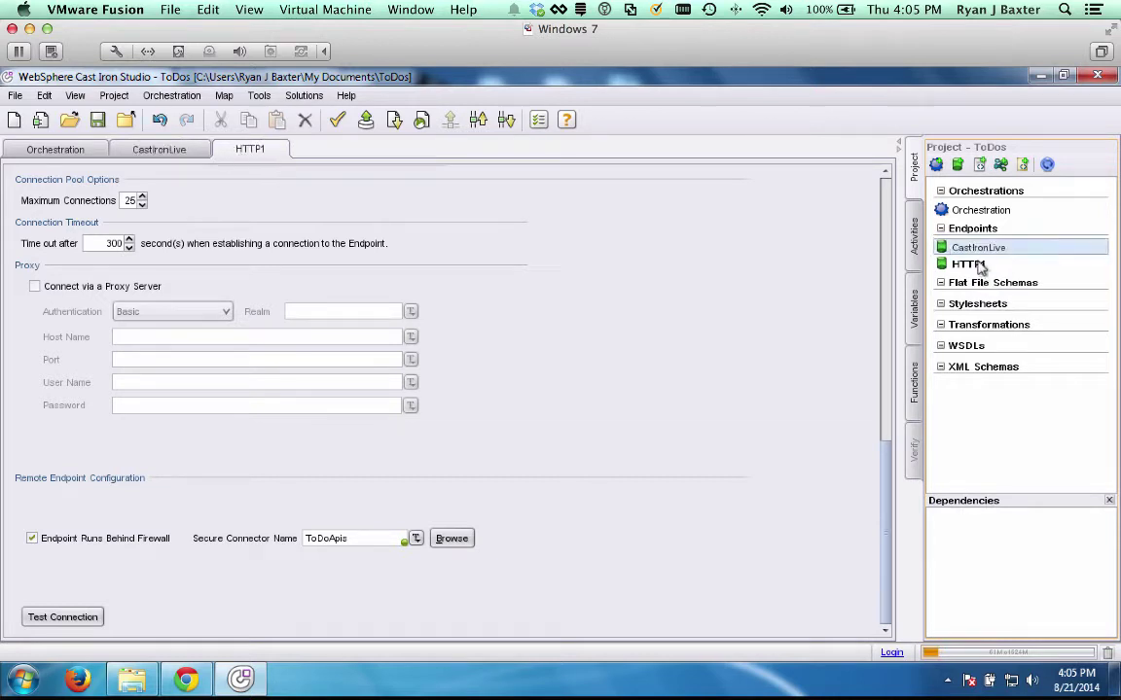
Rename the HTTP1 endpoint as ToDo
{"action": "left_click", "coordinate": [978, 265]}
{"action": "right_click", "coordinate": [978, 267]}
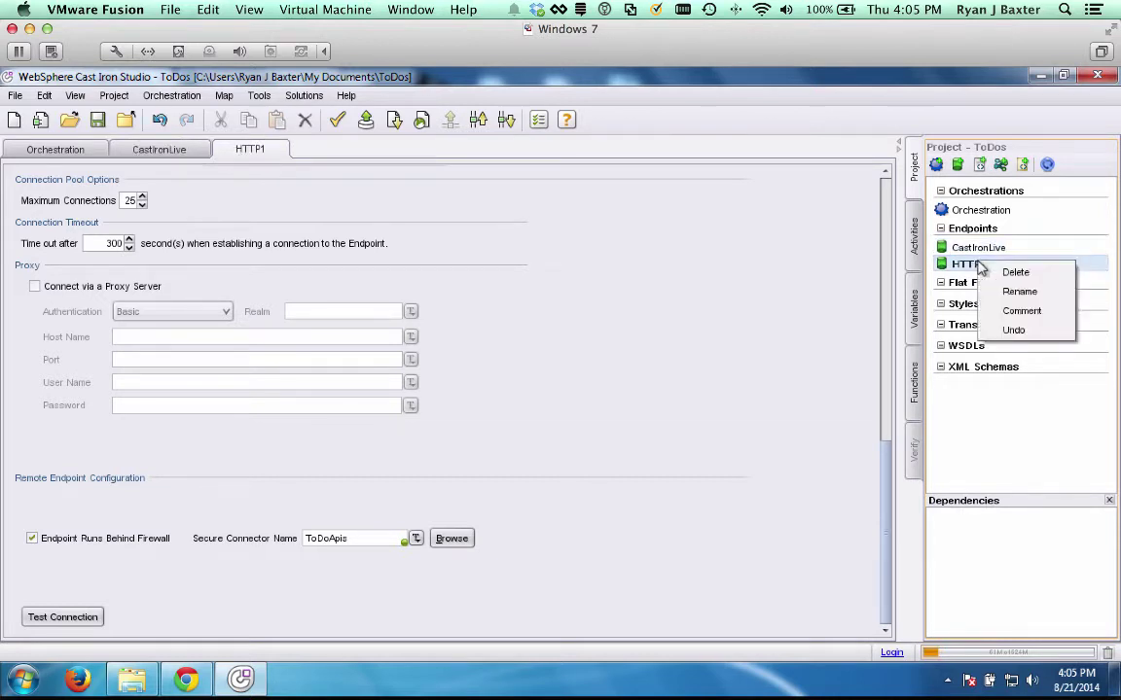
{"action": "left_click", "coordinate": [1019, 292]}
{"action": "type", "text": "ToDo"}
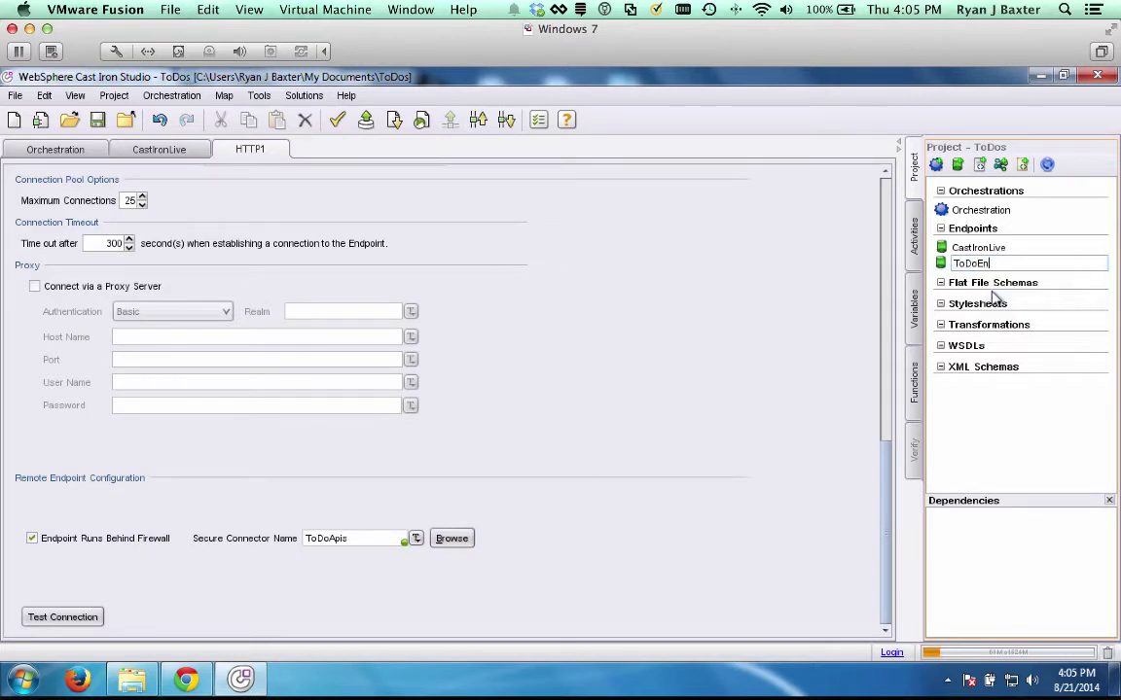
{"action": "key", "text": "Return"}
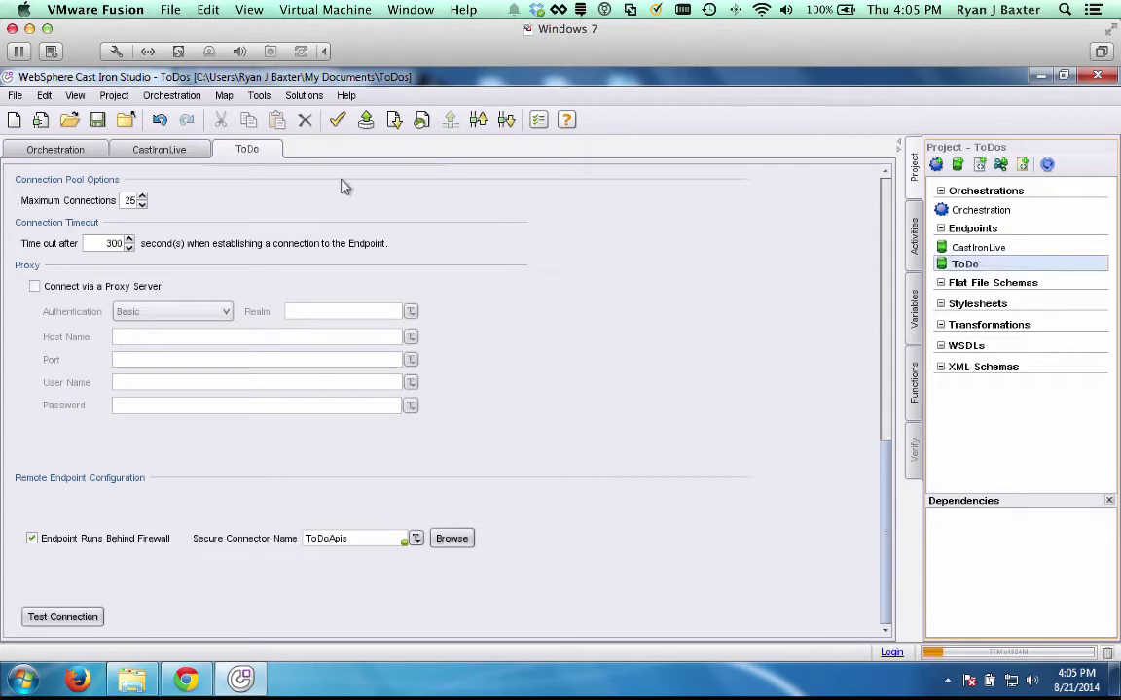
Return to the orchestration and add a Receive Request on the CastIronLive endpoint as its starter activity
{"action": "left_click", "coordinate": [177, 150]}
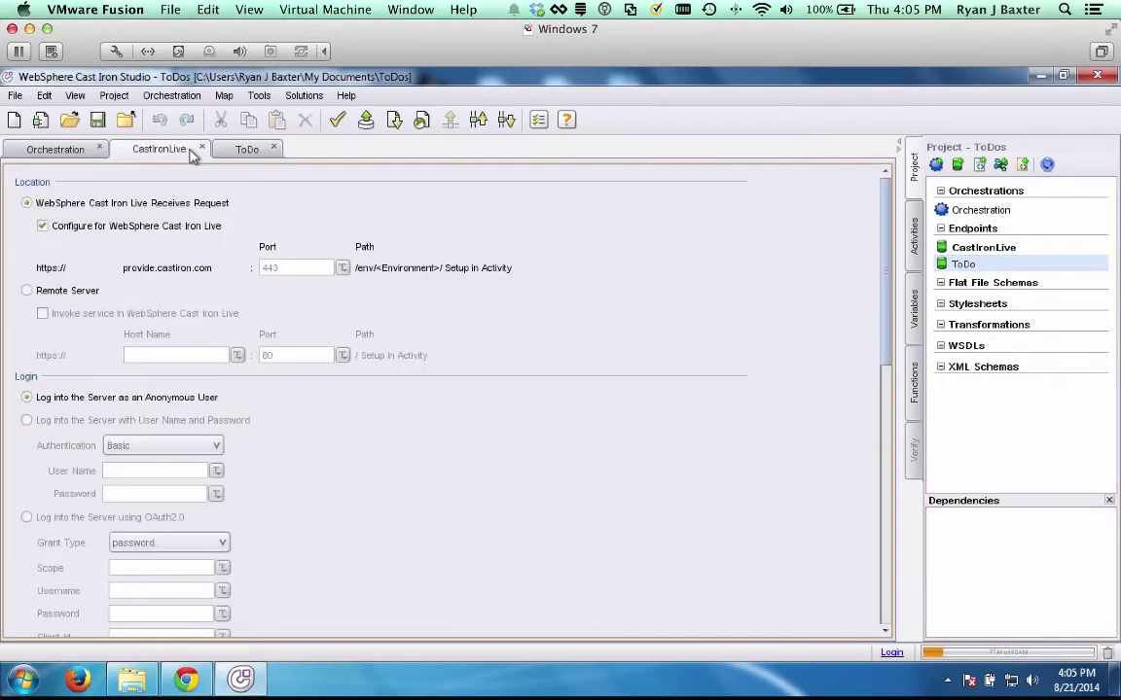
{"action": "left_click", "coordinate": [232, 150]}
{"action": "left_click", "coordinate": [75, 148]}
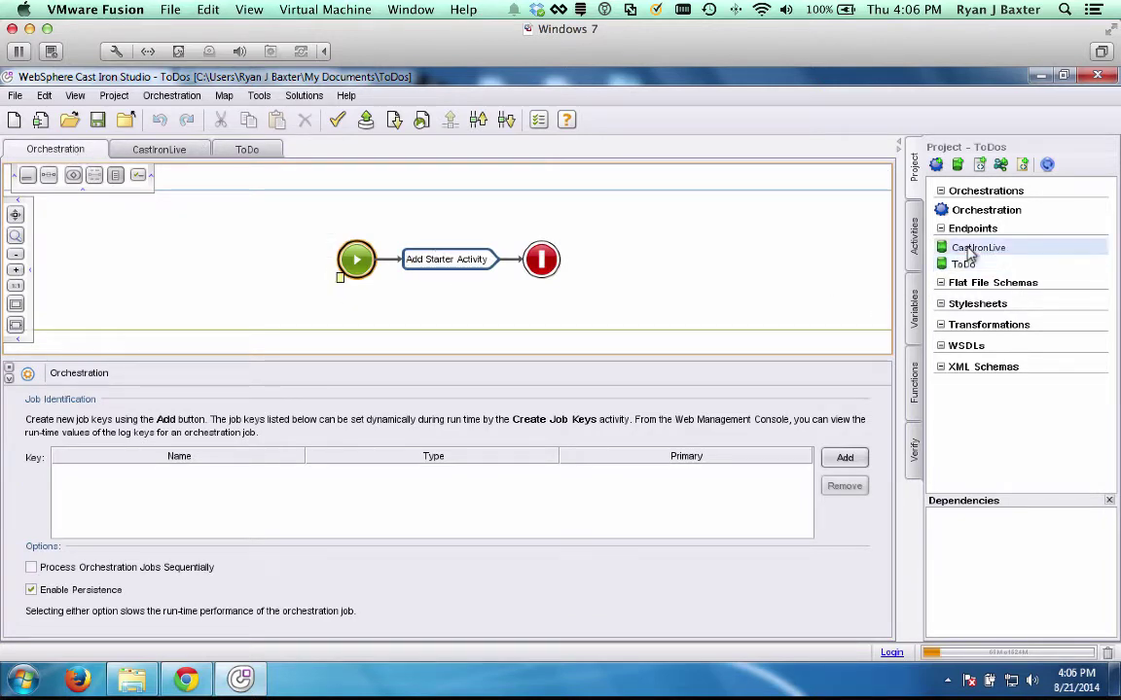
{"action": "left_click_drag", "start_coordinate": [969, 253], "coordinate": [415, 266]}
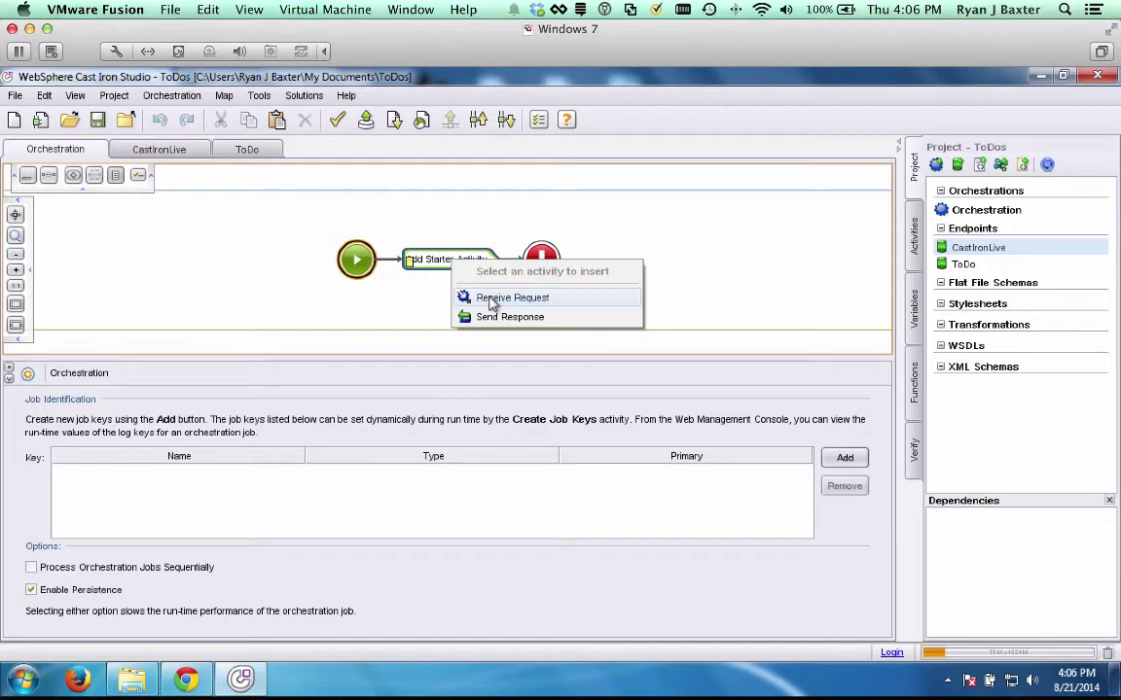
{"action": "left_click", "coordinate": [493, 304]}
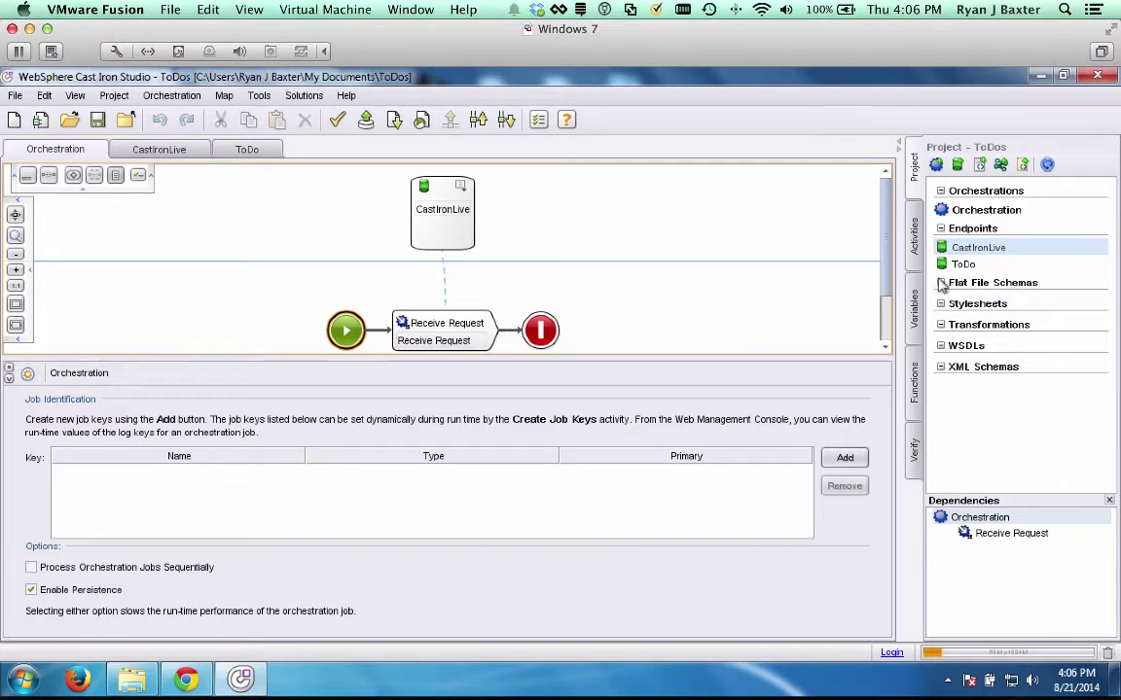
Insert a Get Request on the ToDo endpoint after Receive Request, followed by a Send Response on the CastIronLive endpoint
{"action": "left_click_drag", "start_coordinate": [963, 265], "coordinate": [508, 336]}
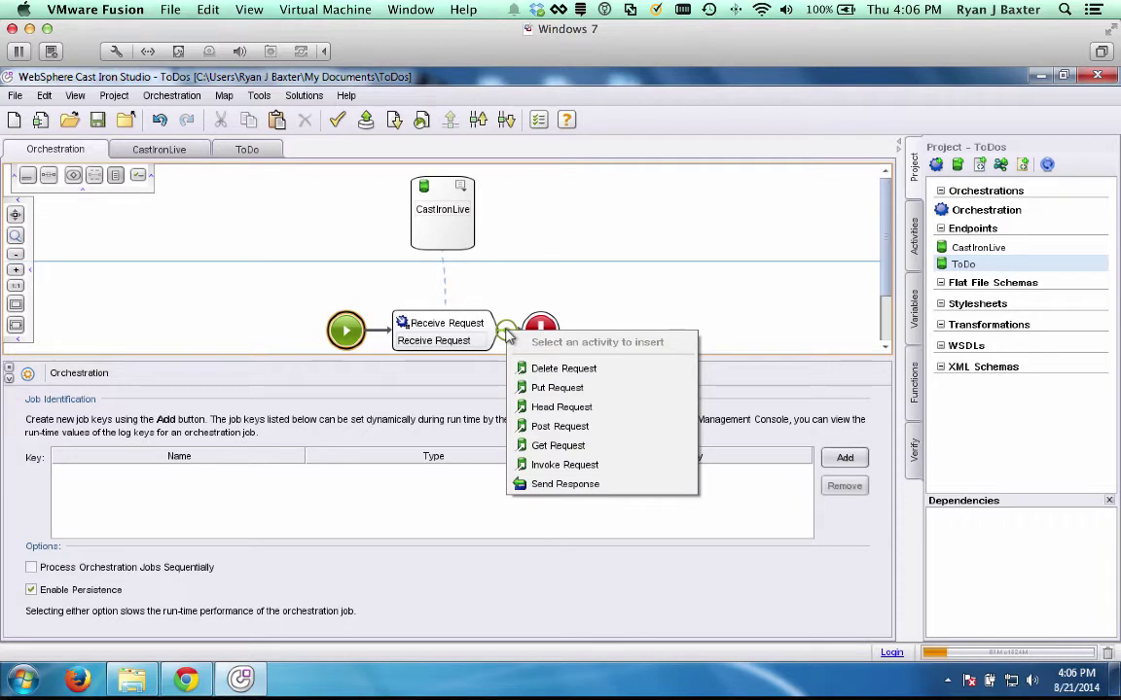
{"action": "left_click", "coordinate": [557, 452]}
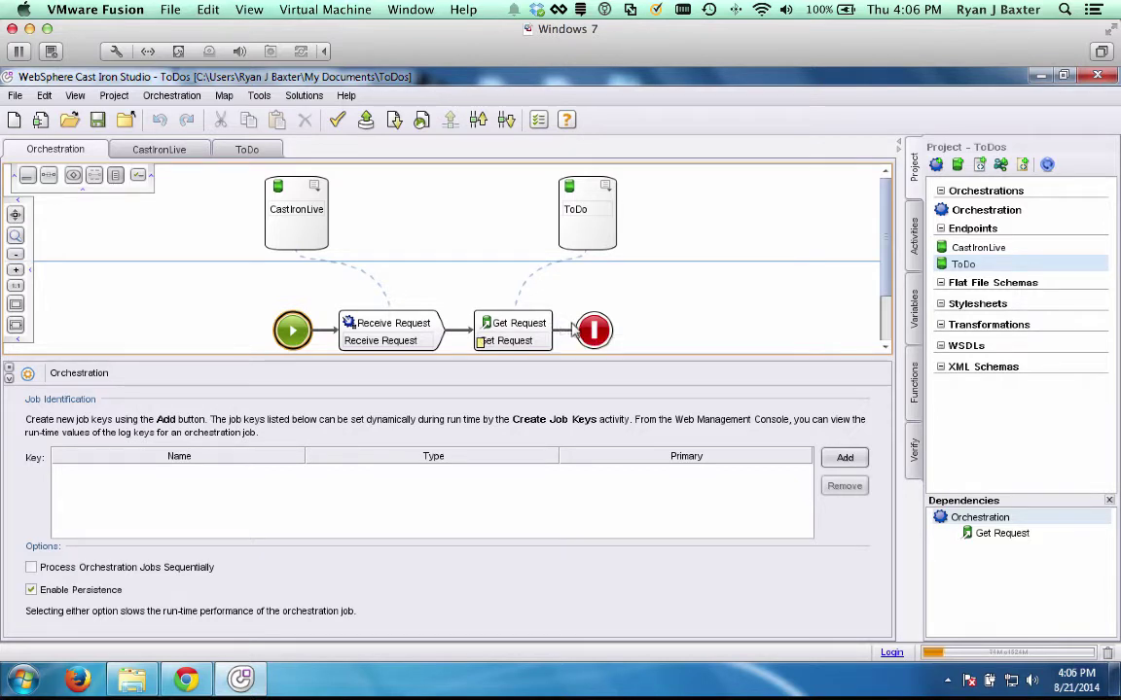
{"action": "left_click", "coordinate": [963, 249]}
{"action": "left_click_drag", "start_coordinate": [963, 249], "coordinate": [559, 339]}
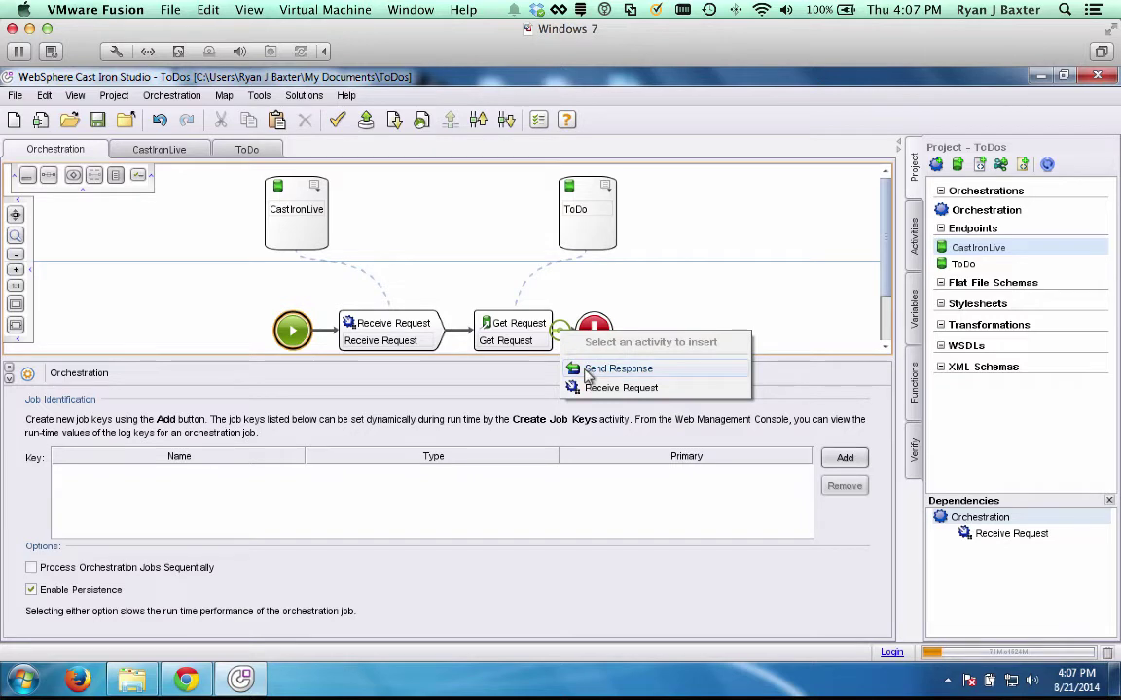
{"action": "left_click", "coordinate": [617, 369]}
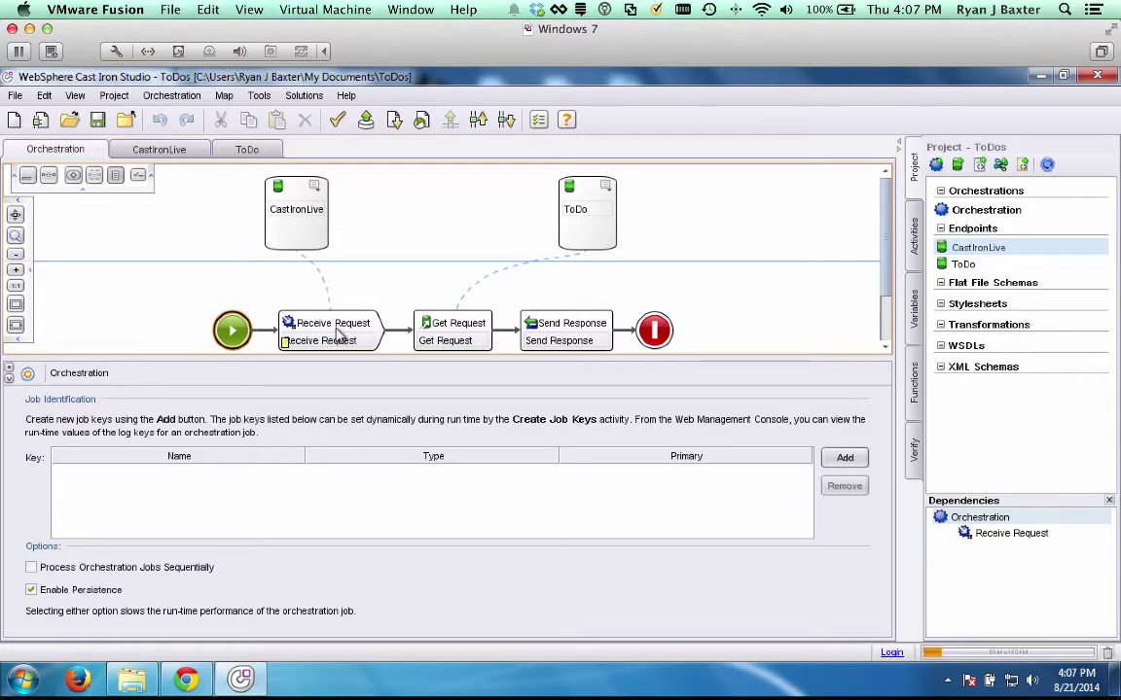
Configure the Receive Request activity to listen at the URL path /api/get/todos
{"action": "left_click", "coordinate": [306, 324]}
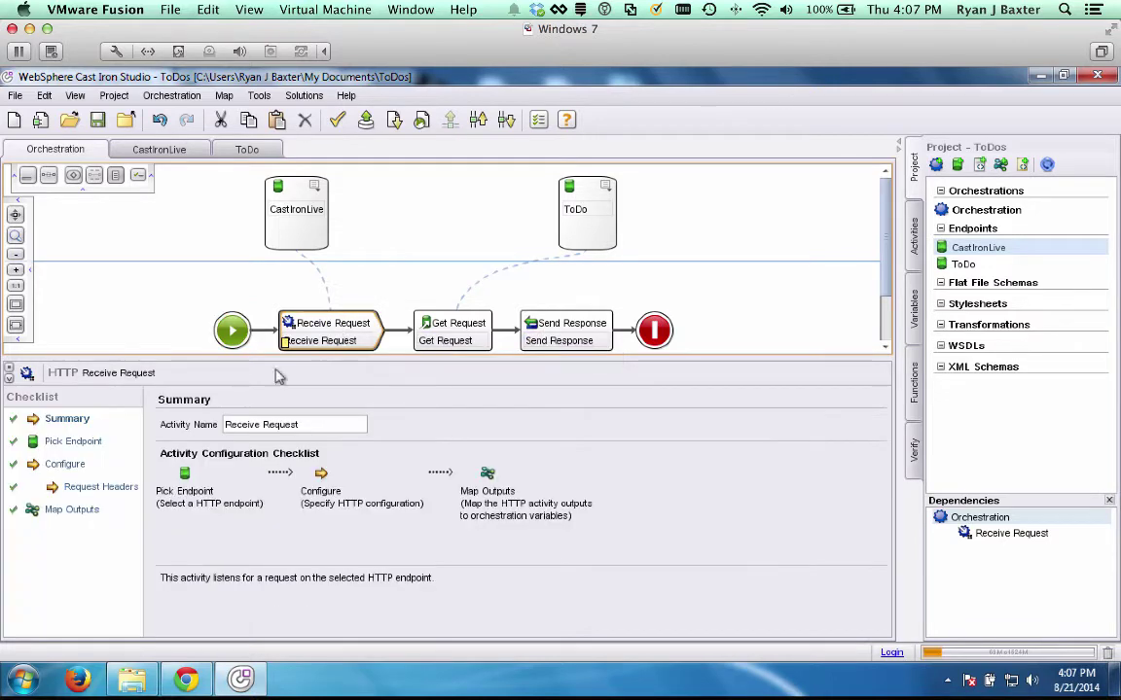
{"action": "left_click", "coordinate": [86, 441]}
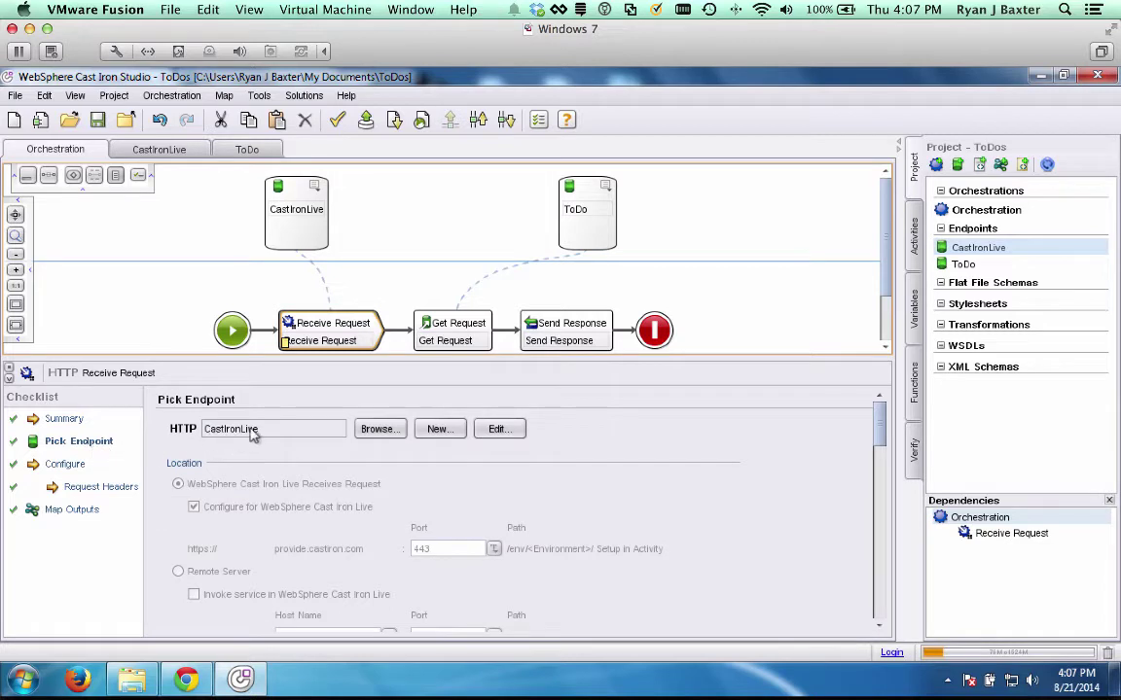
{"action": "left_click", "coordinate": [69, 465]}
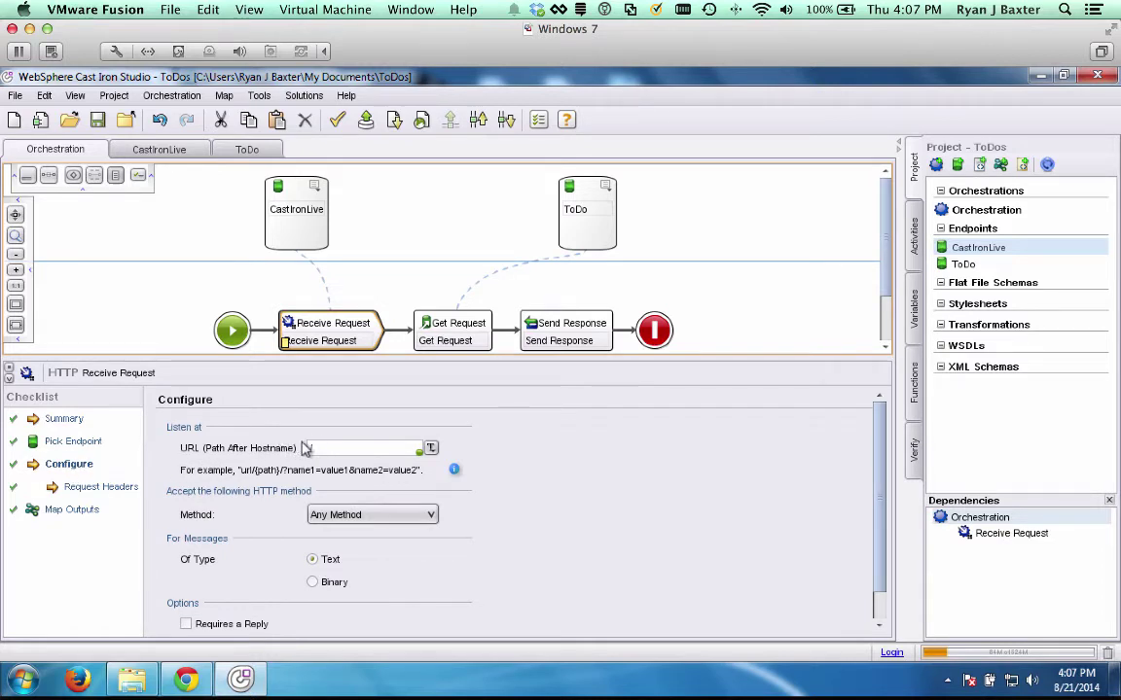
{"action": "left_click", "coordinate": [332, 447]}
{"action": "type", "text": "/api/get/to"}
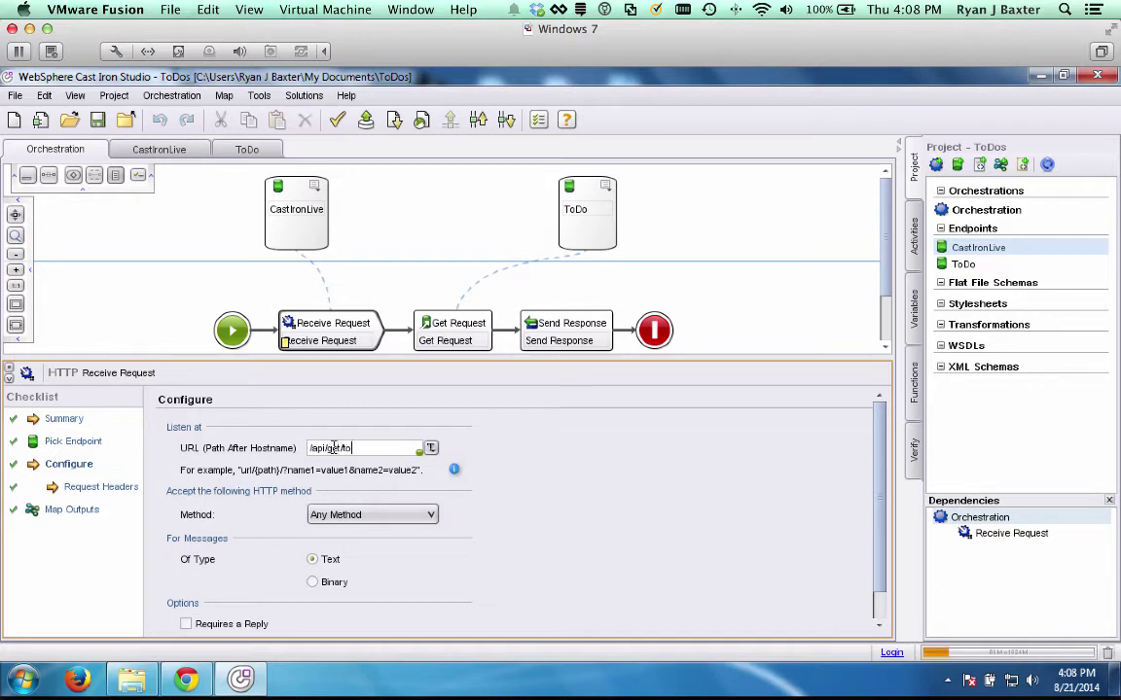
{"action": "type", "text": "dos"}
Set the Receive Request activity to accept the GET method and require a reply
{"action": "left_click", "coordinate": [376, 516]}
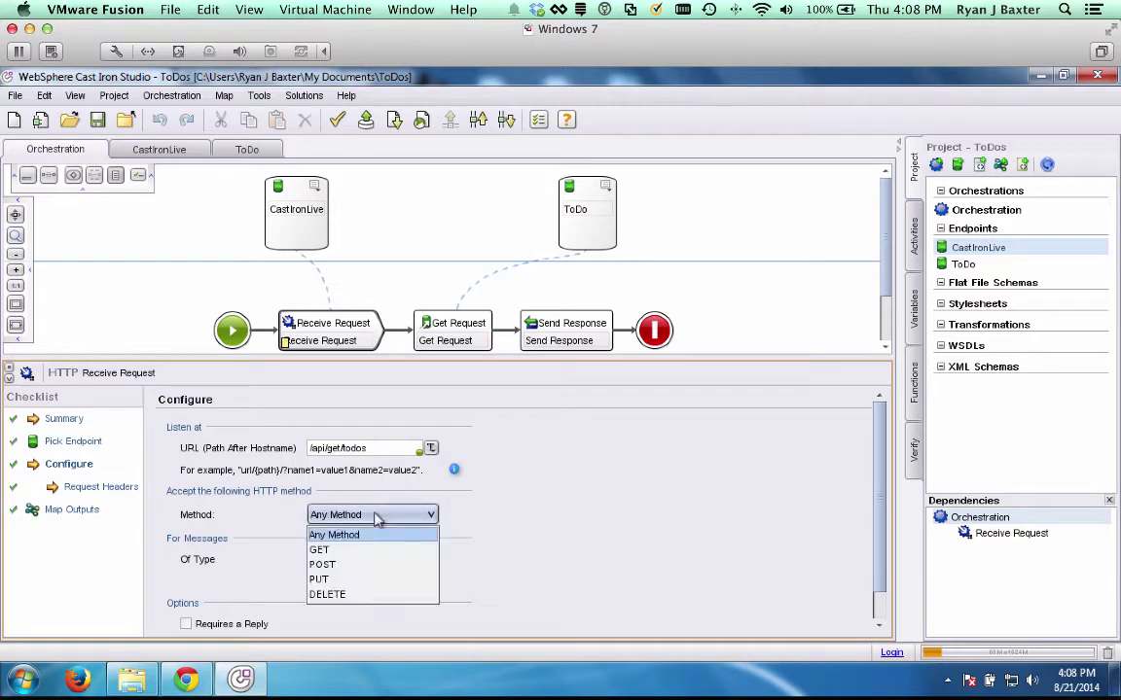
{"action": "left_click", "coordinate": [373, 551]}
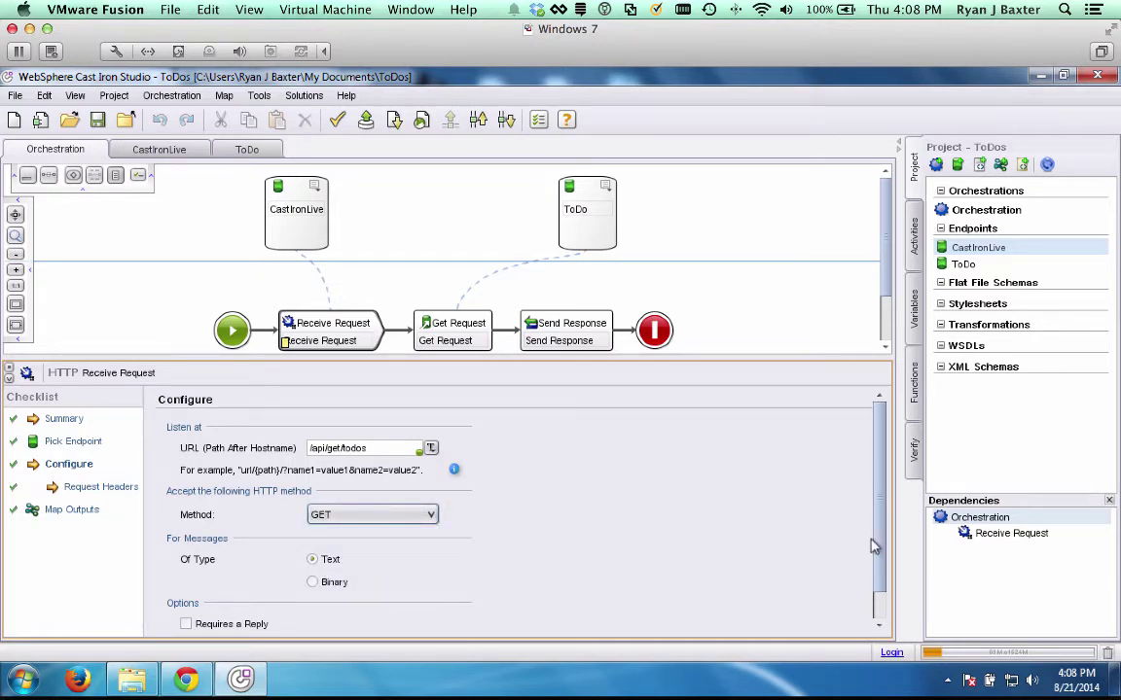
{"action": "scroll", "coordinate": [876, 619], "scroll_direction": "down", "scroll_amount": 3}
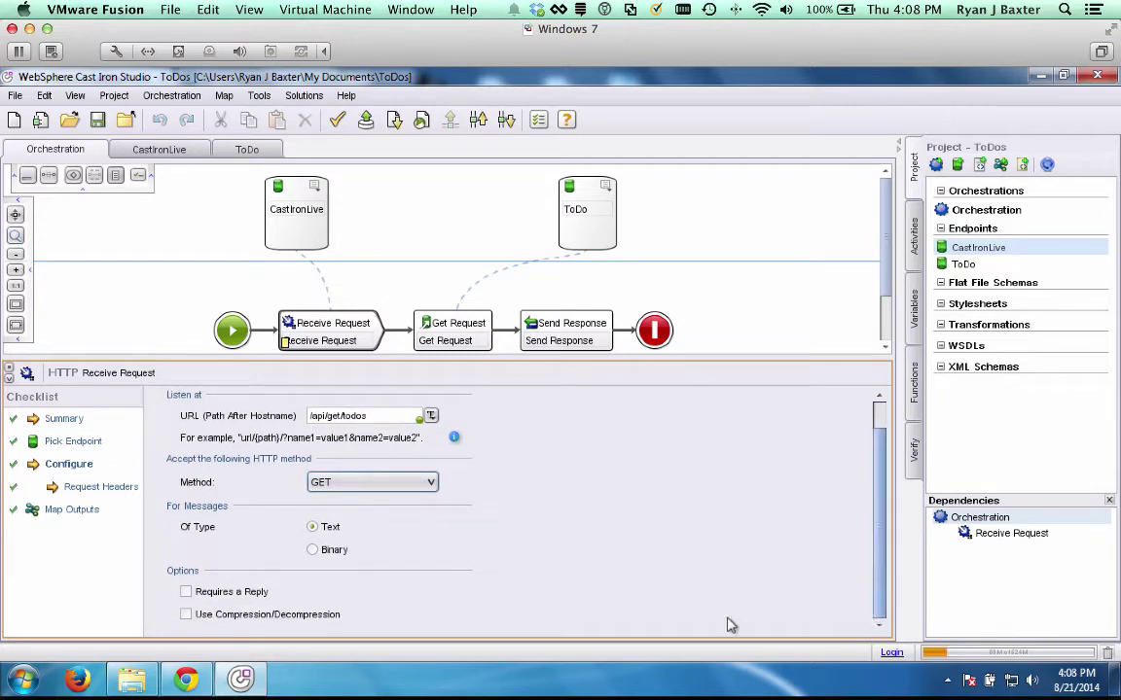
{"action": "left_click", "coordinate": [186, 591]}
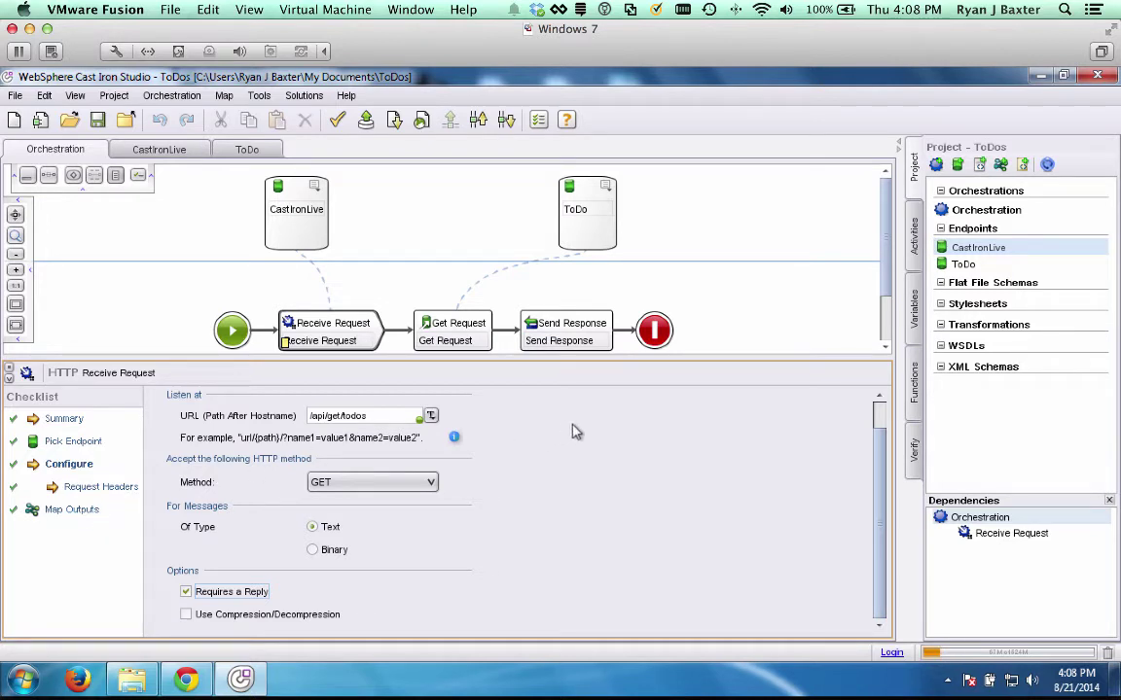
Open the Get Request activity's configuration and copy dominotodos.nsf/api/todos from the RESTClient request URL in Firefox
{"action": "left_click", "coordinate": [463, 331]}
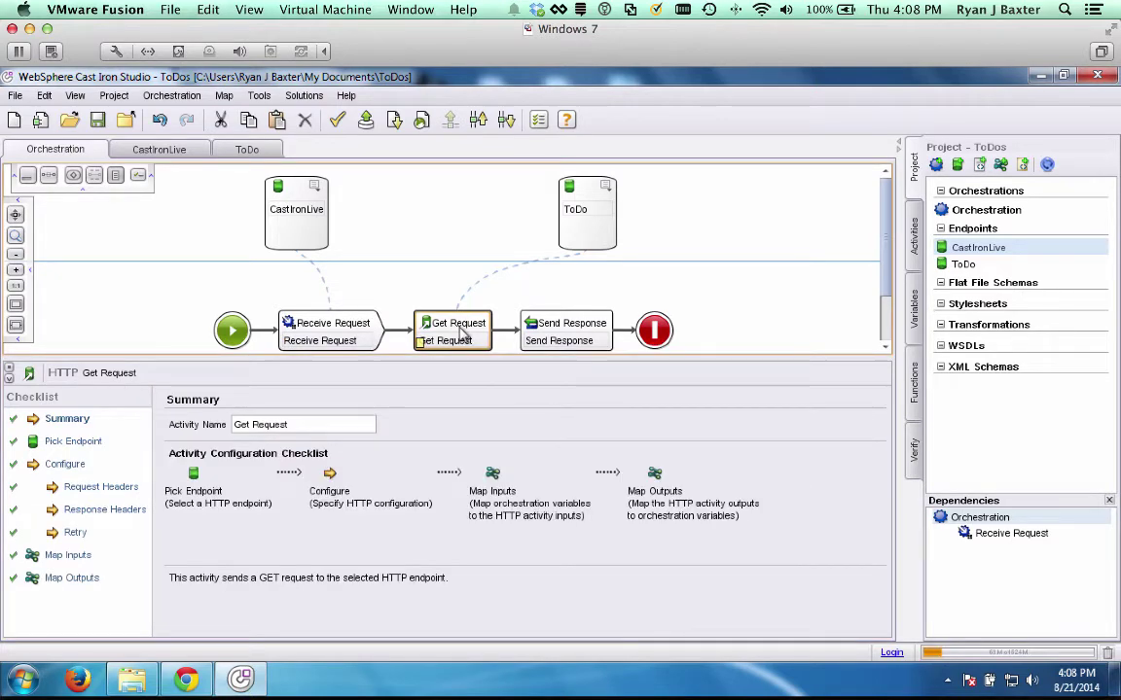
{"action": "left_click", "coordinate": [96, 442]}
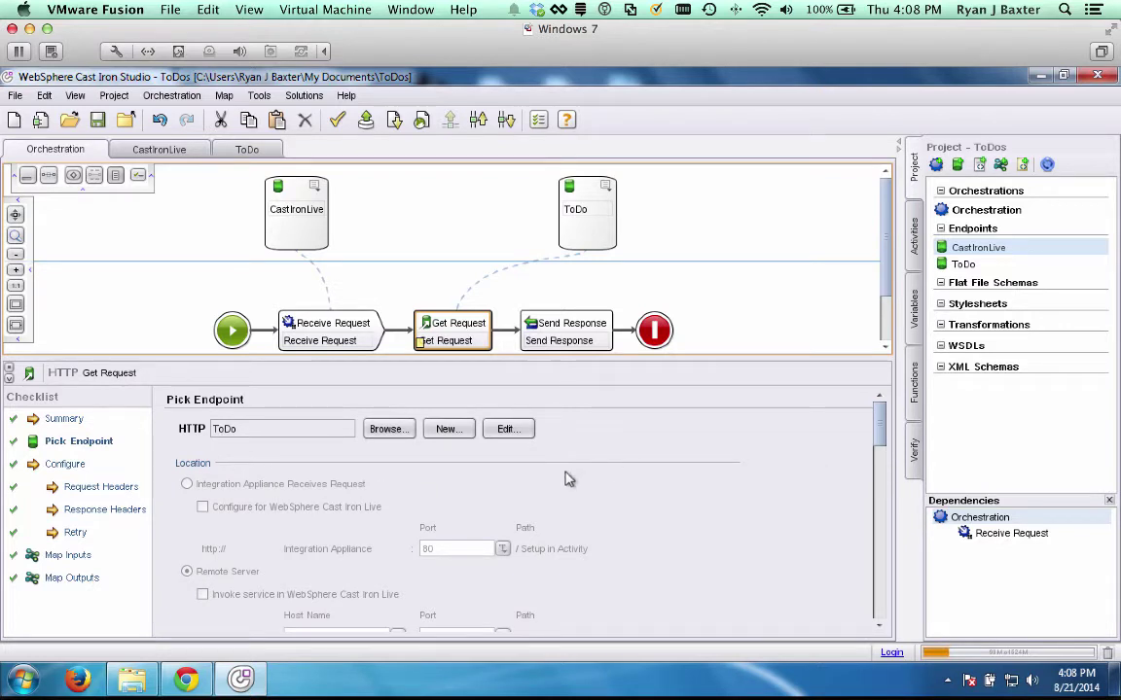
{"action": "left_click", "coordinate": [83, 466]}
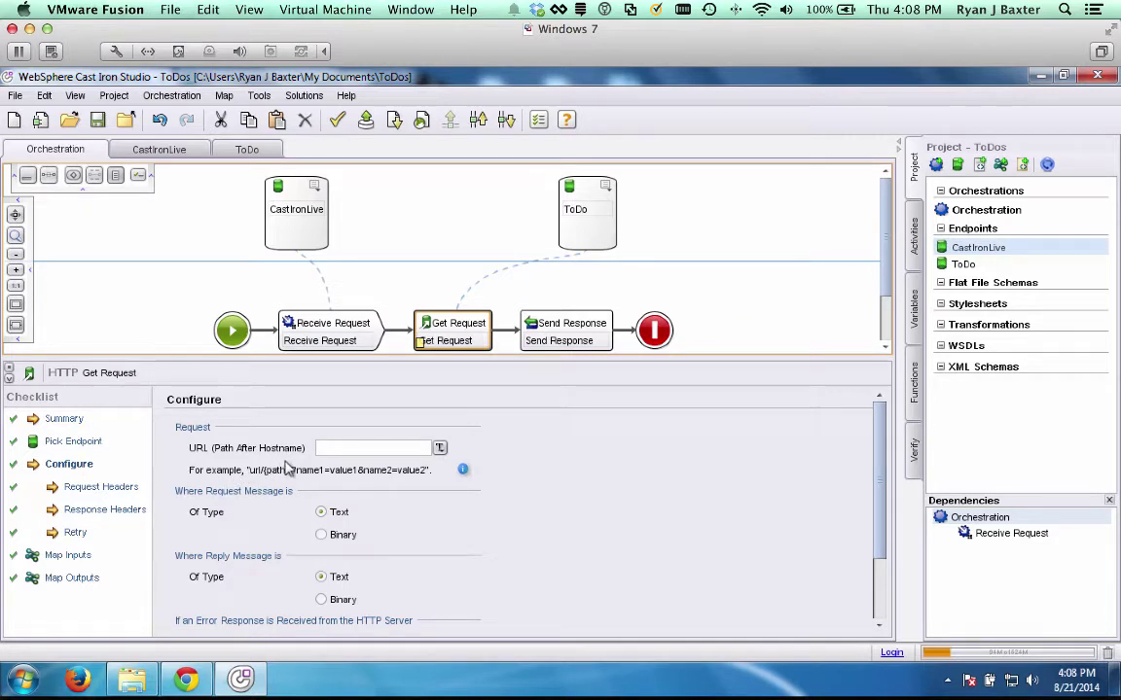
{"action": "left_click", "coordinate": [330, 450]}
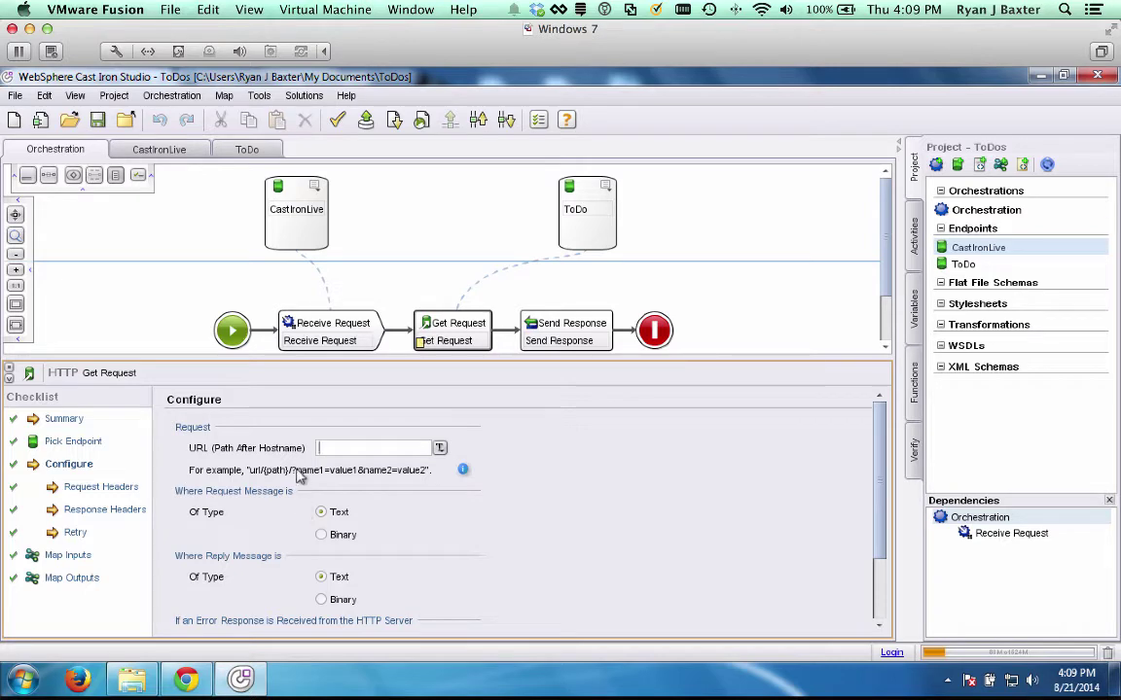
{"action": "mouse_move", "coordinate": [373, 695]}
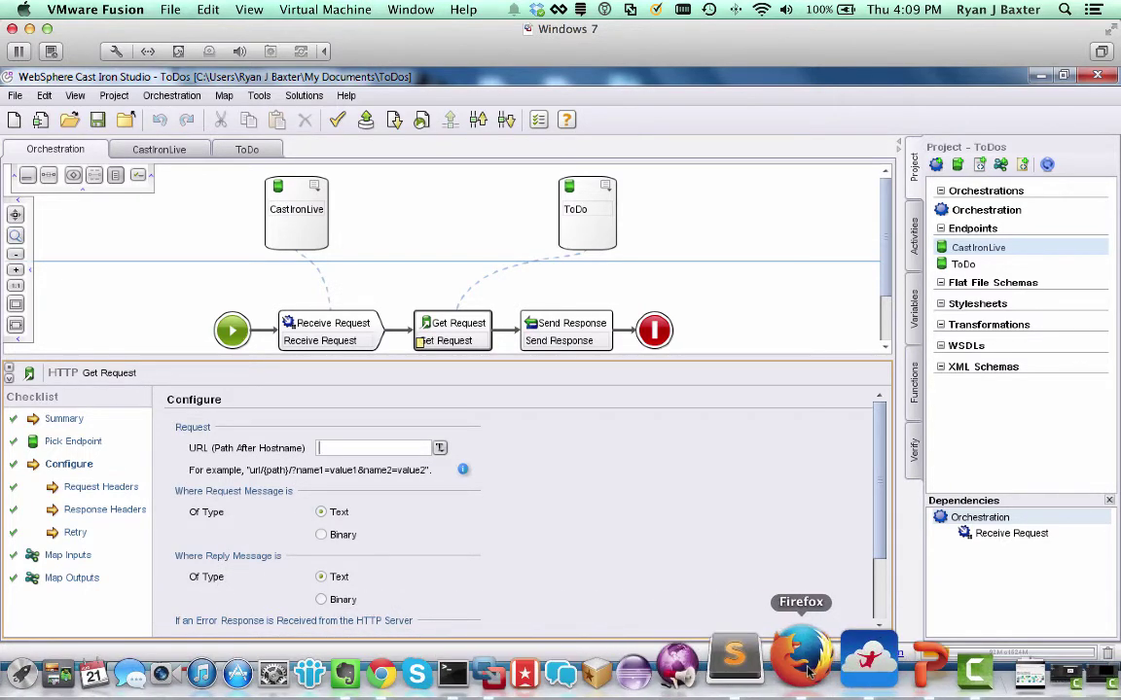
{"action": "left_click", "coordinate": [803, 665]}
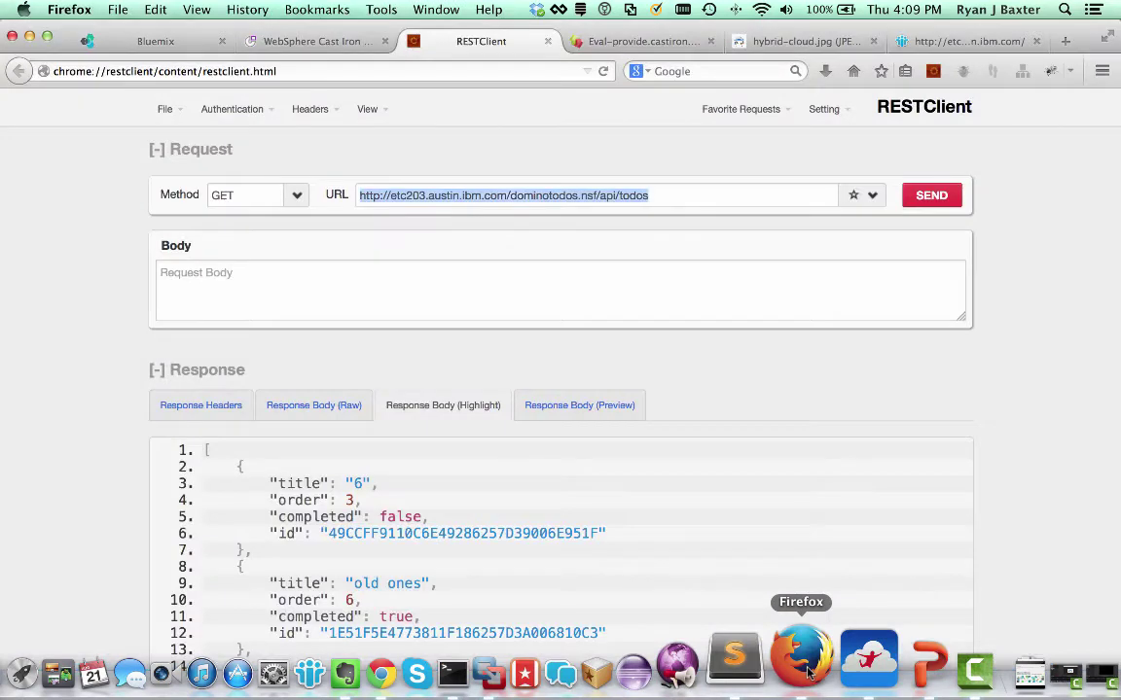
{"action": "left_click", "coordinate": [548, 198]}
{"action": "left_click", "coordinate": [508, 195]}
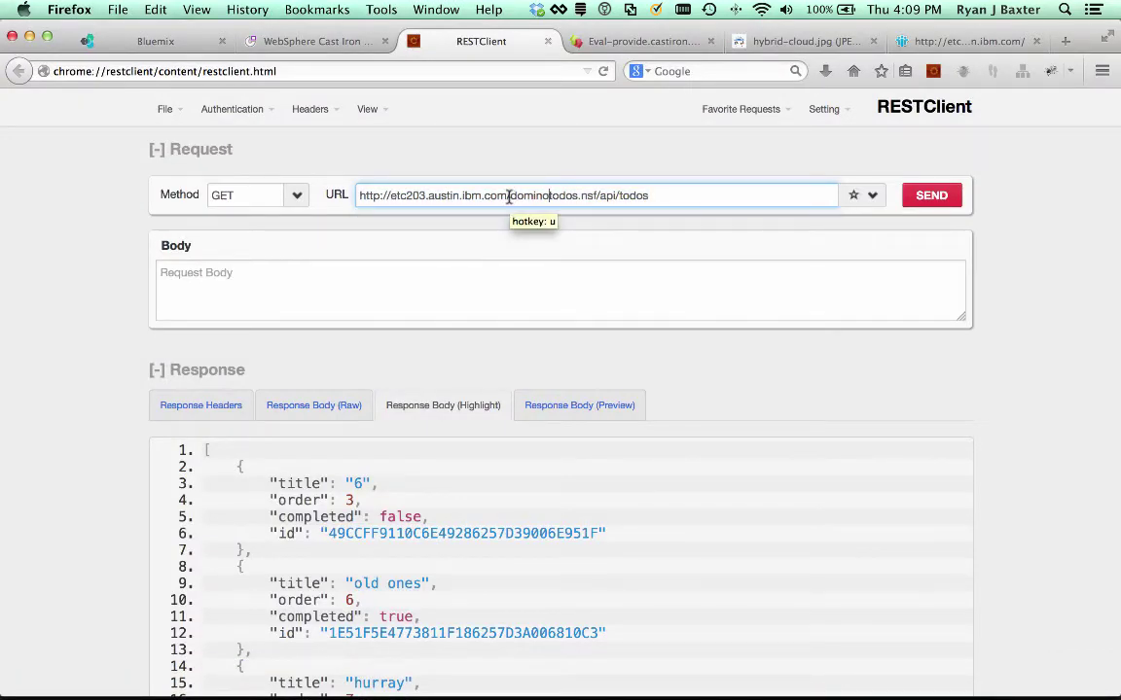
{"action": "left_click", "coordinate": [508, 195]}
{"action": "left_click", "coordinate": [508, 196]}
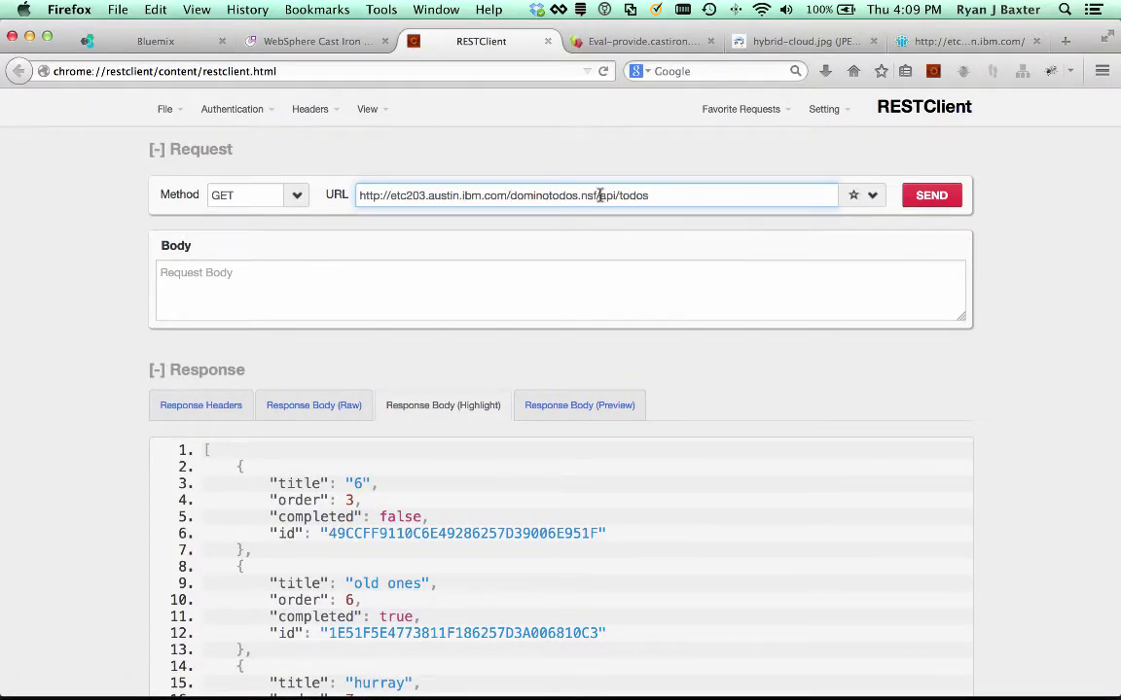
{"action": "key", "text": "shift+End"}
{"action": "key", "text": "ctrl+c"}
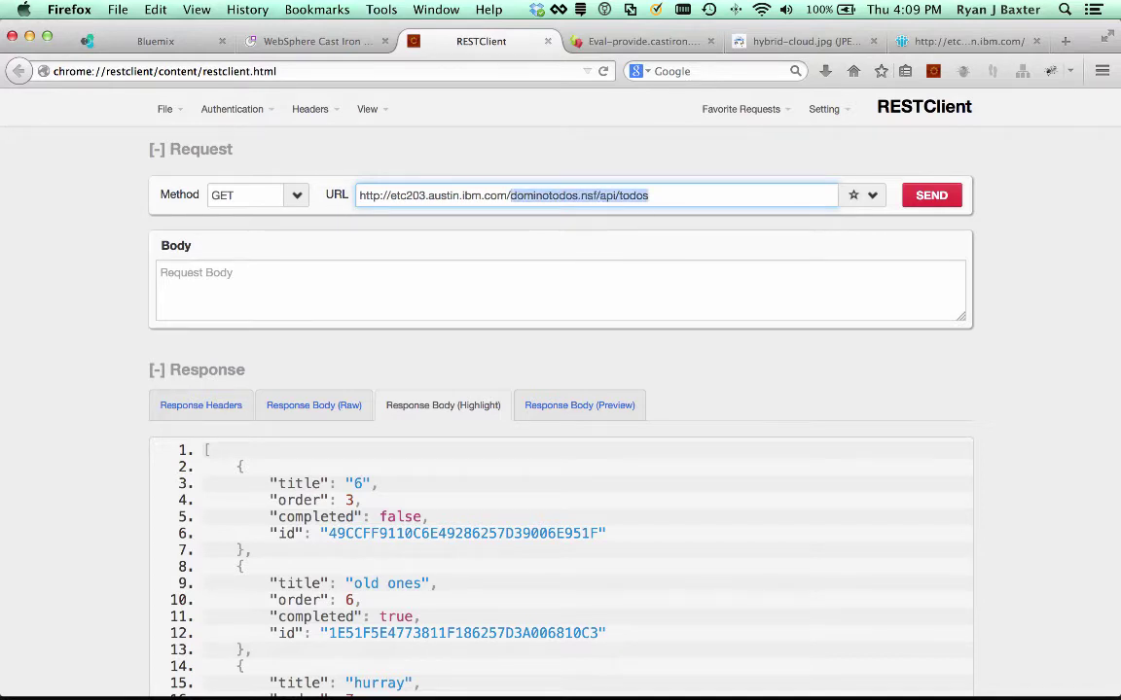
Return to Cast Iron Studio and set the Get Request activity's URL path to /dominotodos.nsf/api/todos
{"action": "key", "text": "super+Tab"}
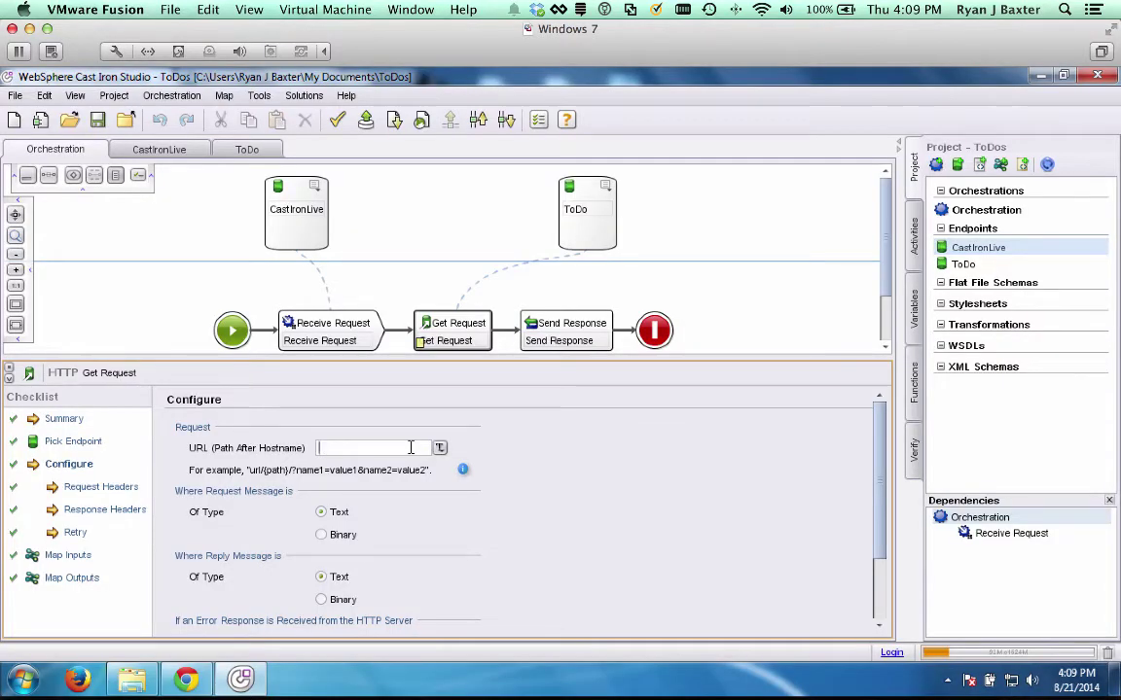
{"action": "key", "text": "ctrl+v"}
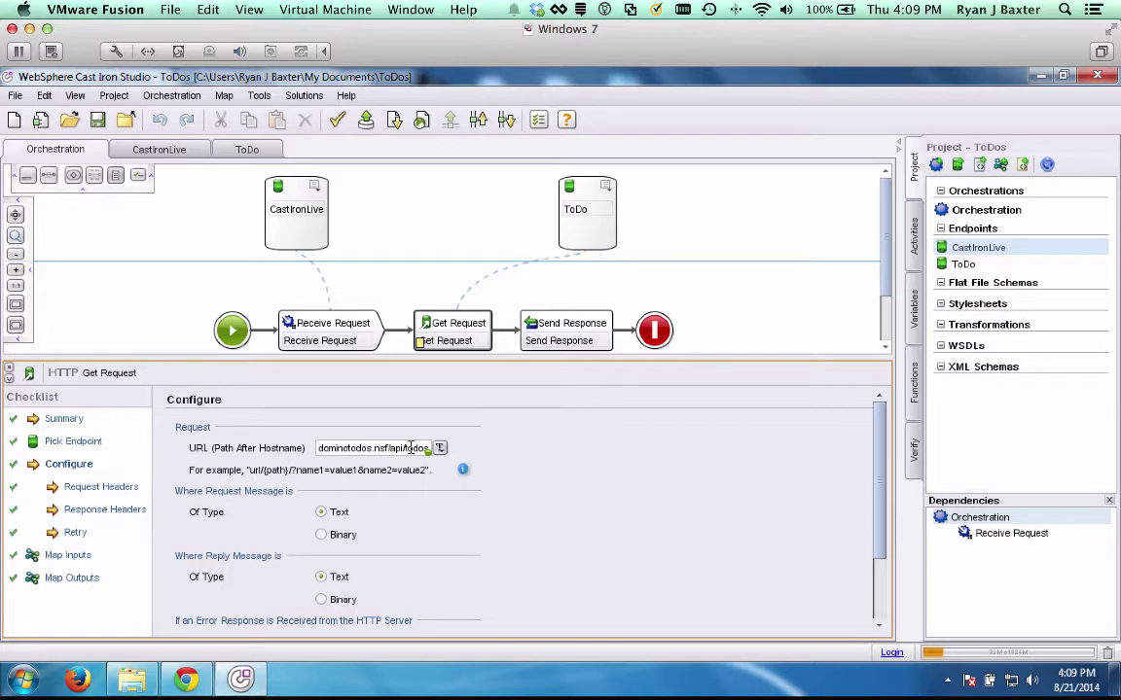
{"action": "key", "text": "Home"}
{"action": "type", "text": "/"}
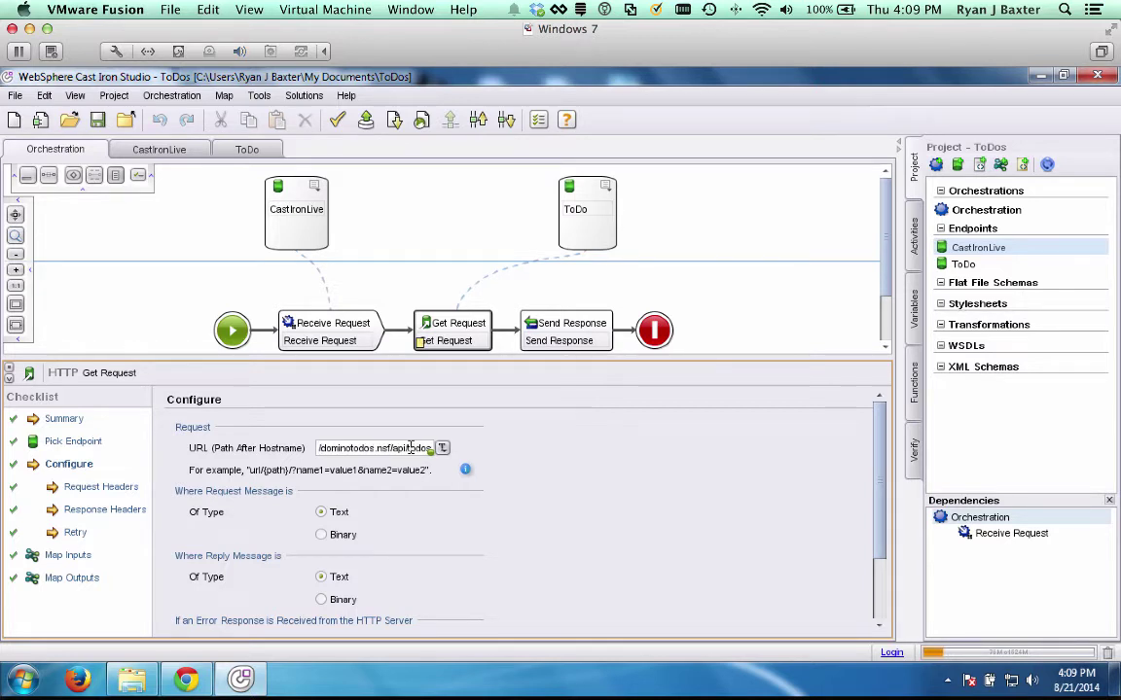
{"action": "key", "text": "End"}
{"action": "key", "text": "Home"}
{"action": "key", "text": "End"}
{"action": "left_click_drag", "start_coordinate": [885, 501], "coordinate": [875, 564]}
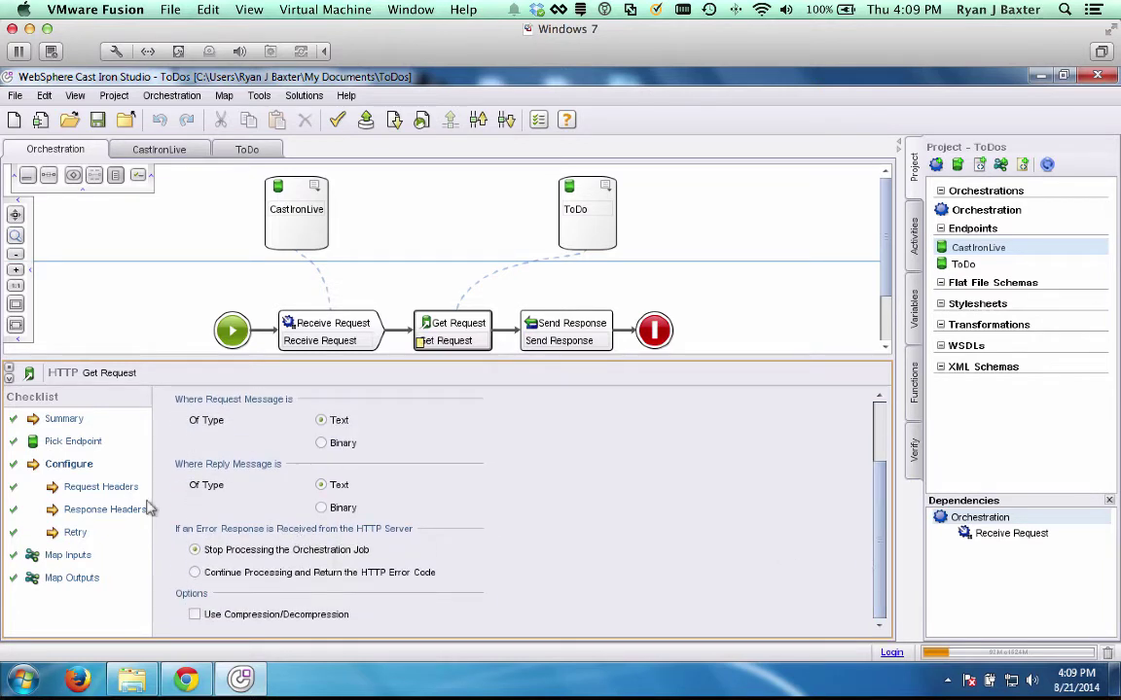
Include the pre-defined standard headers in the Get Request activity's response headers, and open its output mapping to review the available fields
{"action": "left_click", "coordinate": [83, 512]}
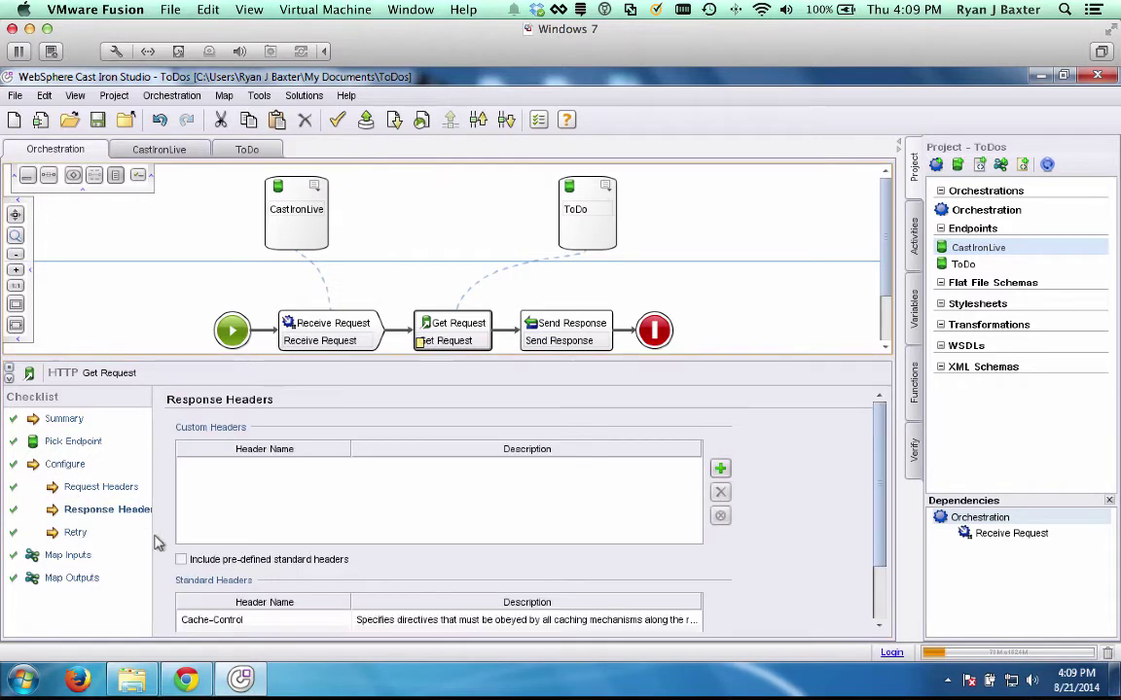
{"action": "left_click", "coordinate": [181, 561]}
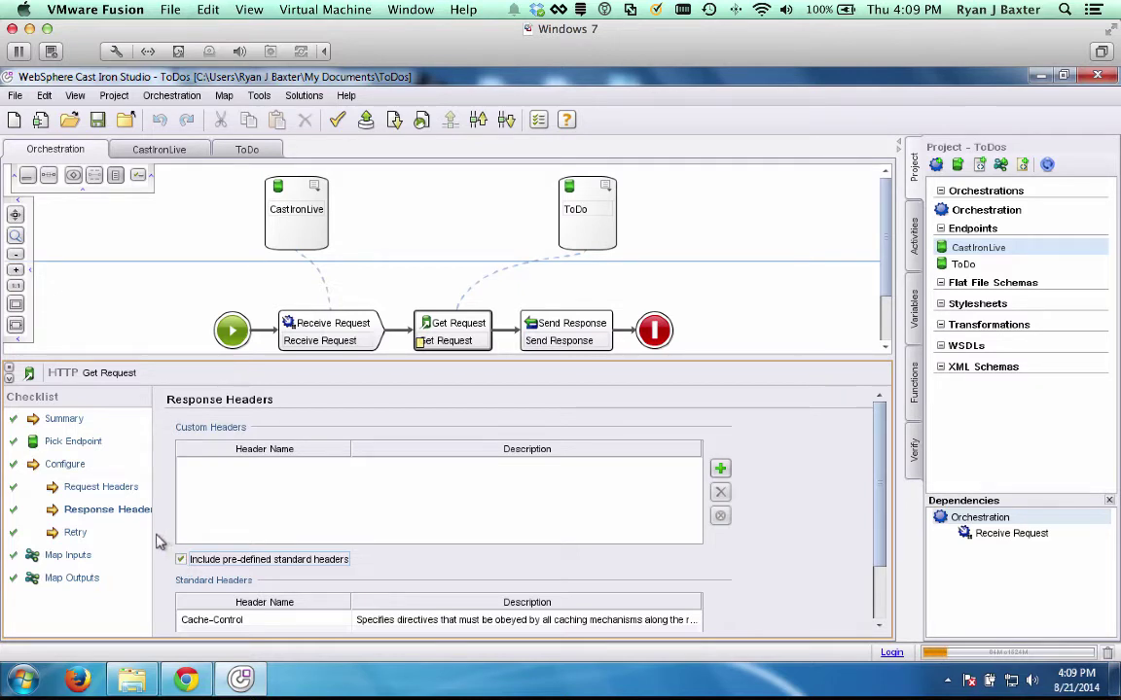
{"action": "left_click", "coordinate": [74, 579]}
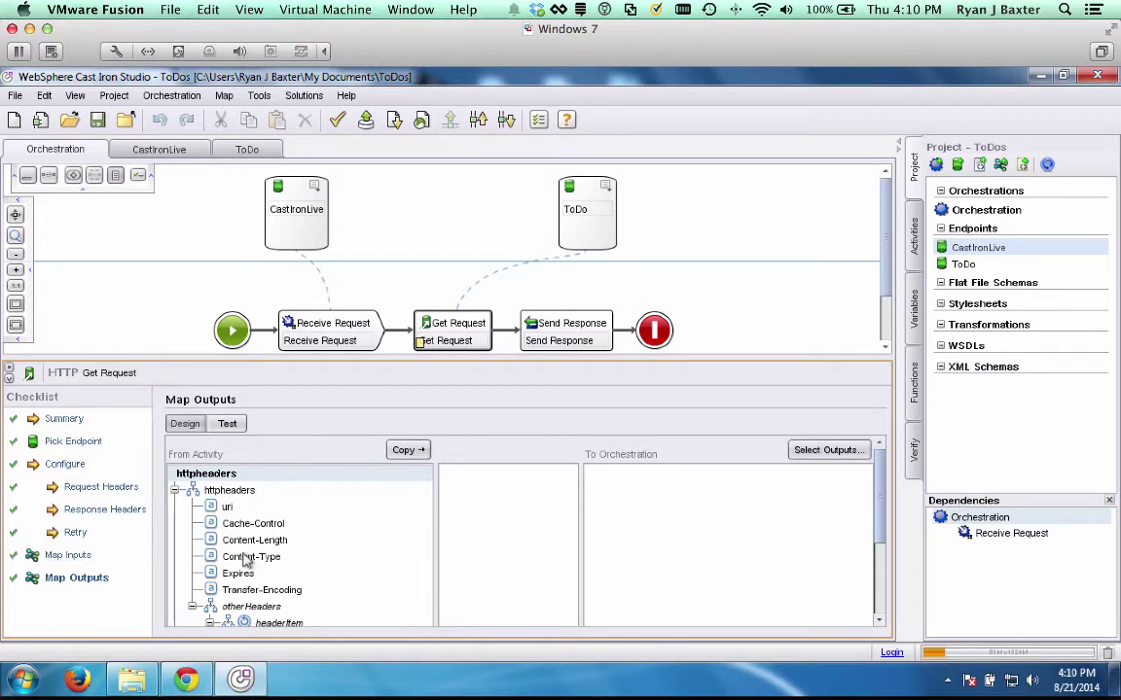
{"action": "mouse_move", "coordinate": [245, 560]}
{"action": "left_click_drag", "start_coordinate": [881, 457], "coordinate": [881, 517]}
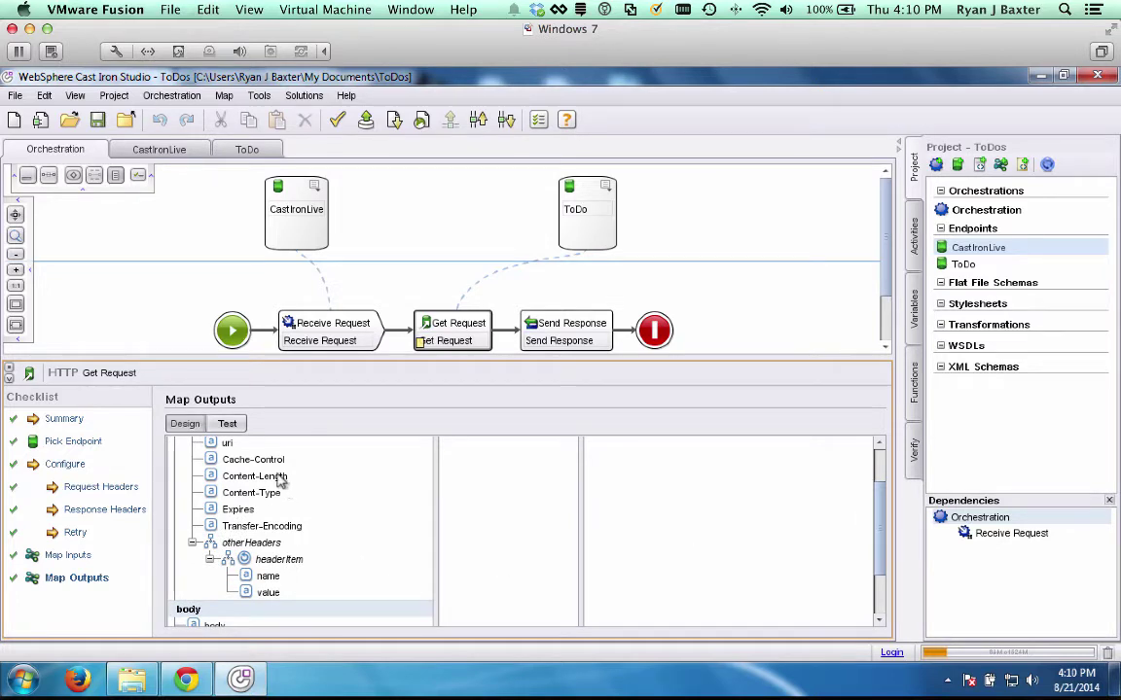
{"action": "mouse_move", "coordinate": [280, 496]}
{"action": "left_click_drag", "start_coordinate": [880, 527], "coordinate": [791, 530]}
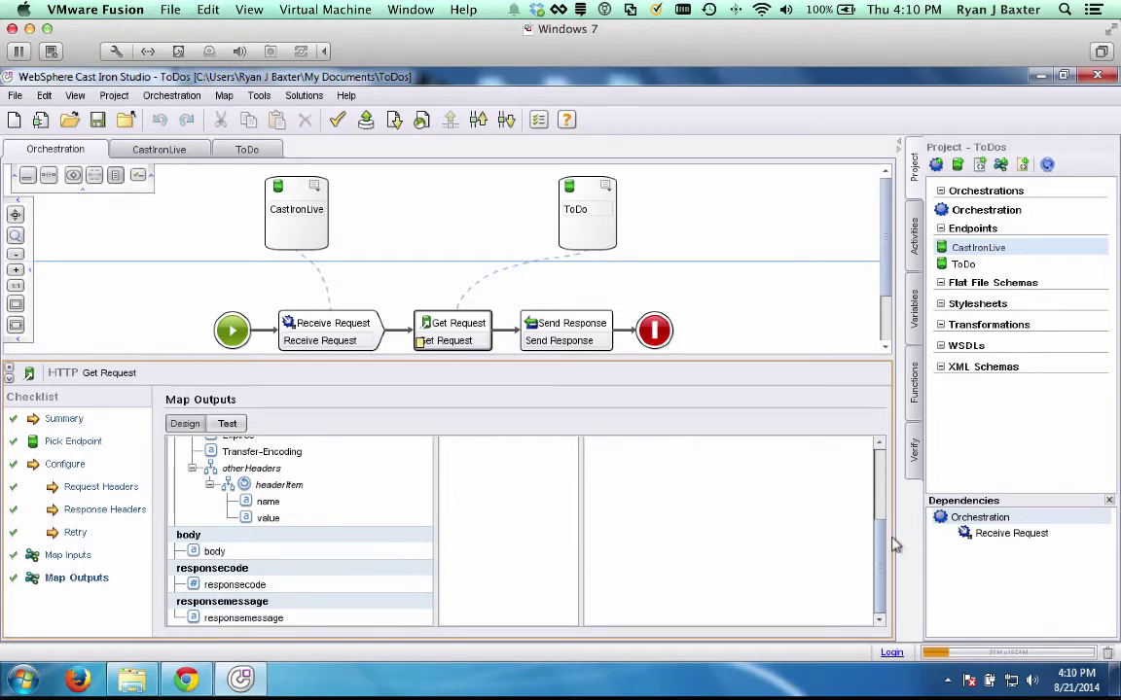
{"action": "left_click_drag", "start_coordinate": [885, 552], "coordinate": [883, 470]}
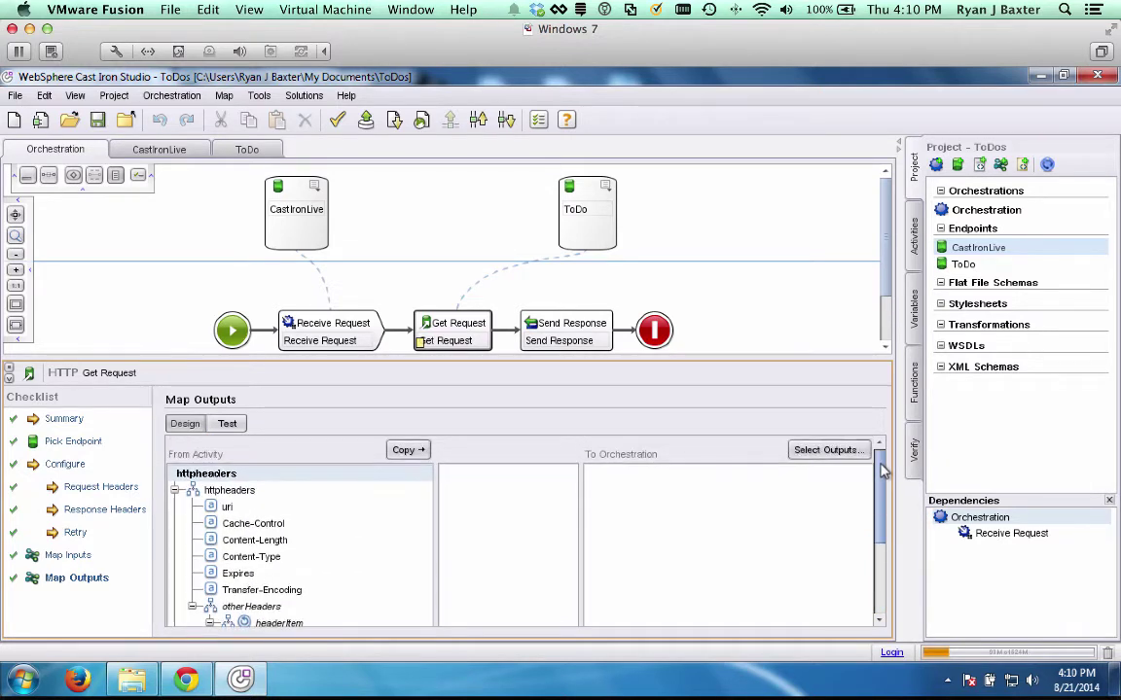
Create a string orchestration variable named content-length for the Get Request output map
{"action": "left_click", "coordinate": [827, 450]}
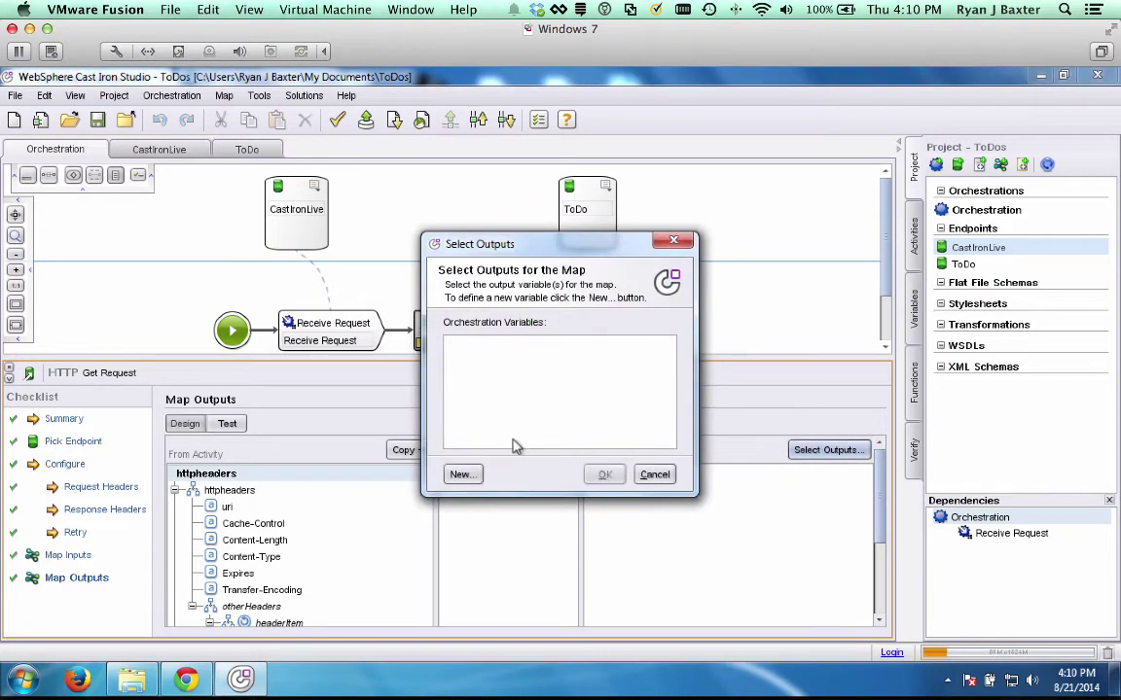
{"action": "left_click", "coordinate": [461, 474]}
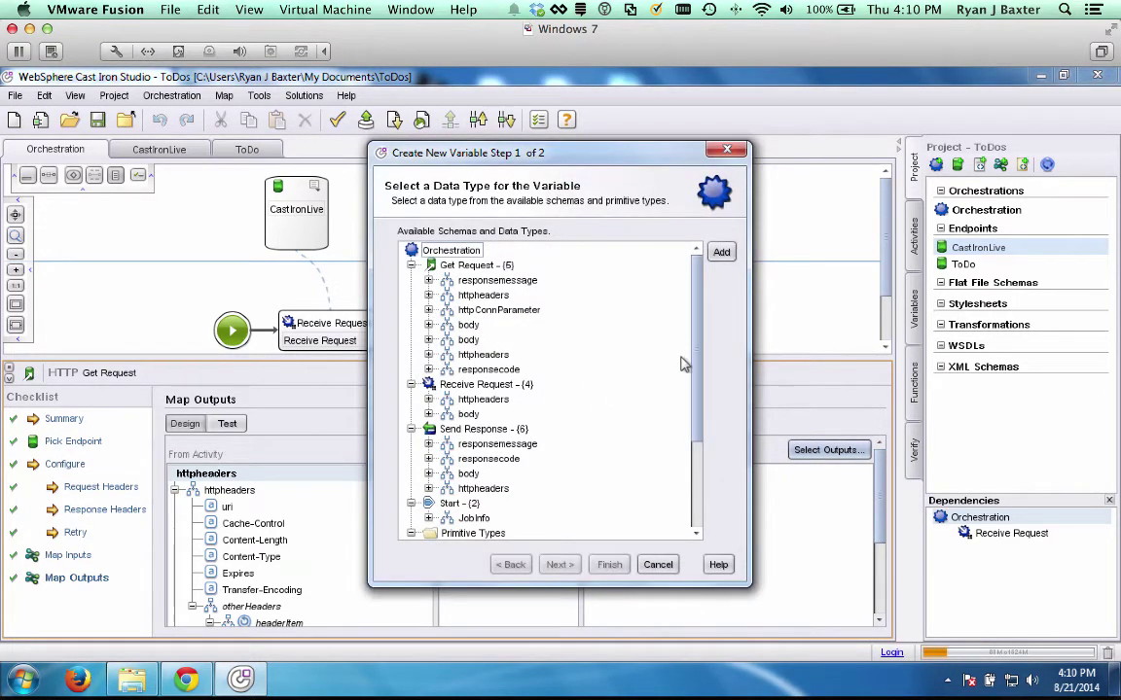
{"action": "left_click_drag", "start_coordinate": [700, 368], "coordinate": [686, 480]}
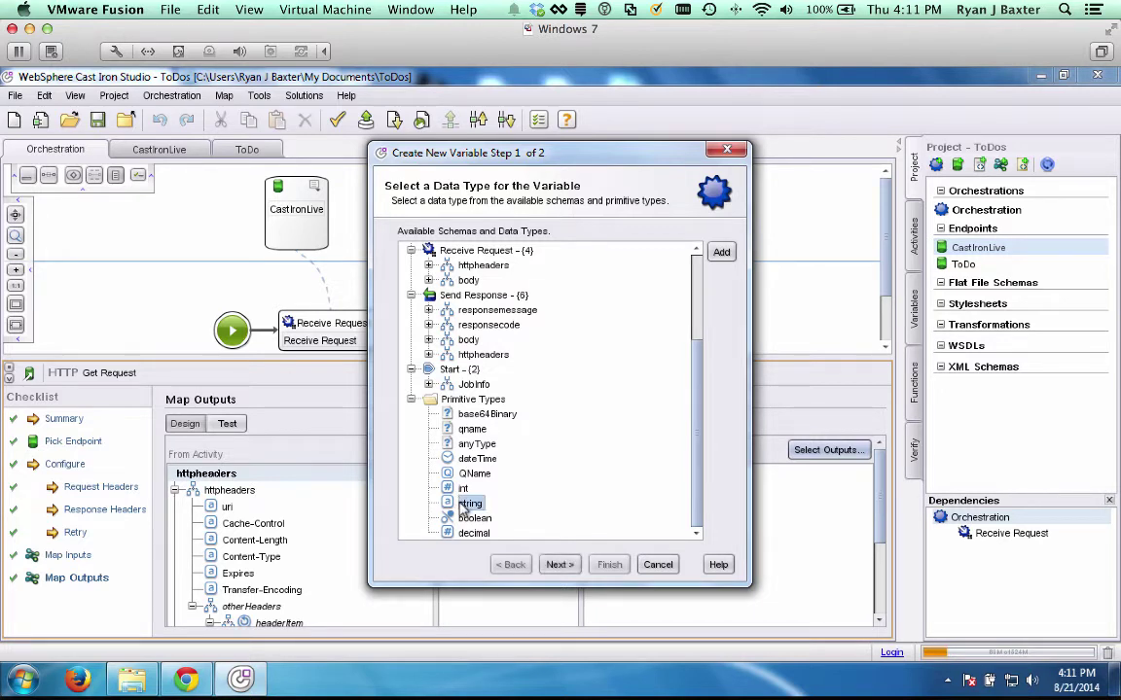
{"action": "left_click", "coordinate": [470, 503]}
{"action": "left_click", "coordinate": [557, 565]}
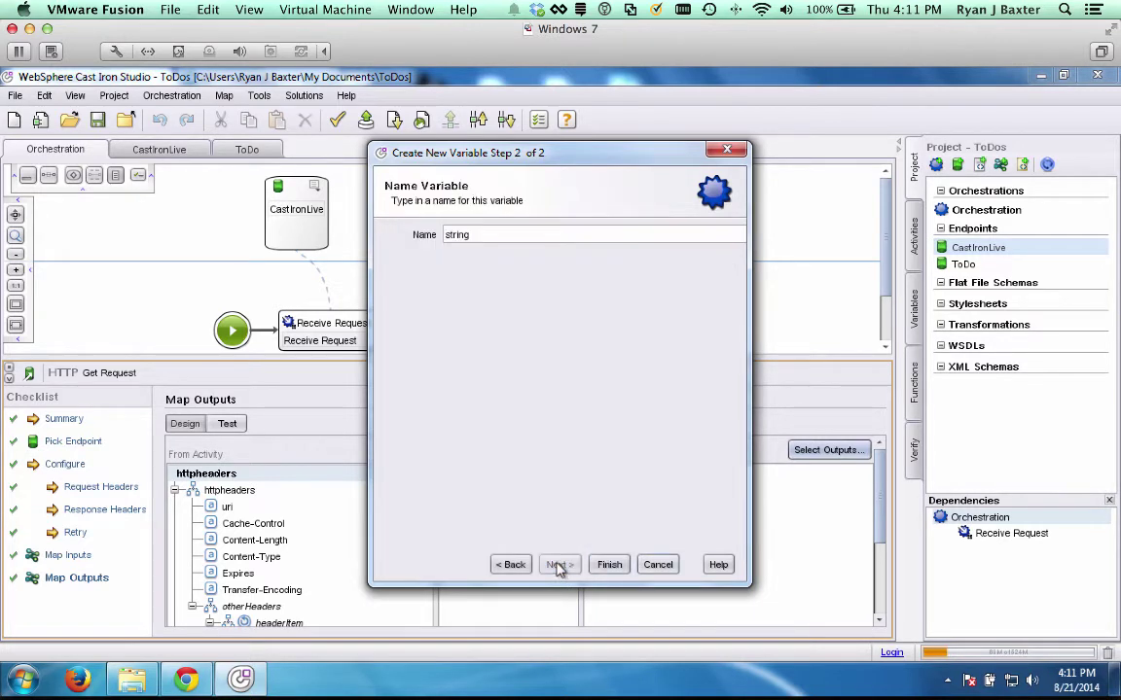
{"action": "left_click_drag", "start_coordinate": [481, 234], "coordinate": [380, 229]}
{"action": "type", "text": "co"}
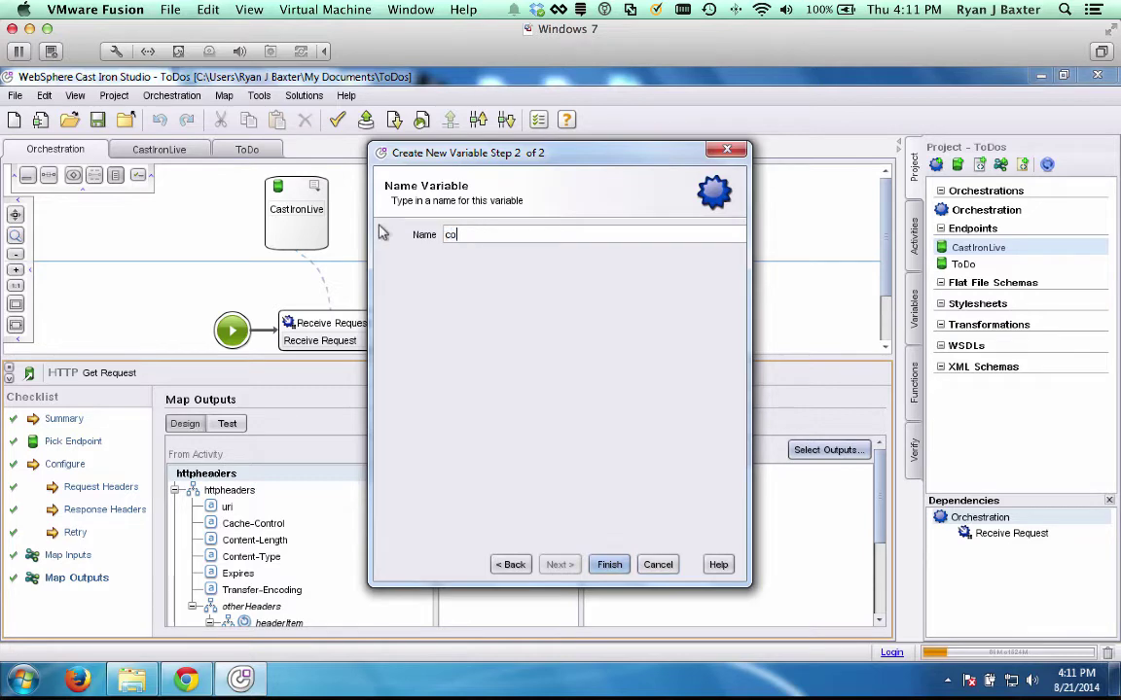
{"action": "type", "text": "ntent-length"}
{"action": "left_click", "coordinate": [609, 564]}
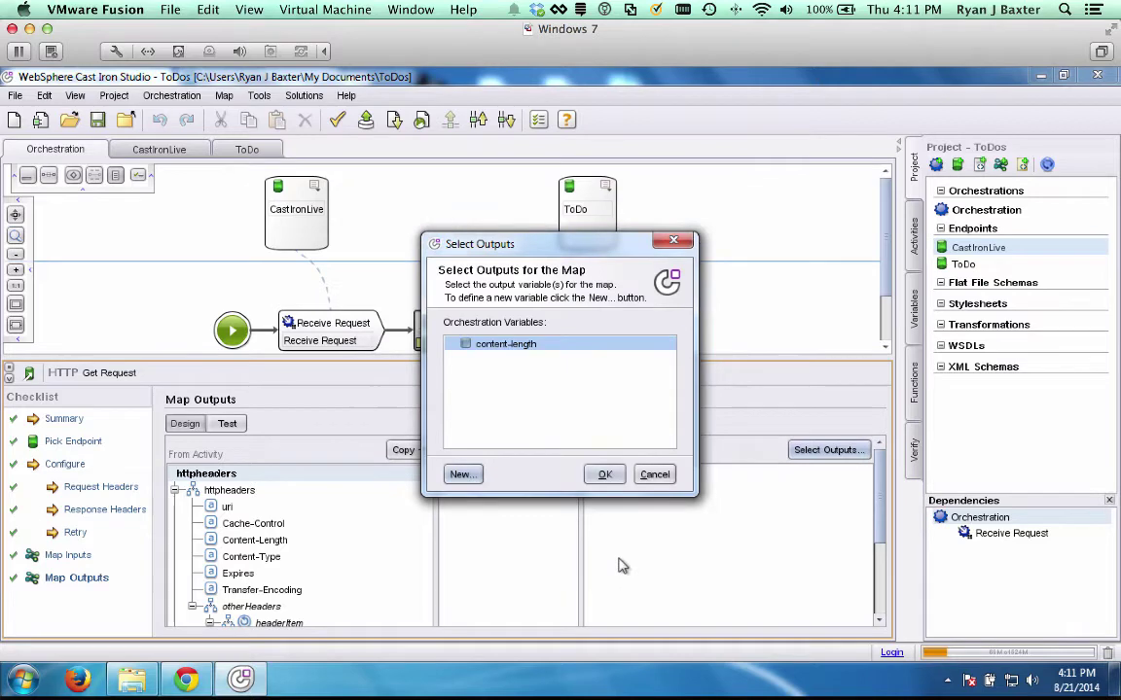
Create another string orchestration variable named content-type for the output map
{"action": "left_click", "coordinate": [463, 477]}
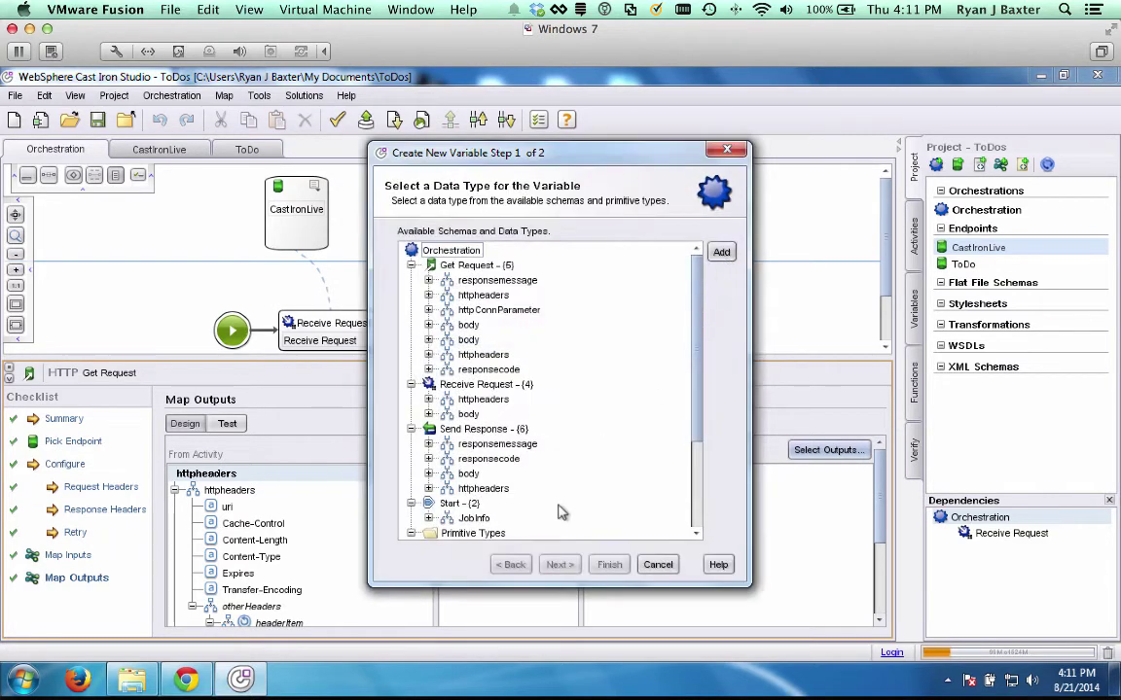
{"action": "scroll", "coordinate": [627, 457], "scroll_direction": "down", "scroll_amount": 3}
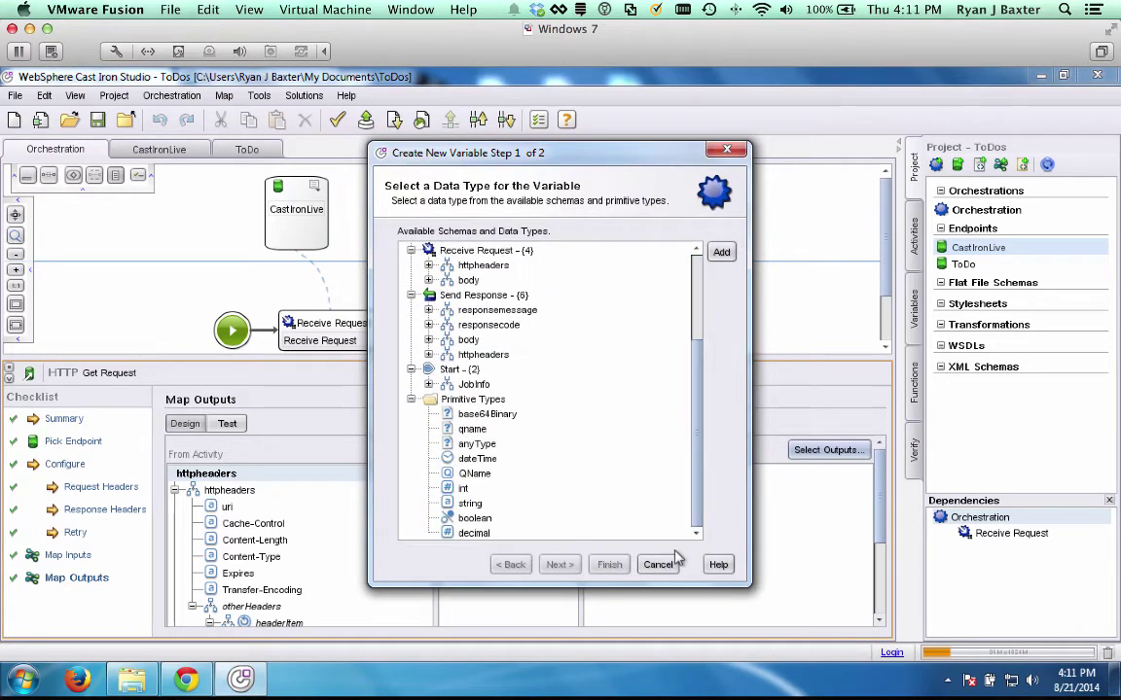
{"action": "left_click", "coordinate": [469, 502]}
{"action": "left_click", "coordinate": [557, 564]}
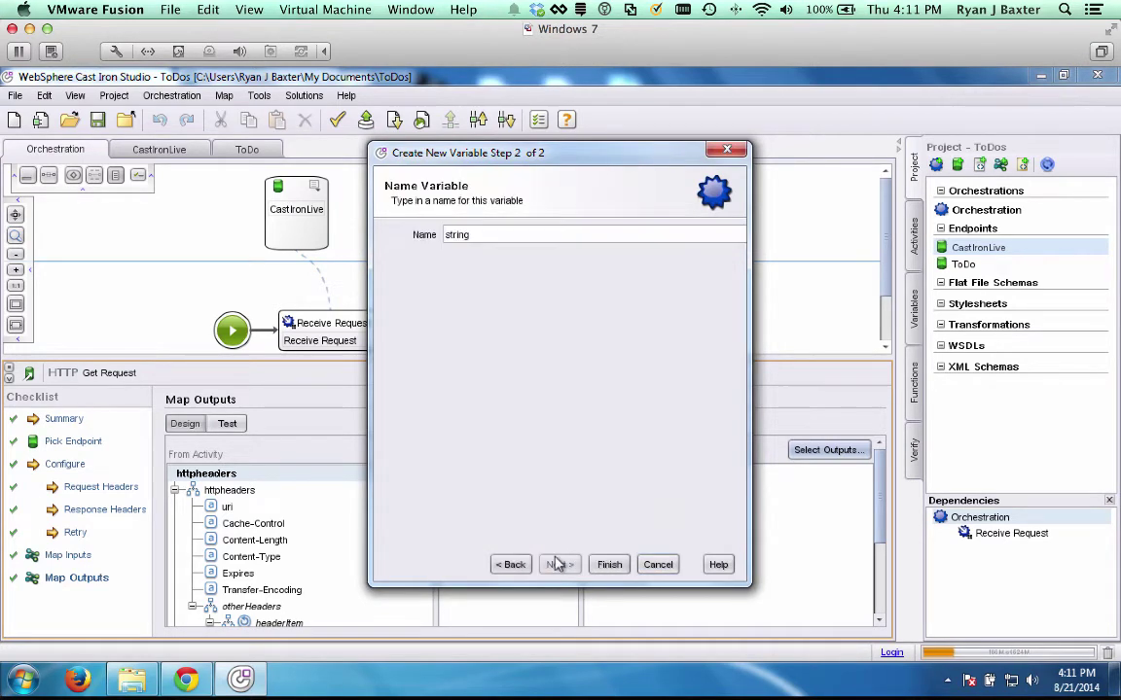
{"action": "double_click", "coordinate": [490, 235]}
{"action": "type", "text": "con"}
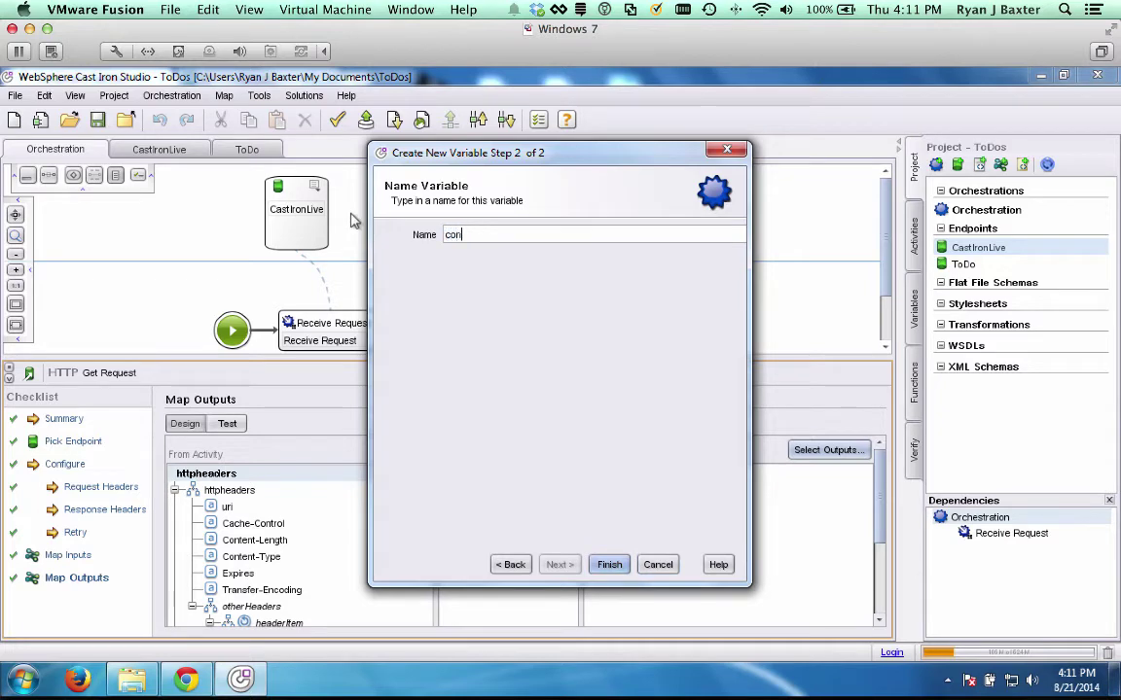
{"action": "type", "text": "tent-type"}
{"action": "left_click", "coordinate": [607, 565]}
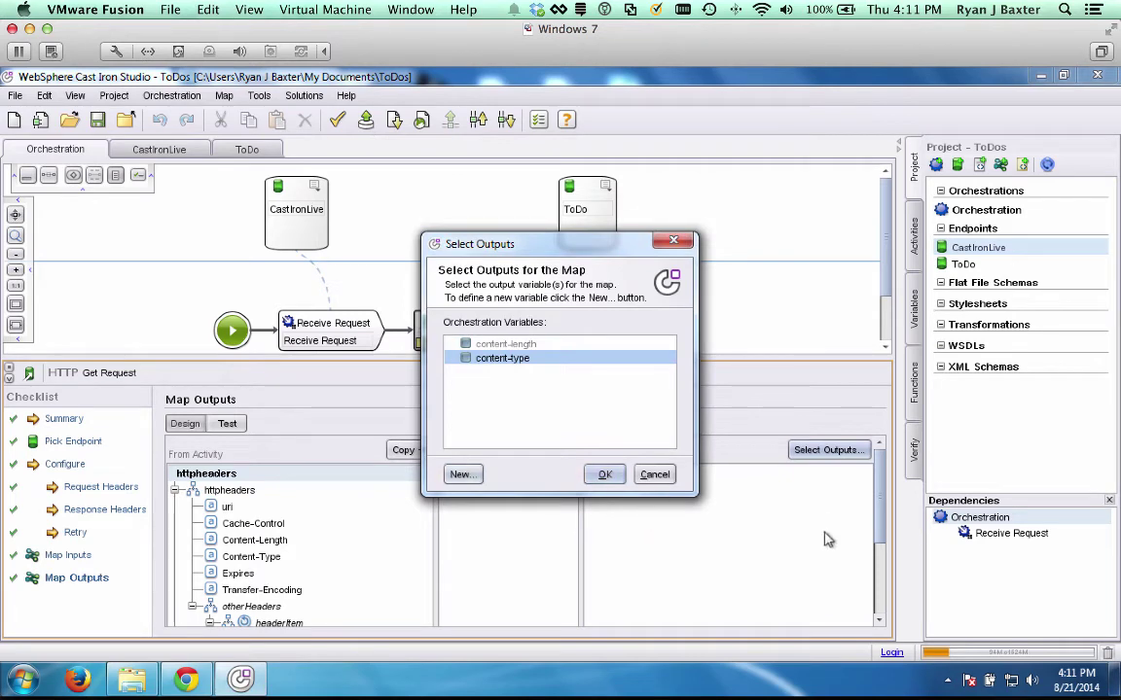
Create a string orchestration variable named body for the output map
{"action": "left_click", "coordinate": [475, 479]}
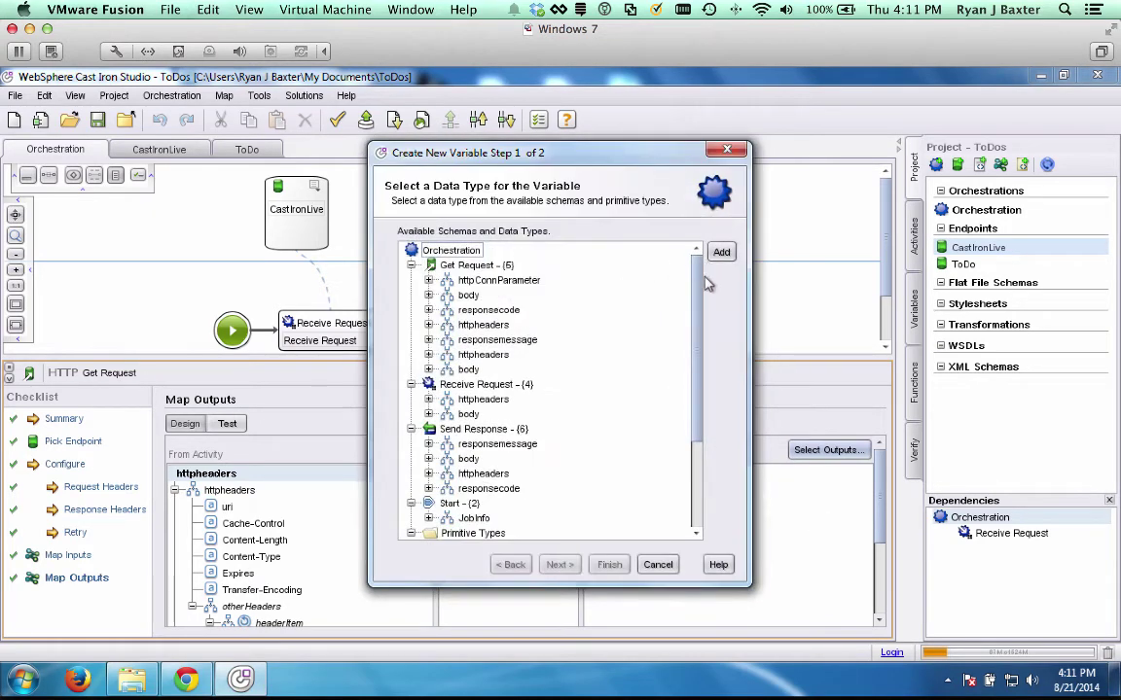
{"action": "scroll", "coordinate": [494, 516], "scroll_direction": "down", "scroll_amount": 3}
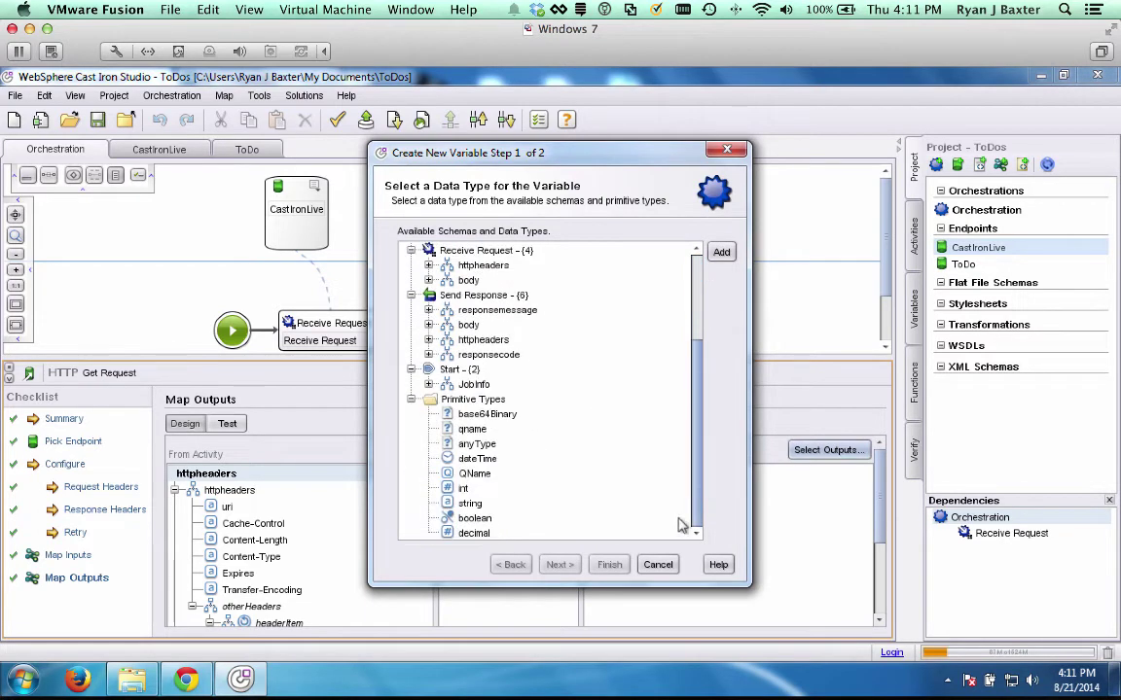
{"action": "left_click", "coordinate": [474, 505]}
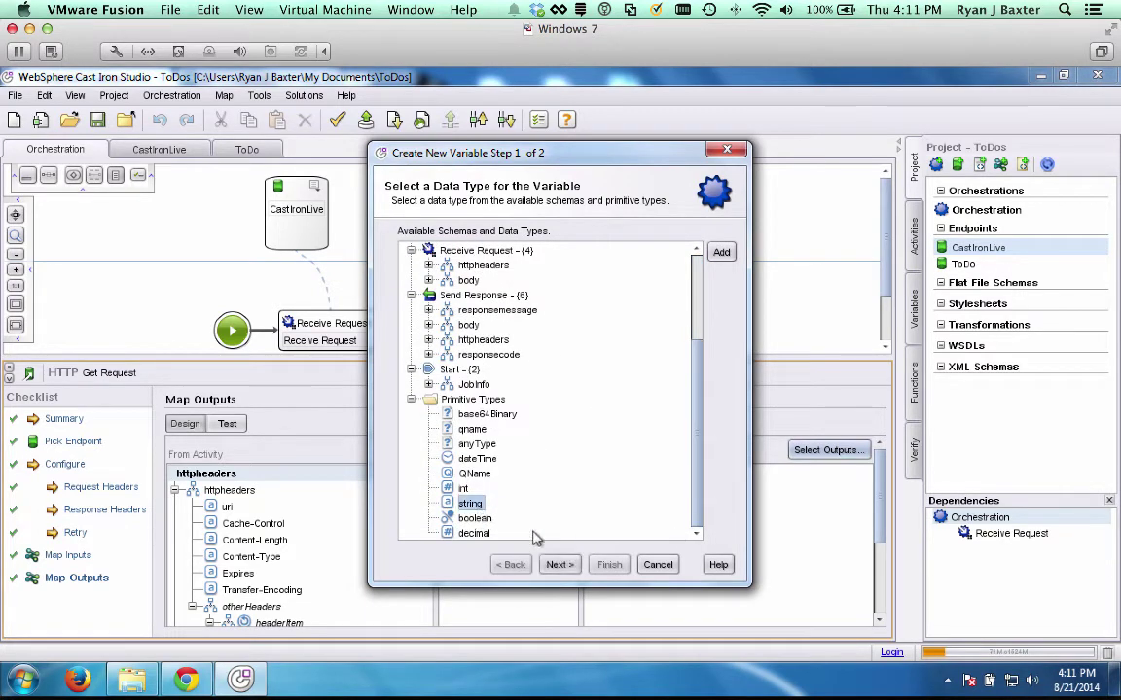
{"action": "left_click", "coordinate": [558, 564]}
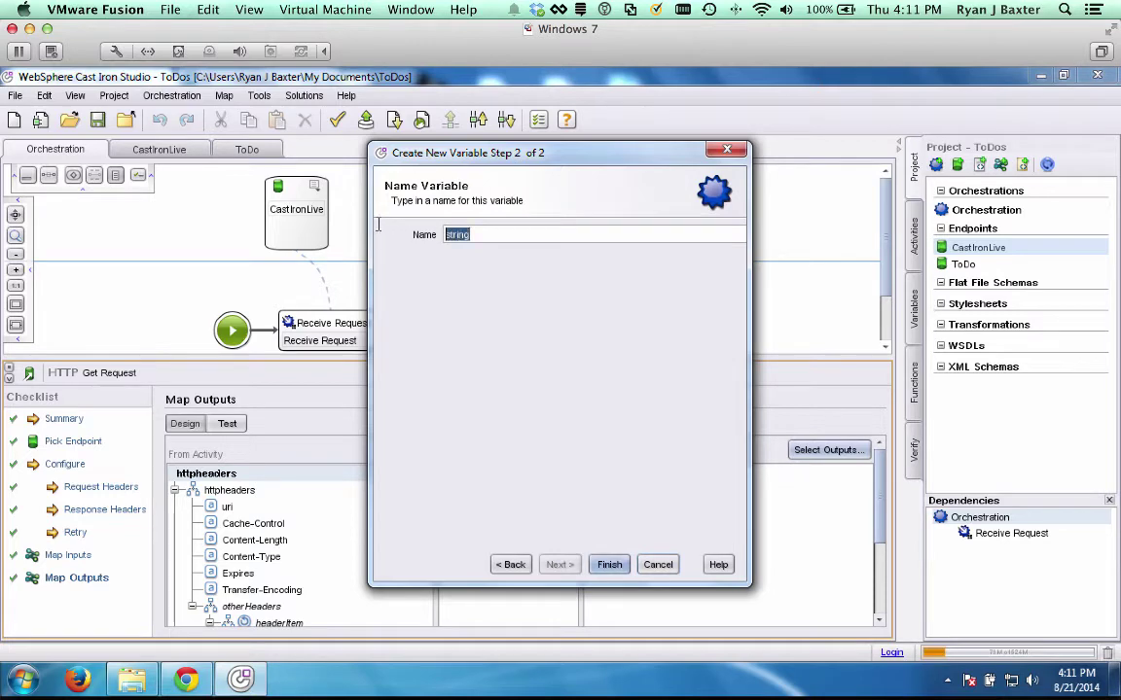
{"action": "type", "text": "body"}
{"action": "left_click", "coordinate": [609, 564]}
Create an int orchestration variable named response-code for the output map
{"action": "left_click", "coordinate": [465, 475]}
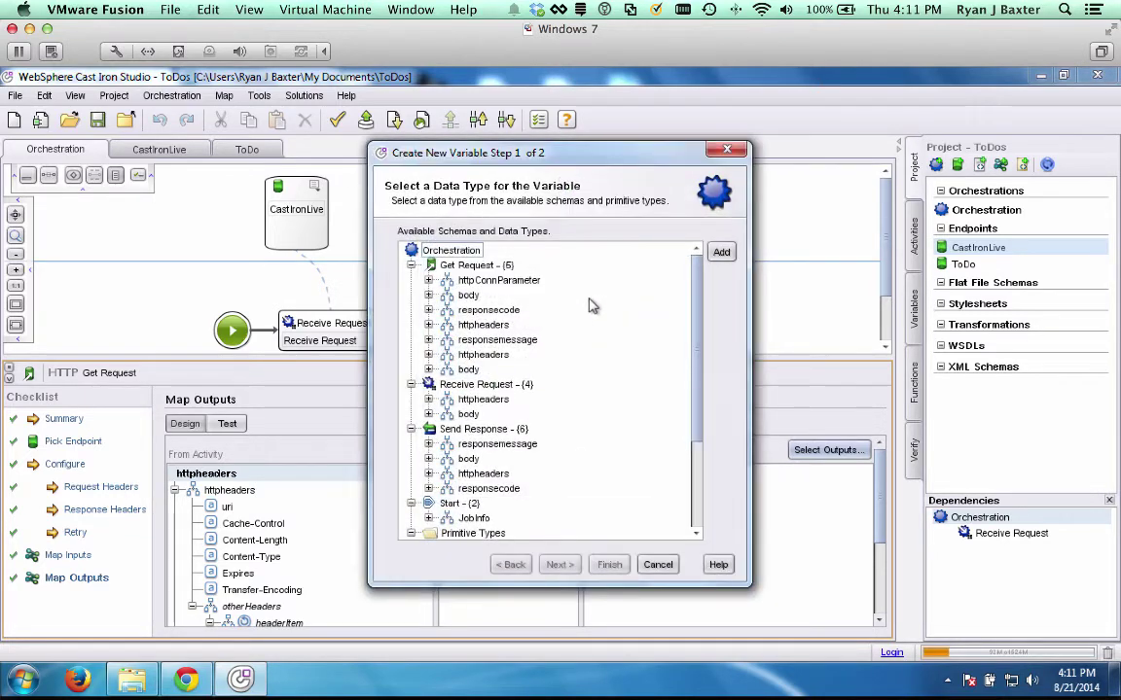
{"action": "scroll", "coordinate": [678, 494], "scroll_direction": "down", "scroll_amount": 3}
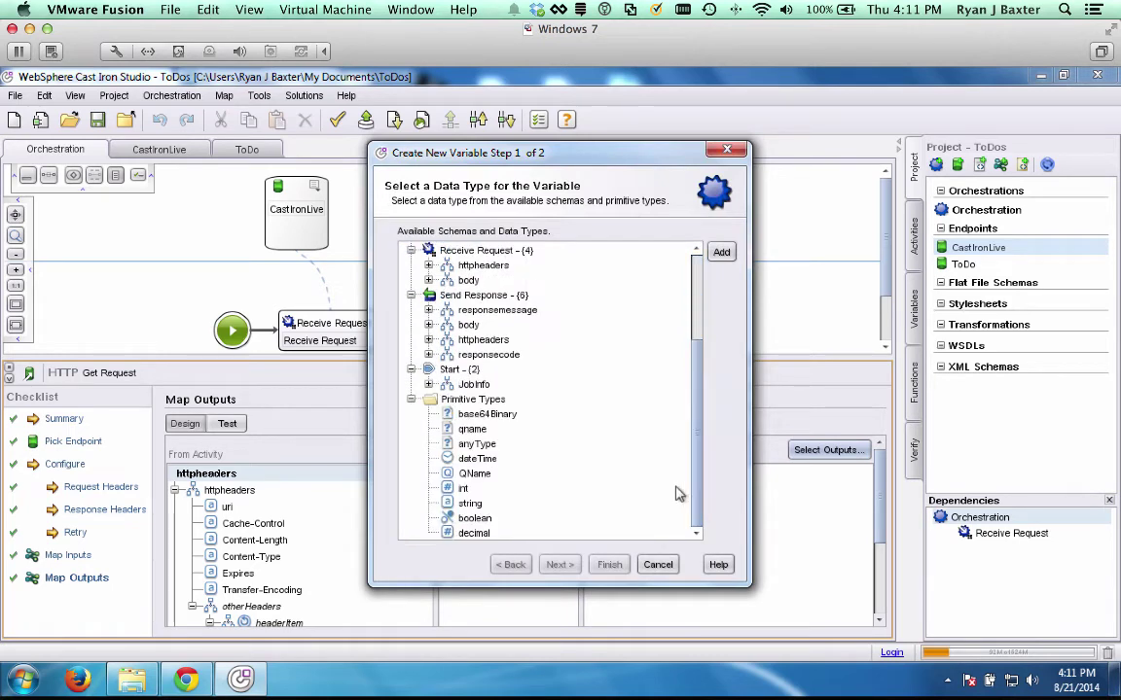
{"action": "left_click", "coordinate": [463, 488]}
{"action": "left_click", "coordinate": [559, 564]}
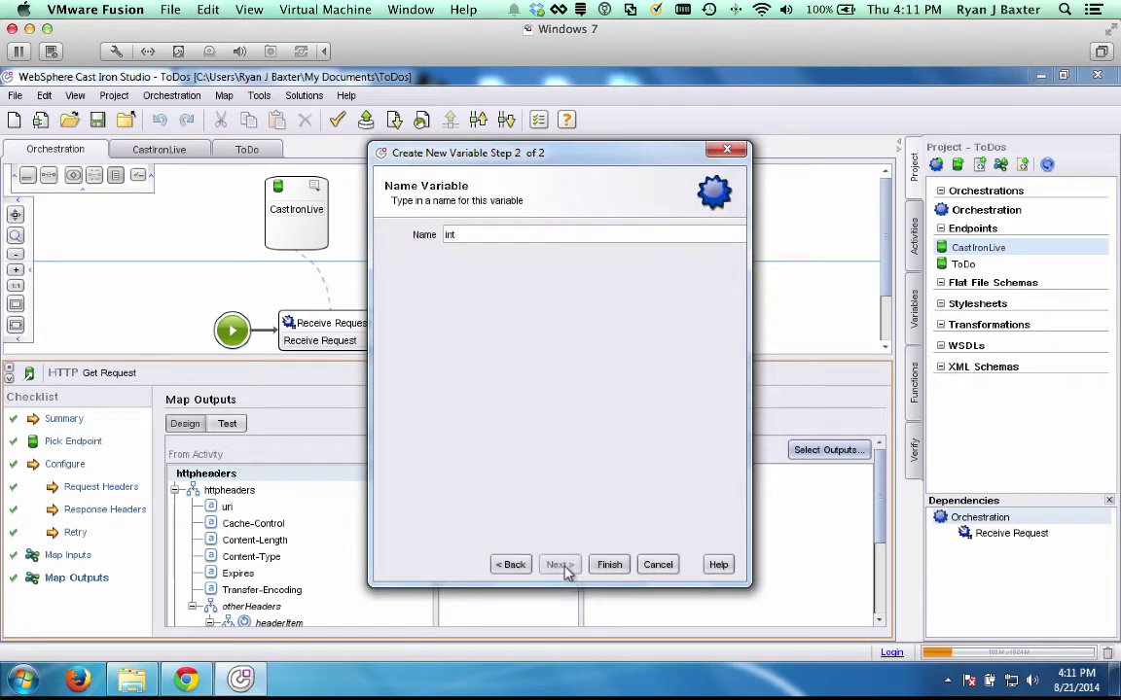
{"action": "left_click_drag", "start_coordinate": [588, 234], "coordinate": [380, 195]}
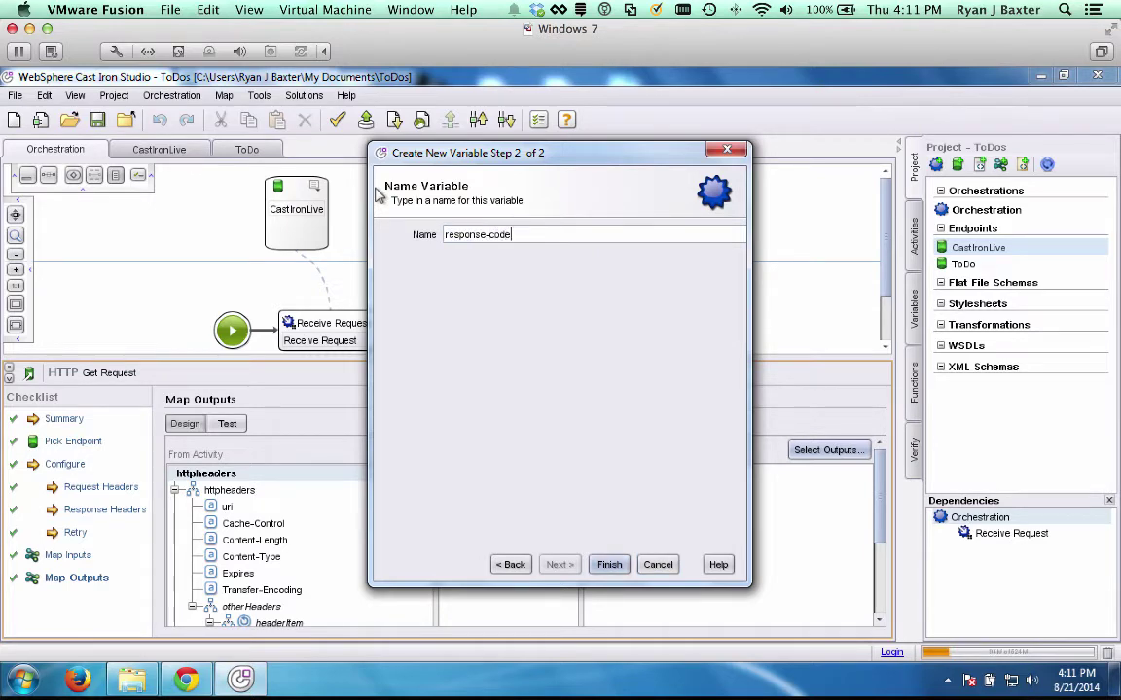
{"action": "left_click", "coordinate": [608, 565]}
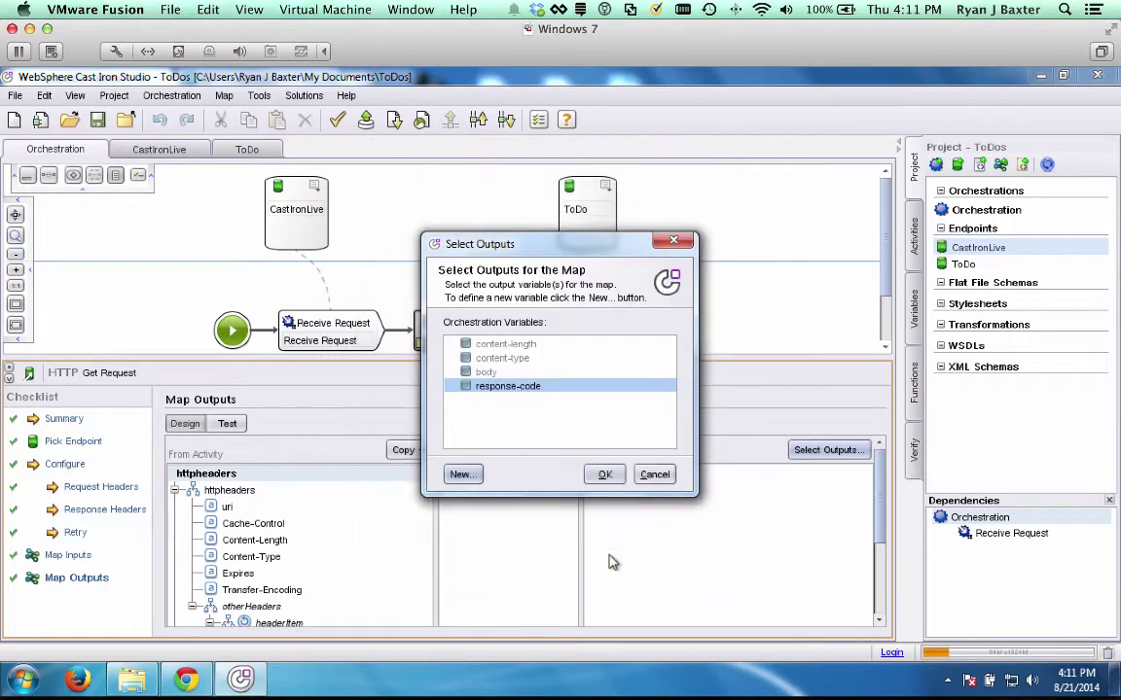
Create a string orchestration variable named response-message and add it to the Get Request output map
{"action": "left_click", "coordinate": [462, 475]}
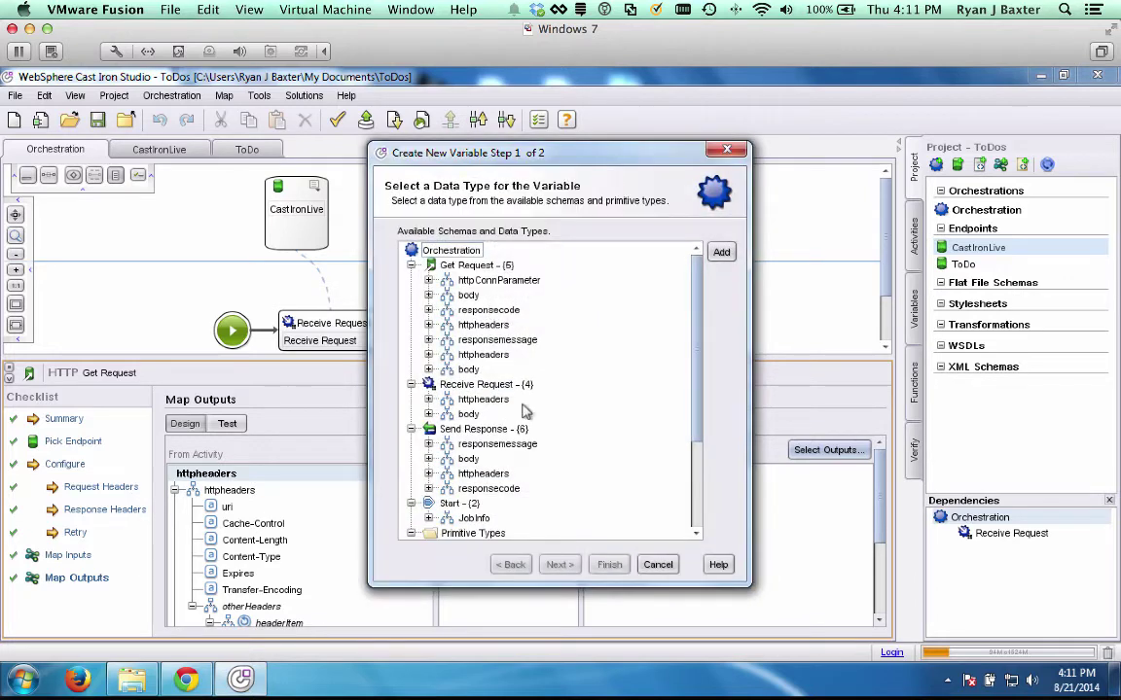
{"action": "scroll", "coordinate": [698, 418], "scroll_direction": "down", "scroll_amount": 3}
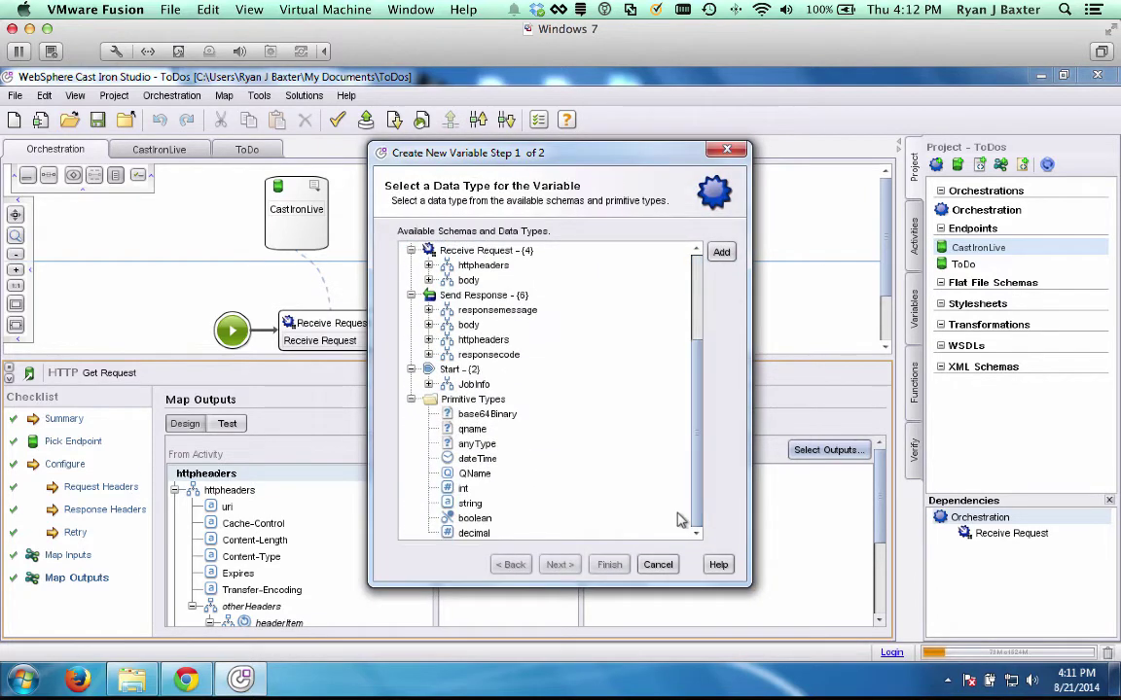
{"action": "left_click", "coordinate": [470, 503]}
{"action": "left_click", "coordinate": [560, 565]}
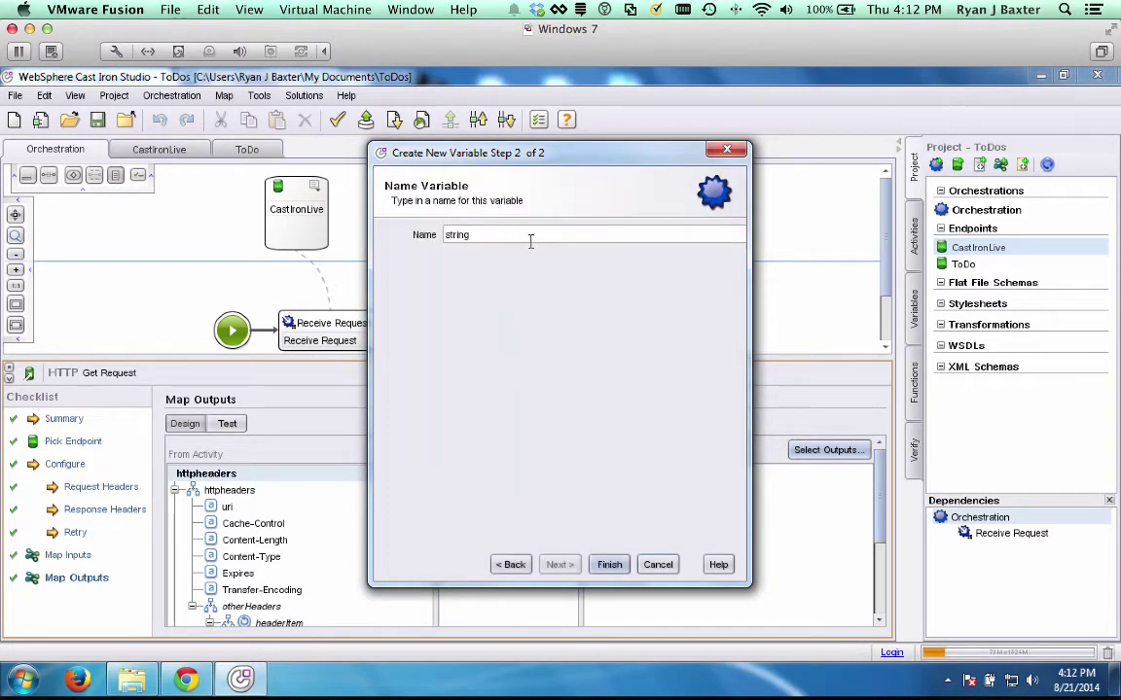
{"action": "left_click_drag", "start_coordinate": [516, 235], "coordinate": [374, 198]}
{"action": "type", "text": "response-message"}
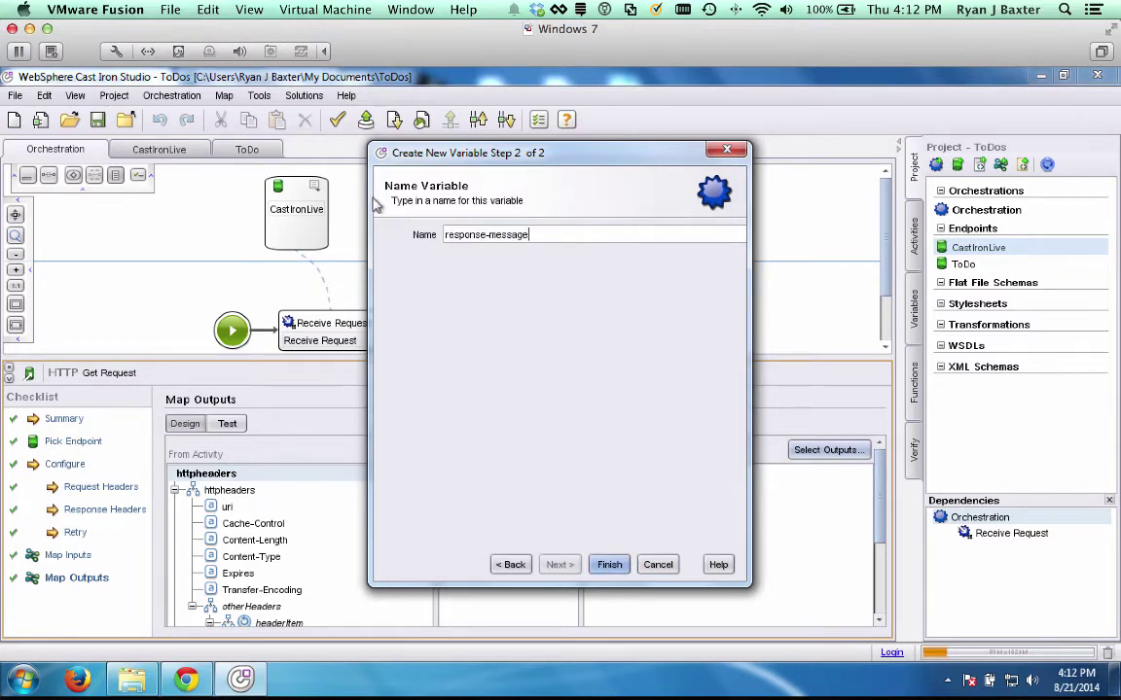
{"action": "left_click", "coordinate": [610, 565]}
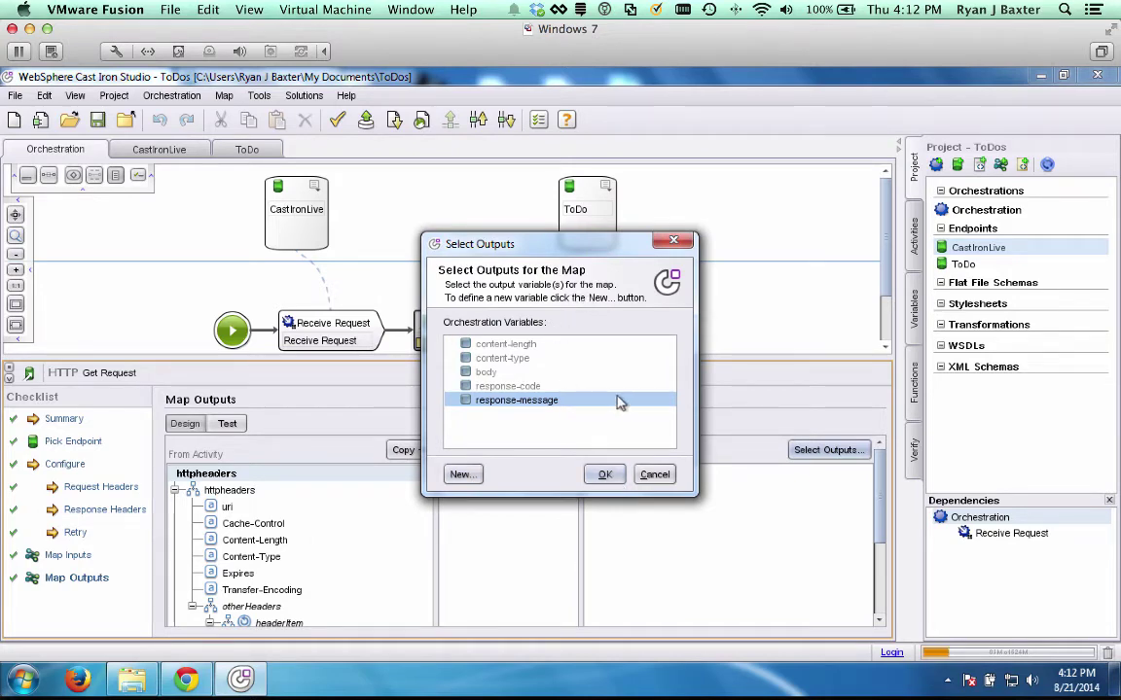
{"action": "left_click", "coordinate": [602, 474]}
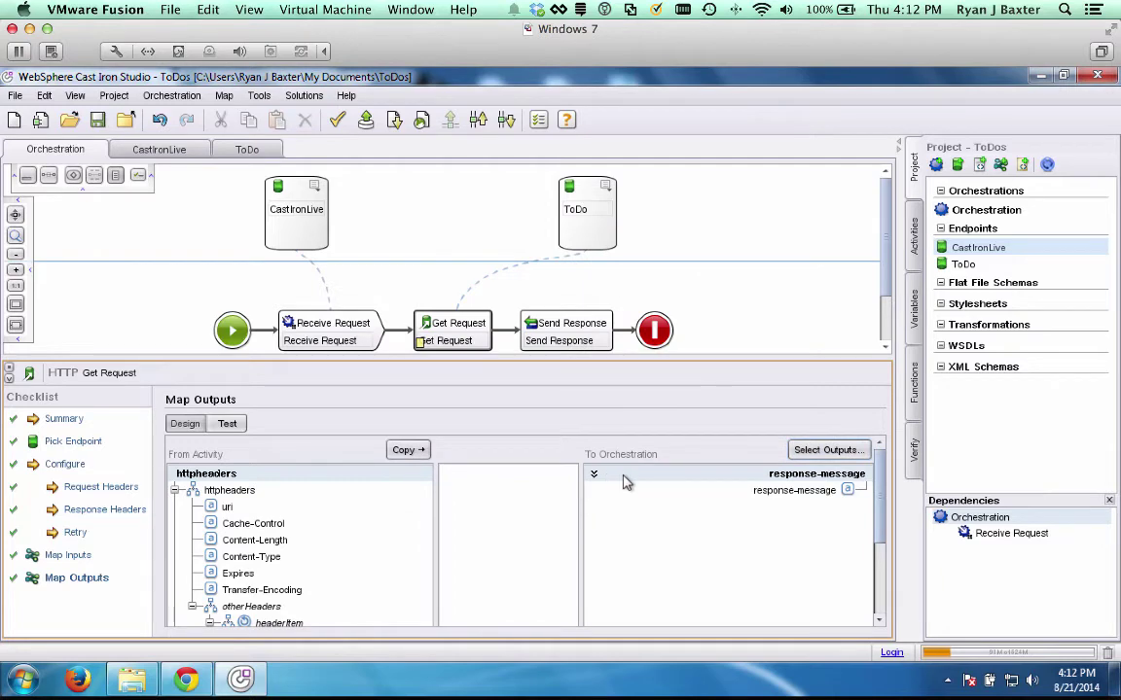
Add the content-length, content-type, body and response-code variables to the Get Request output map
{"action": "left_click", "coordinate": [838, 451]}
{"action": "left_click", "coordinate": [496, 347]}
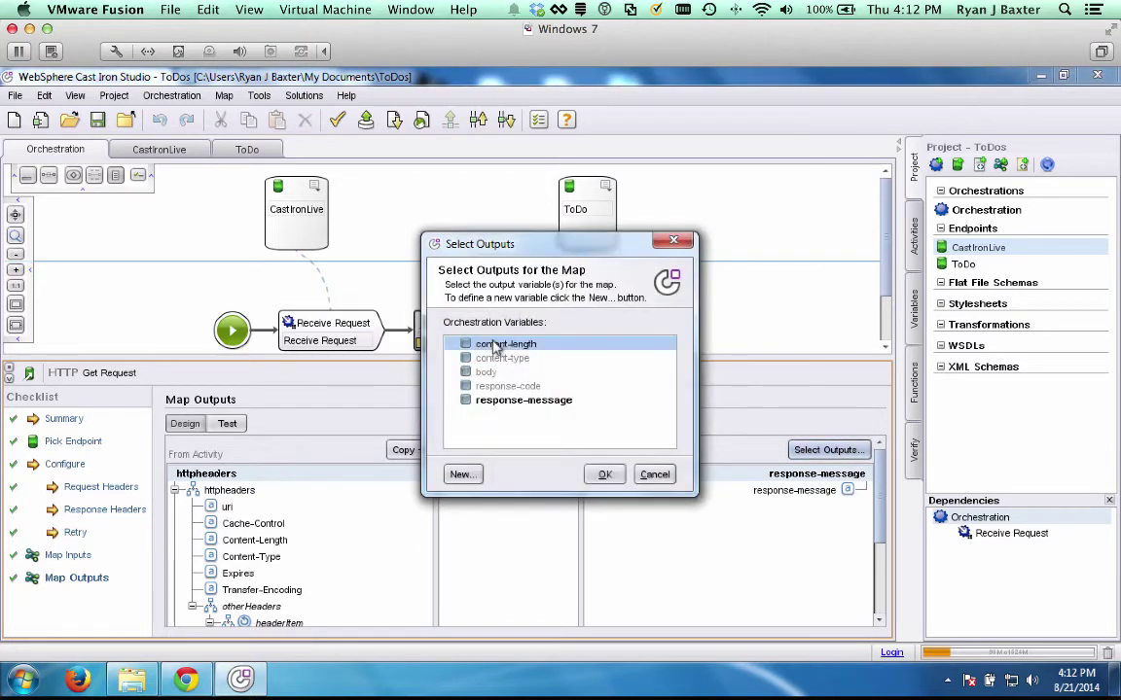
{"action": "left_click", "coordinate": [508, 386], "text": "shift"}
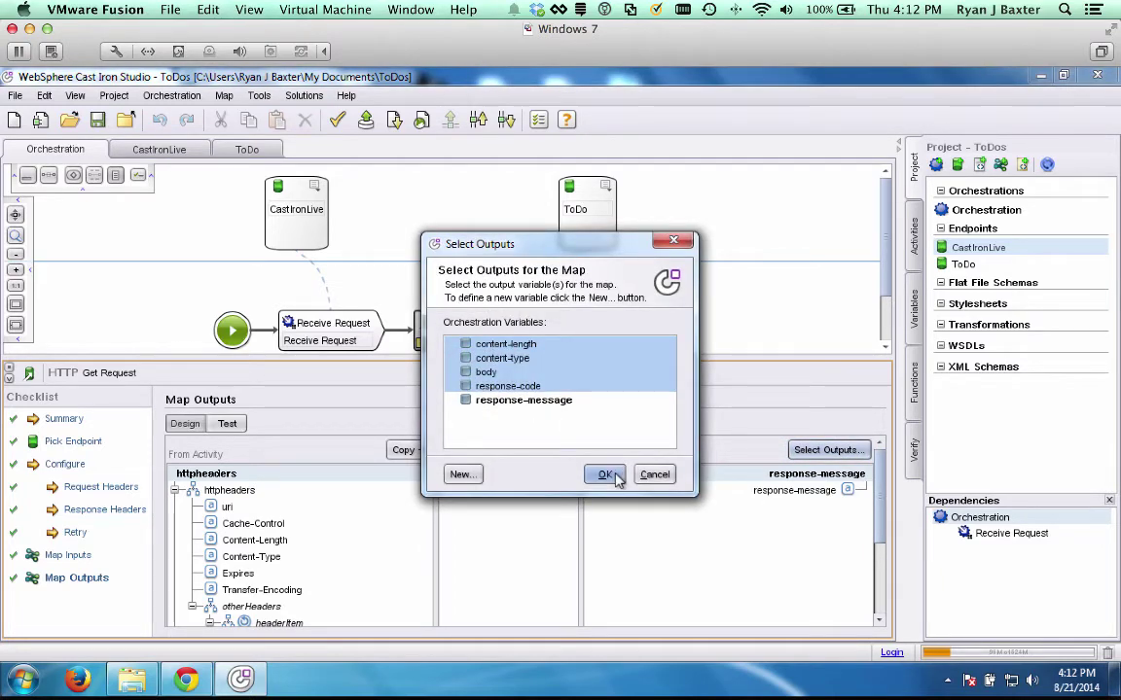
{"action": "left_click", "coordinate": [605, 475]}
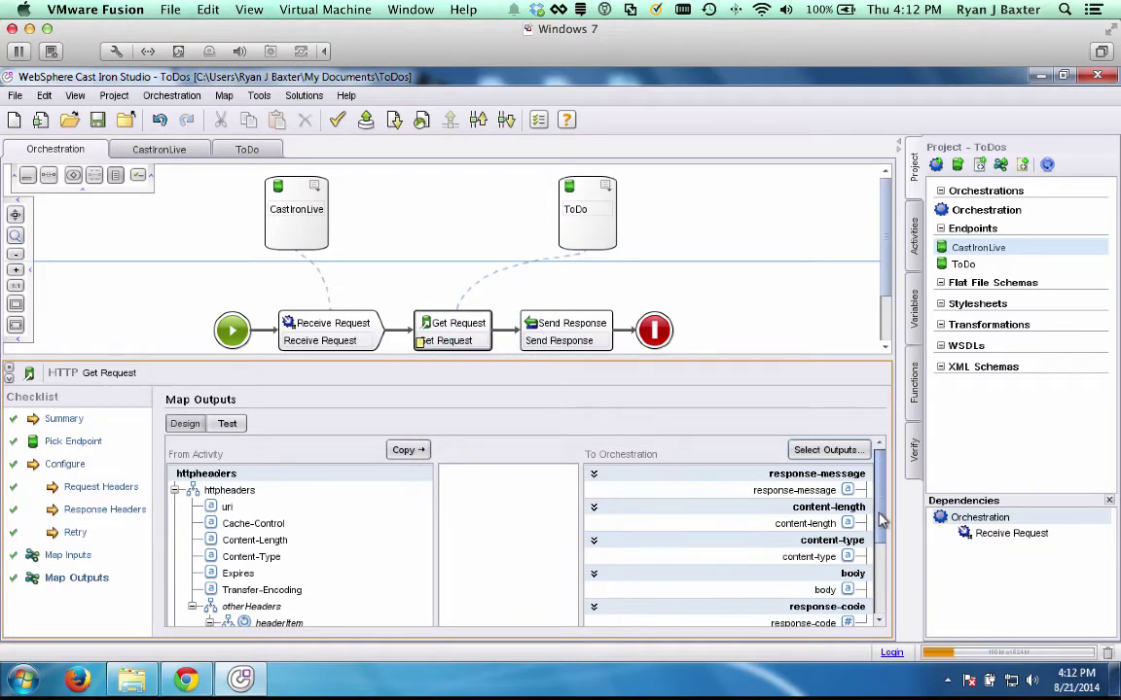
Map Get Request's responsemessage, responsecode, body, Content-Type and Content-Length outputs to the matching orchestration variables
{"action": "left_click_drag", "start_coordinate": [879, 517], "coordinate": [880, 531]}
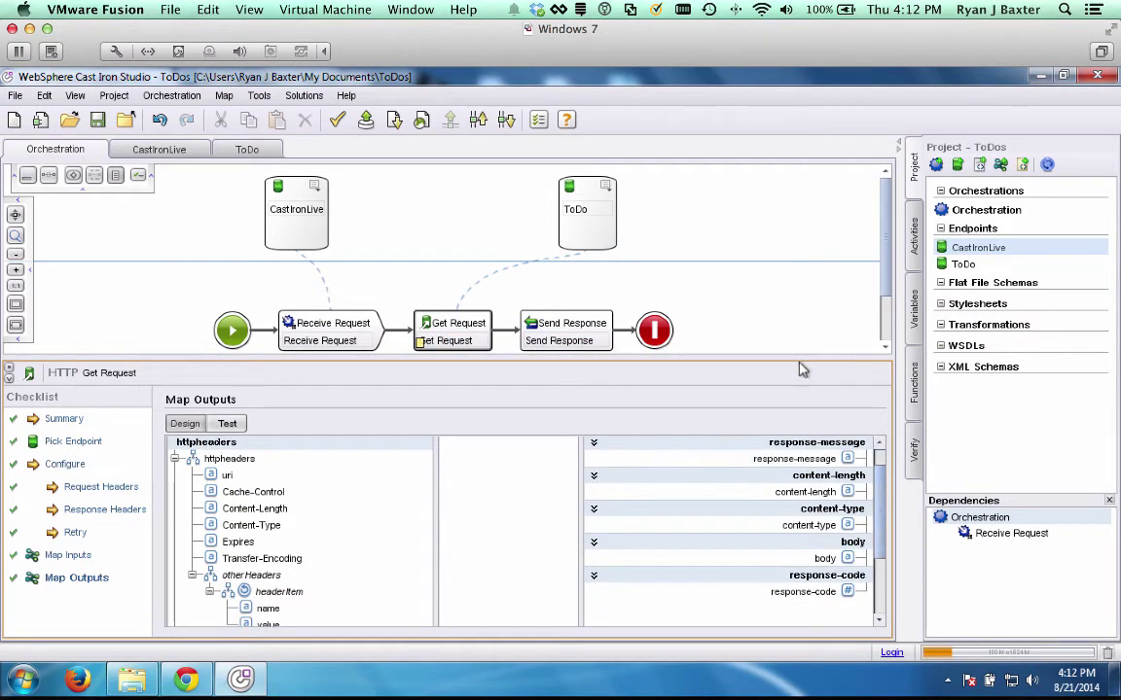
{"action": "left_click_drag", "start_coordinate": [799, 359], "coordinate": [788, 212]}
{"action": "left_click_drag", "start_coordinate": [210, 610], "coordinate": [856, 342]}
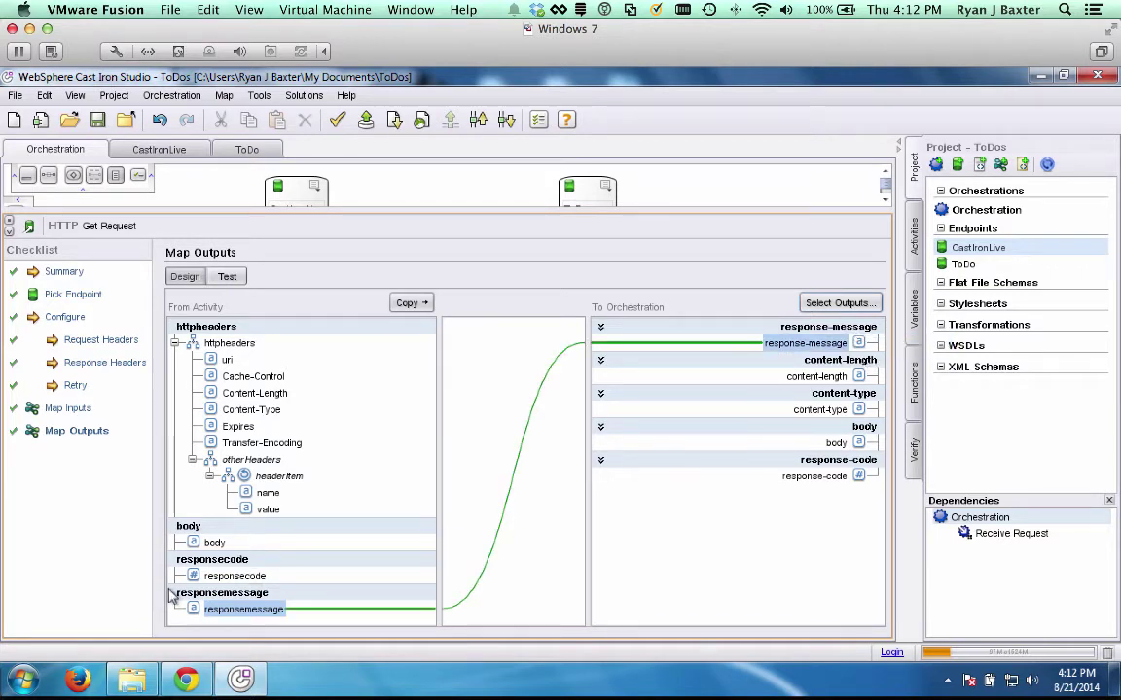
{"action": "left_click_drag", "start_coordinate": [198, 581], "coordinate": [860, 481]}
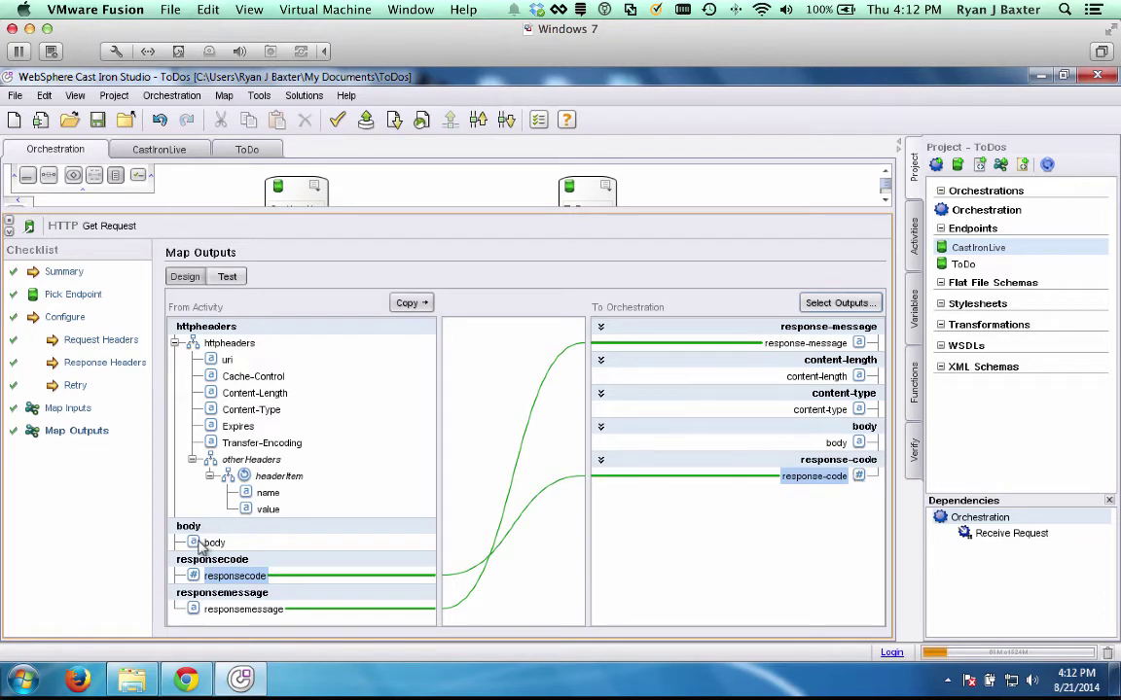
{"action": "left_click_drag", "start_coordinate": [214, 542], "coordinate": [835, 443]}
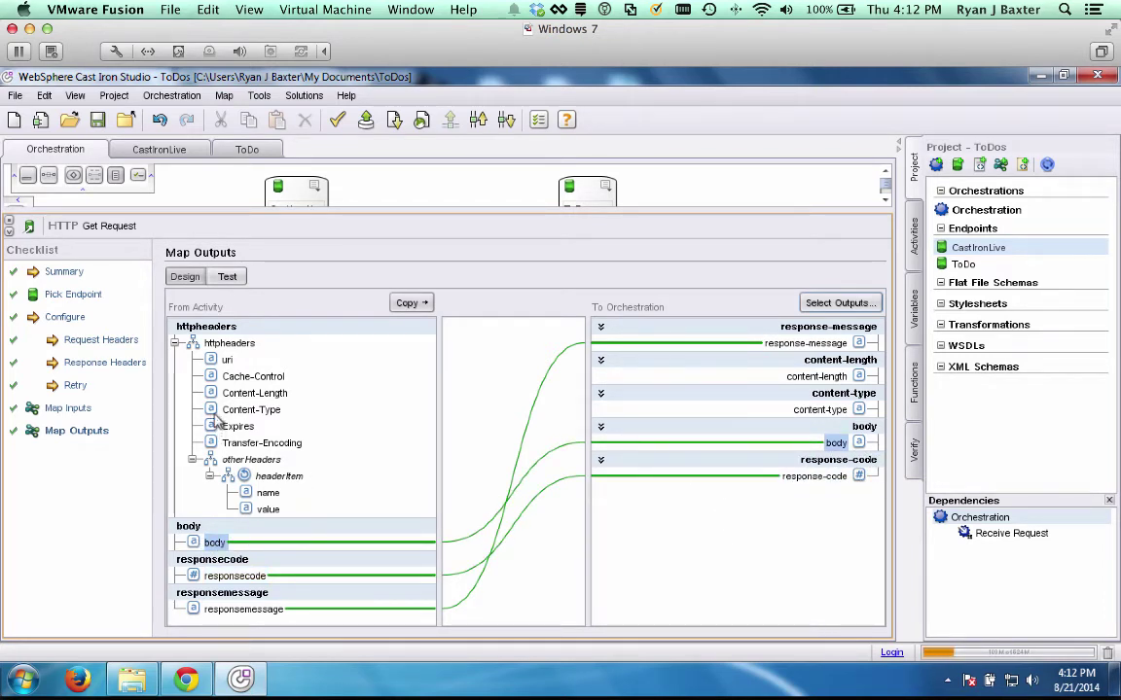
{"action": "left_click_drag", "start_coordinate": [218, 413], "coordinate": [858, 411]}
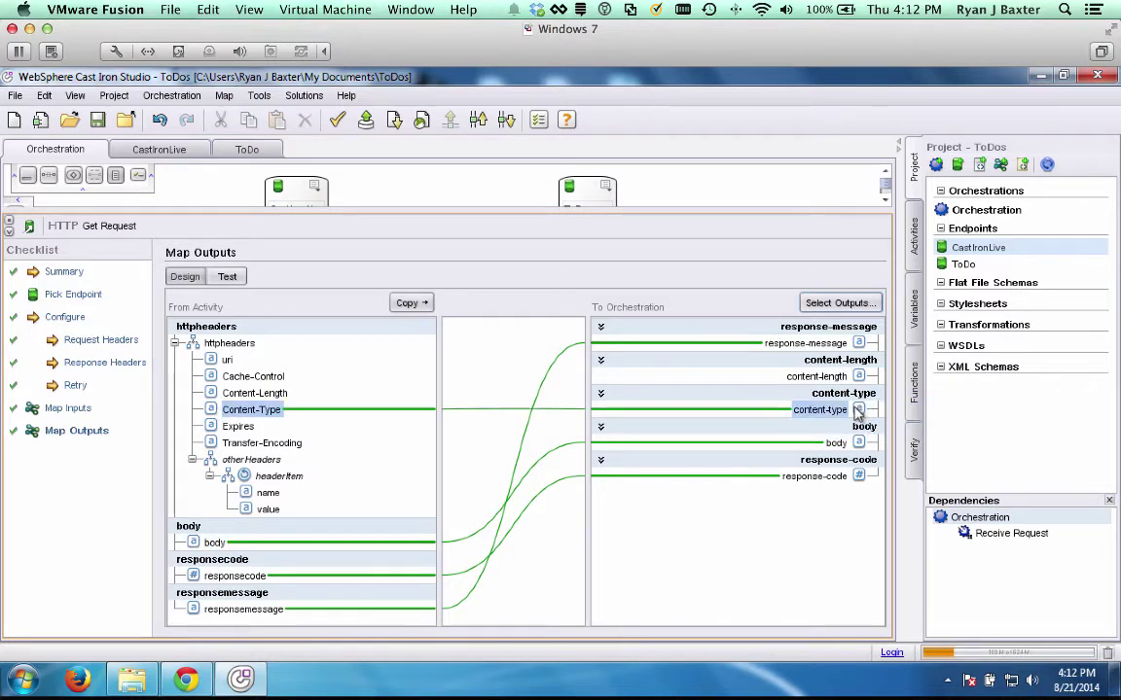
{"action": "left_click_drag", "start_coordinate": [248, 393], "coordinate": [822, 378]}
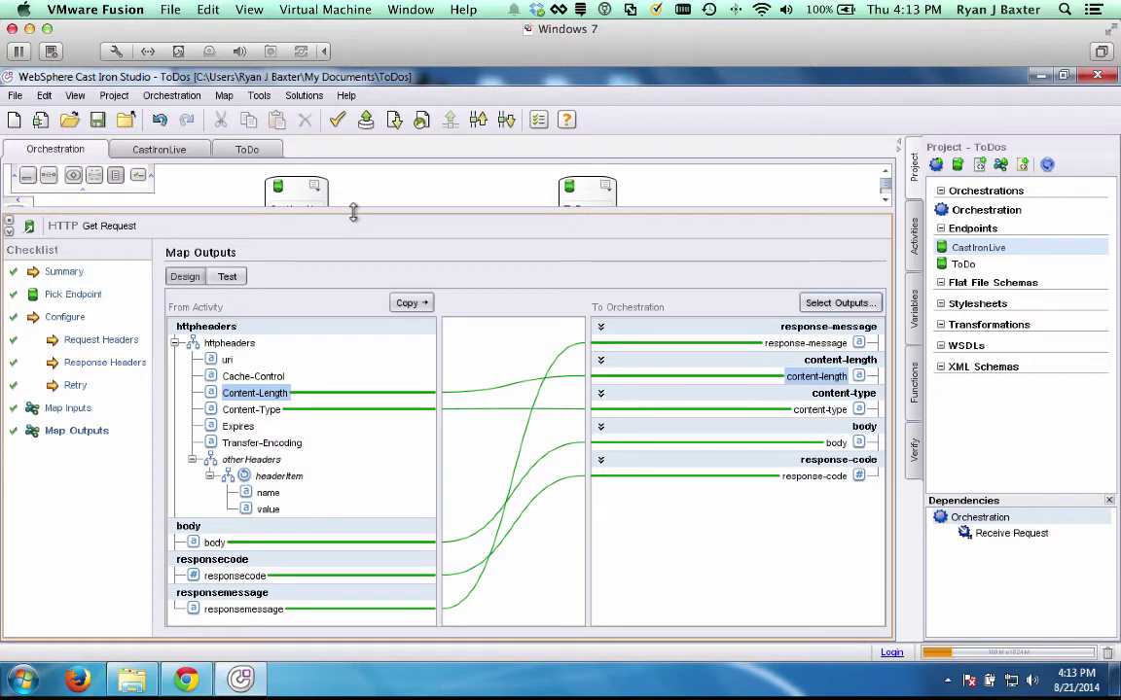
Include the pre-defined standard headers in the response headers of the Send Response activity
{"action": "left_click_drag", "start_coordinate": [356, 220], "coordinate": [337, 397]}
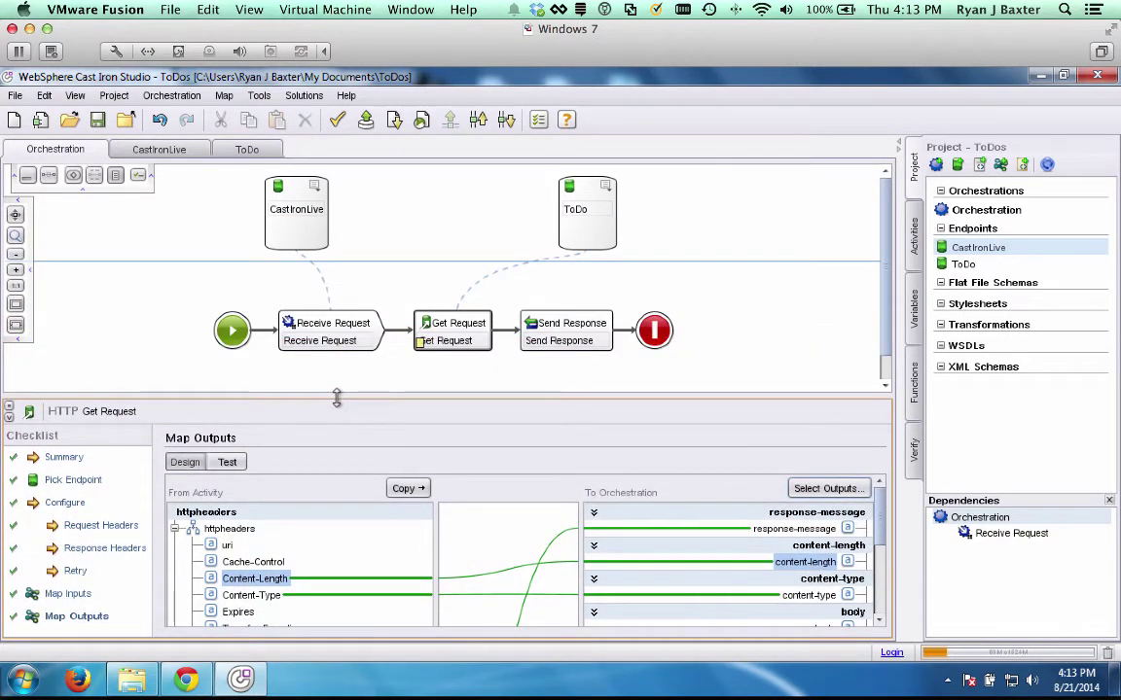
{"action": "left_click", "coordinate": [572, 334]}
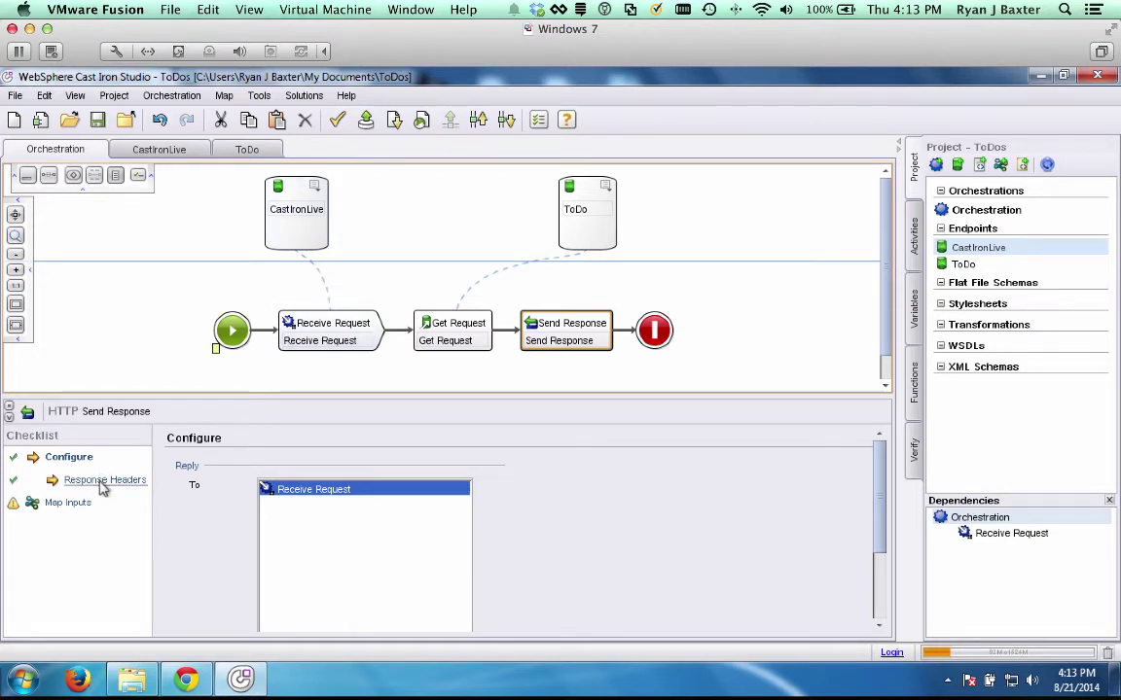
{"action": "left_click", "coordinate": [102, 482]}
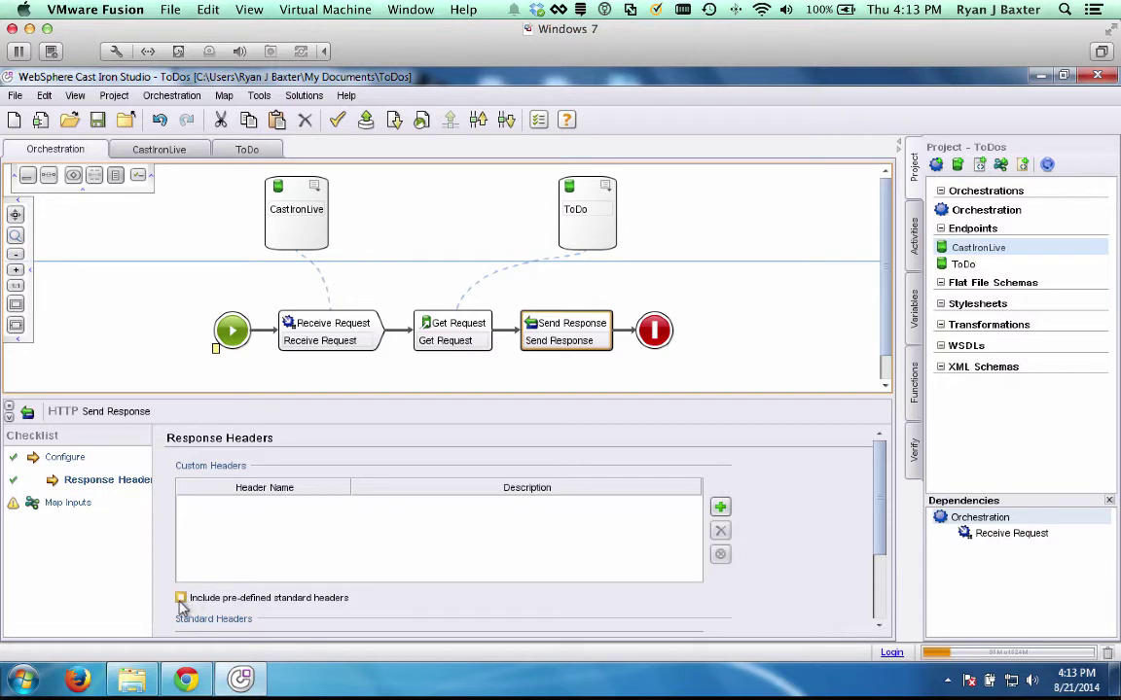
{"action": "left_click", "coordinate": [180, 599]}
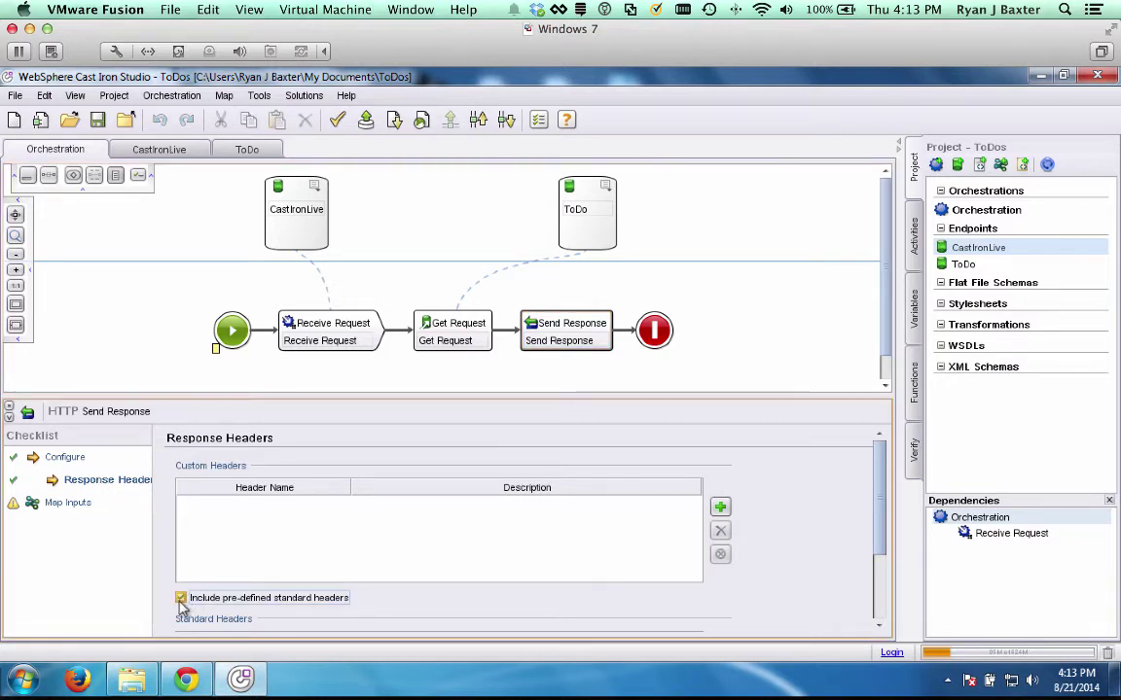
Add the content-length, content-type, body, response-code and response-message variables as inputs to the Send Response input map
{"action": "left_click", "coordinate": [68, 503]}
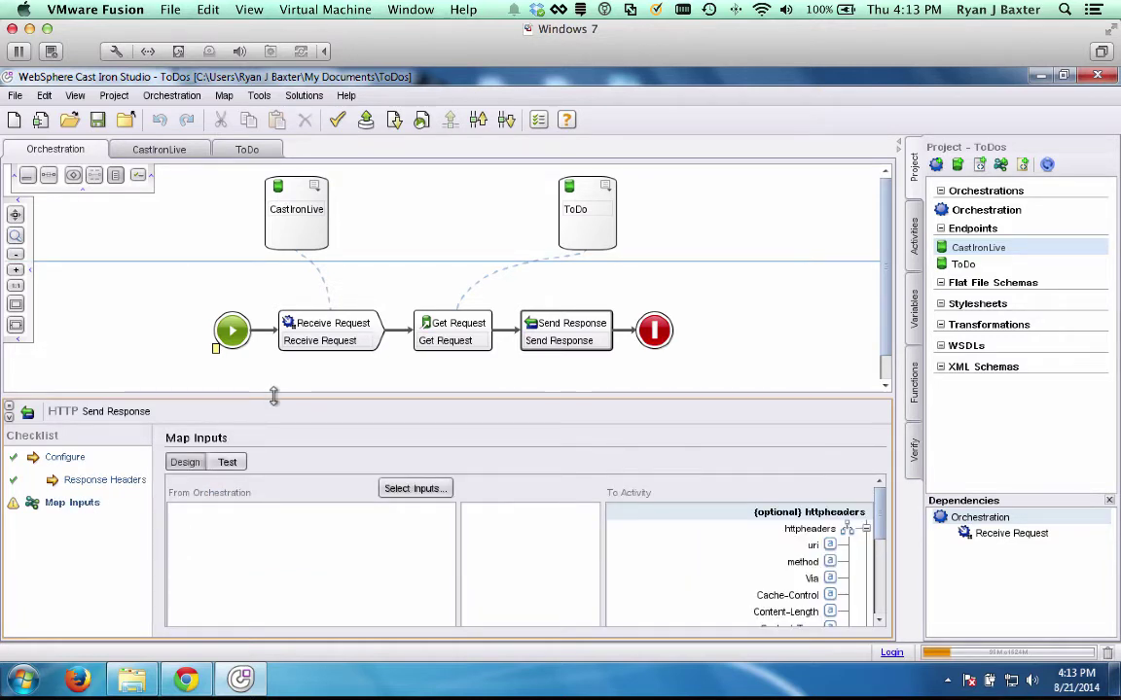
{"action": "left_click_drag", "start_coordinate": [274, 396], "coordinate": [280, 250]}
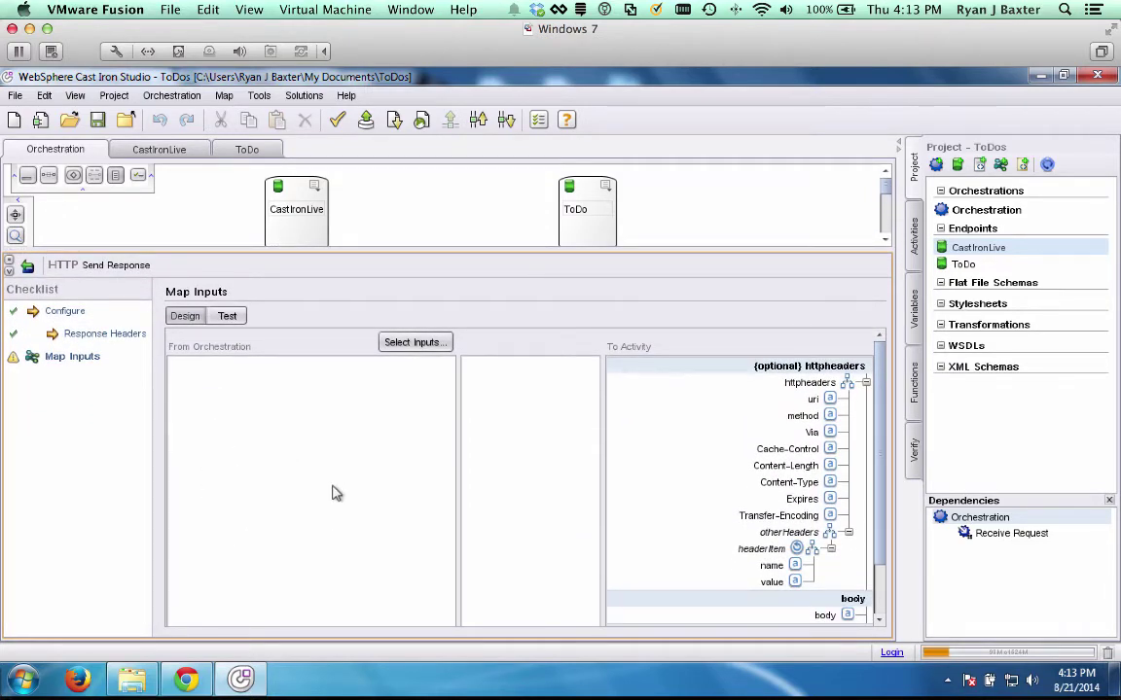
{"action": "left_click", "coordinate": [413, 342]}
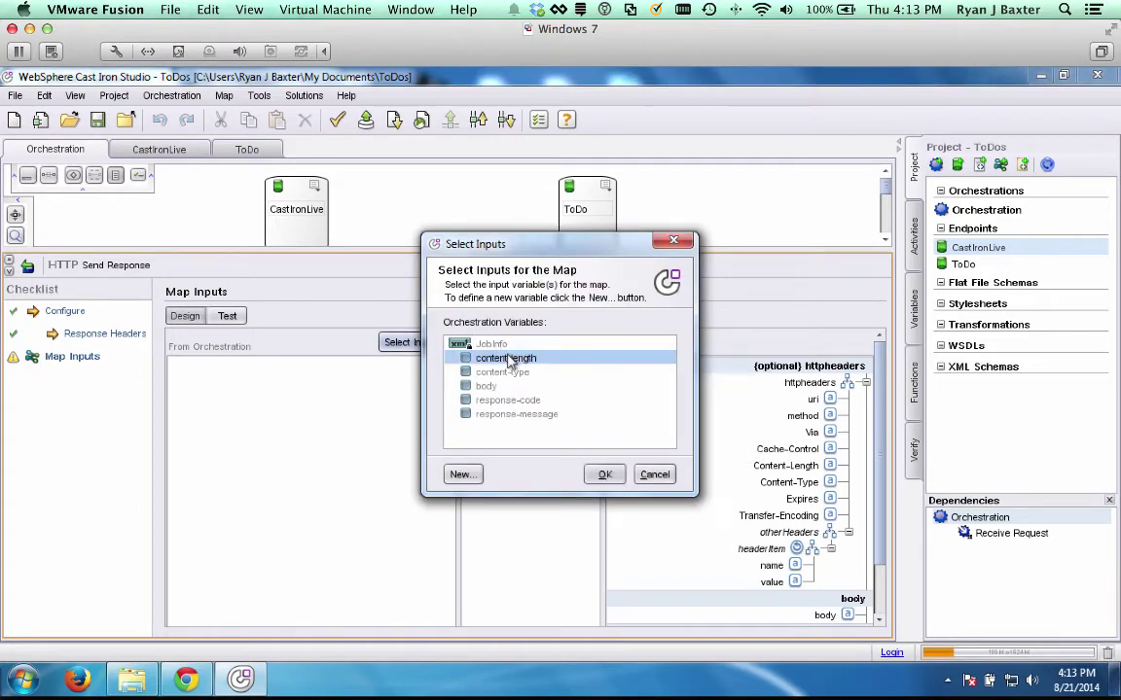
{"action": "left_click", "coordinate": [519, 418], "text": "shift"}
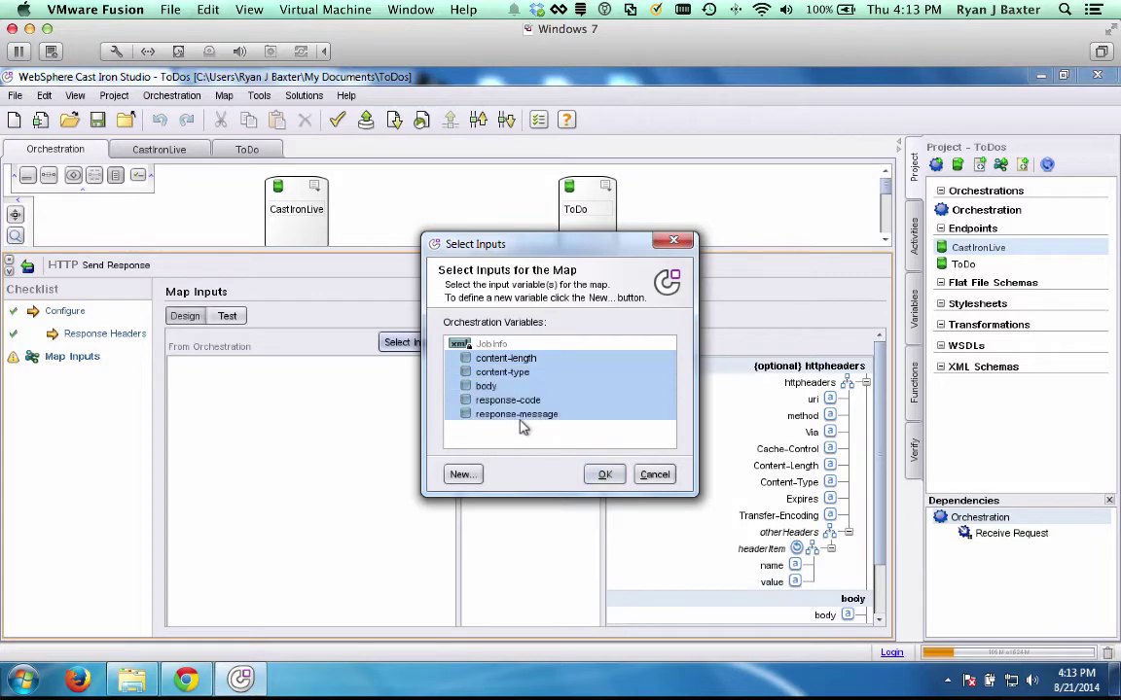
{"action": "left_click", "coordinate": [604, 474]}
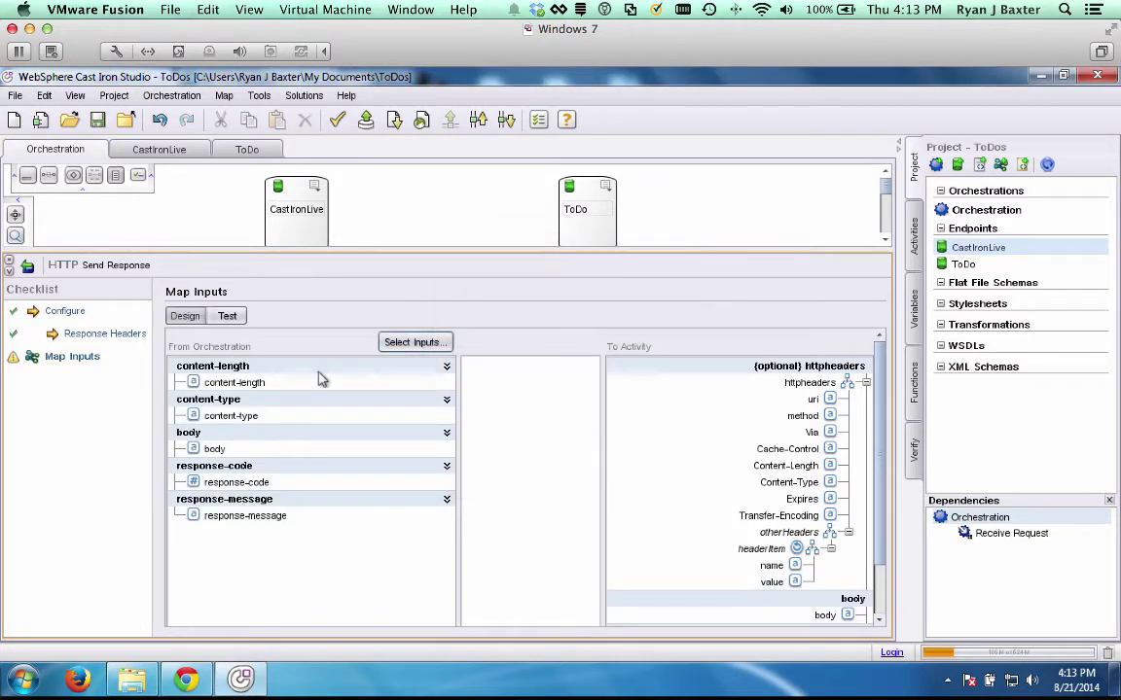
Map the content-length, content-type, body, response-code and response-message variables to the matching Send Response fields
{"action": "left_click_drag", "start_coordinate": [195, 384], "coordinate": [803, 467]}
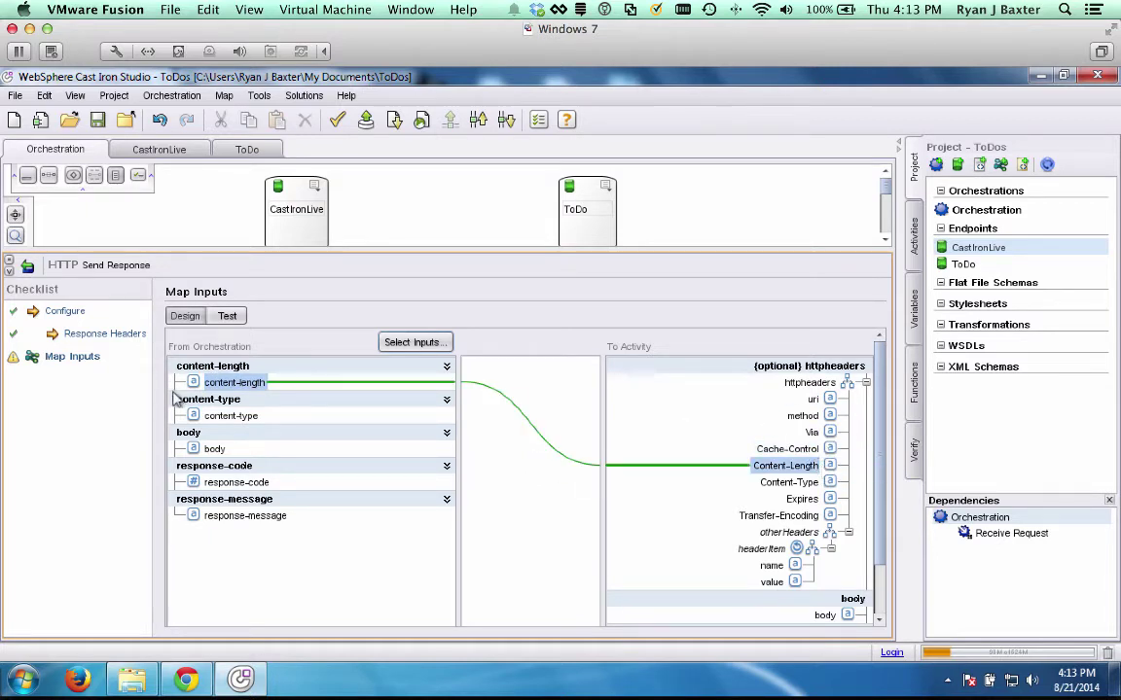
{"action": "left_click_drag", "start_coordinate": [192, 416], "coordinate": [786, 484]}
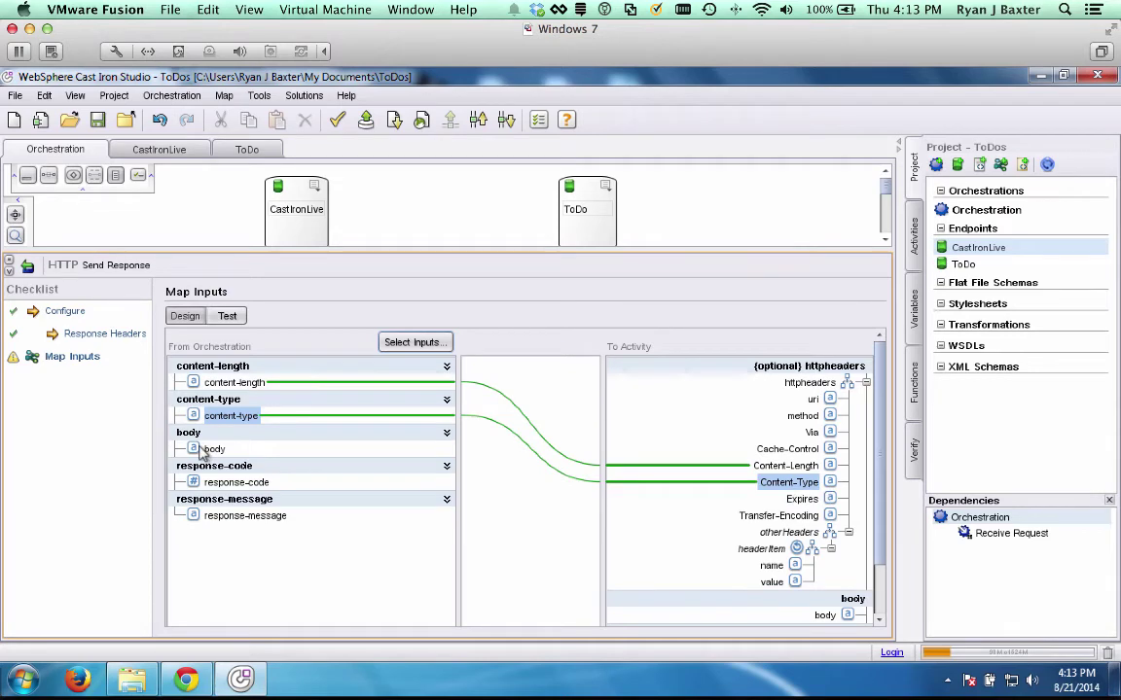
{"action": "left_click_drag", "start_coordinate": [200, 449], "coordinate": [848, 617]}
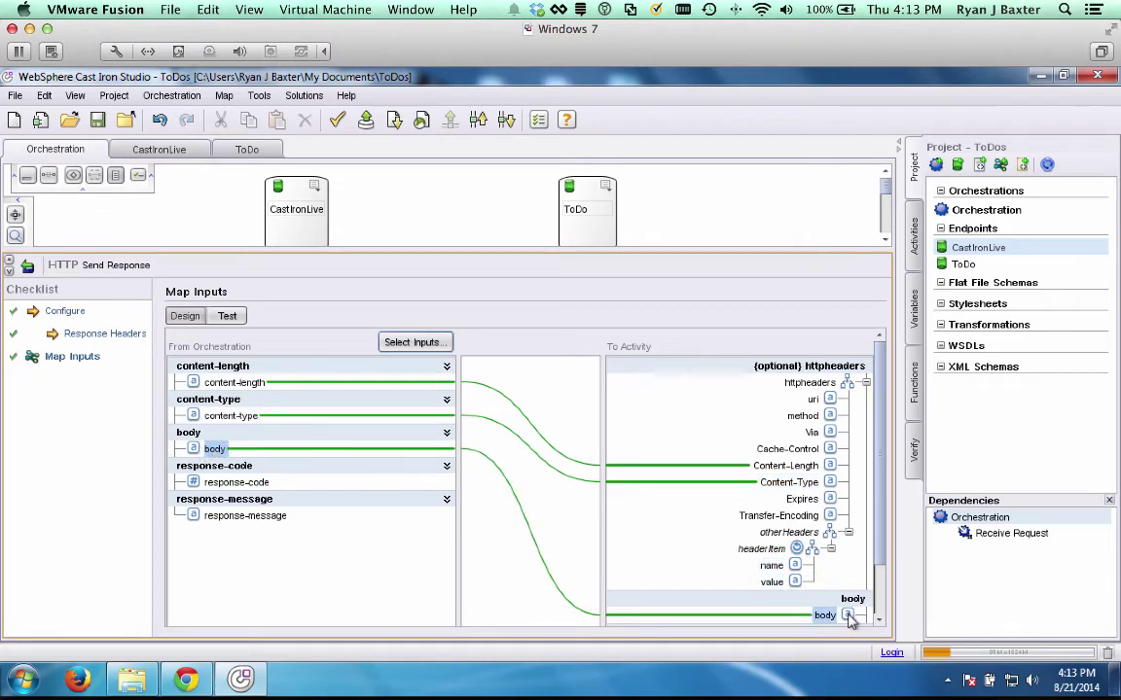
{"action": "scroll", "coordinate": [836, 603], "scroll_direction": "down", "scroll_amount": 3}
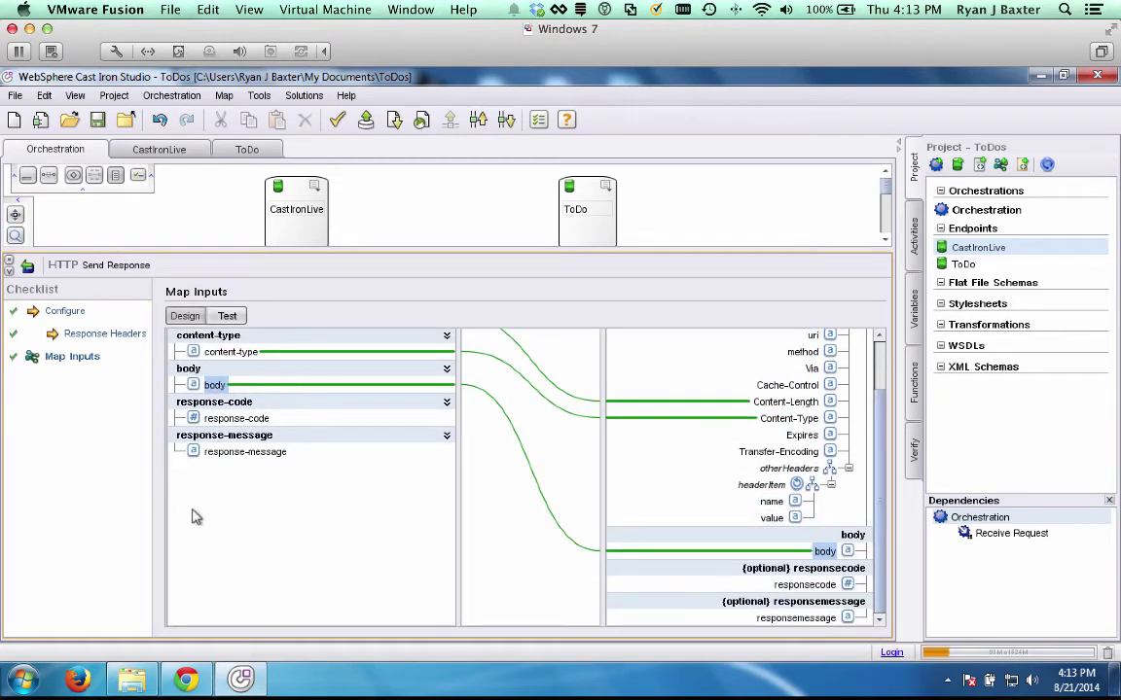
{"action": "left_click_drag", "start_coordinate": [195, 419], "coordinate": [755, 584]}
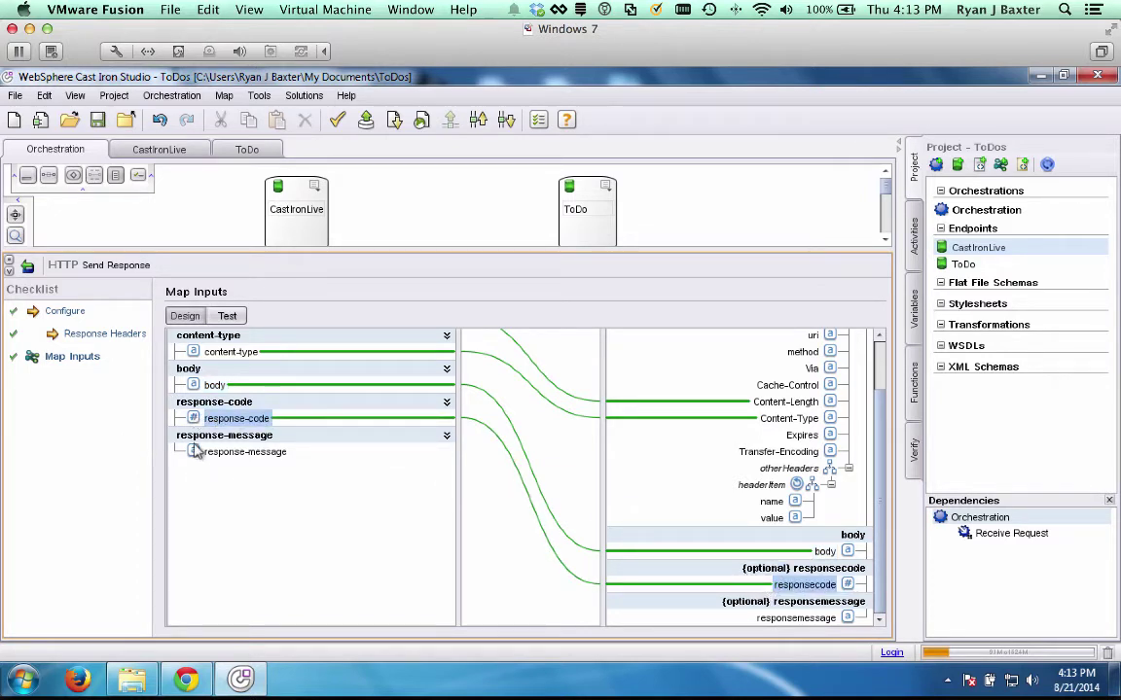
{"action": "left_click_drag", "start_coordinate": [195, 452], "coordinate": [784, 616]}
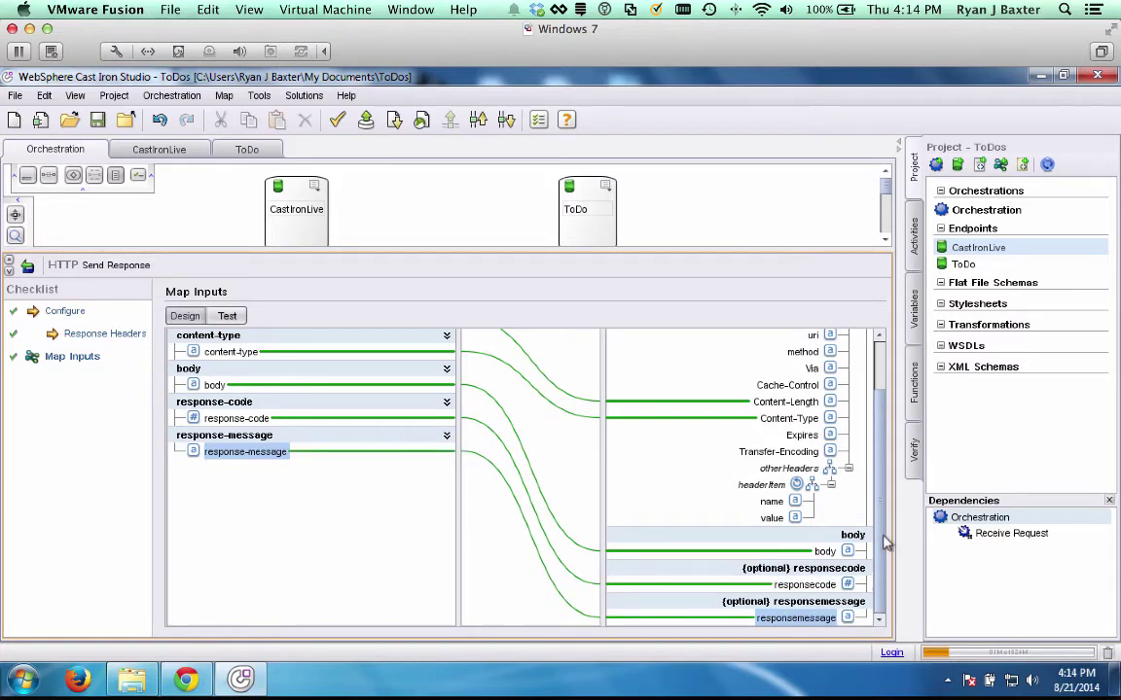
{"action": "scroll", "coordinate": [882, 543], "scroll_direction": "up", "scroll_amount": 3}
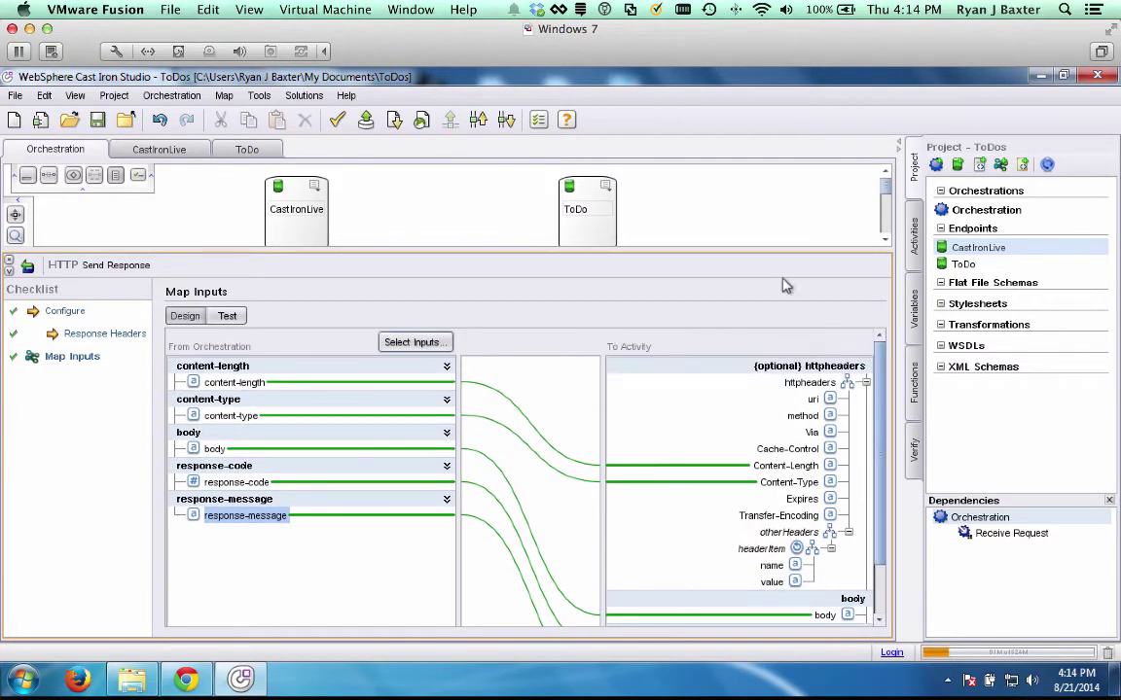
{"action": "left_click_drag", "start_coordinate": [773, 249], "coordinate": [740, 401]}
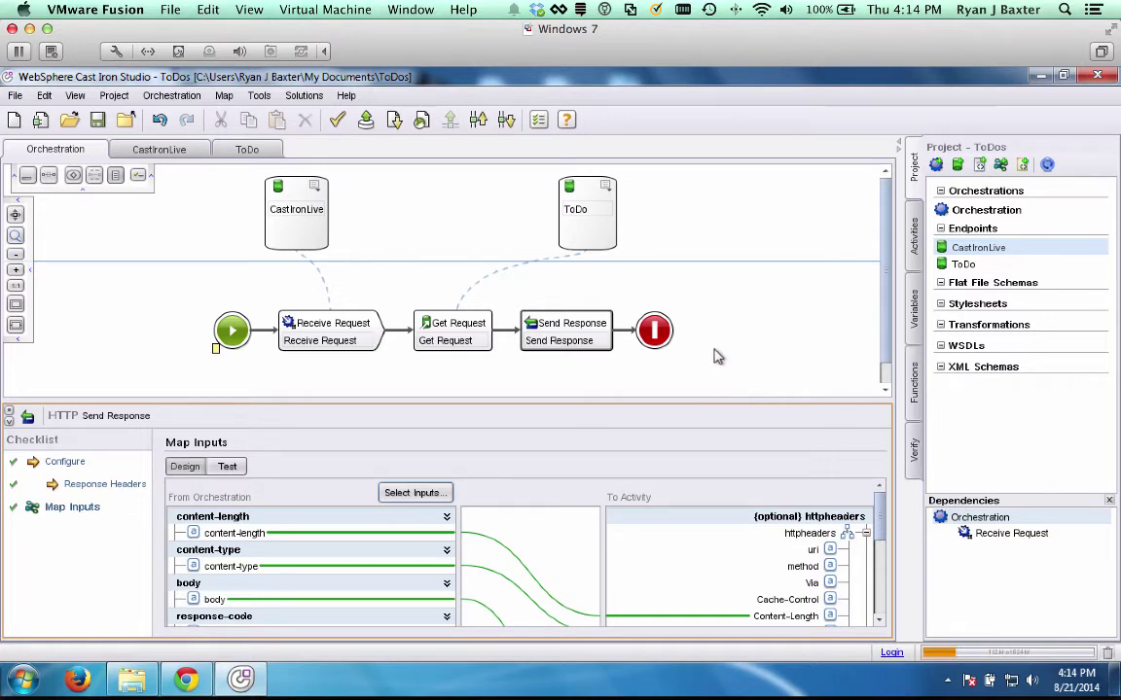
Export the project to the desktop as ToDos.par, replacing the existing file
{"action": "left_click", "coordinate": [17, 95]}
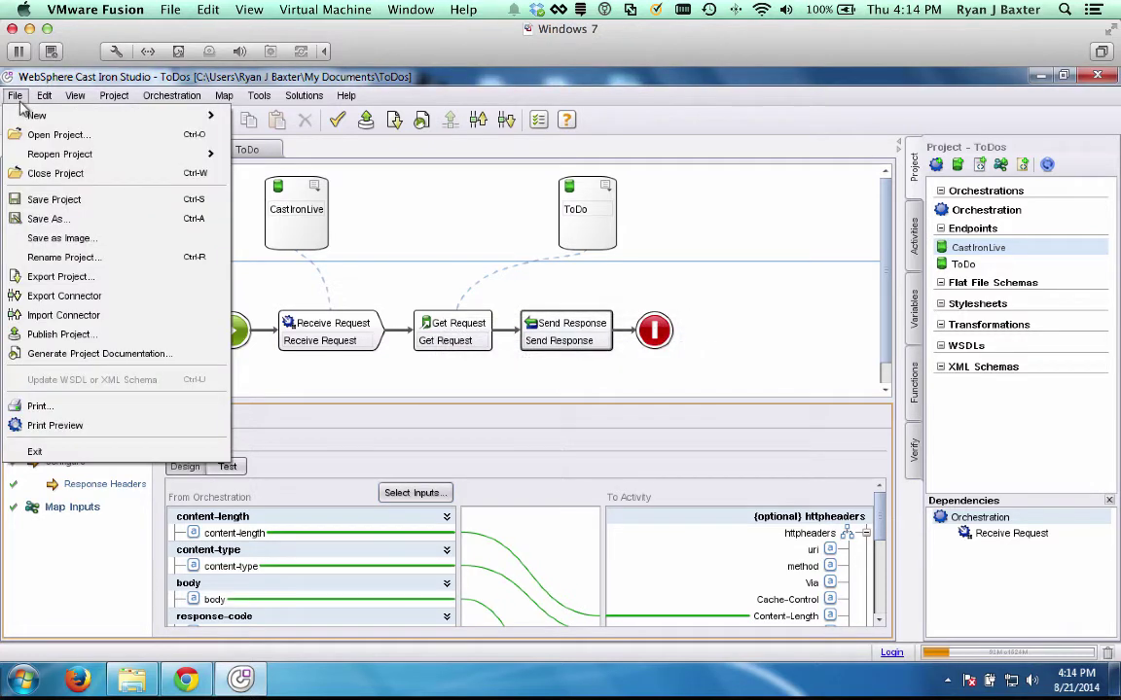
{"action": "left_click", "coordinate": [43, 278]}
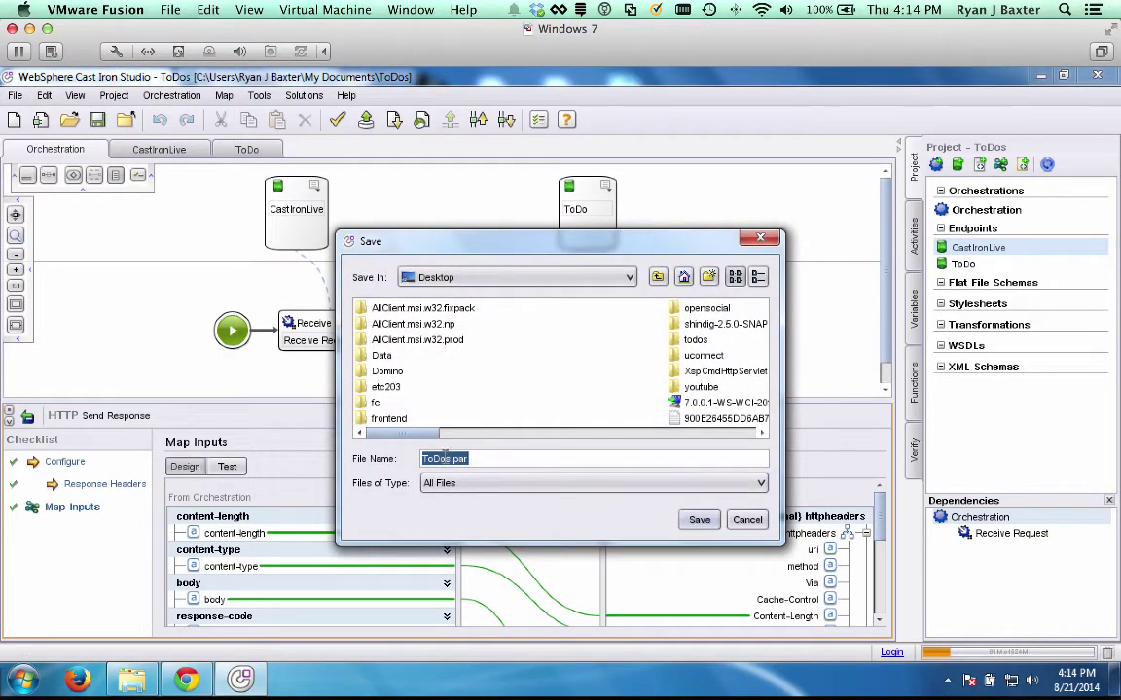
{"action": "left_click", "coordinate": [698, 518]}
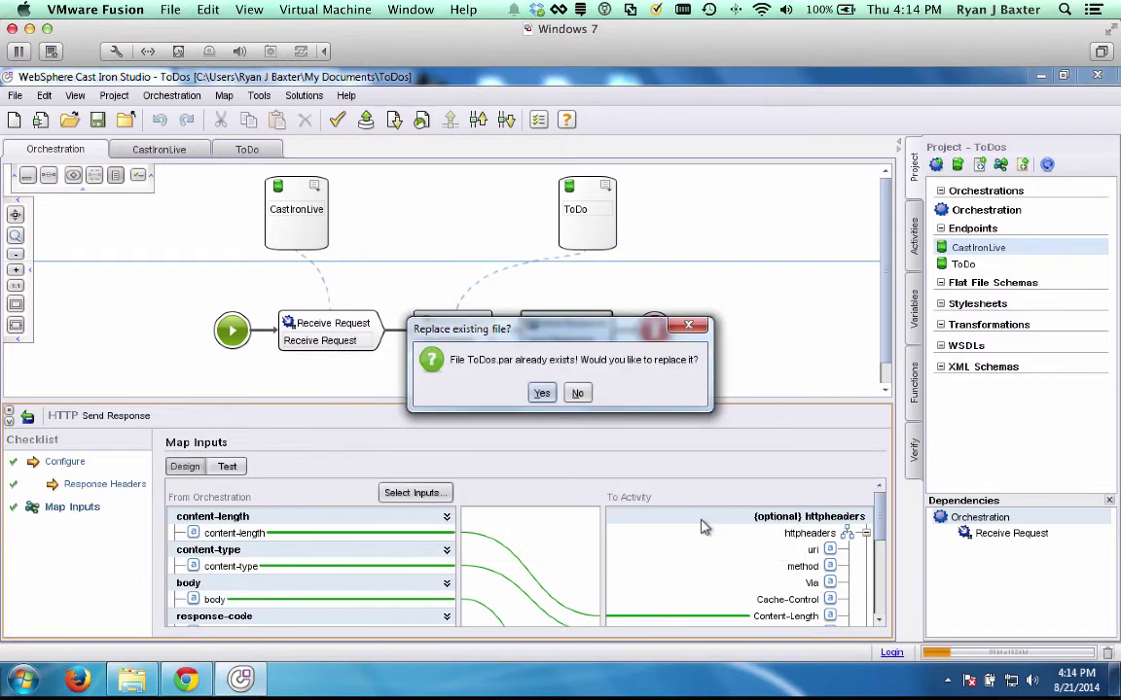
{"action": "left_click", "coordinate": [543, 393]}
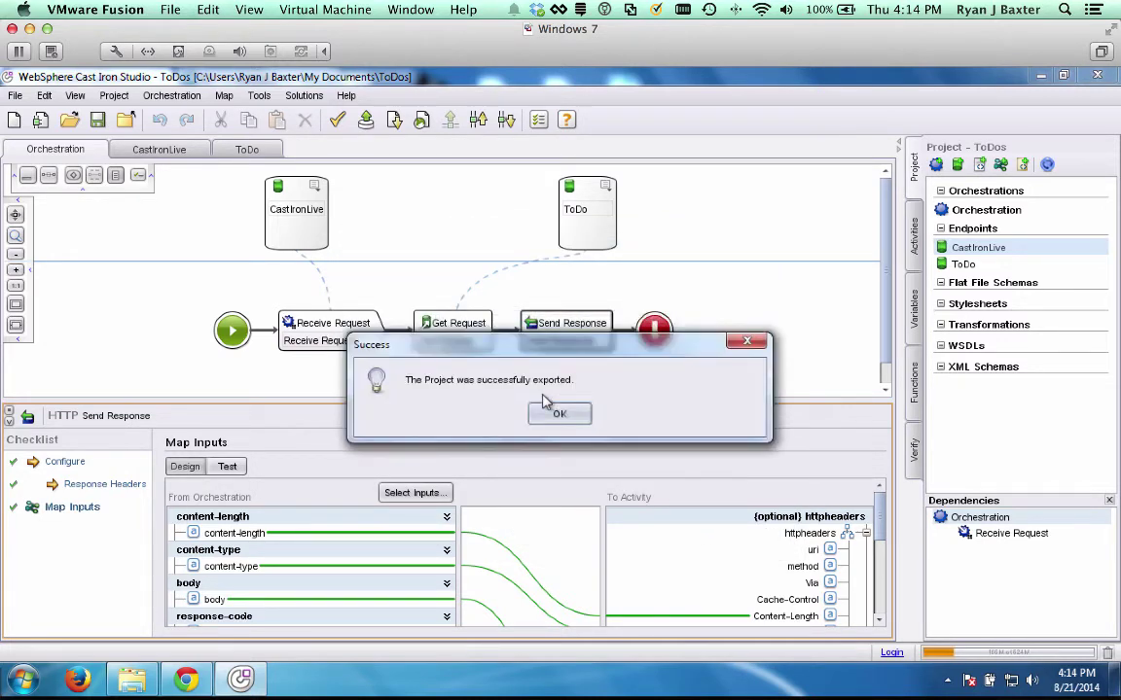
{"action": "left_click", "coordinate": [556, 416]}
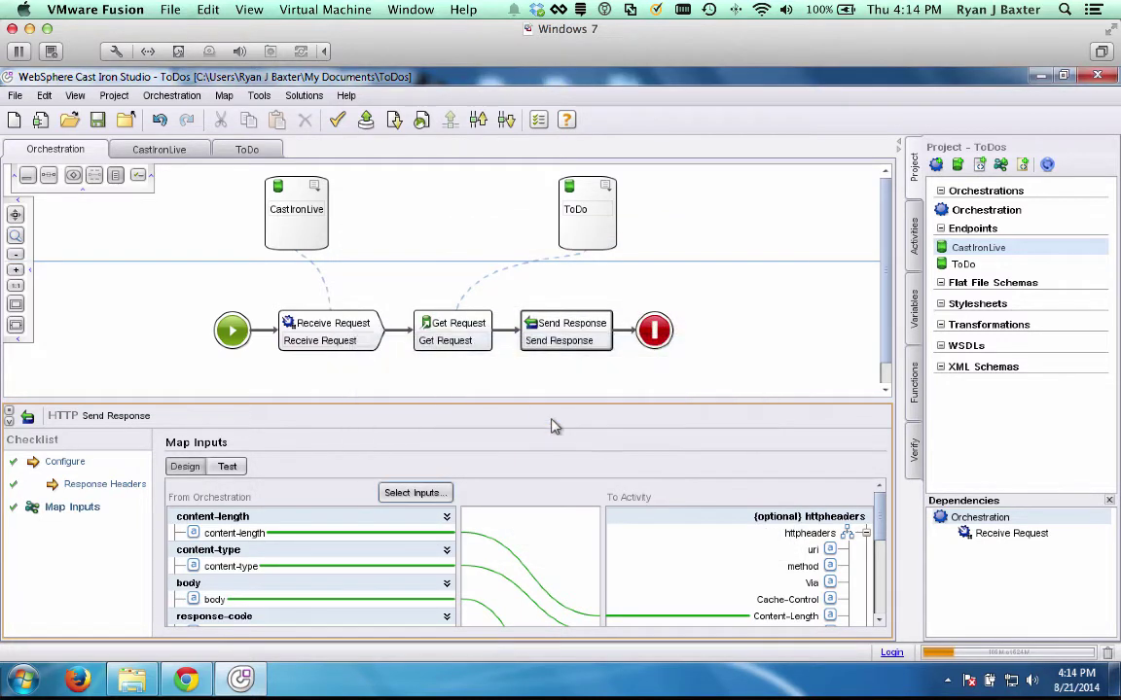
Switch to Cast Iron Live in the browser, upload ToDos.par from the desktop as project ToDos version 1.0, and start its configuration
{"action": "left_click", "coordinate": [192, 683]}
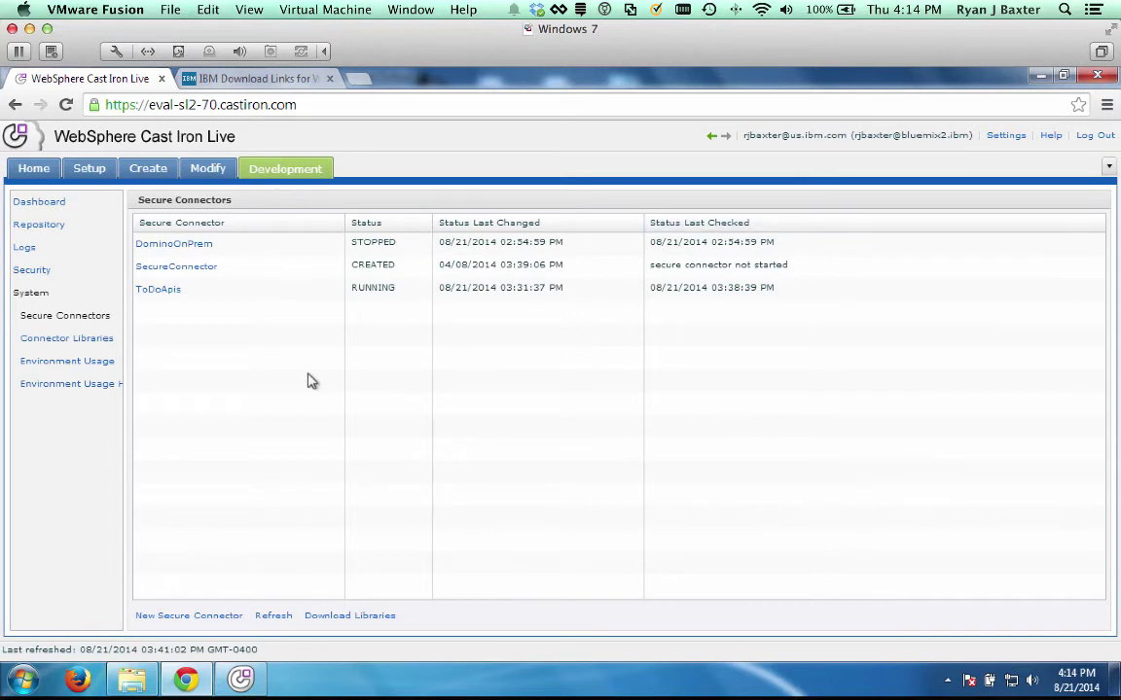
{"action": "left_click", "coordinate": [39, 225]}
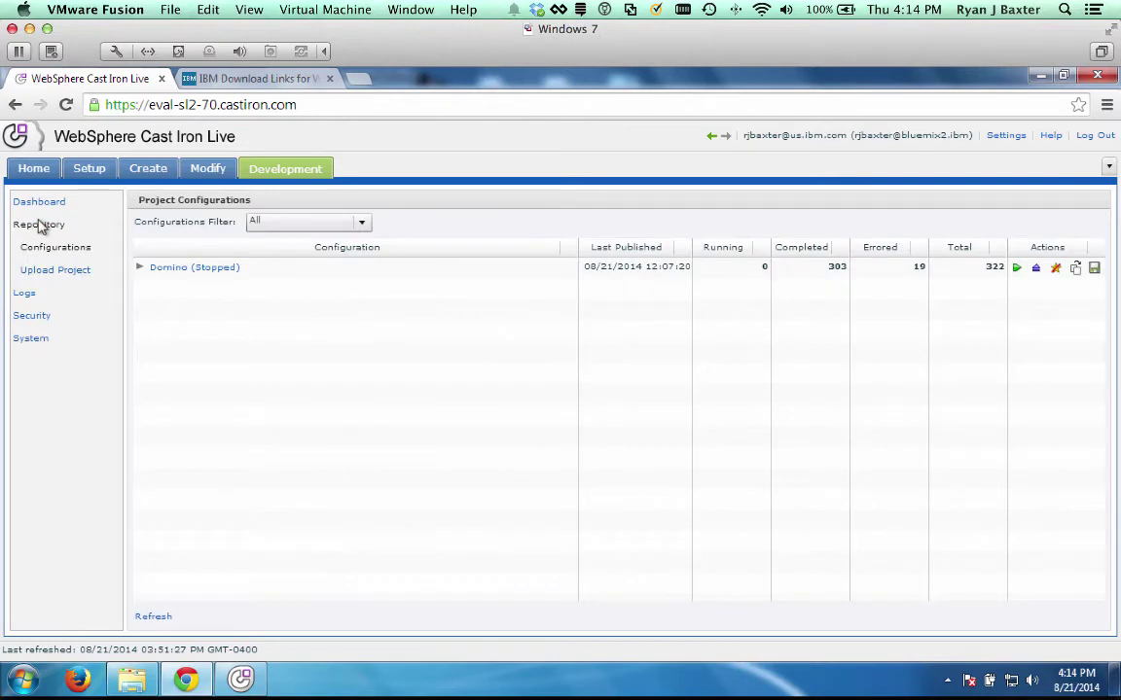
{"action": "left_click", "coordinate": [56, 271]}
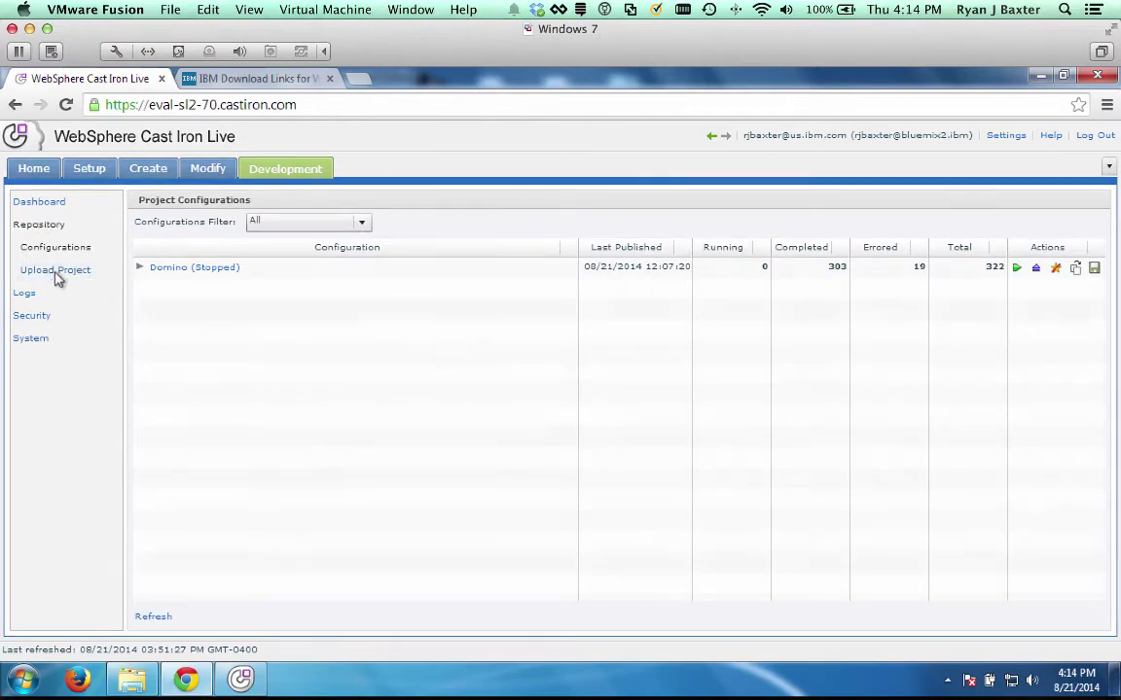
{"action": "left_click", "coordinate": [725, 367]}
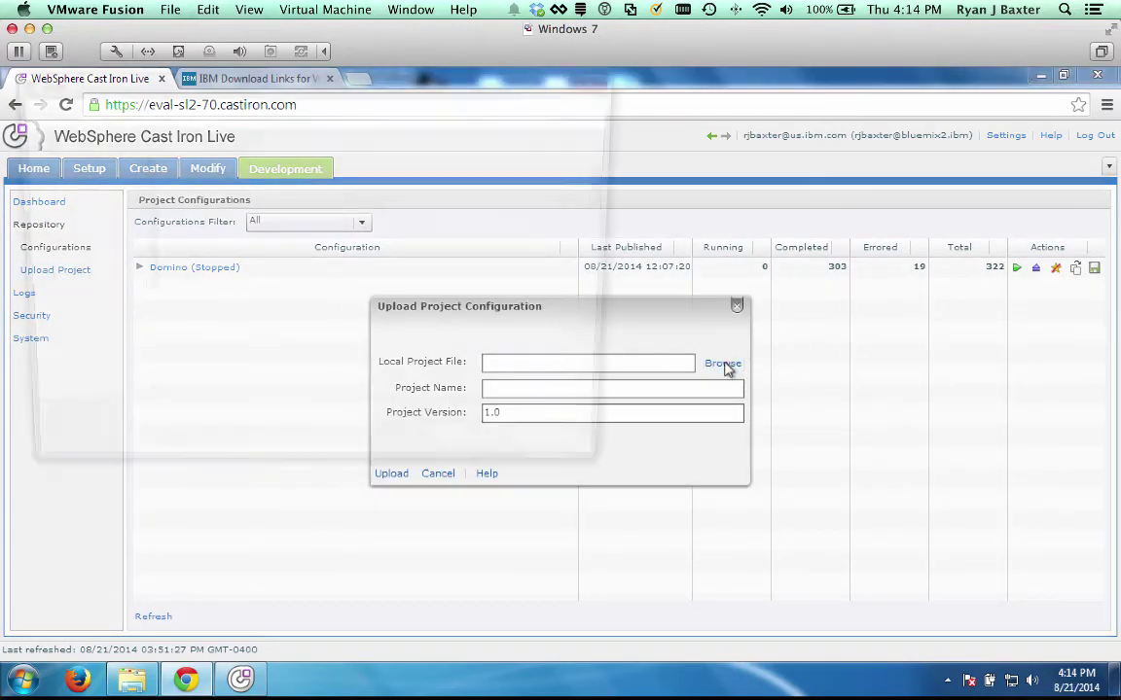
{"action": "left_click_drag", "start_coordinate": [614, 214], "coordinate": [595, 390]}
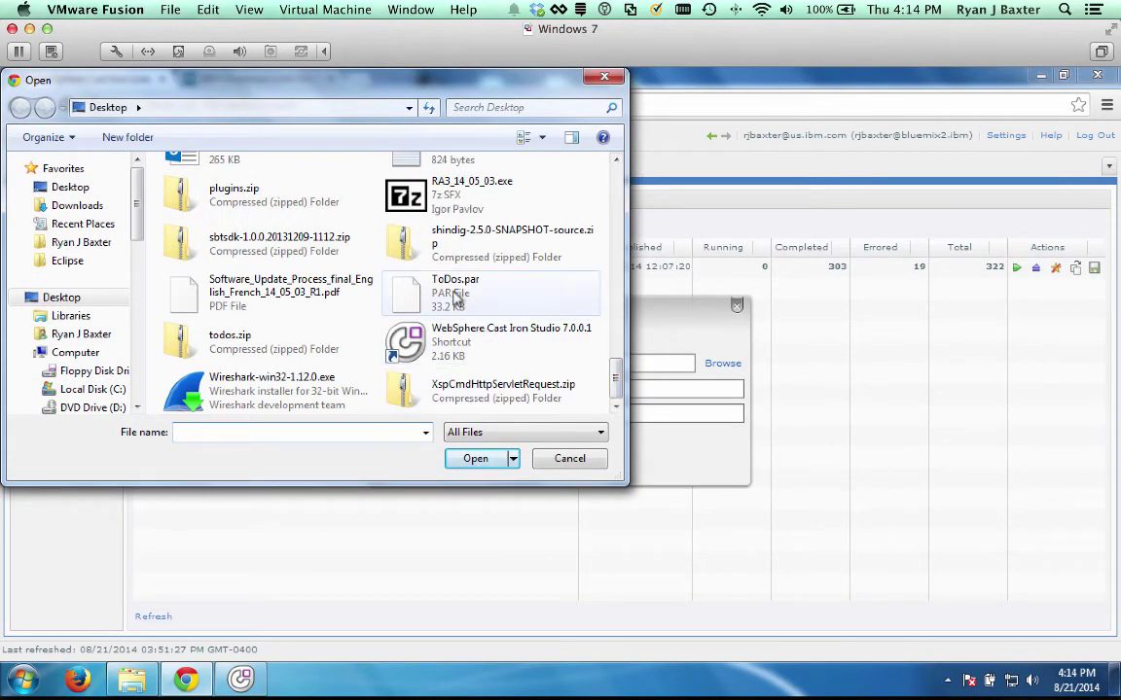
{"action": "left_click", "coordinate": [456, 294]}
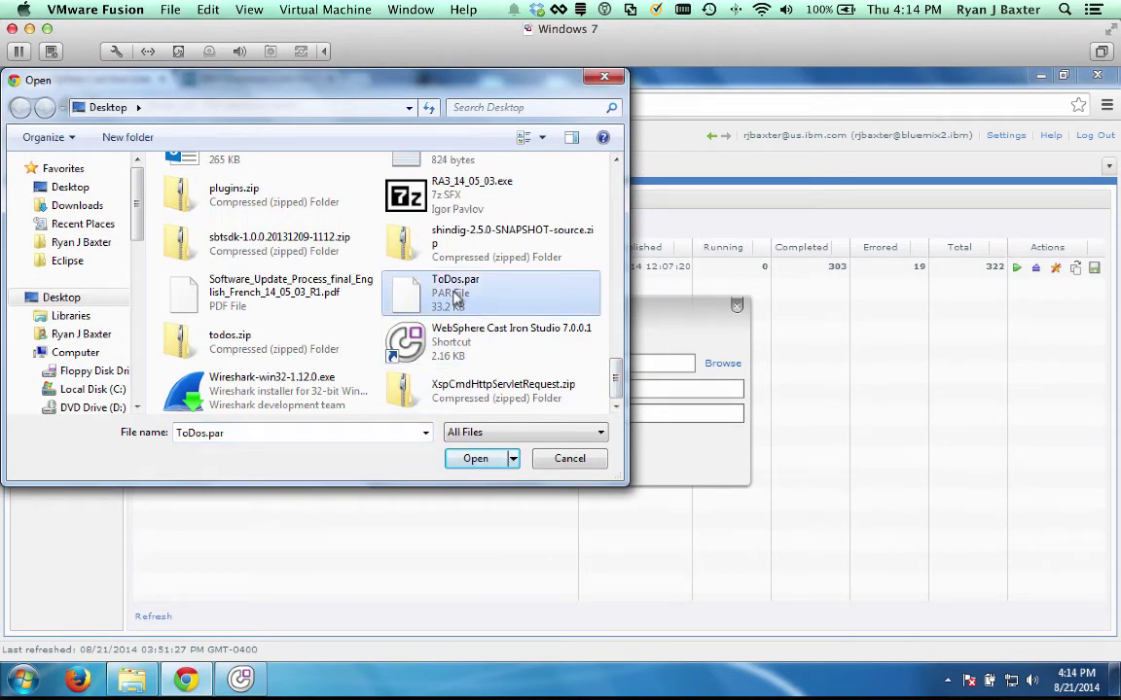
{"action": "left_click", "coordinate": [491, 463]}
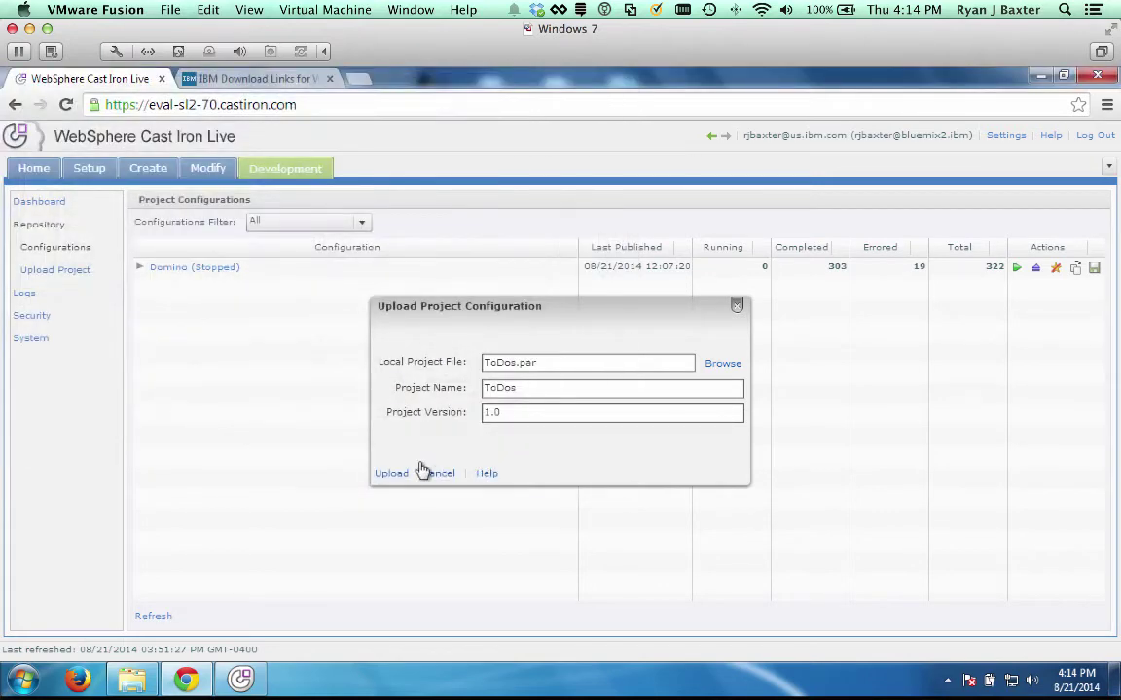
{"action": "left_click", "coordinate": [392, 473]}
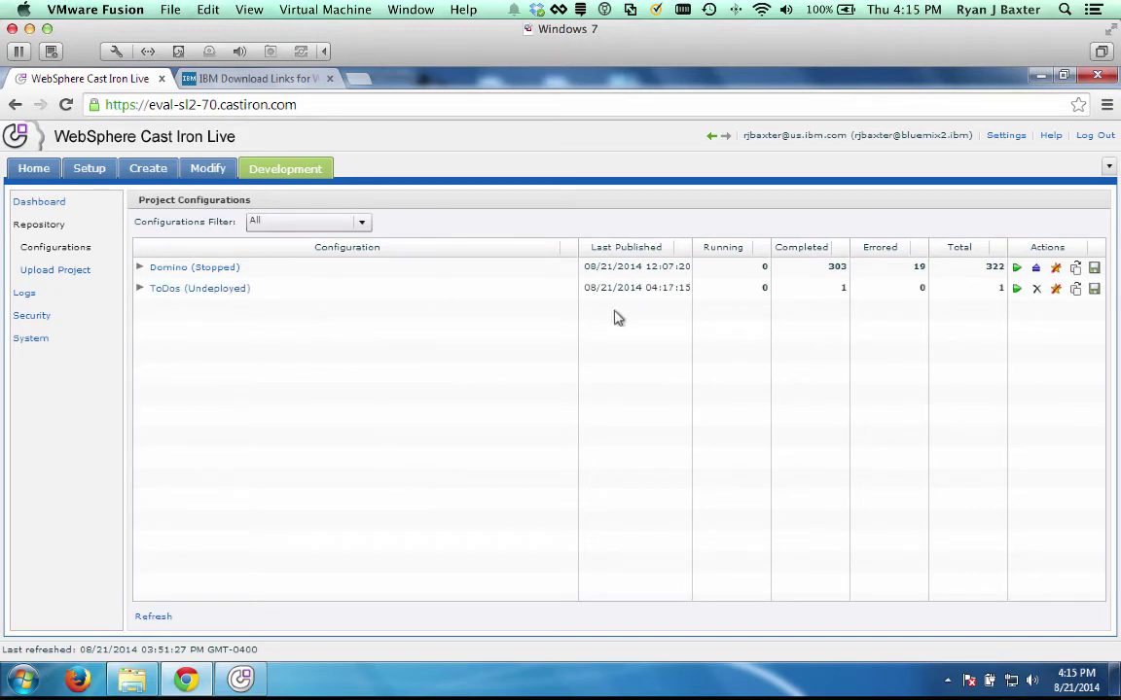
{"action": "left_click", "coordinate": [1018, 291]}
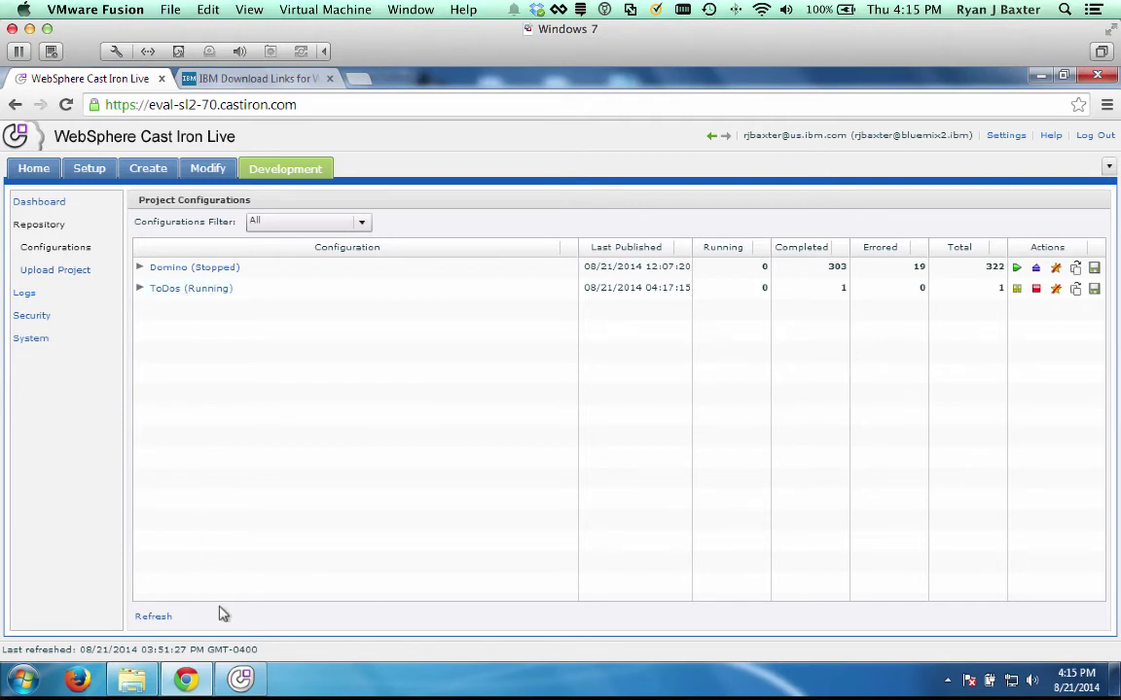
Back in Cast Iron Studio, create a second orchestration that starts with a Receive Request activity on the CastIronLive endpoint
{"action": "left_click", "coordinate": [241, 679]}
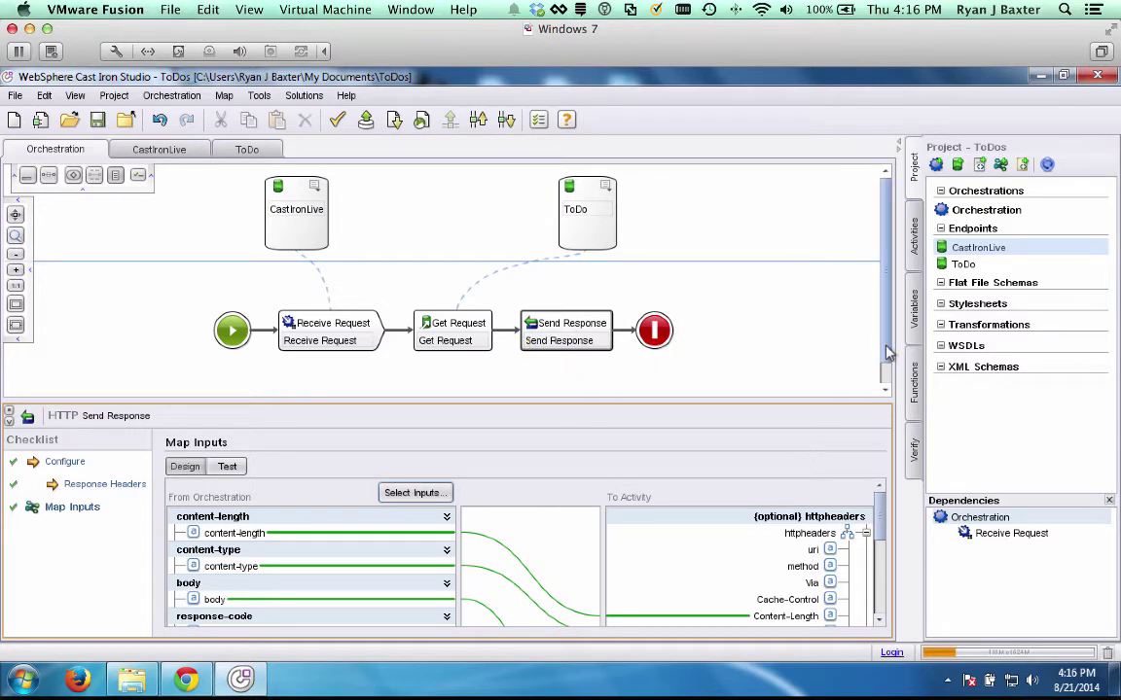
{"action": "left_click", "coordinate": [936, 165]}
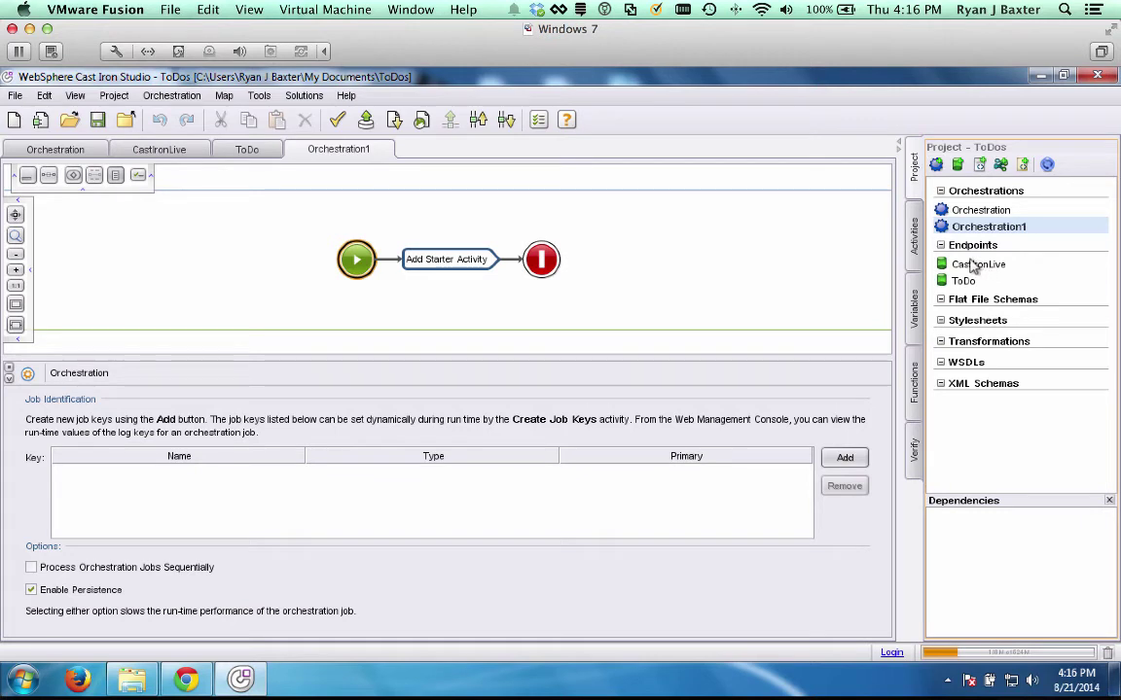
{"action": "left_click_drag", "start_coordinate": [973, 266], "coordinate": [430, 264]}
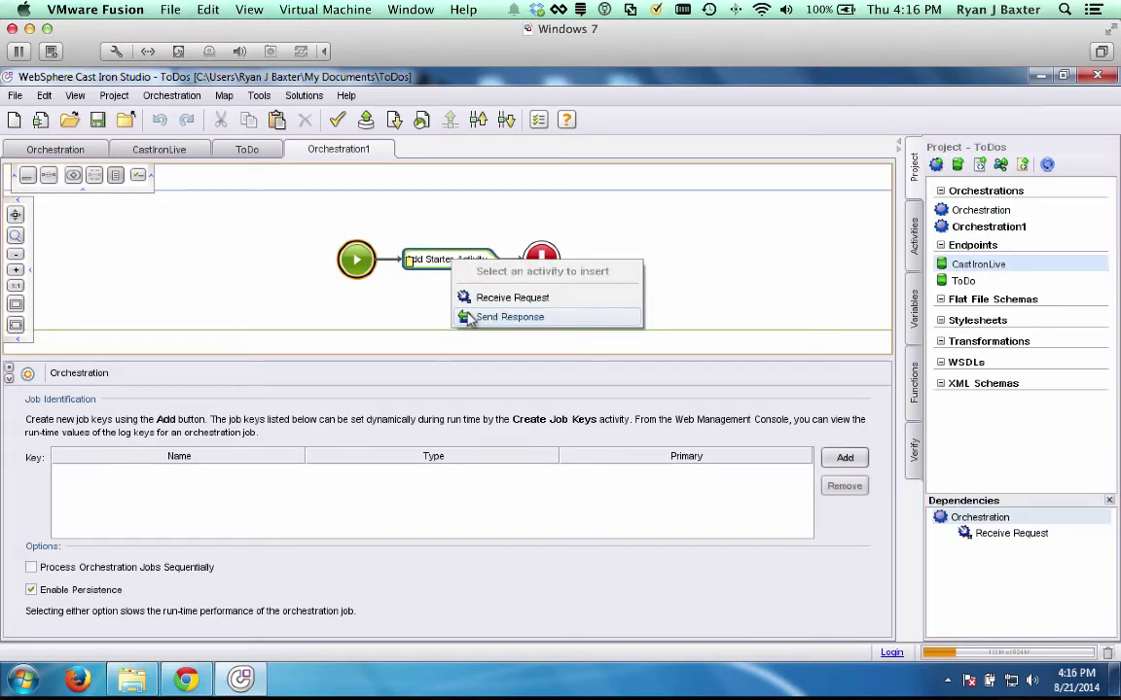
{"action": "left_click", "coordinate": [479, 303]}
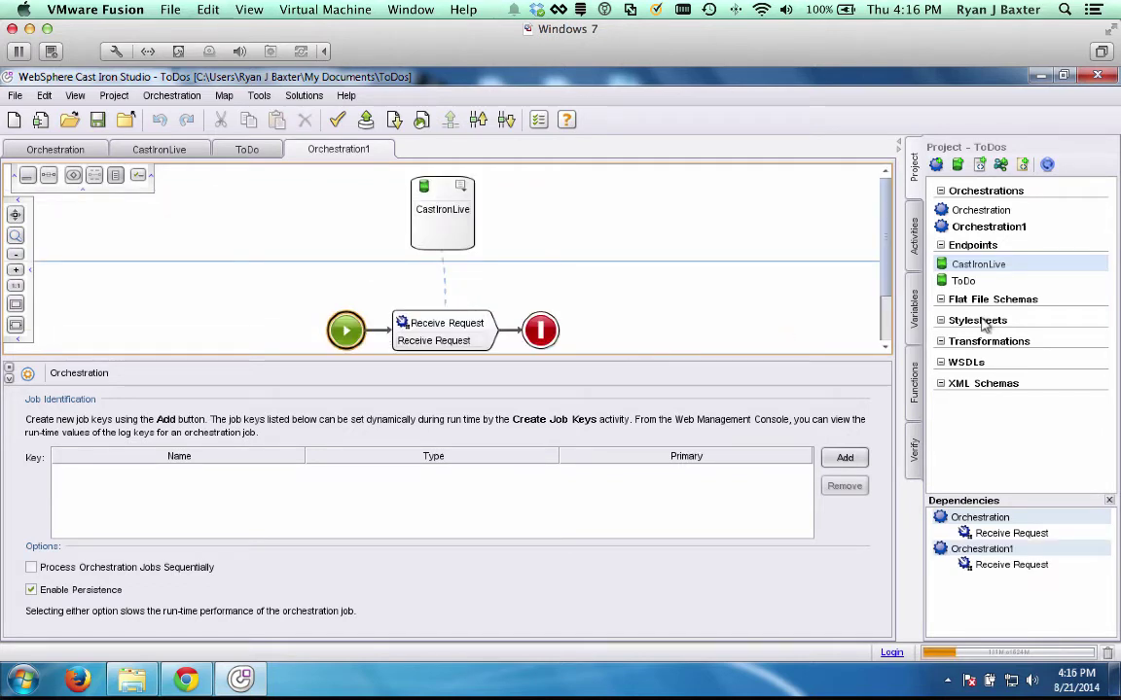
After Receive Request, insert a Put Request on the ToDo endpoint followed by a Send Response on the CastIronLive endpoint
{"action": "left_click", "coordinate": [964, 281]}
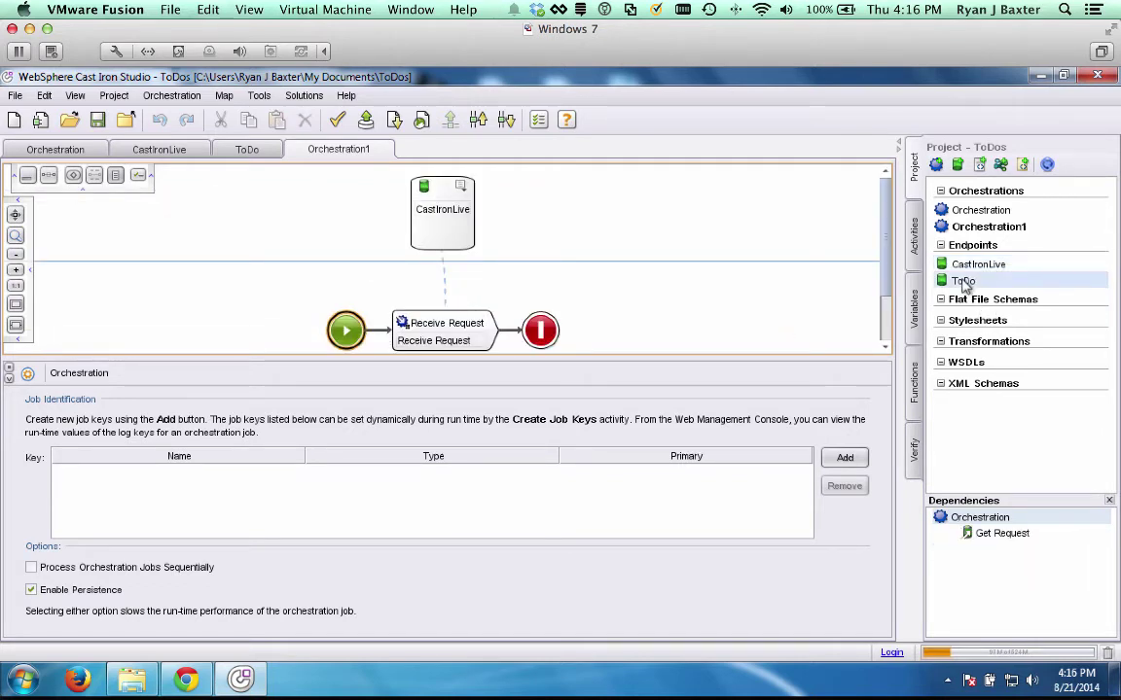
{"action": "left_click_drag", "start_coordinate": [963, 281], "coordinate": [507, 343]}
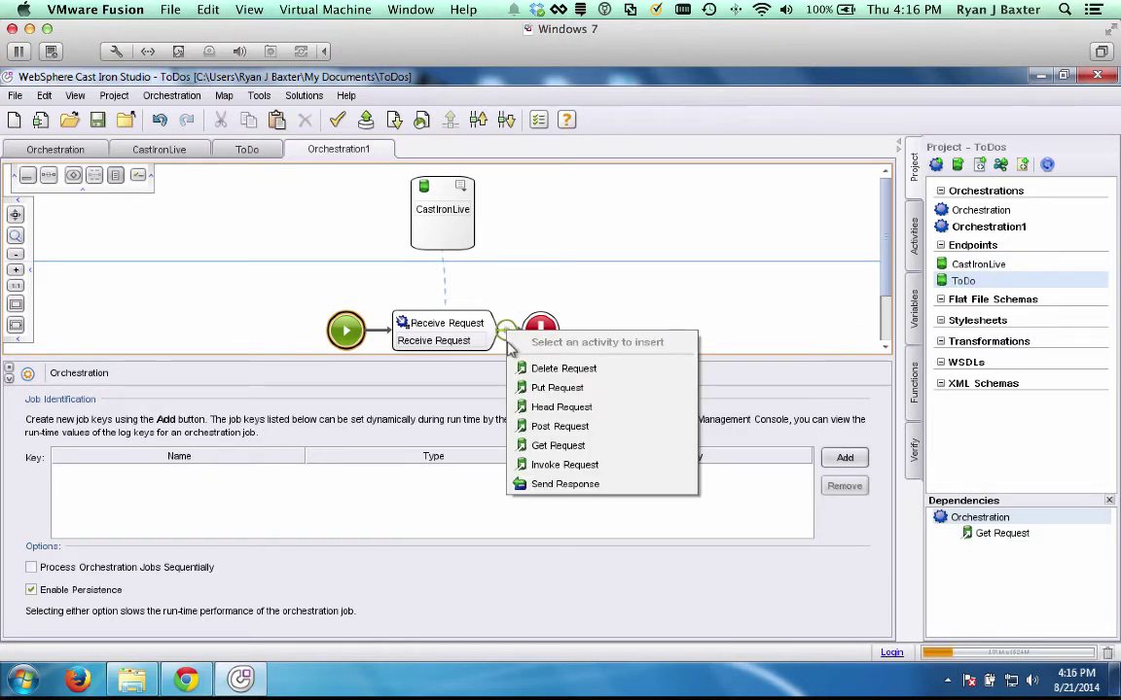
{"action": "left_click", "coordinate": [562, 387]}
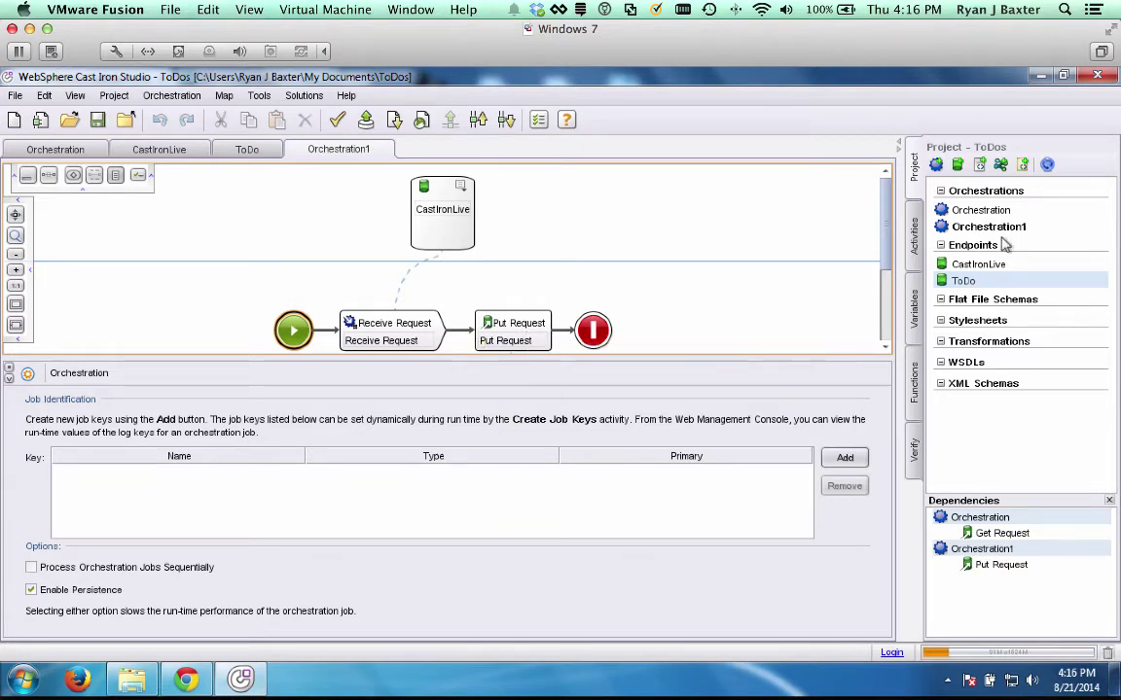
{"action": "left_click_drag", "start_coordinate": [965, 264], "coordinate": [562, 330]}
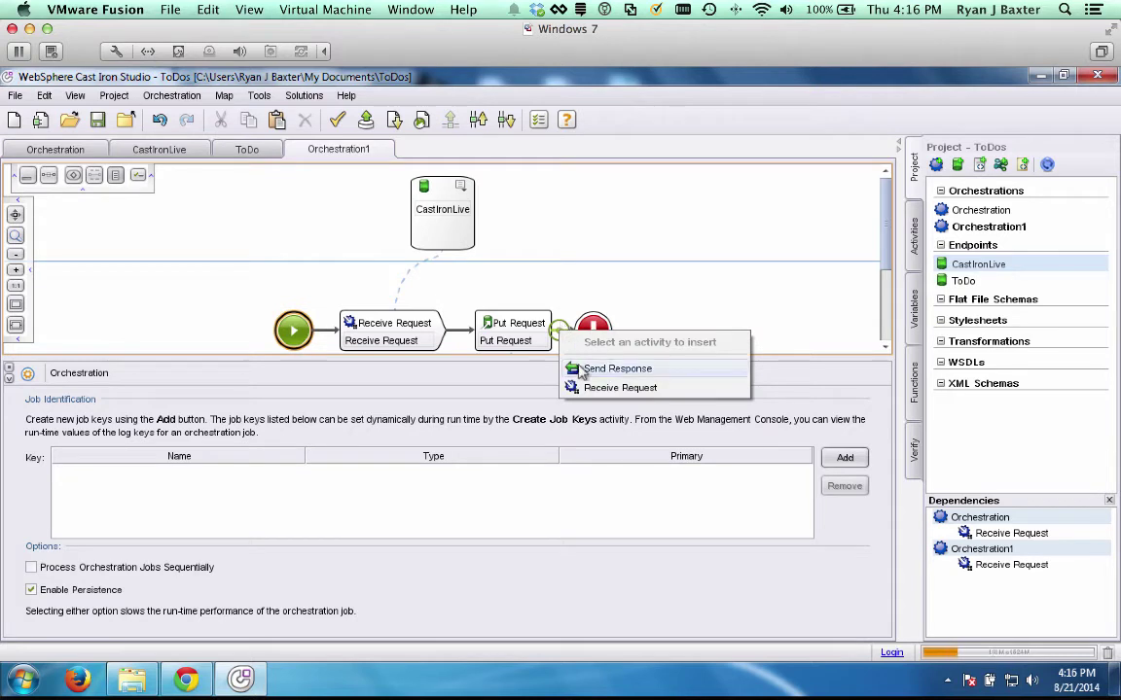
{"action": "left_click", "coordinate": [580, 369]}
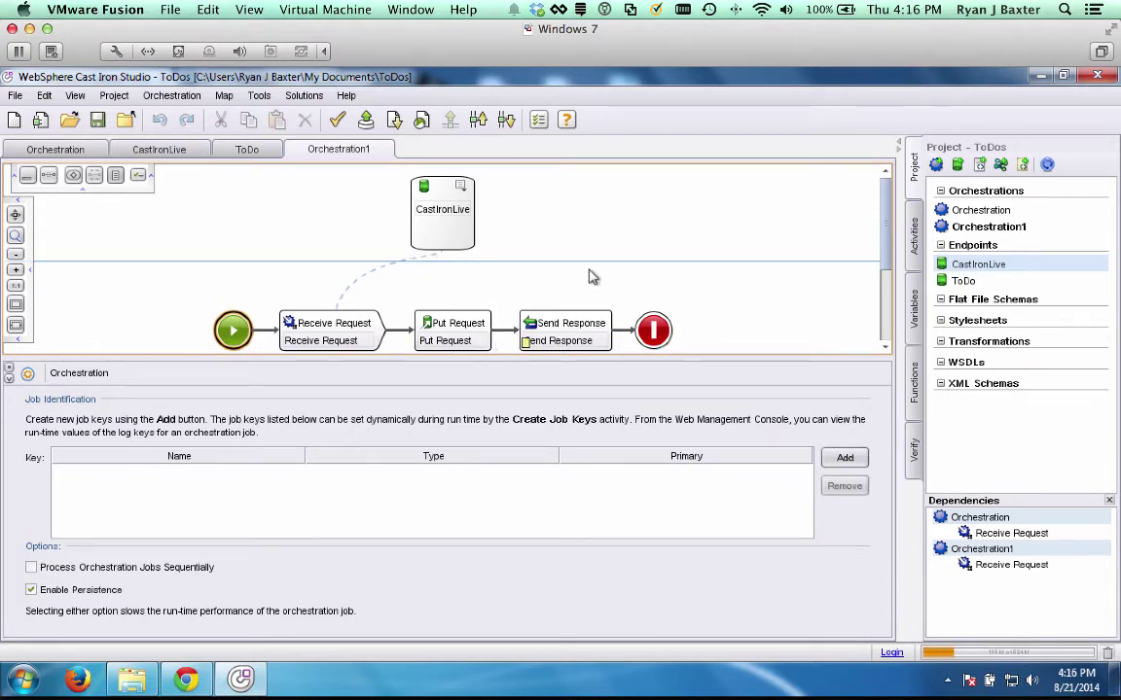
Copy the URL path /api/get/todos from the first orchestration's Receive Request into the new orchestration's Receive Request
{"action": "mouse_move", "coordinate": [887, 258]}
{"action": "left_mouse_down"}
{"action": "mouse_move", "coordinate": [888, 315]}
{"action": "mouse_move", "coordinate": [879, 273]}
{"action": "left_mouse_up"}
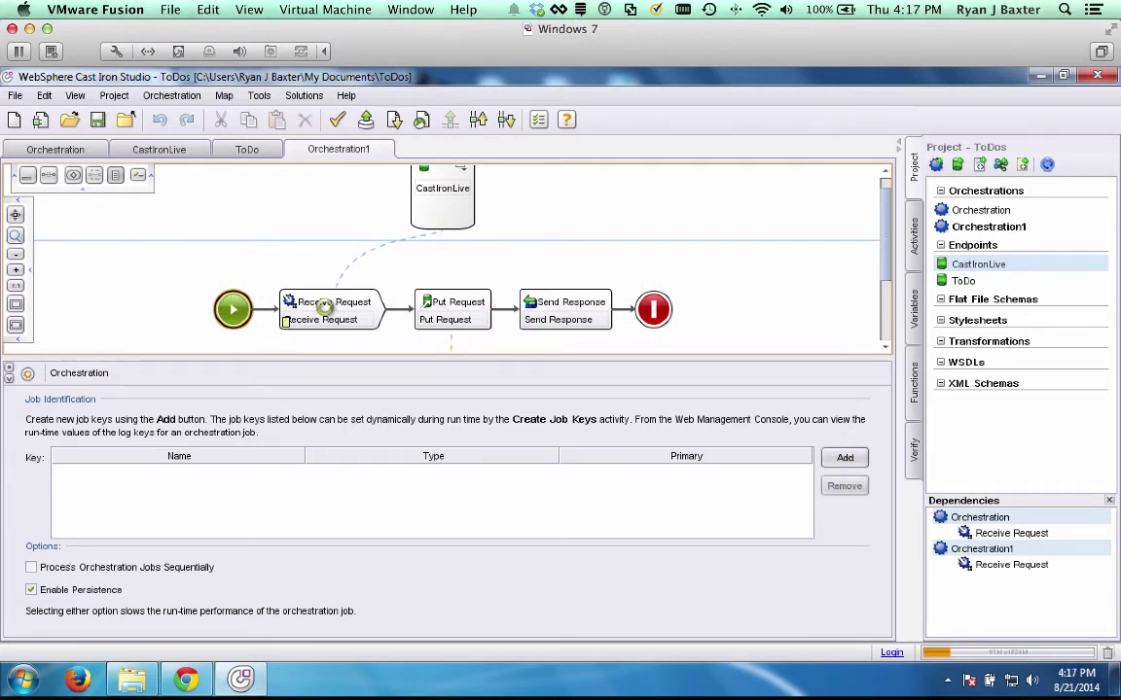
{"action": "left_click", "coordinate": [319, 325]}
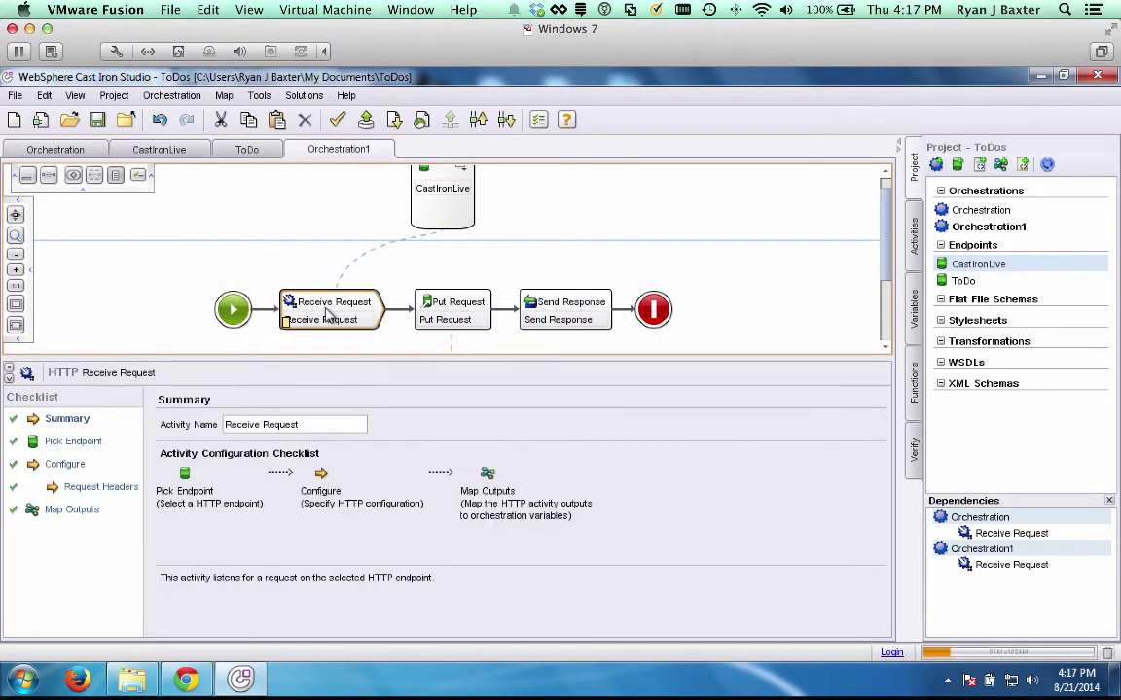
{"action": "left_click", "coordinate": [68, 464]}
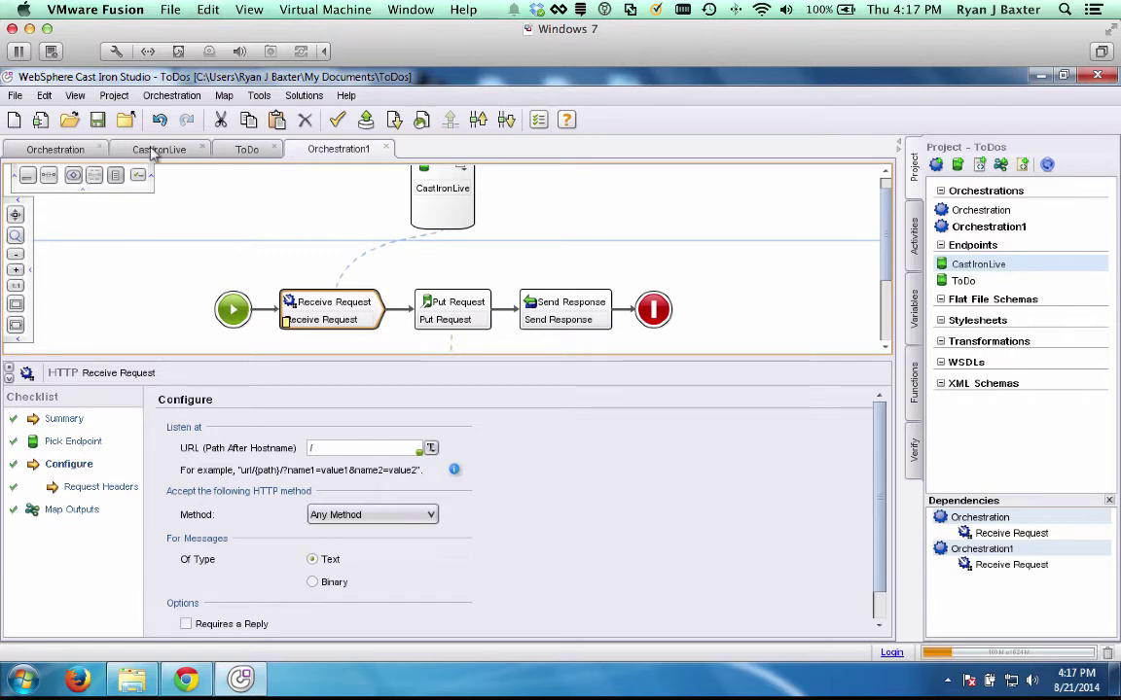
{"action": "left_click", "coordinate": [68, 148]}
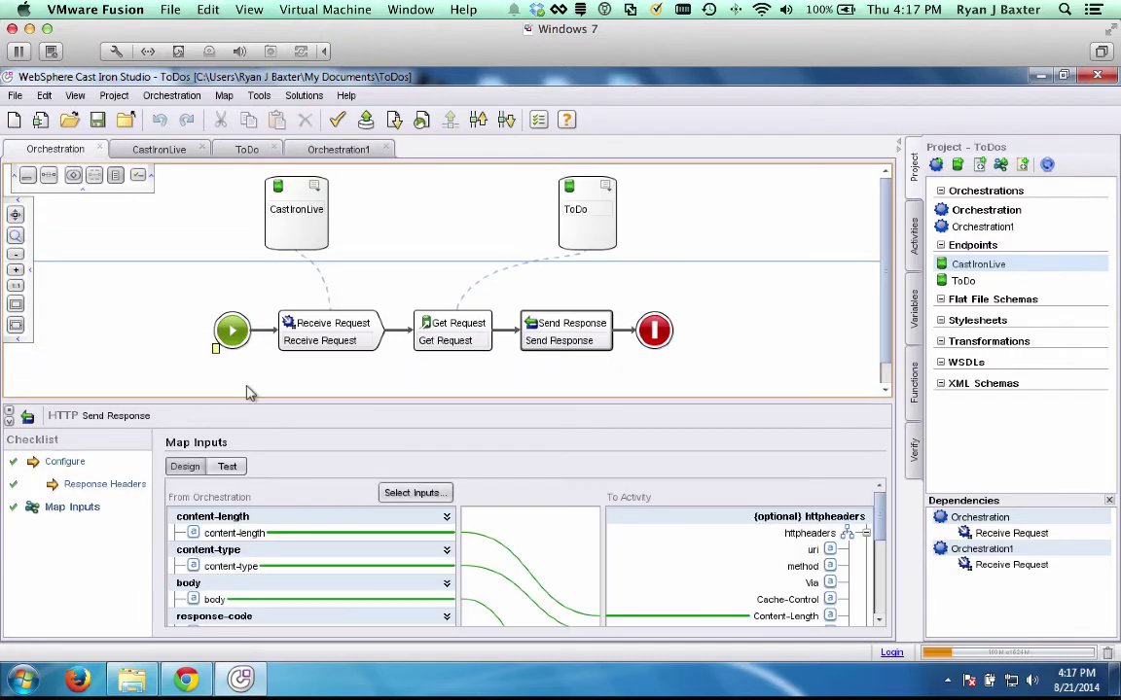
{"action": "left_click", "coordinate": [326, 331]}
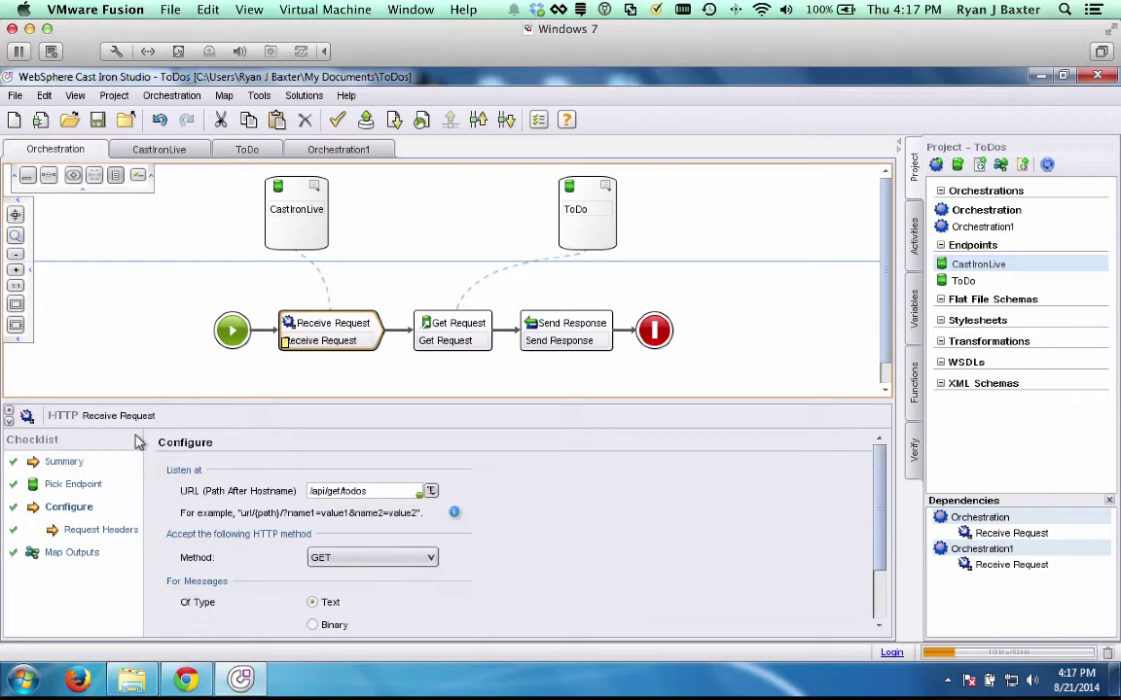
{"action": "left_click", "coordinate": [86, 484]}
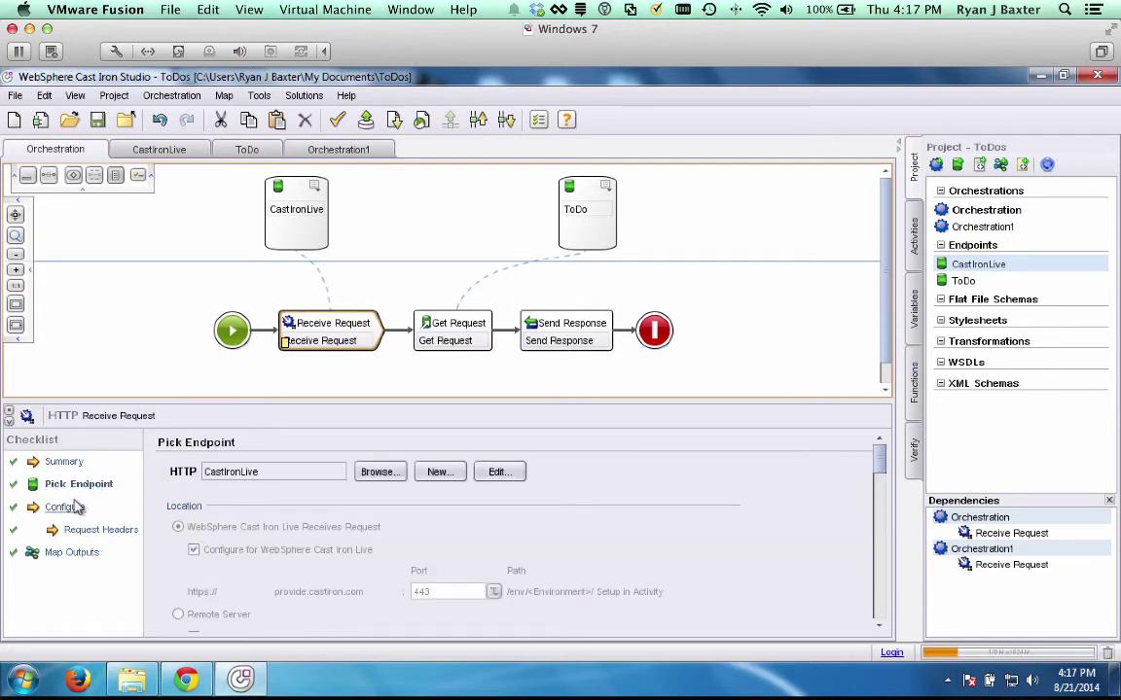
{"action": "left_click", "coordinate": [76, 506]}
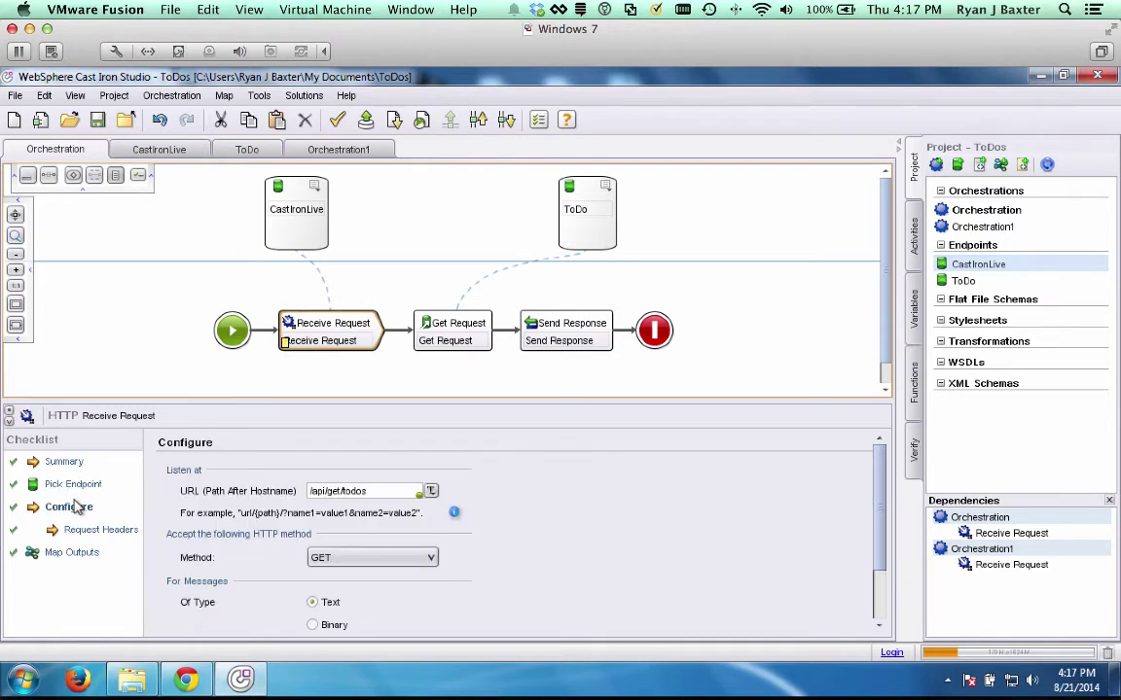
{"action": "left_click", "coordinate": [356, 491]}
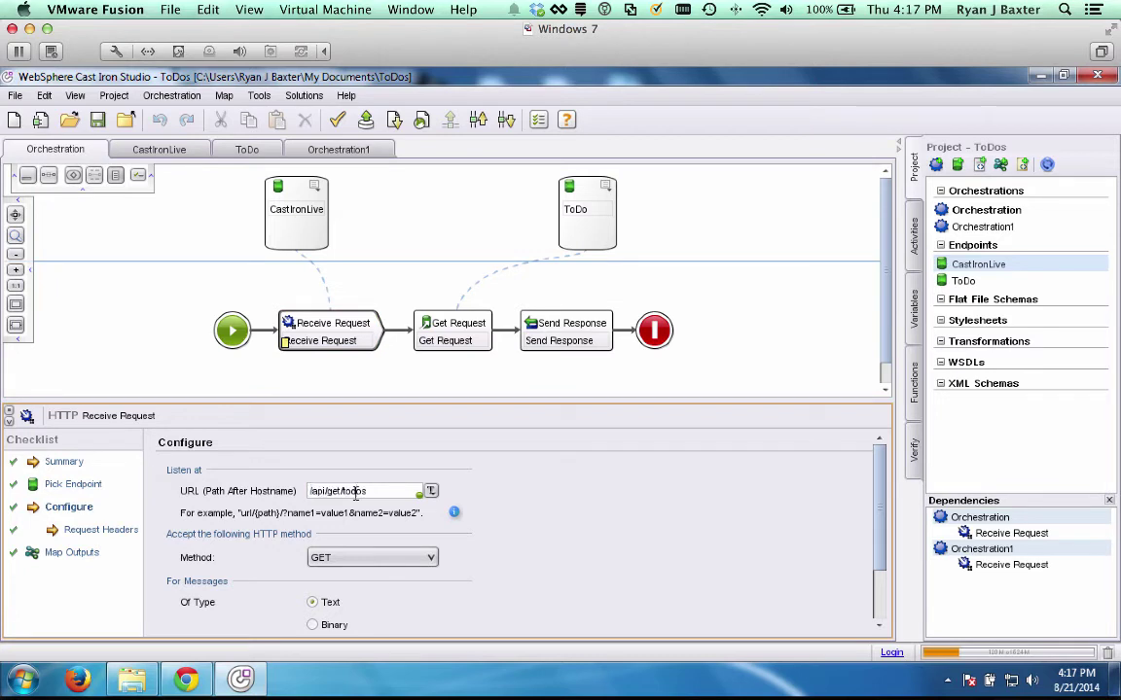
{"action": "triple_click", "coordinate": [356, 492]}
{"action": "key", "text": "ctrl+c"}
{"action": "left_click", "coordinate": [321, 148]}
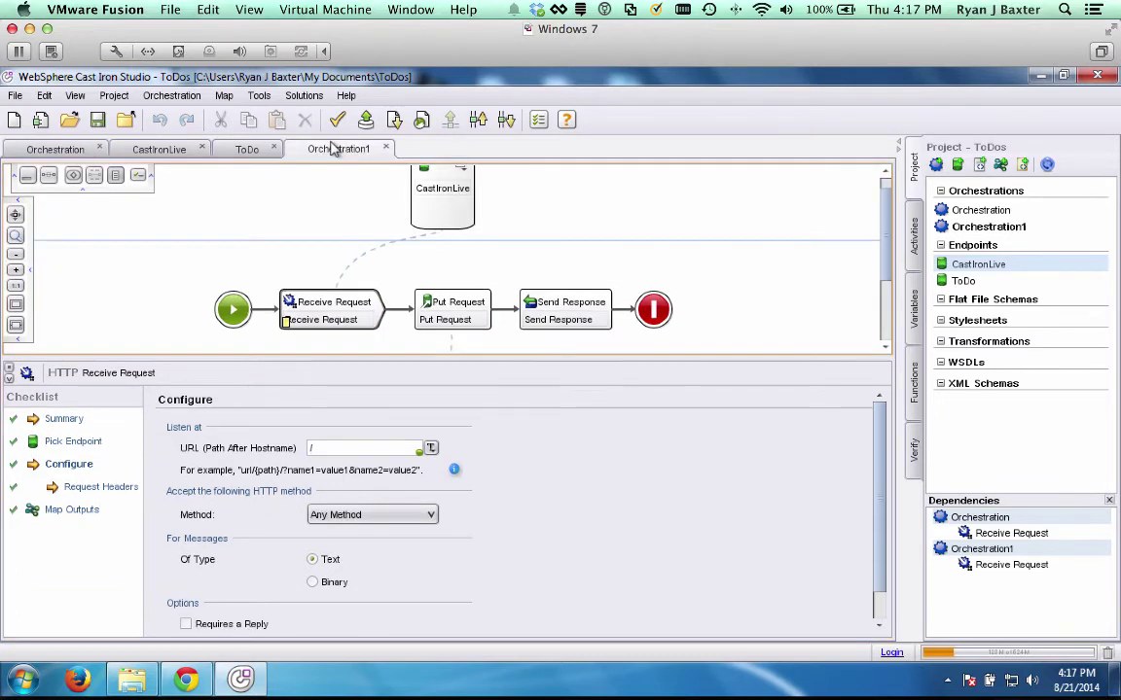
{"action": "left_click", "coordinate": [343, 448]}
{"action": "key", "text": "ctrl+v"}
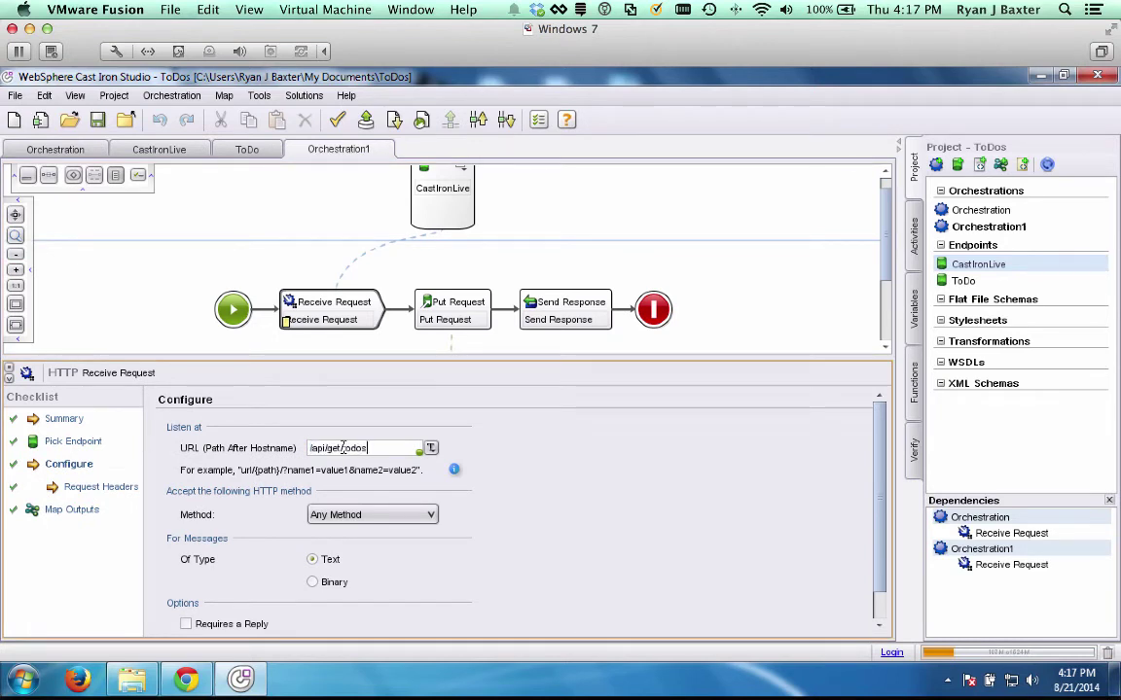
Set the new Receive Request's accepted method to PUT and append /{id} to its URL path
{"action": "left_click", "coordinate": [357, 514]}
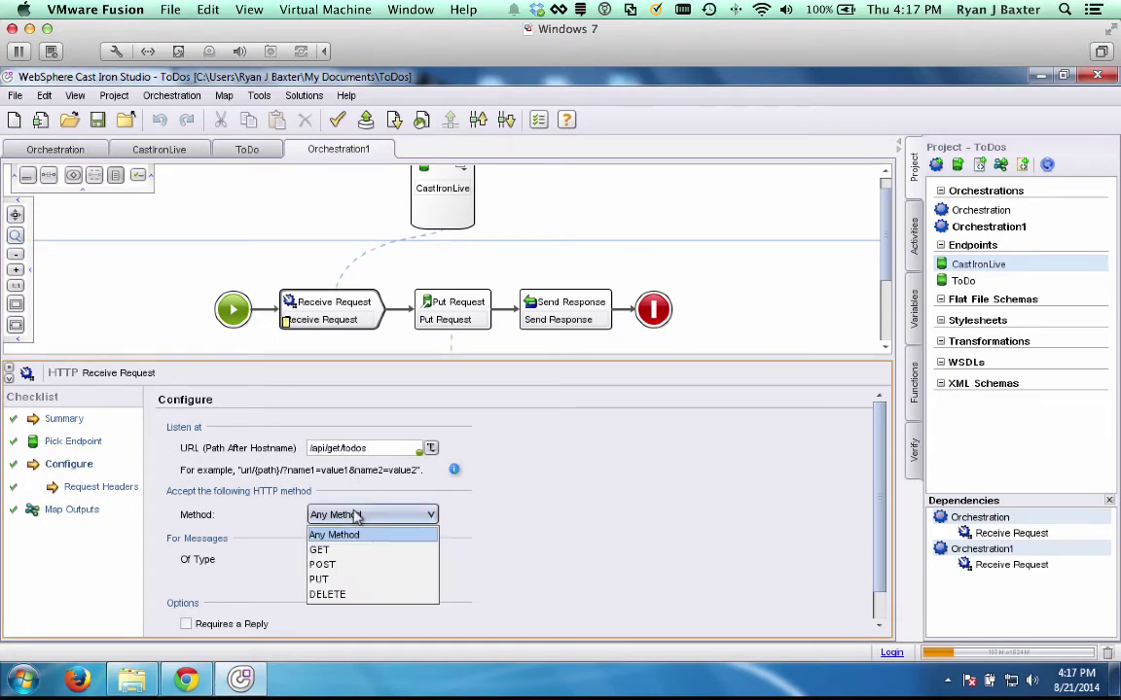
{"action": "left_click", "coordinate": [354, 578]}
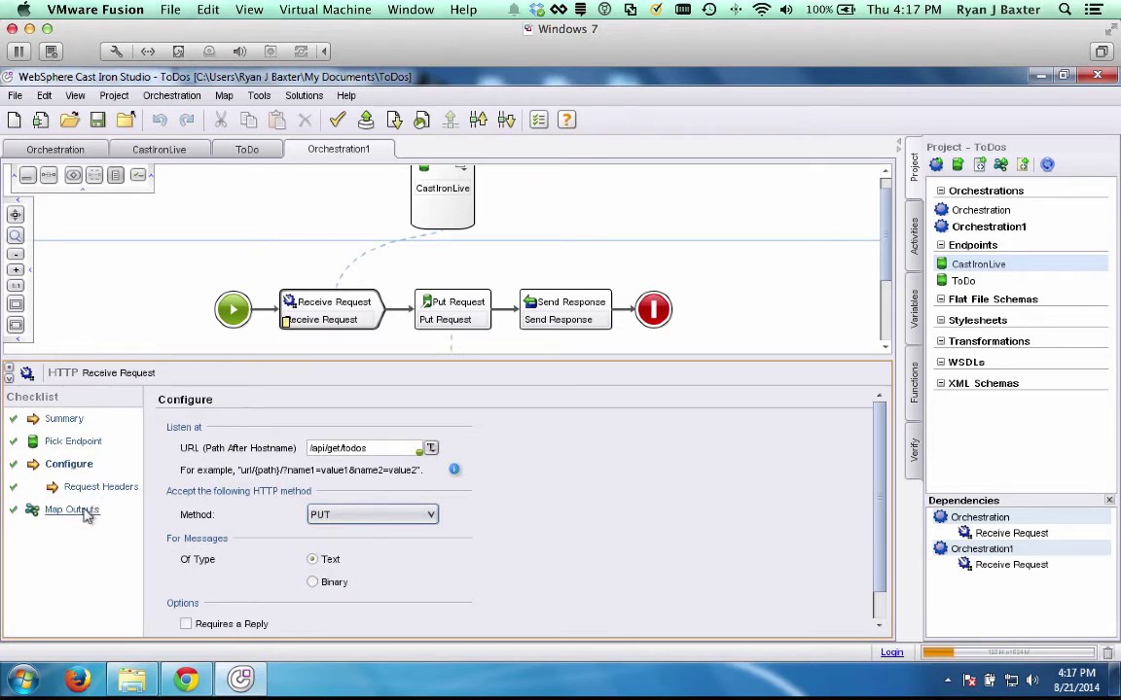
{"action": "left_click", "coordinate": [386, 447]}
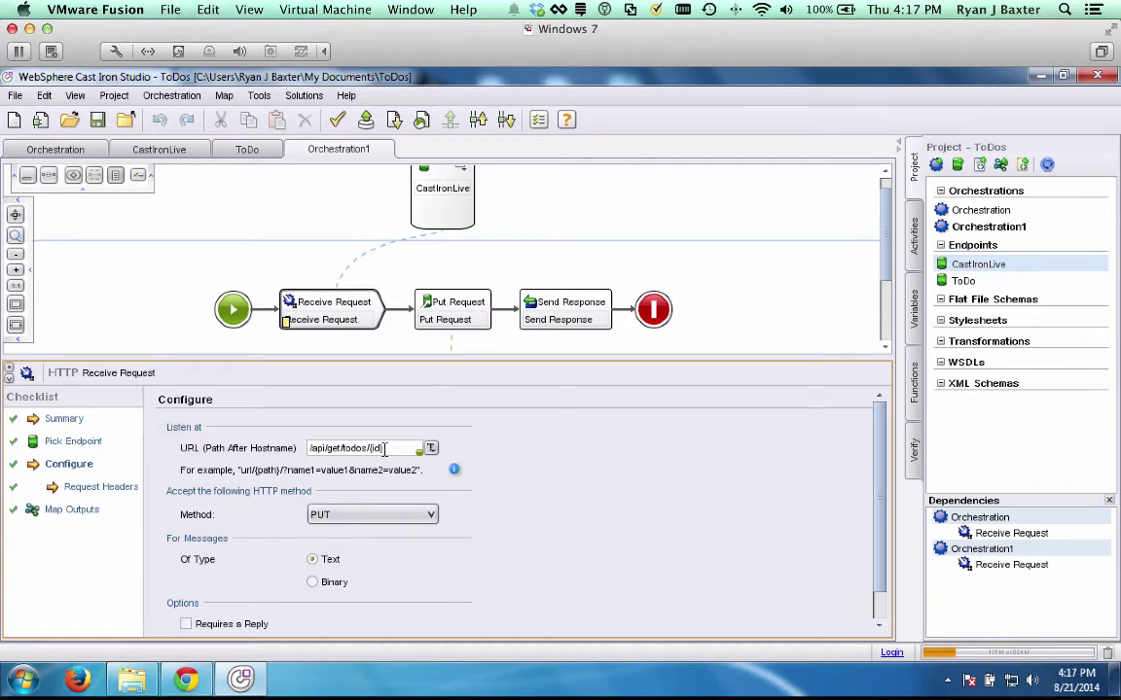
Examine the id path parameter and the body among the outputs in the Receive Request's output map
{"action": "left_click", "coordinate": [86, 519]}
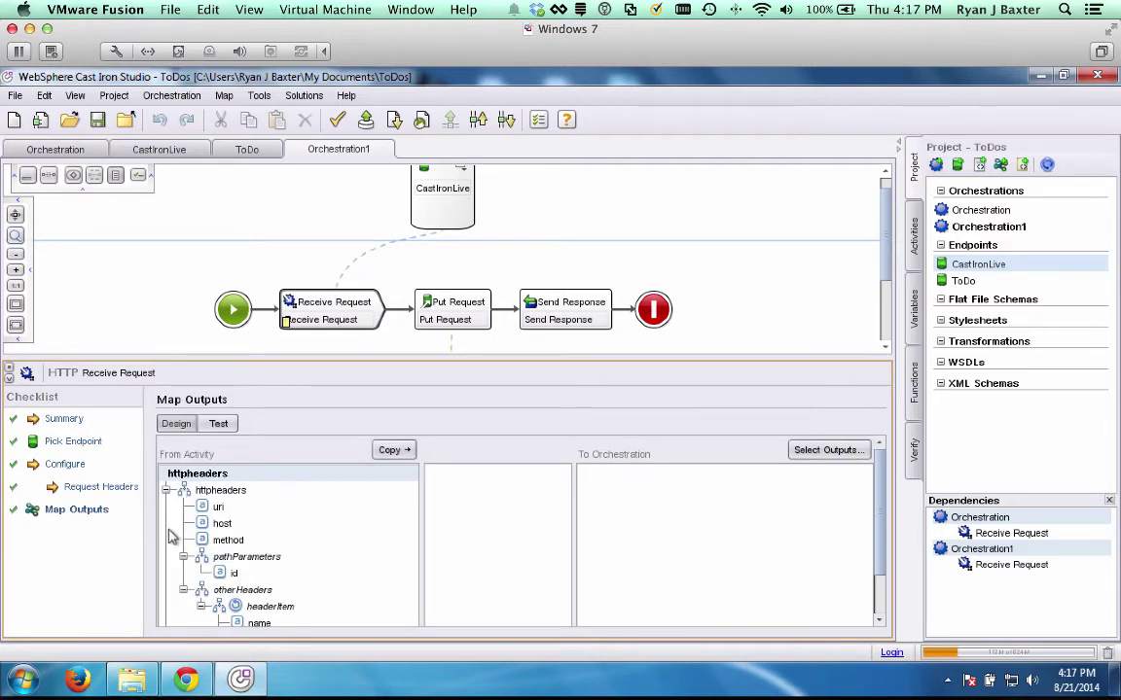
{"action": "left_click", "coordinate": [224, 575]}
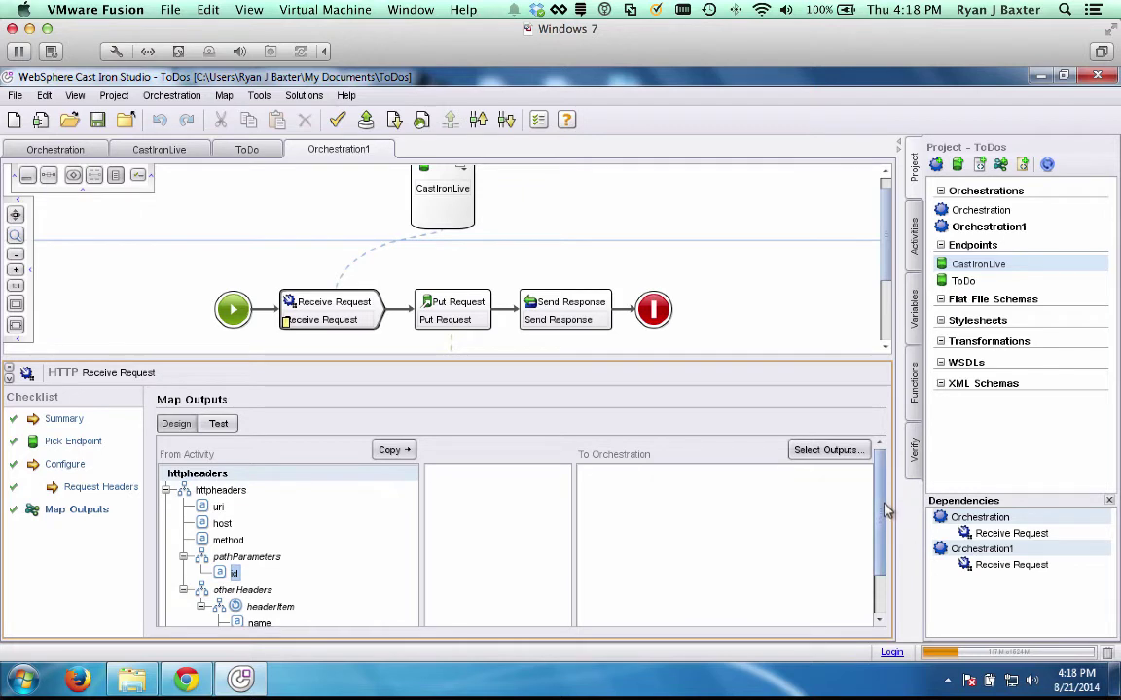
{"action": "left_click_drag", "start_coordinate": [885, 512], "coordinate": [883, 541]}
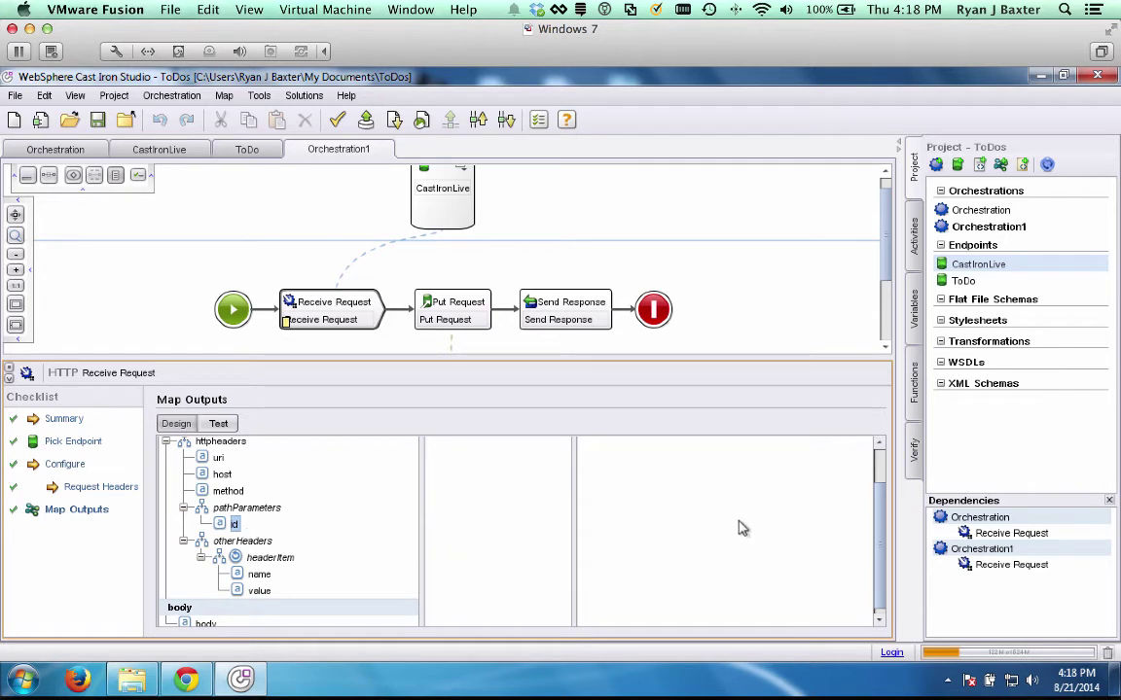
{"action": "left_click_drag", "start_coordinate": [881, 558], "coordinate": [880, 573]}
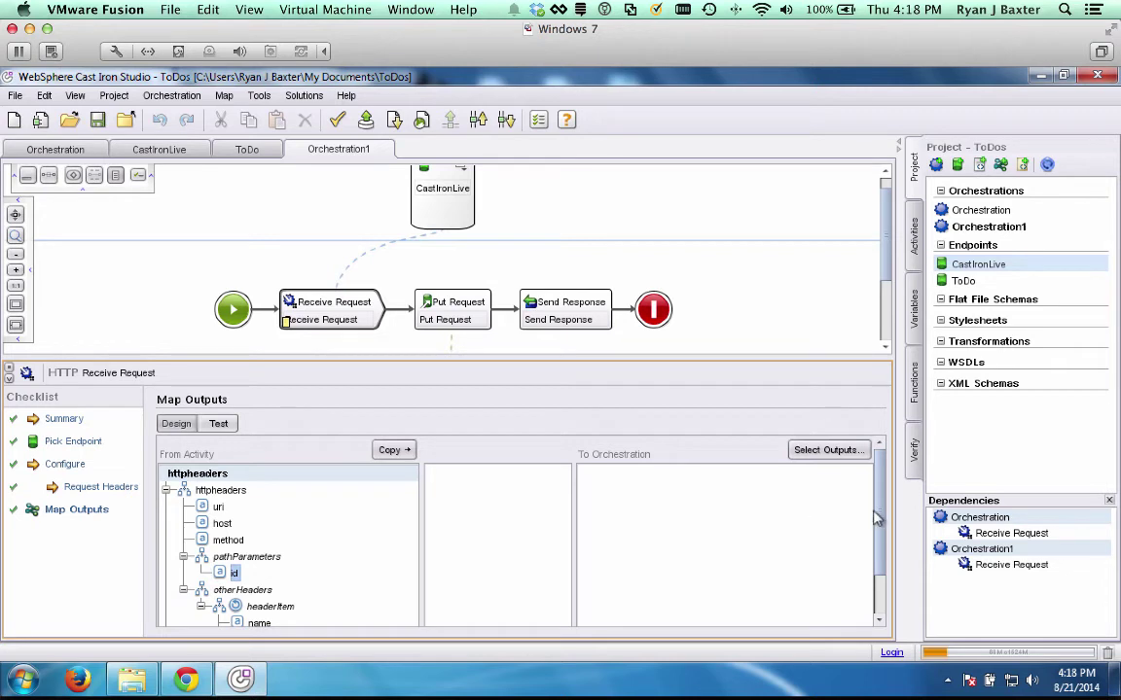
Create a string variable named id for the outputs of the Receive Request's output map
{"action": "mouse_move", "coordinate": [876, 519]}
{"action": "left_mouse_down"}
{"action": "mouse_move", "coordinate": [878, 567]}
{"action": "mouse_move", "coordinate": [879, 510]}
{"action": "left_mouse_up"}
{"action": "left_click", "coordinate": [820, 450]}
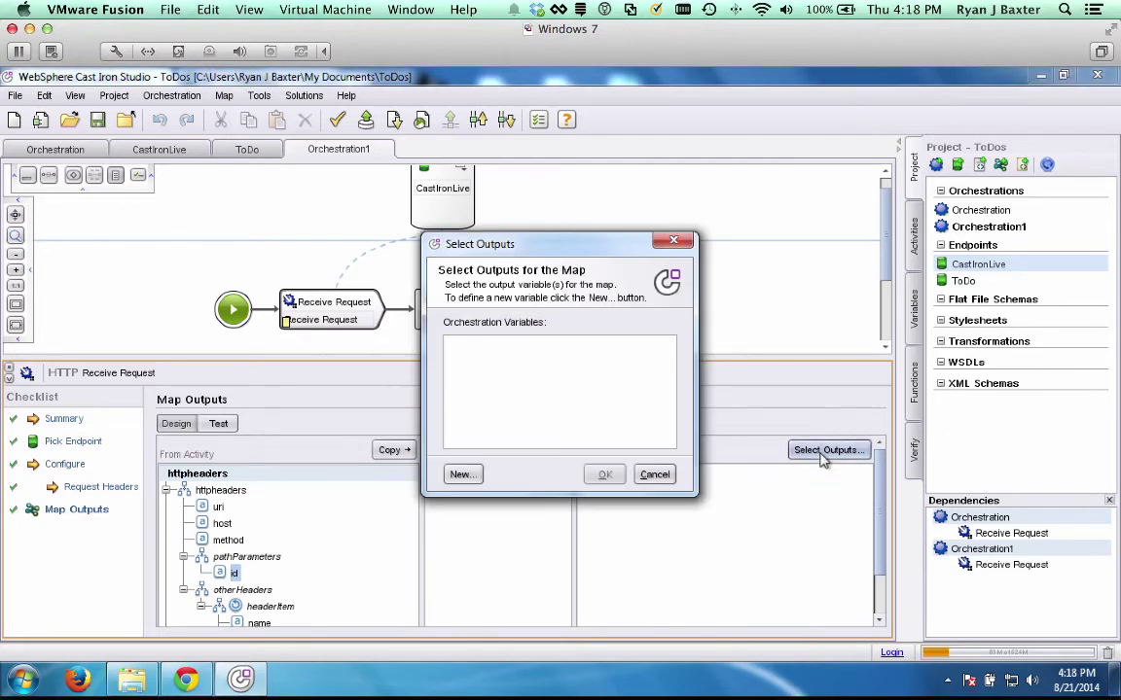
{"action": "left_click", "coordinate": [462, 474]}
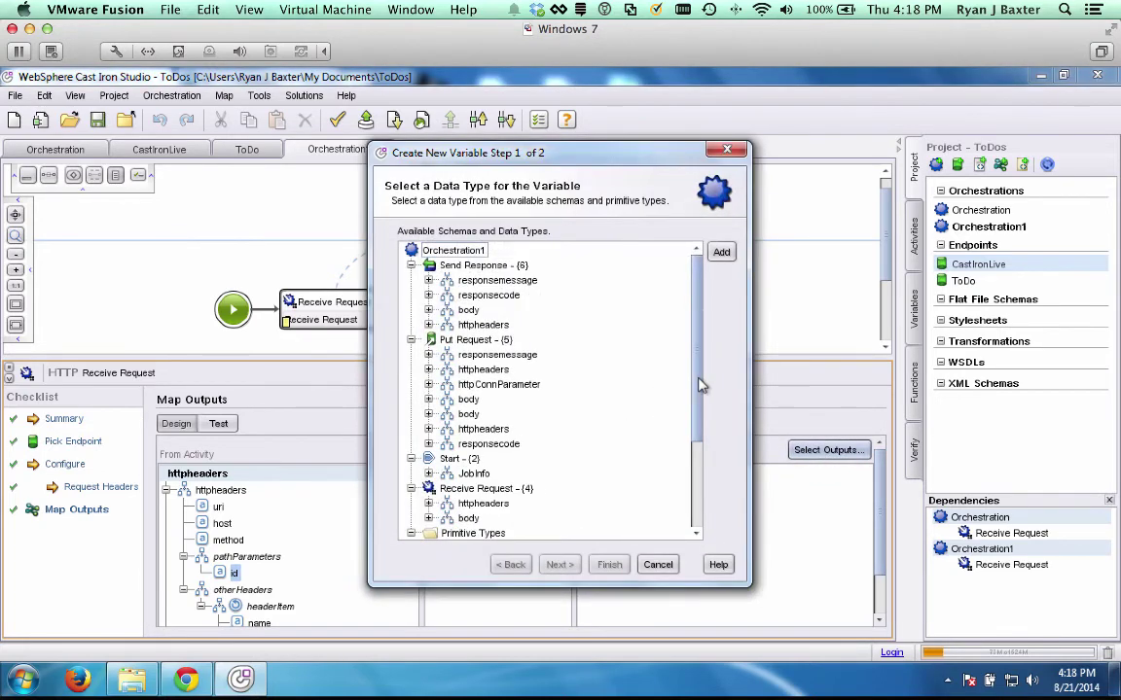
{"action": "scroll", "coordinate": [698, 385], "scroll_direction": "down", "scroll_amount": 3}
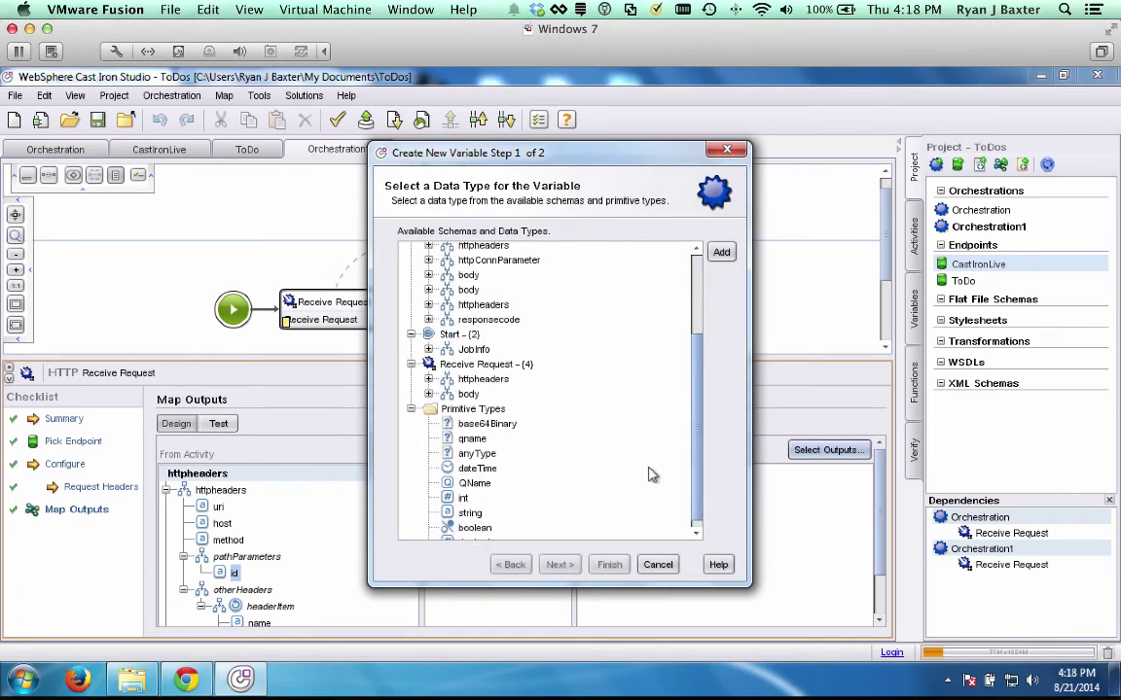
{"action": "left_click", "coordinate": [470, 513]}
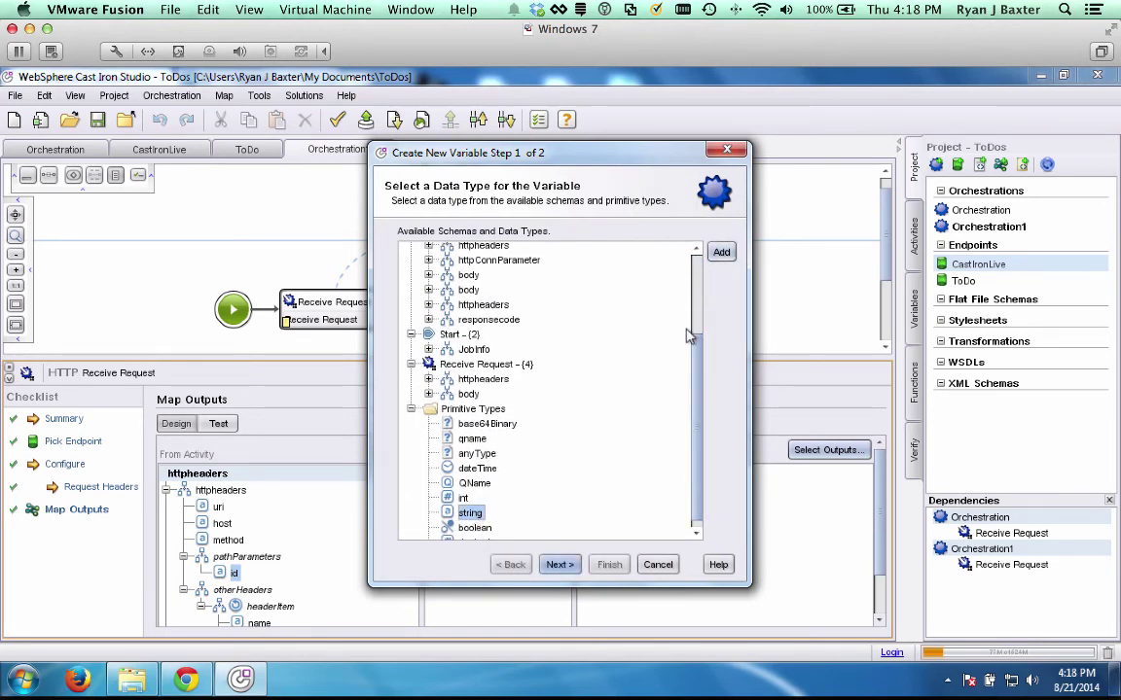
{"action": "left_click", "coordinate": [559, 565]}
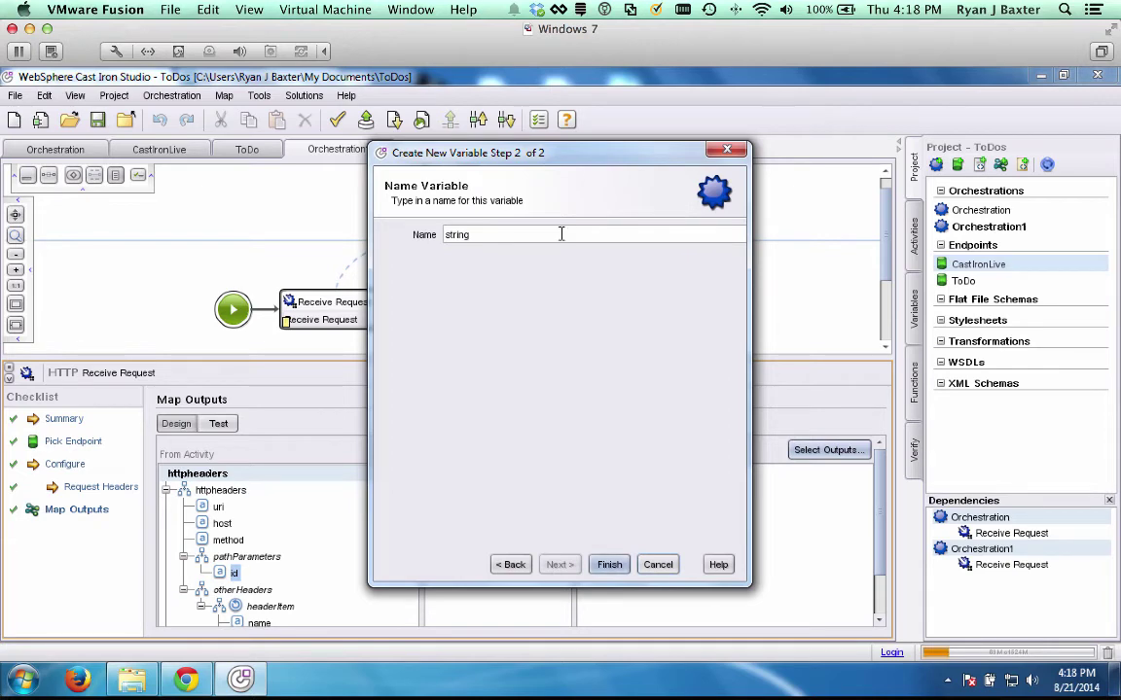
{"action": "type", "text": "id"}
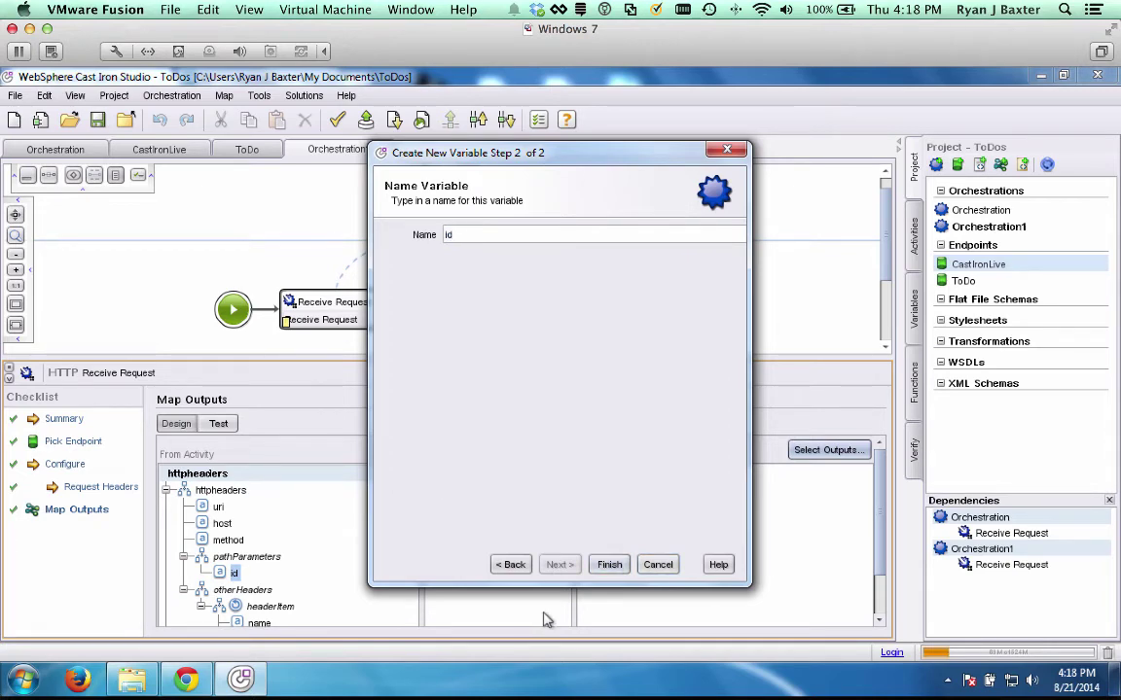
{"action": "left_click", "coordinate": [611, 568]}
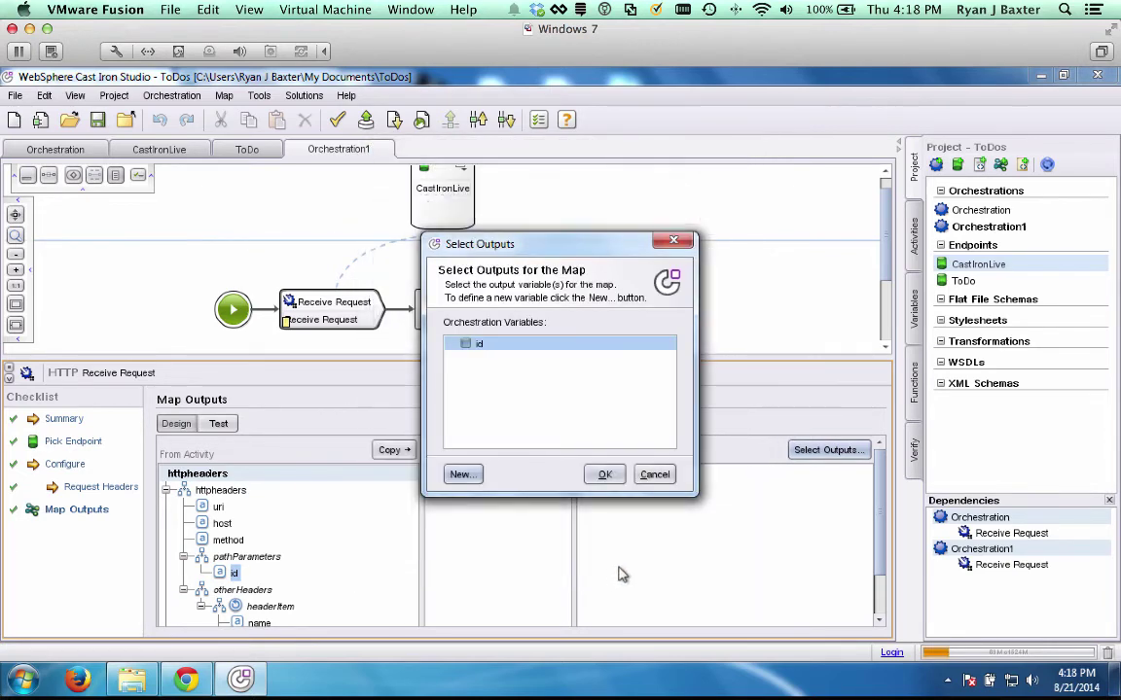
Create a second string variable named input_body and add both id and input_body as outputs of the Receive Request's map
{"action": "left_click", "coordinate": [463, 474]}
{"action": "scroll", "coordinate": [699, 326], "scroll_direction": "down", "scroll_amount": 3}
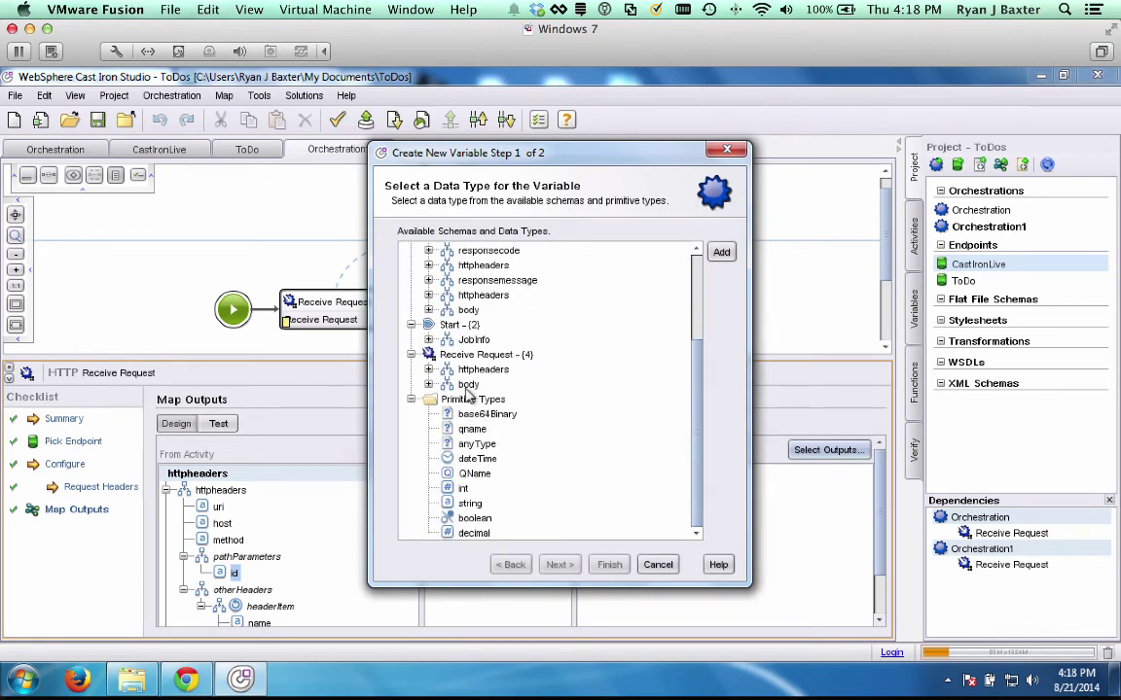
{"action": "left_click", "coordinate": [470, 503]}
{"action": "left_click", "coordinate": [558, 566]}
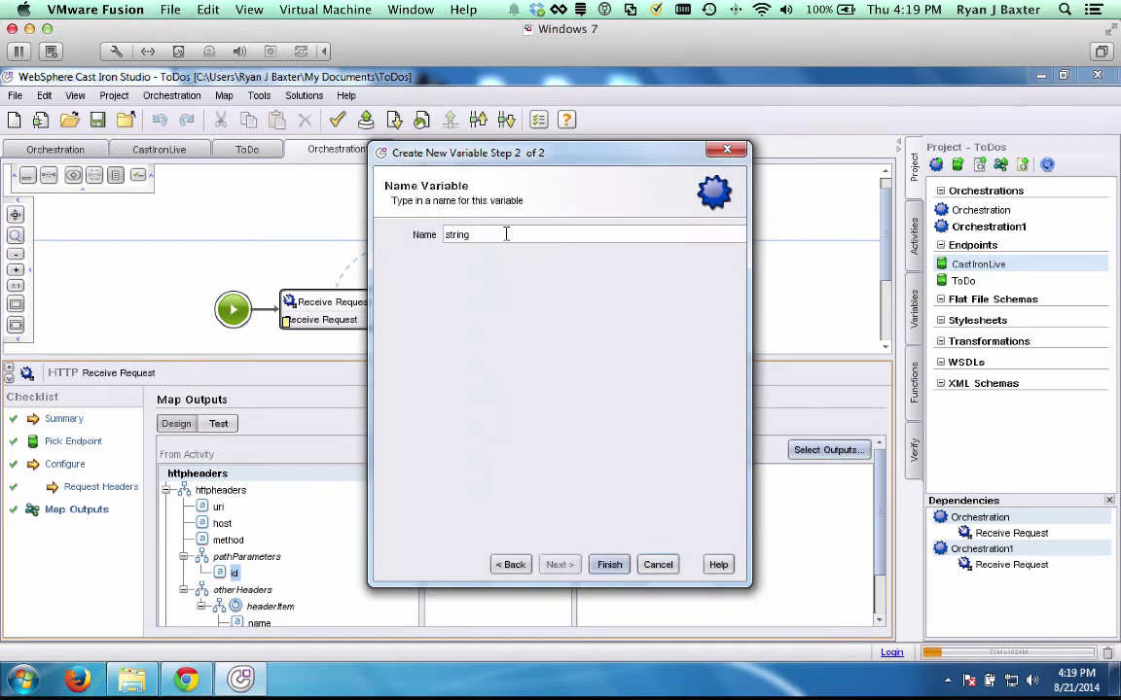
{"action": "left_click_drag", "start_coordinate": [505, 234], "coordinate": [324, 216]}
{"action": "type", "text": "input_body"}
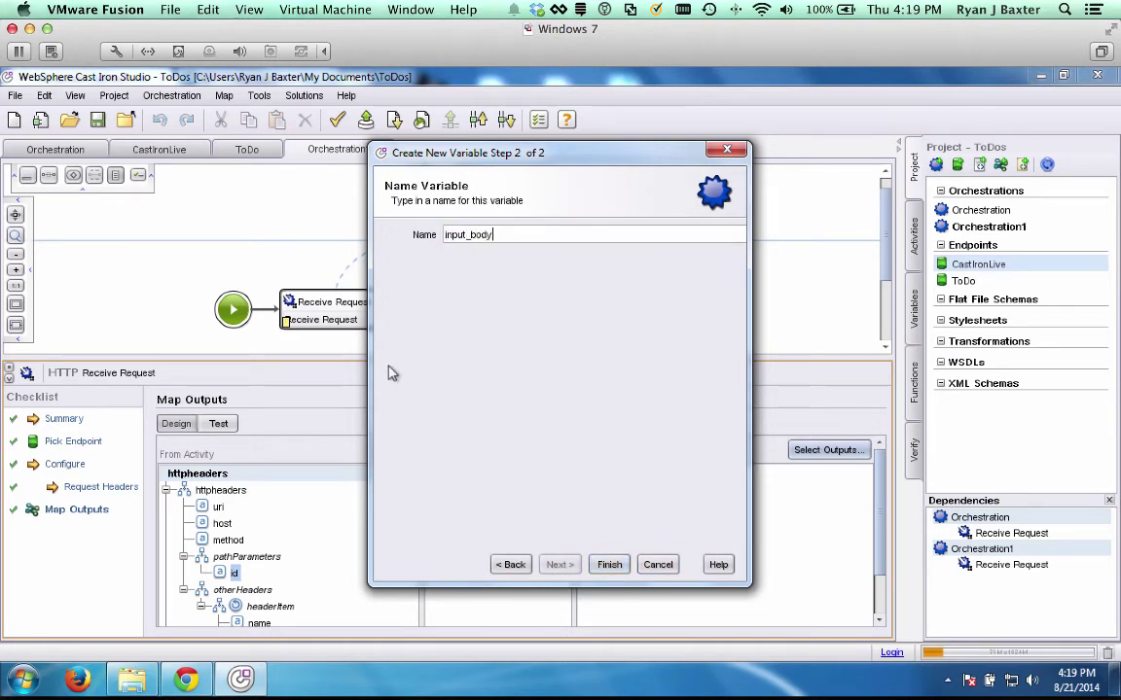
{"action": "left_click", "coordinate": [609, 565]}
{"action": "left_click", "coordinate": [479, 343], "text": "ctrl"}
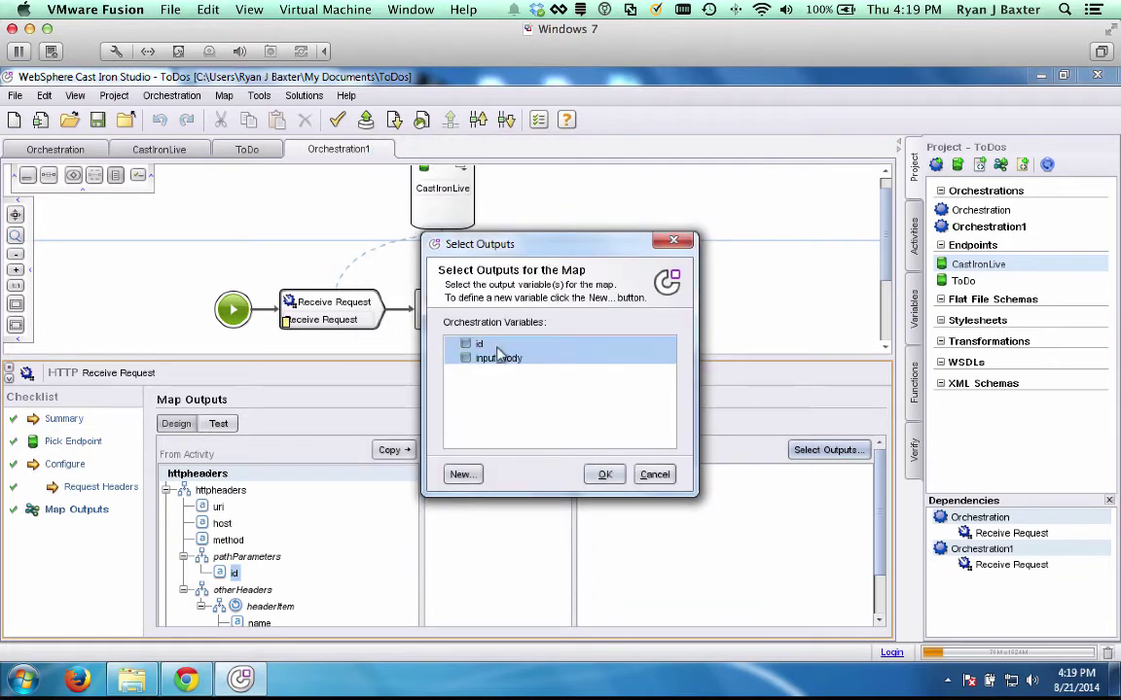
{"action": "left_click", "coordinate": [604, 473]}
Map the id path parameter to the id variable and the request body to input_body in the Receive Request's outputs
{"action": "scroll", "coordinate": [880, 525], "scroll_direction": "down", "scroll_amount": 2}
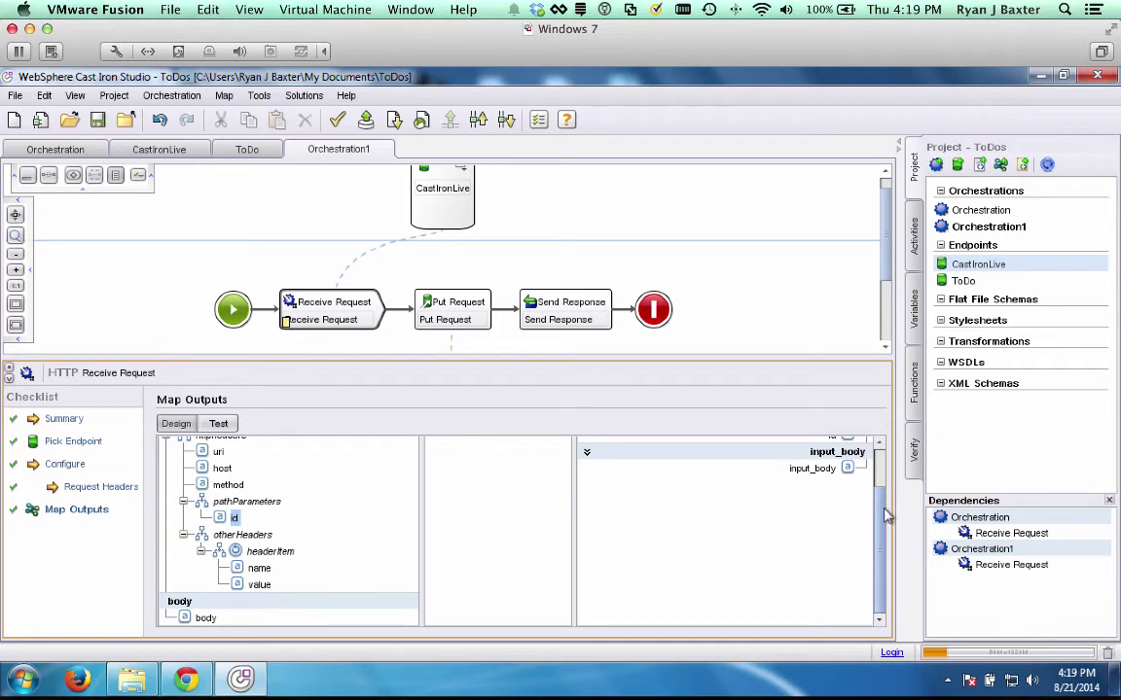
{"action": "scroll", "coordinate": [880, 520], "scroll_direction": "up", "scroll_amount": 2}
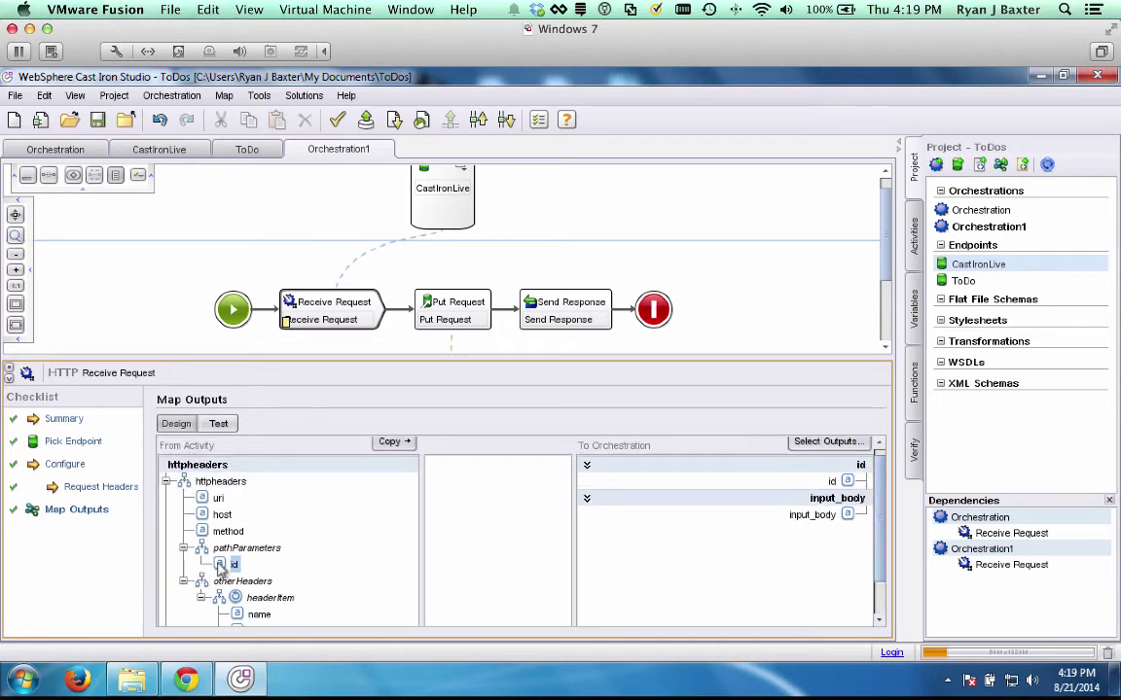
{"action": "left_click_drag", "start_coordinate": [224, 564], "coordinate": [847, 482]}
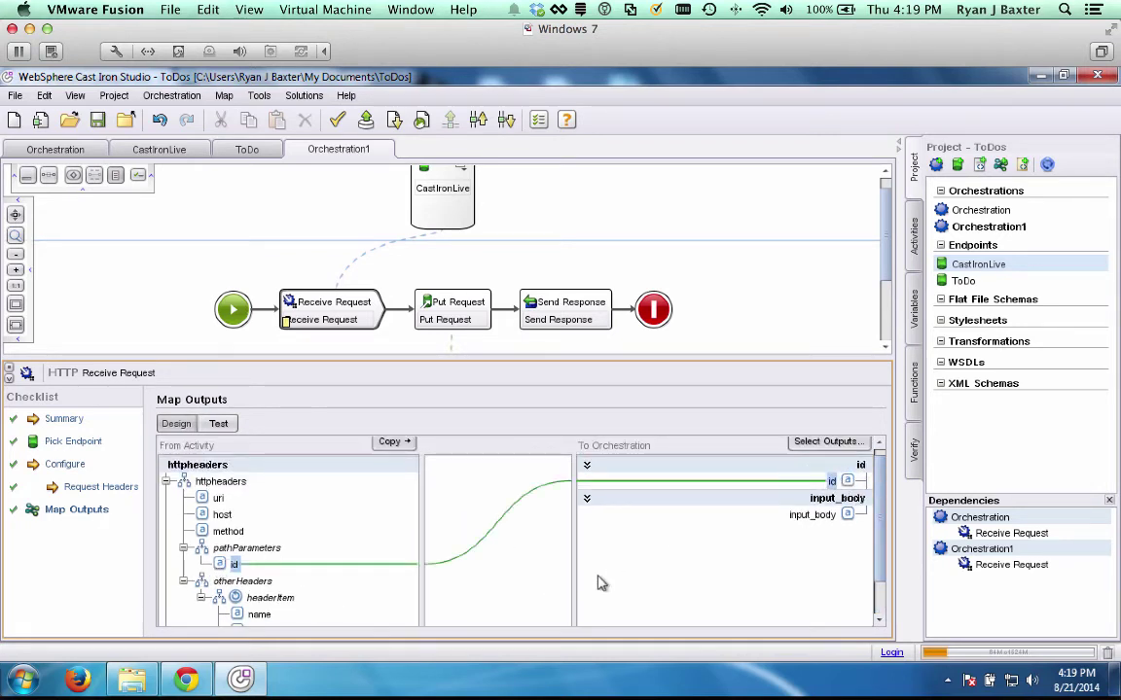
{"action": "scroll", "coordinate": [880, 553], "scroll_direction": "down", "scroll_amount": 2}
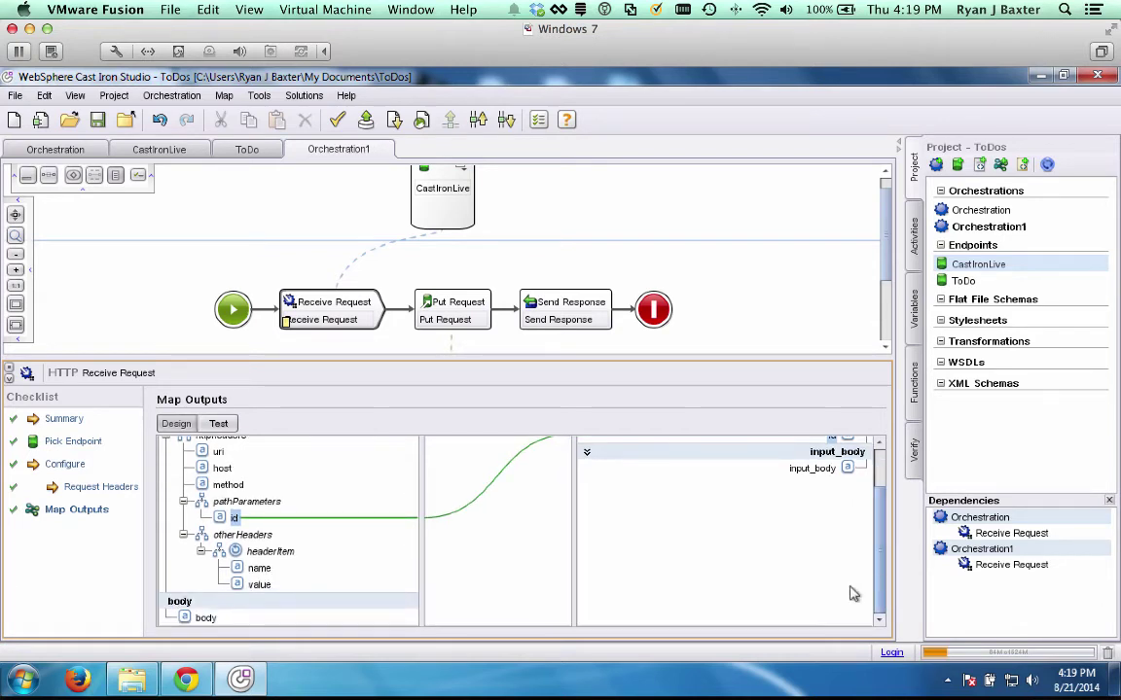
{"action": "left_click_drag", "start_coordinate": [187, 629], "coordinate": [848, 469]}
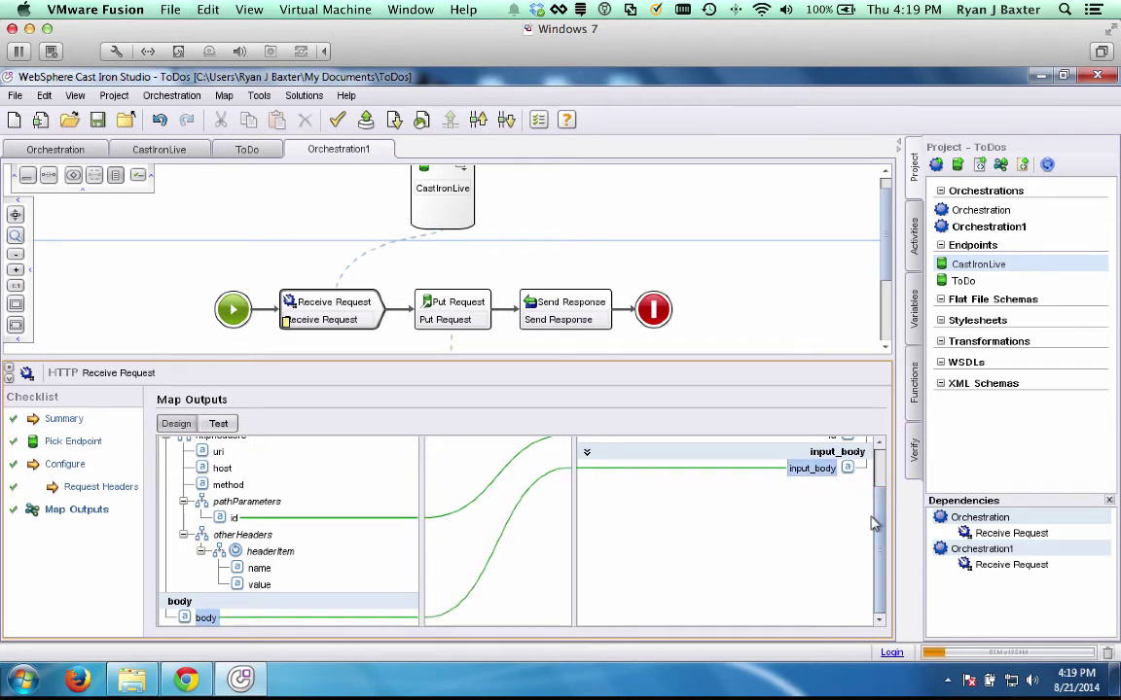
{"action": "left_click_drag", "start_coordinate": [879, 499], "coordinate": [793, 381]}
Copy the URL path of the first orchestration's Get Request into the Put Request's URL path in Orchestration1
{"action": "left_click", "coordinate": [469, 309]}
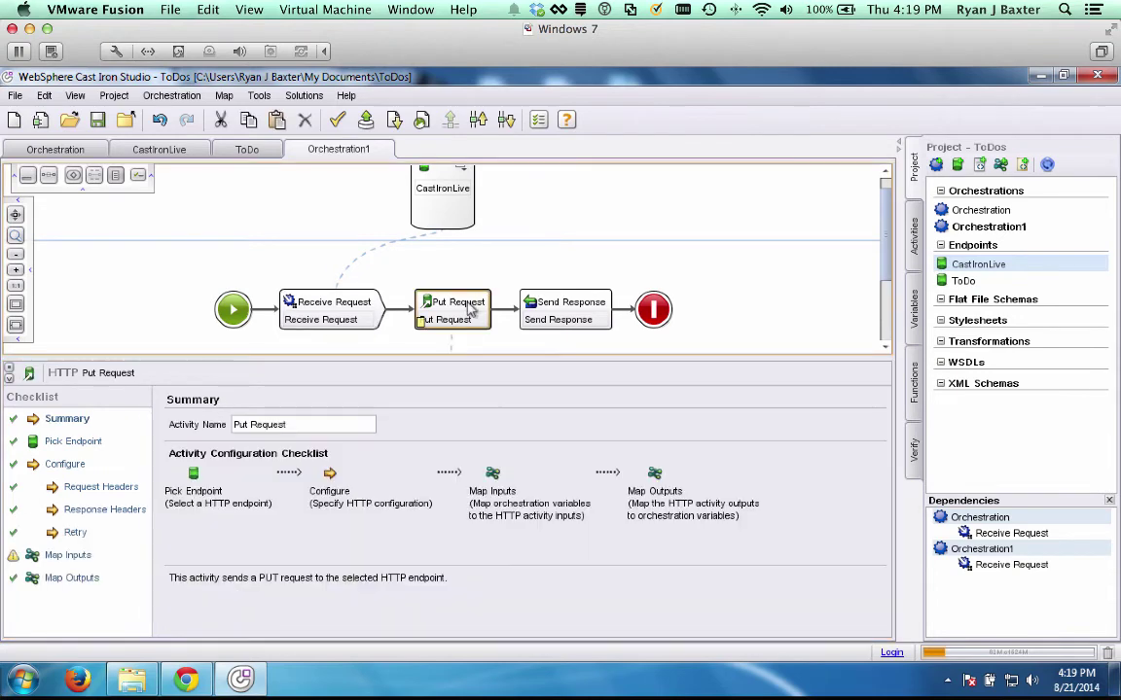
{"action": "left_click", "coordinate": [66, 466]}
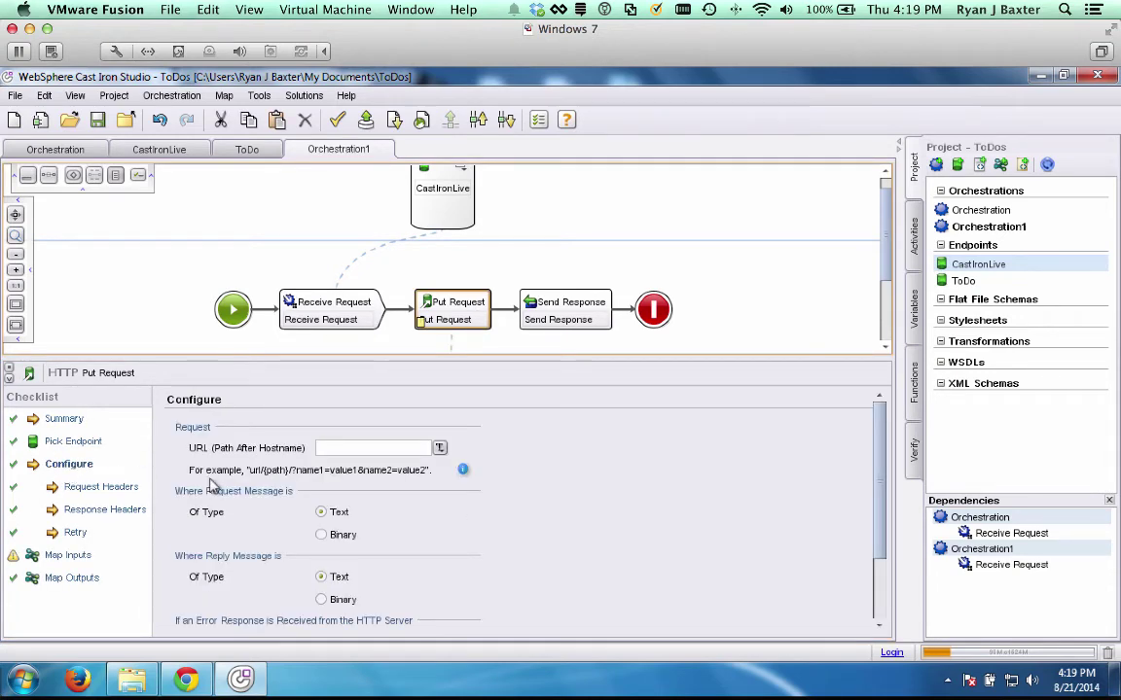
{"action": "left_click", "coordinate": [75, 146]}
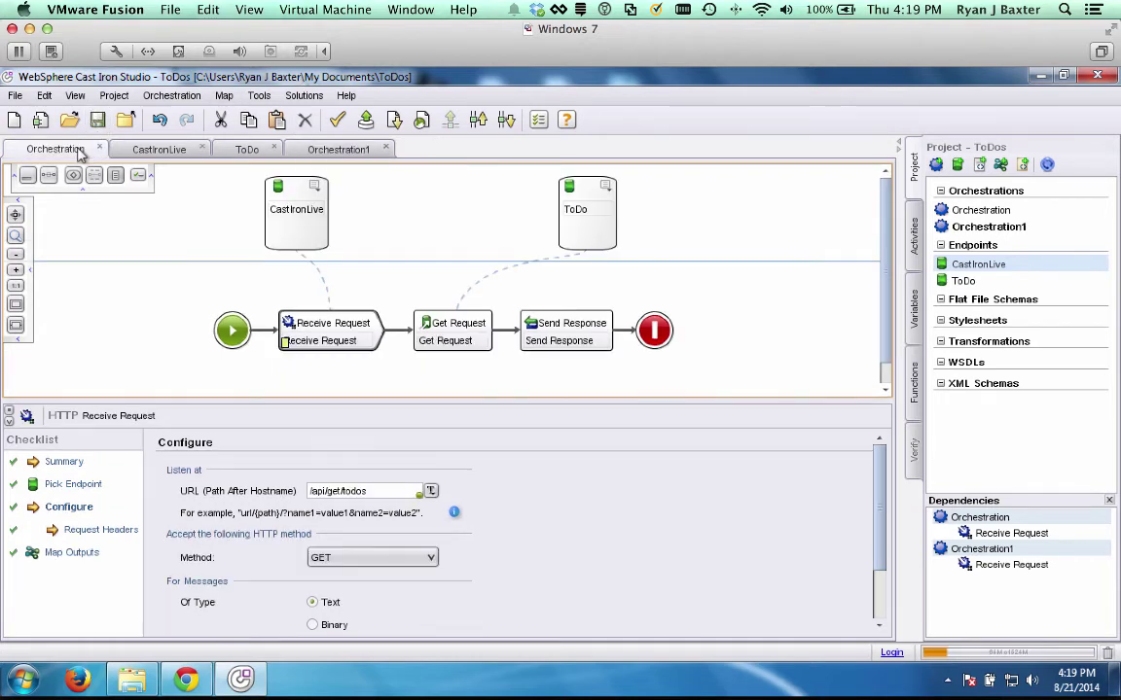
{"action": "left_click", "coordinate": [429, 342]}
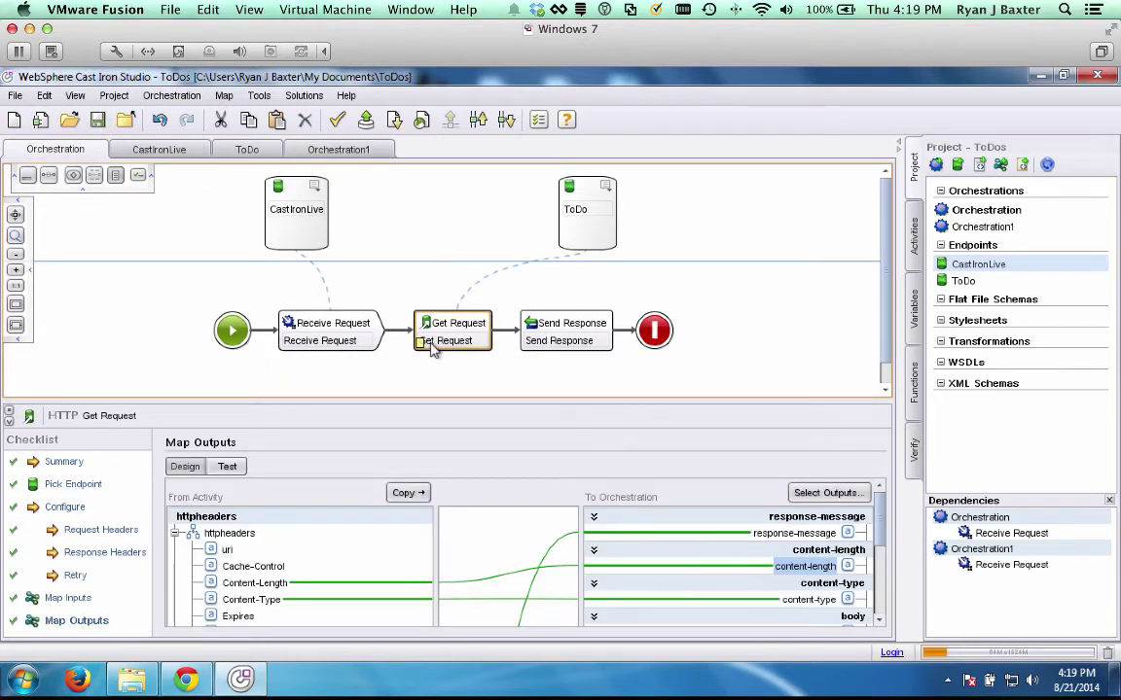
{"action": "left_click", "coordinate": [60, 487]}
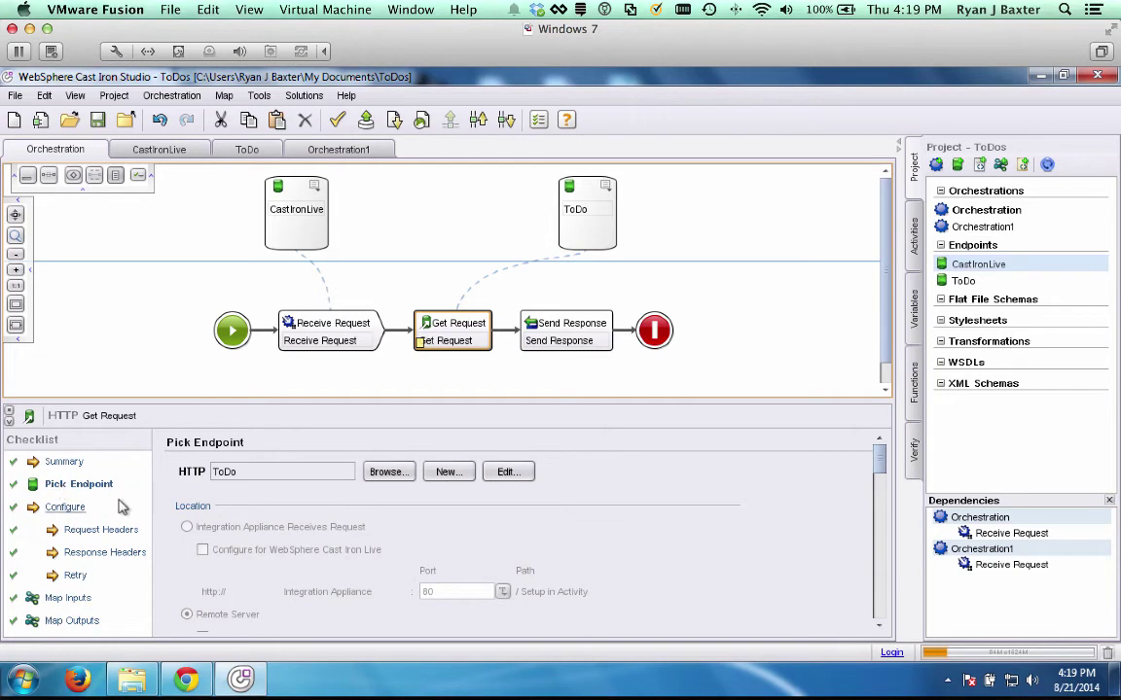
{"action": "left_click", "coordinate": [66, 507]}
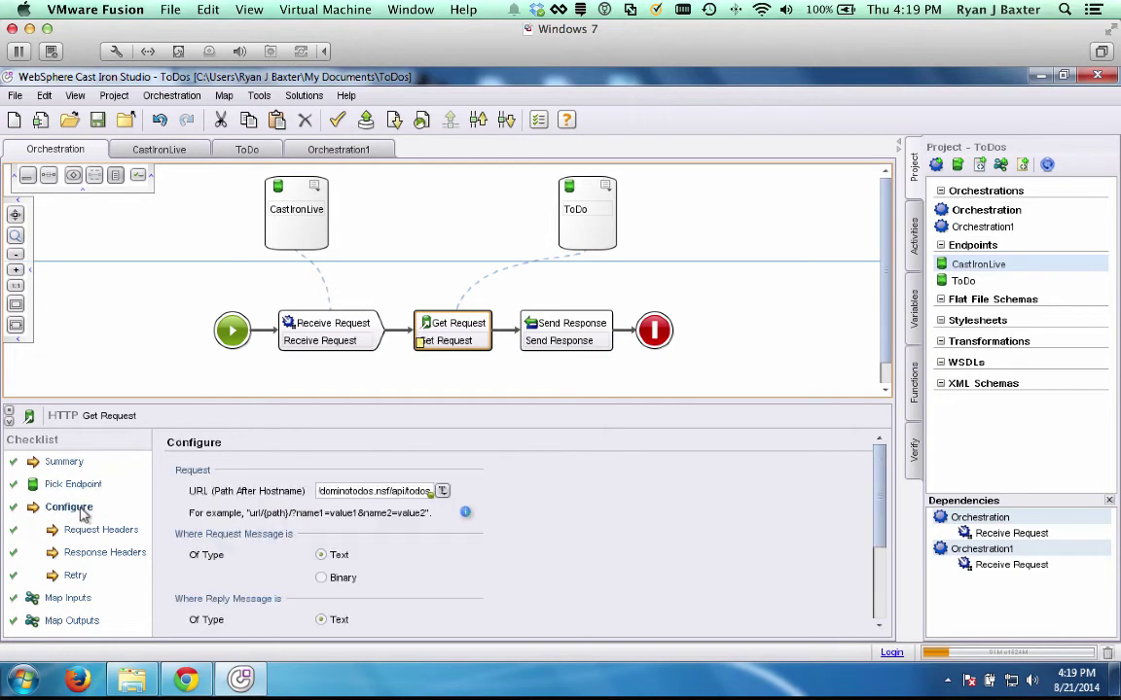
{"action": "triple_click", "coordinate": [350, 492]}
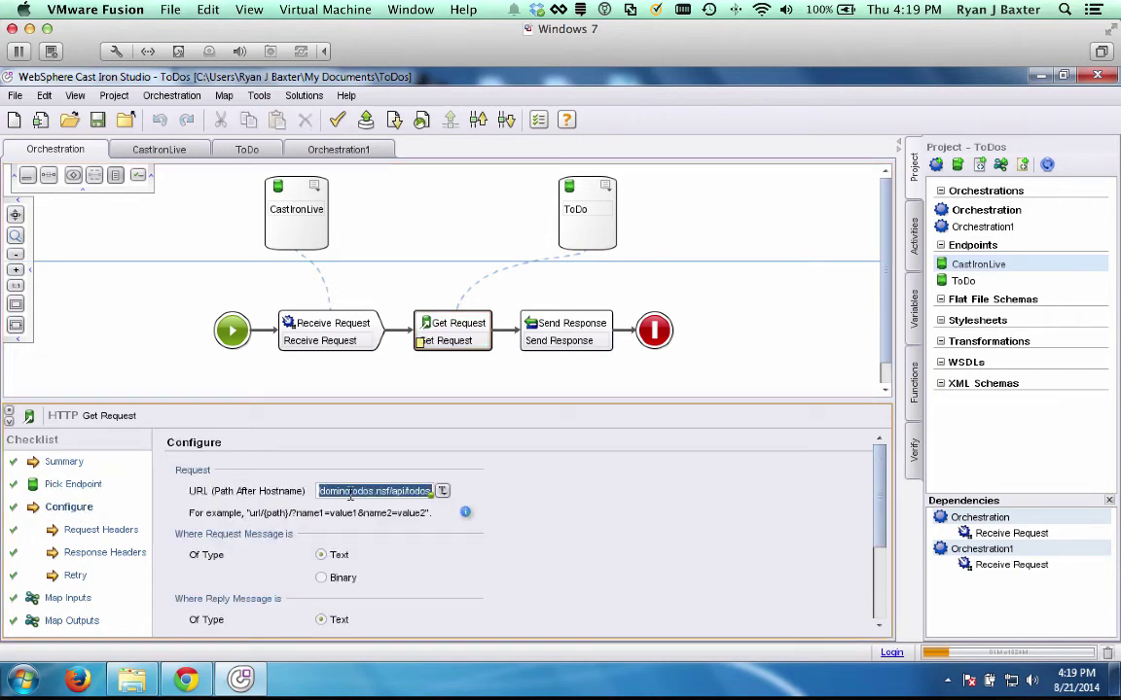
{"action": "left_click", "coordinate": [335, 146]}
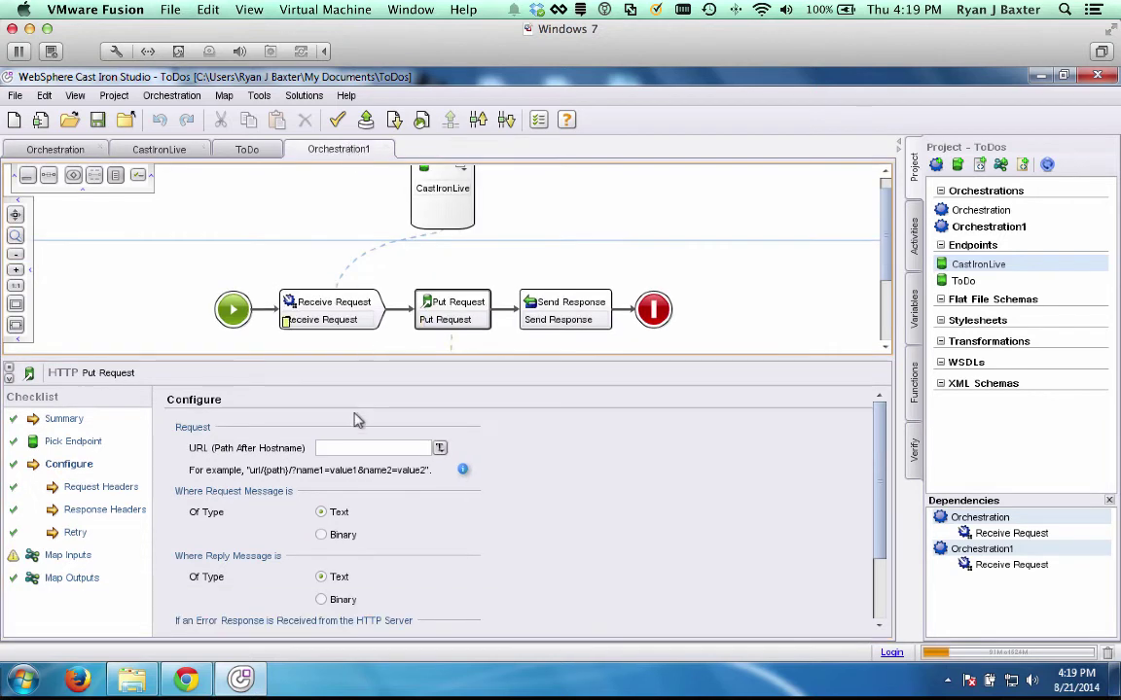
{"action": "left_click", "coordinate": [357, 451]}
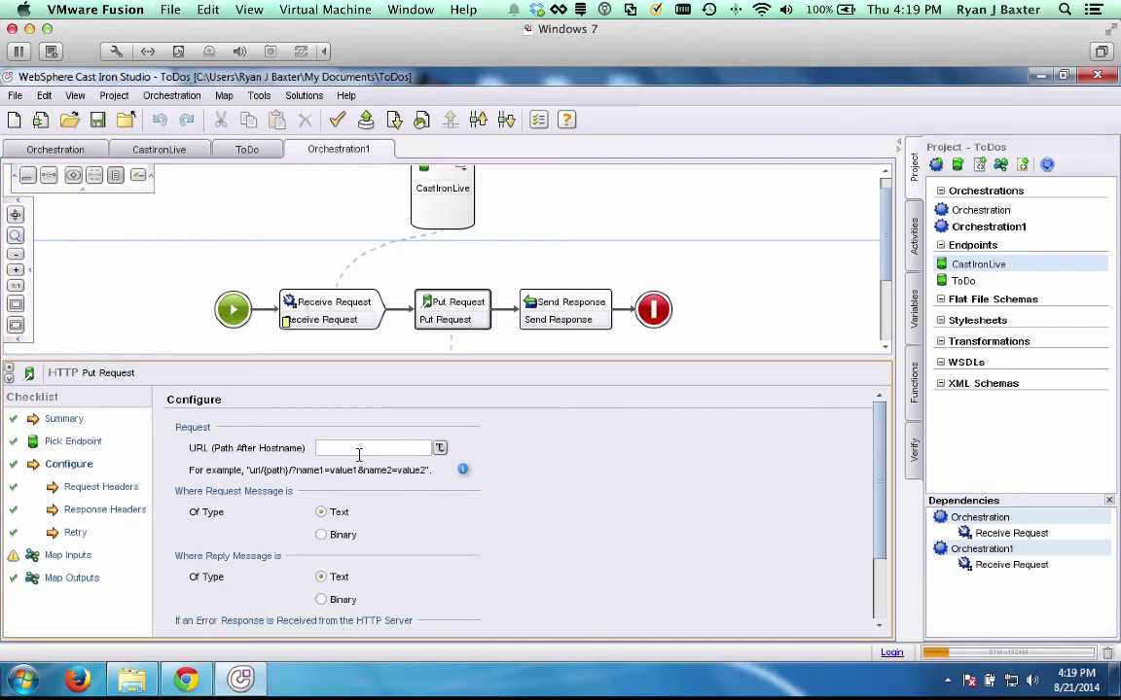
{"action": "key", "text": "ctrl+v"}
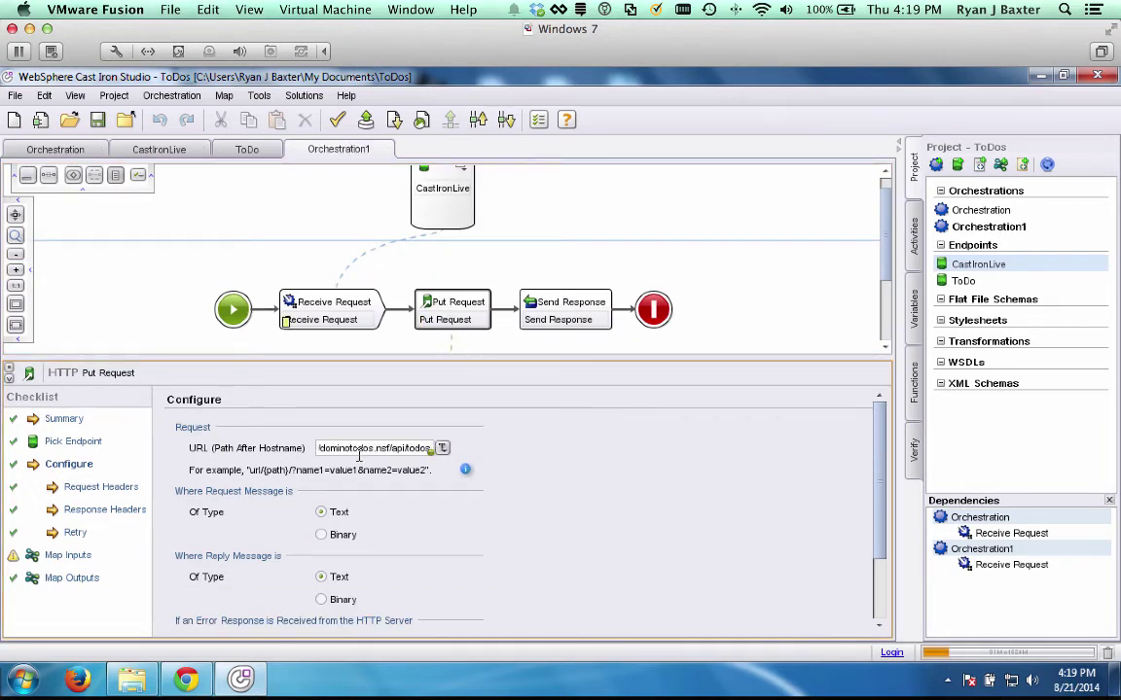
Append /{id} to the Put Request's URL path and include the pre-defined standard headers in its response headers
{"action": "type", "text": "/{id"}
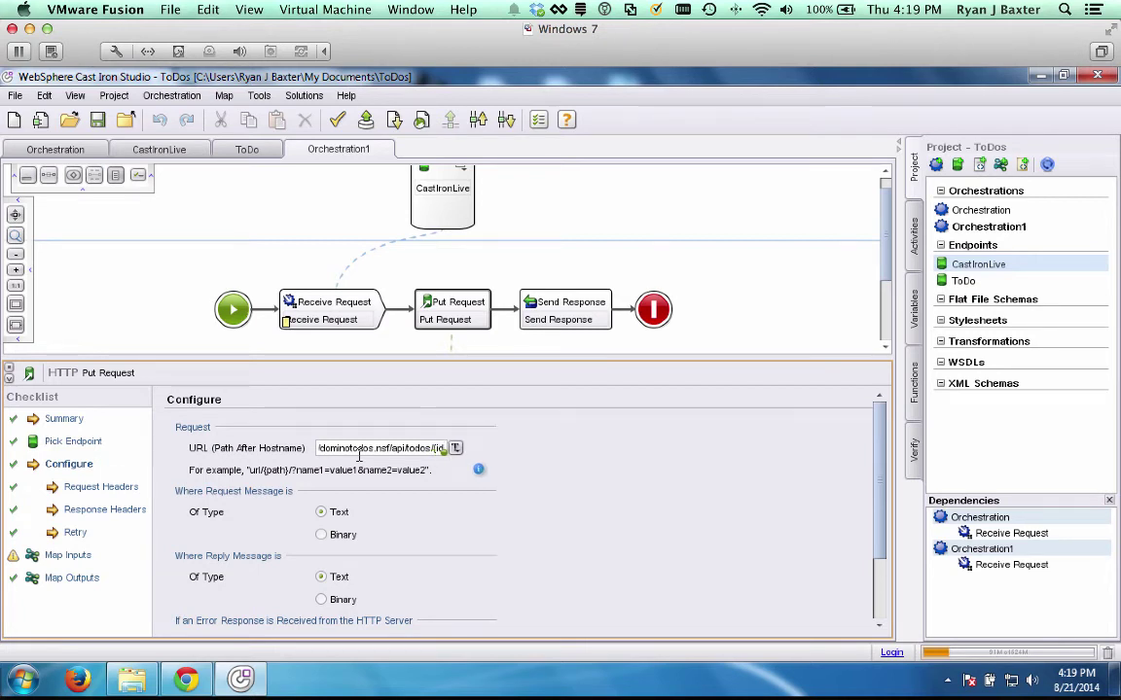
{"action": "type", "text": "}"}
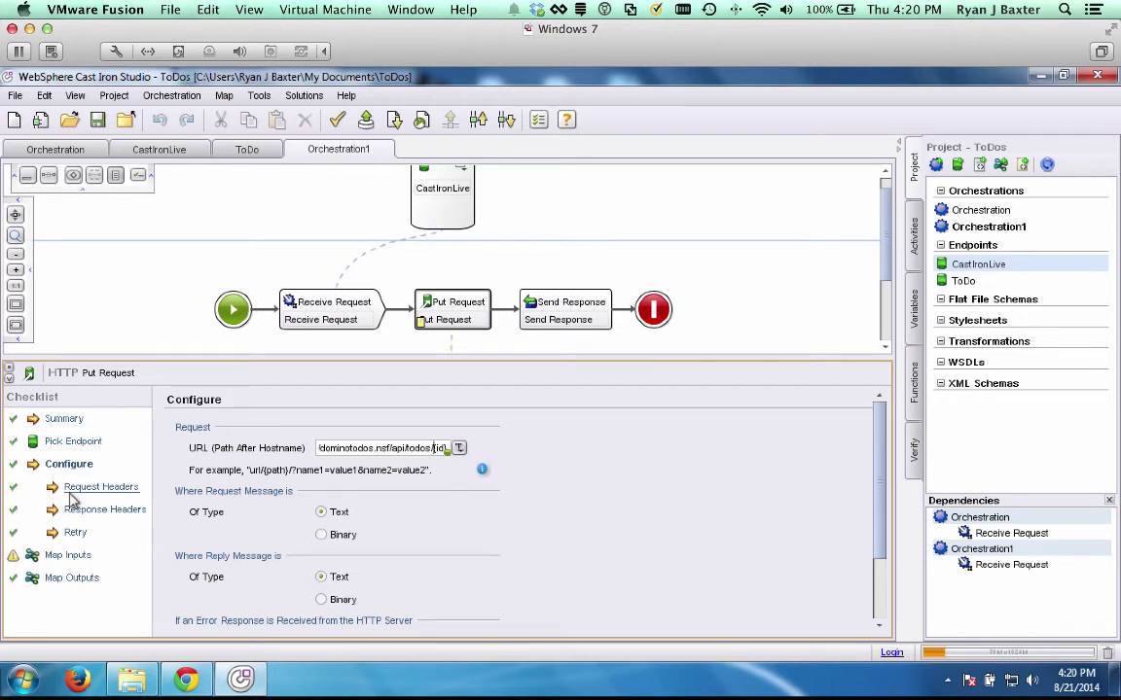
{"action": "left_click", "coordinate": [88, 509]}
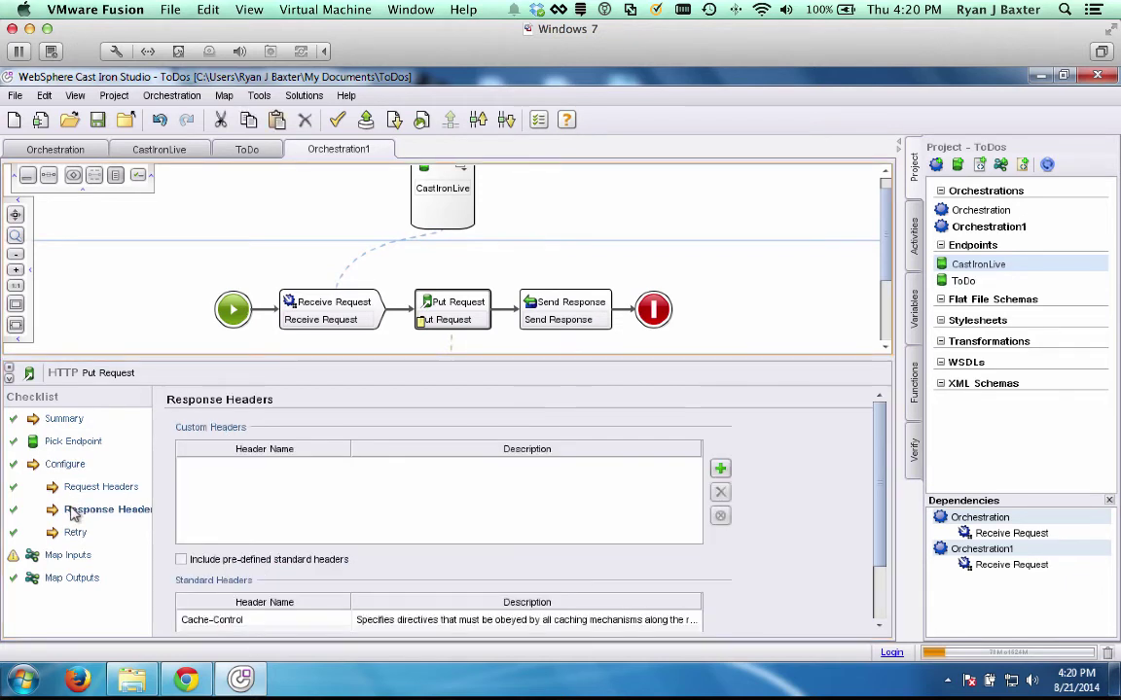
{"action": "left_click", "coordinate": [181, 561]}
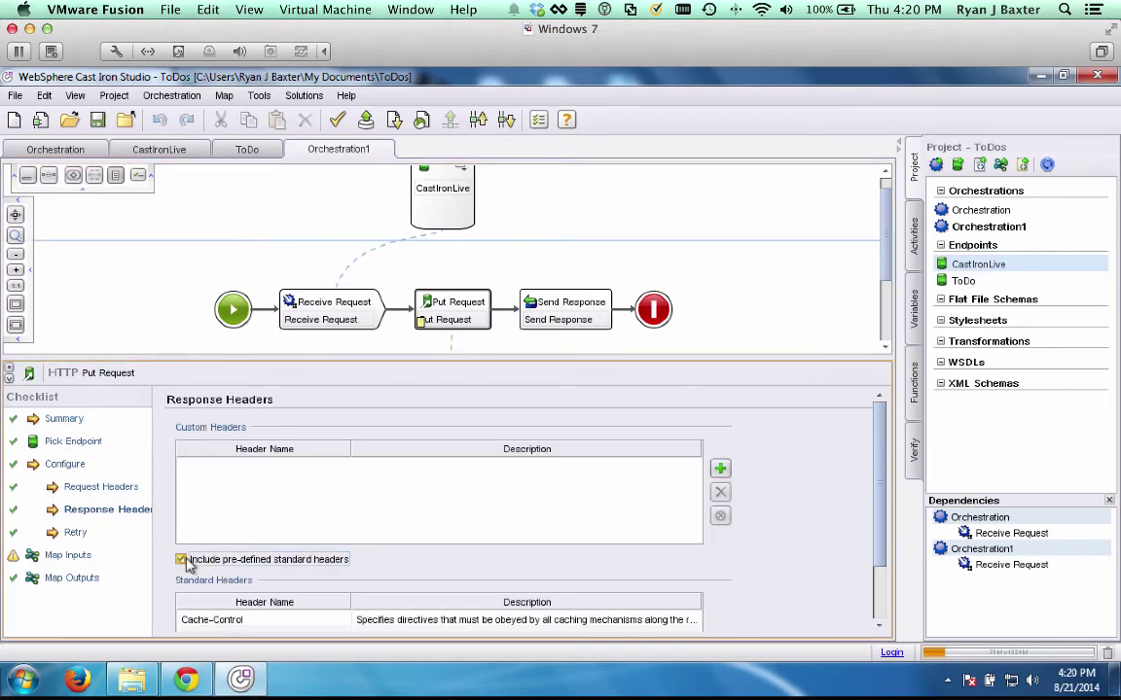
Add the id and input_body variables as inputs of the Put Request's input map
{"action": "left_click", "coordinate": [70, 557]}
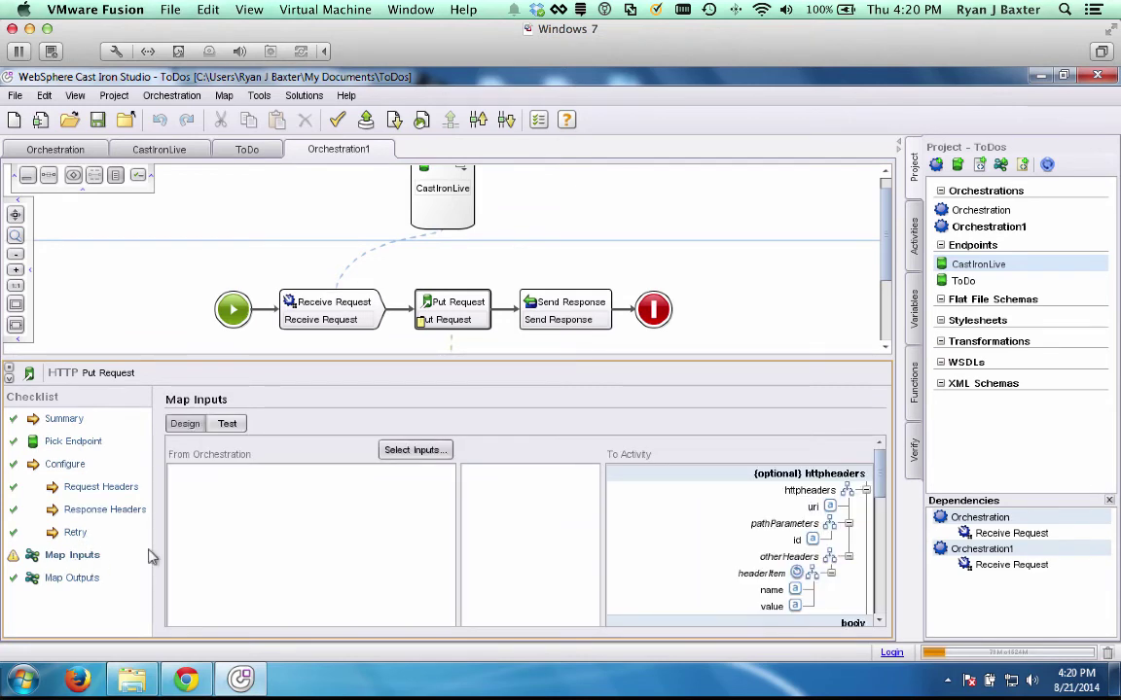
{"action": "left_click", "coordinate": [408, 450]}
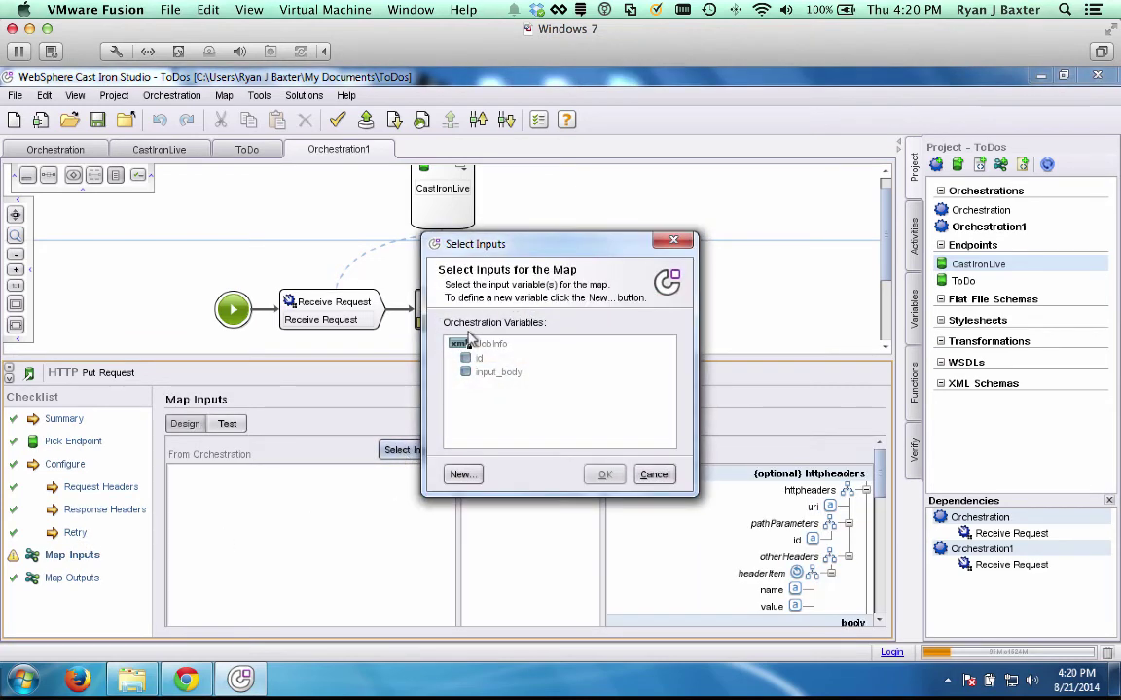
{"action": "left_click", "coordinate": [483, 359]}
{"action": "left_click", "coordinate": [496, 372]}
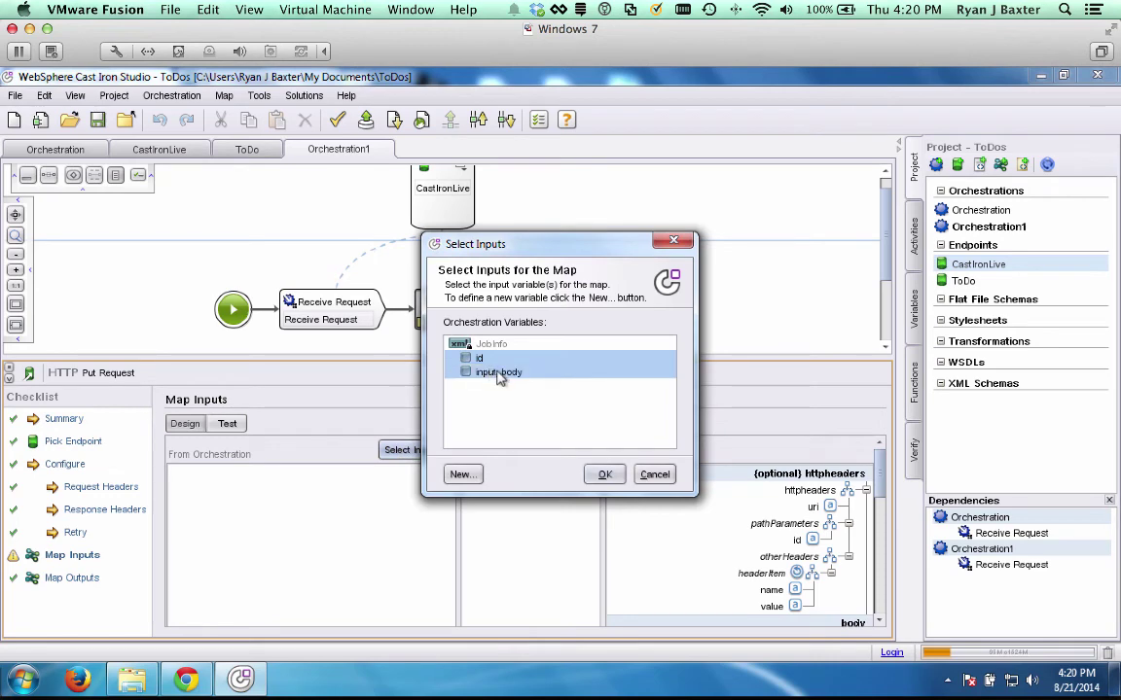
{"action": "left_click", "coordinate": [604, 474]}
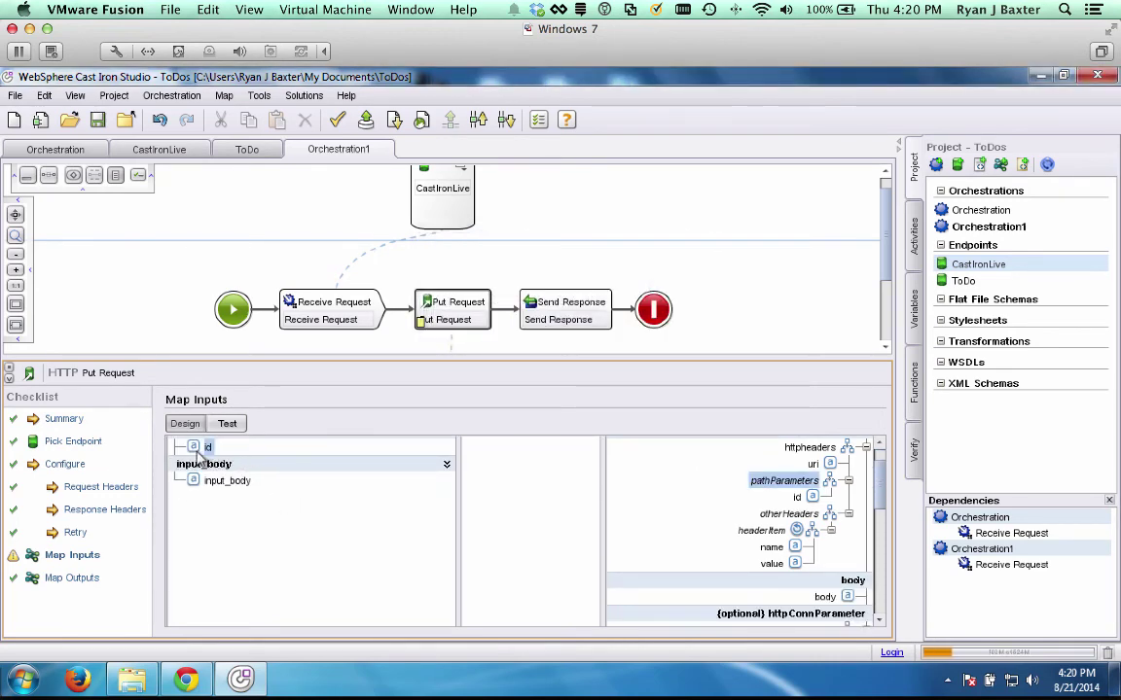
Map id to the id path parameter and input_body to the body in the Put Request's inputs
{"action": "left_click_drag", "start_coordinate": [201, 447], "coordinate": [822, 504]}
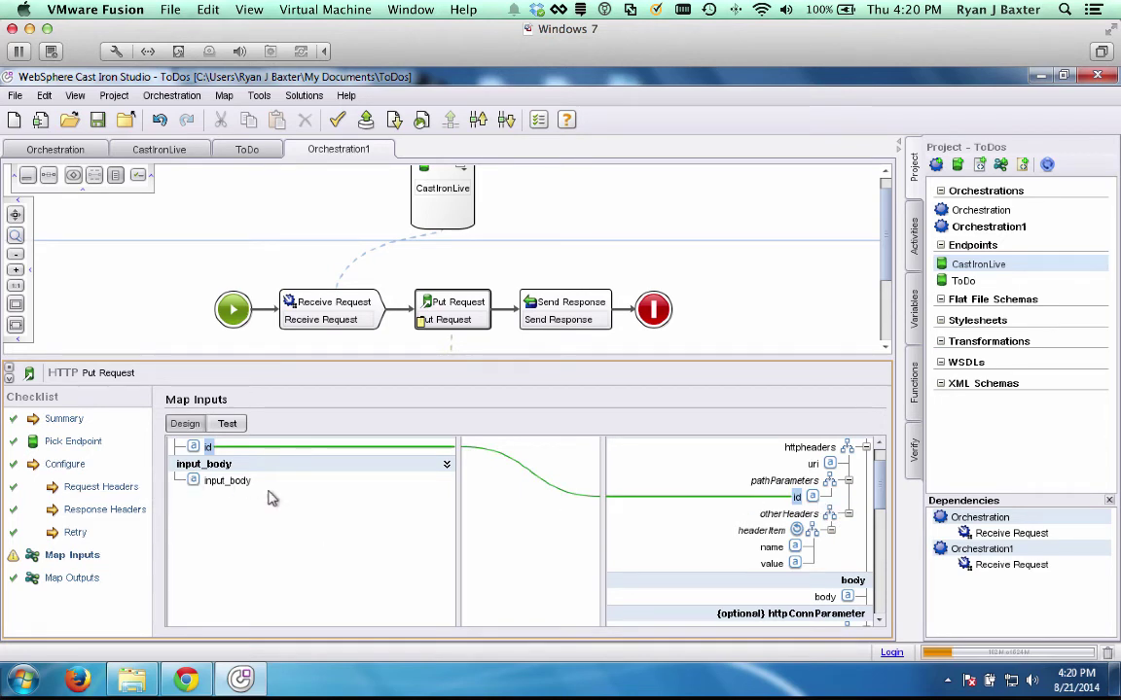
{"action": "left_click_drag", "start_coordinate": [200, 481], "coordinate": [843, 600]}
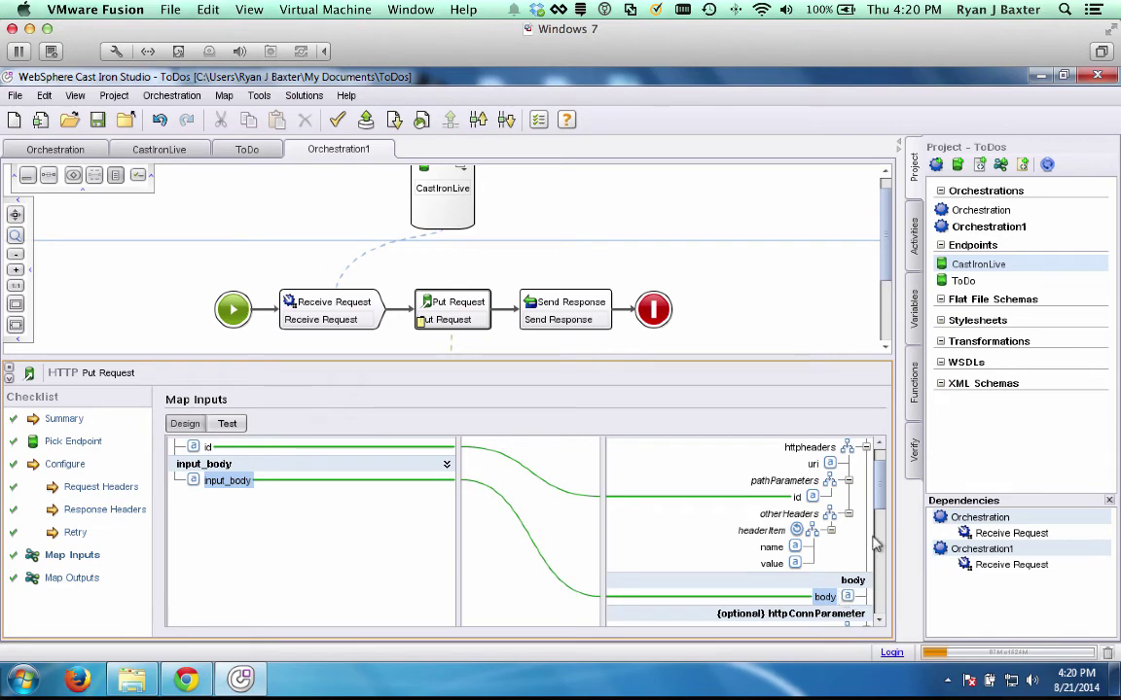
{"action": "mouse_move", "coordinate": [885, 501]}
{"action": "left_mouse_down"}
{"action": "mouse_move", "coordinate": [883, 530]}
{"action": "mouse_move", "coordinate": [882, 491]}
{"action": "left_mouse_up"}
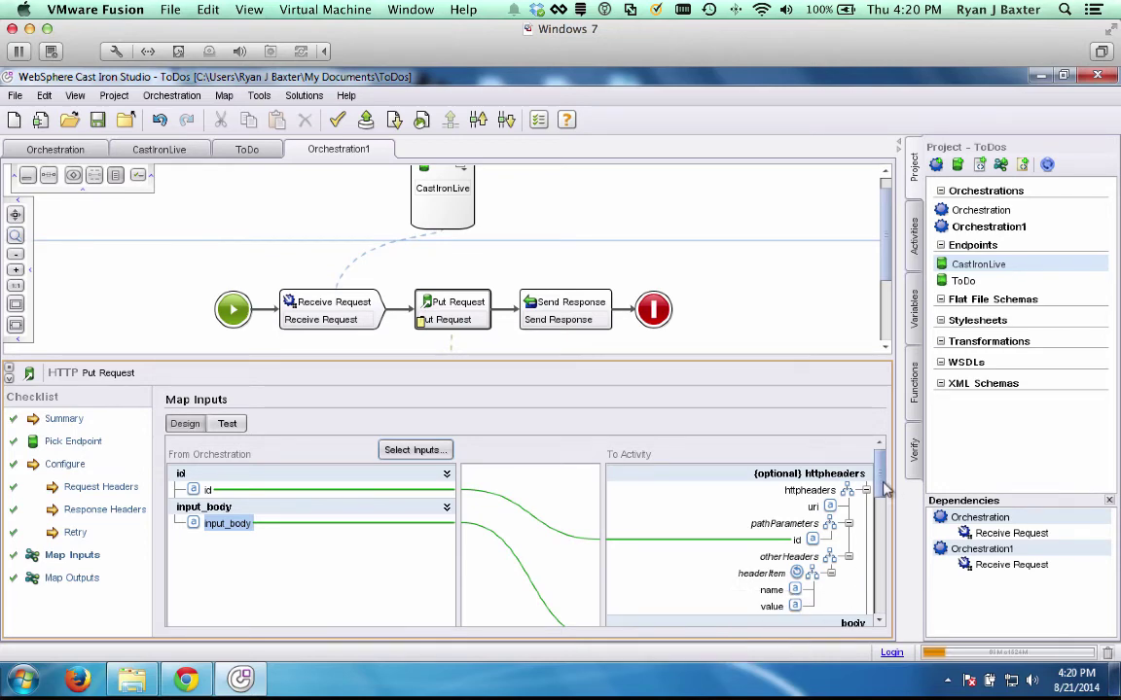
{"action": "left_click_drag", "start_coordinate": [885, 491], "coordinate": [880, 457]}
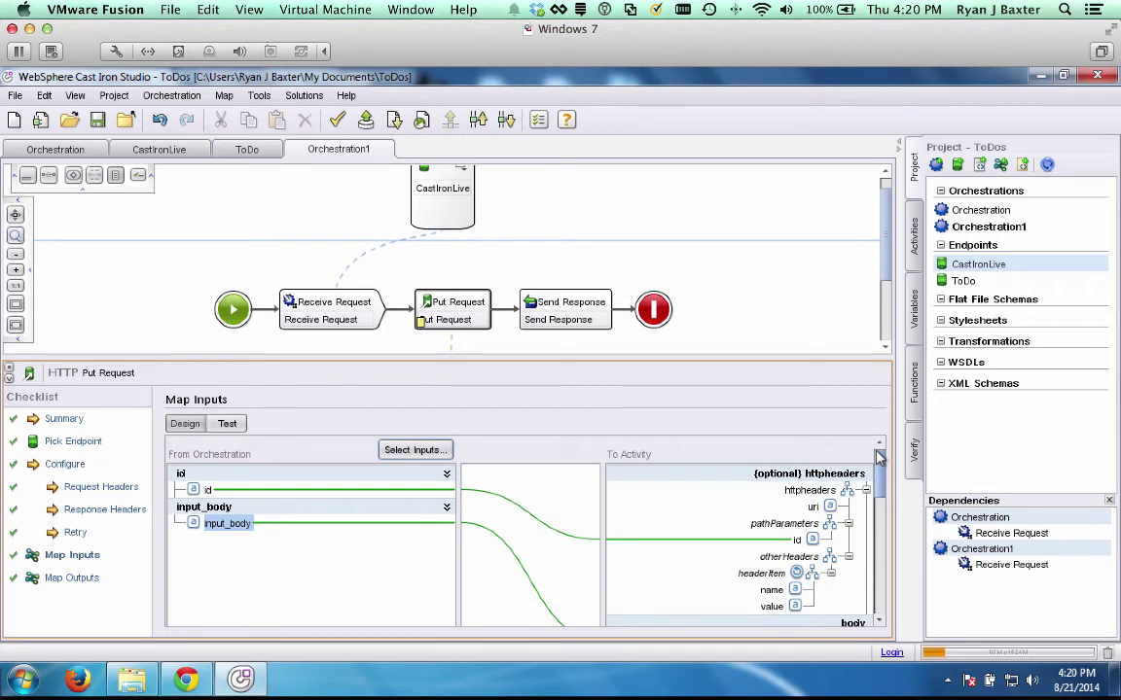
Create a string variable named content-length for the Put Request's output map
{"action": "left_click", "coordinate": [72, 578]}
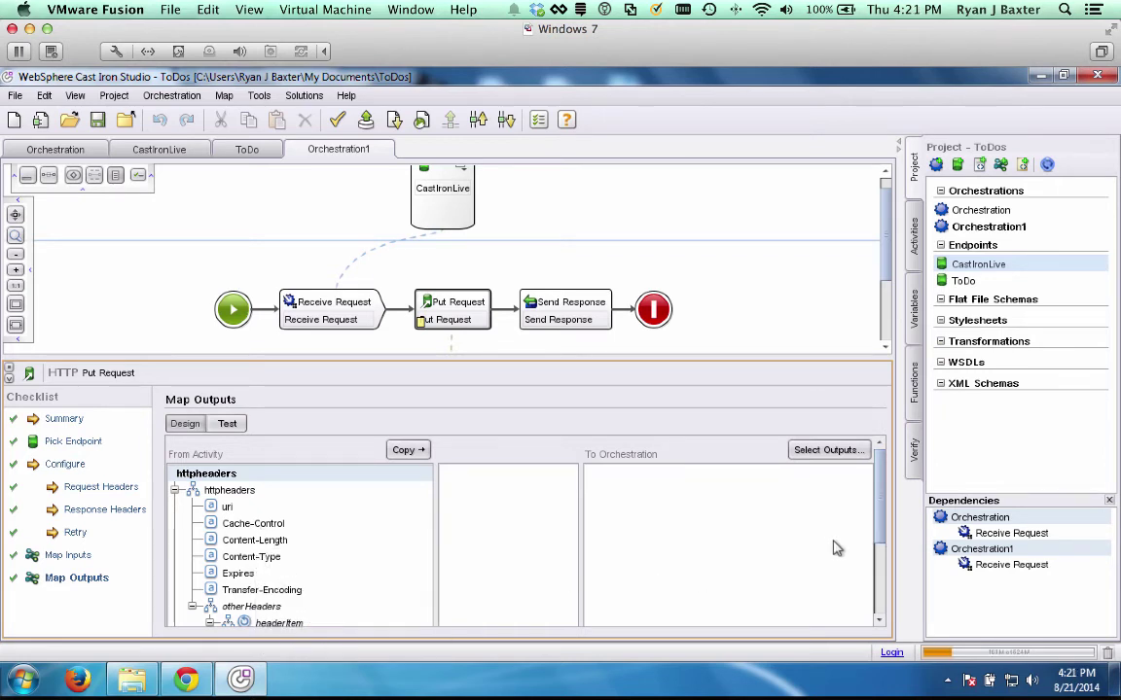
{"action": "mouse_move", "coordinate": [875, 518]}
{"action": "left_mouse_down"}
{"action": "mouse_move", "coordinate": [868, 627]}
{"action": "mouse_move", "coordinate": [875, 494]}
{"action": "left_mouse_up"}
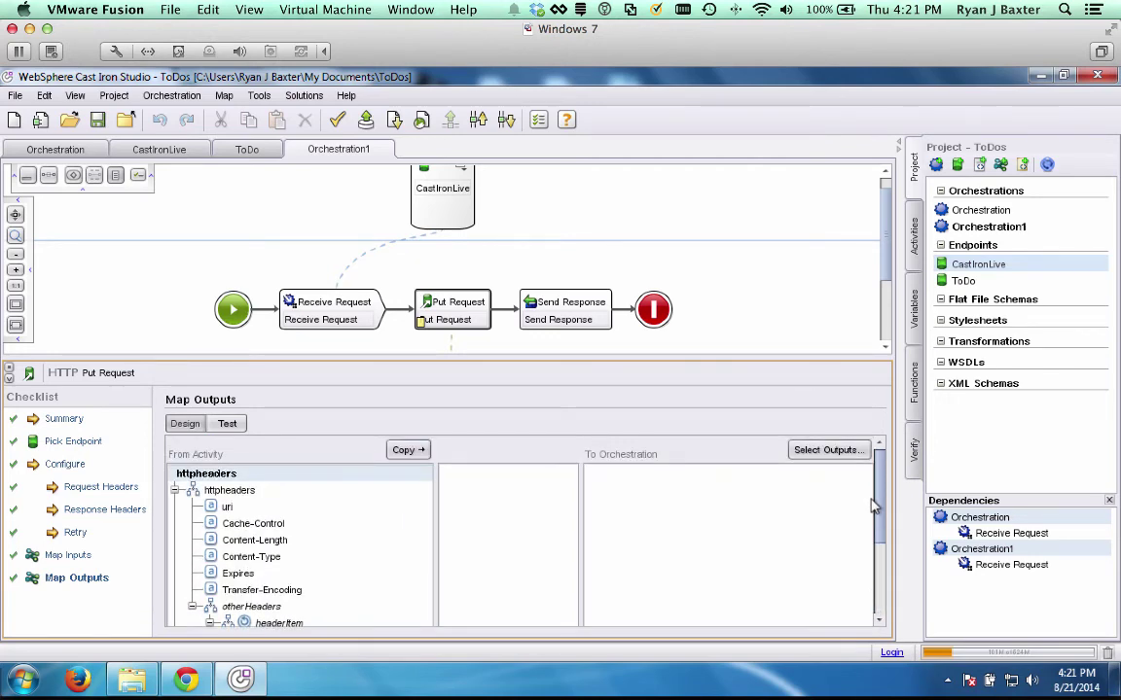
{"action": "left_click", "coordinate": [835, 450]}
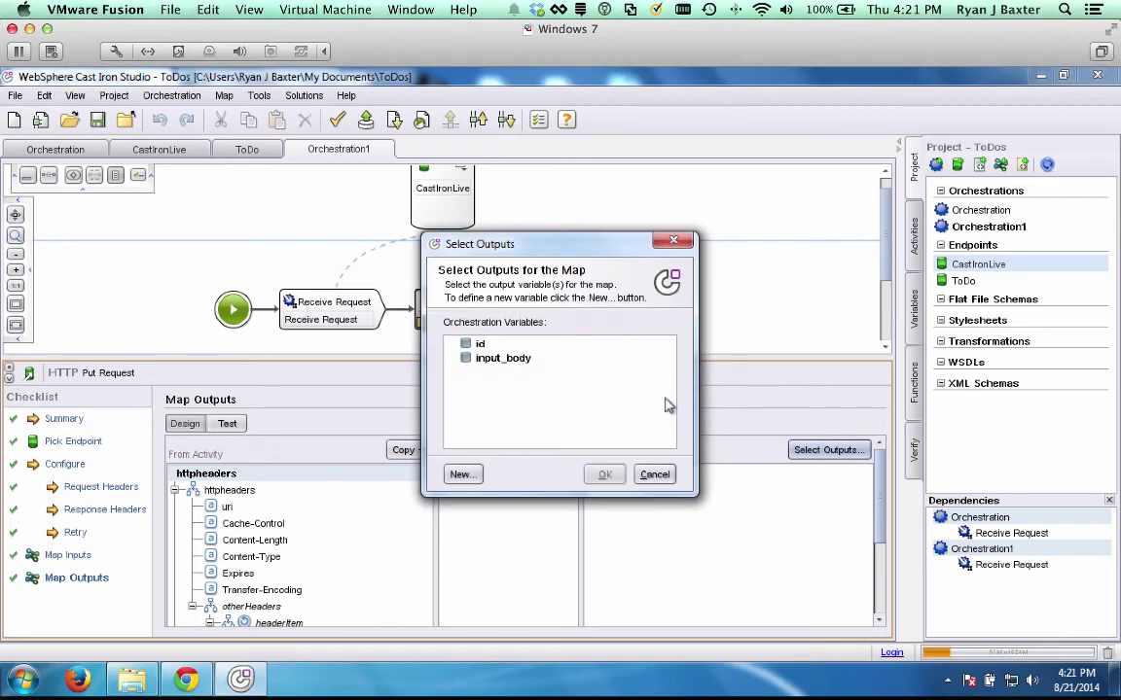
{"action": "left_click", "coordinate": [461, 474]}
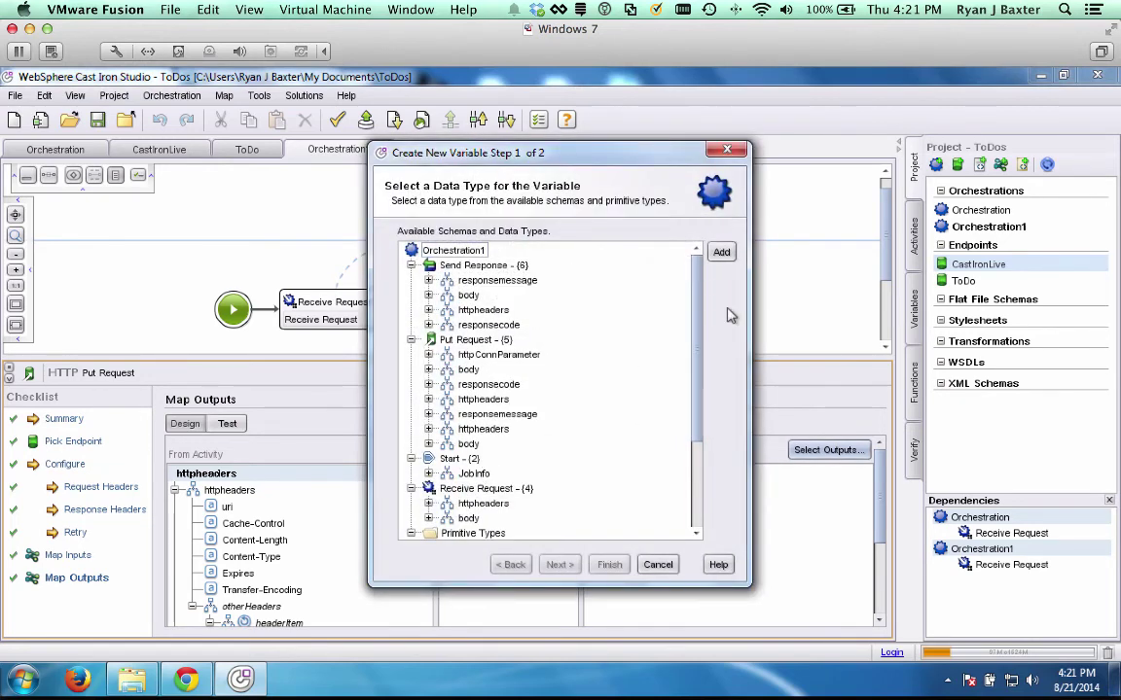
{"action": "scroll", "coordinate": [696, 350], "scroll_direction": "down", "scroll_amount": 3}
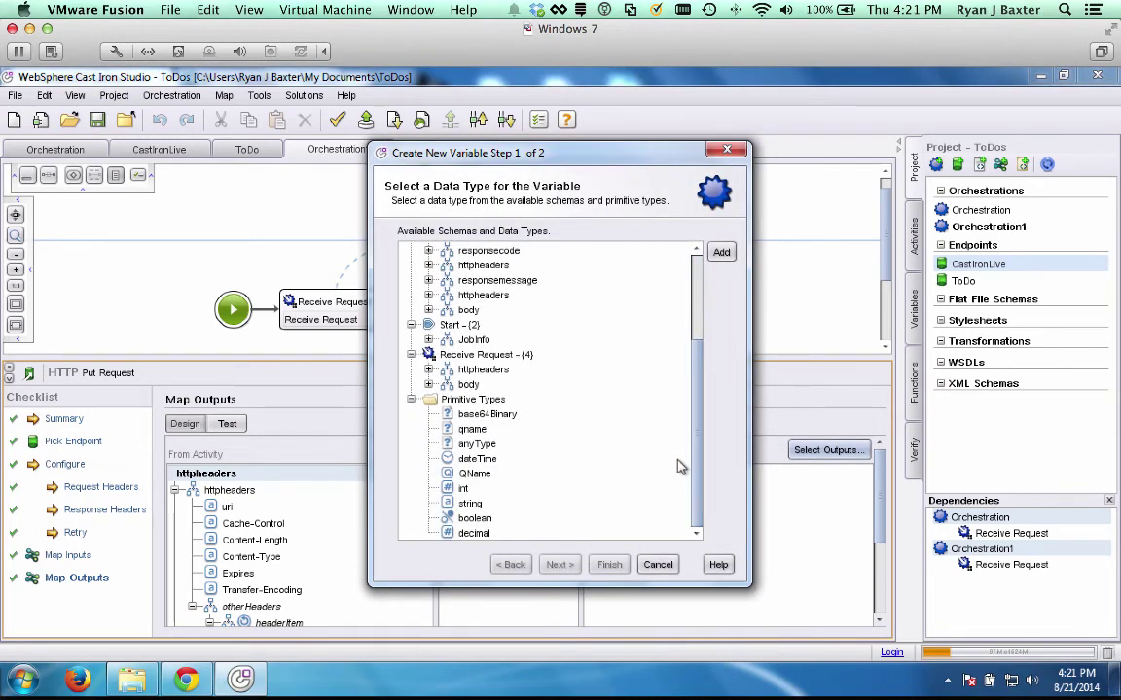
{"action": "double_click", "coordinate": [470, 503]}
{"action": "type", "text": "content-leng"}
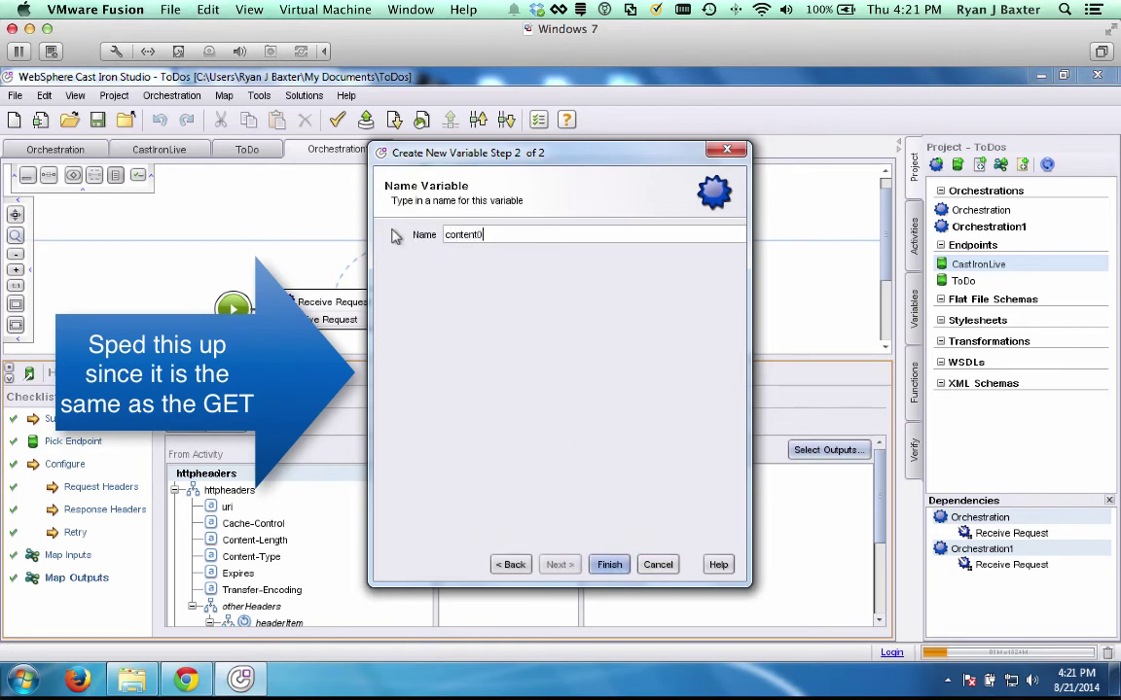
{"action": "type", "text": "th"}
{"action": "left_click", "coordinate": [609, 564]}
Create another string variable named content-type for the Put Request's outputs
{"action": "left_click", "coordinate": [463, 610]}
{"action": "scroll", "coordinate": [545, 409], "scroll_direction": "down", "scroll_amount": 3}
{"action": "left_click", "coordinate": [538, 500]}
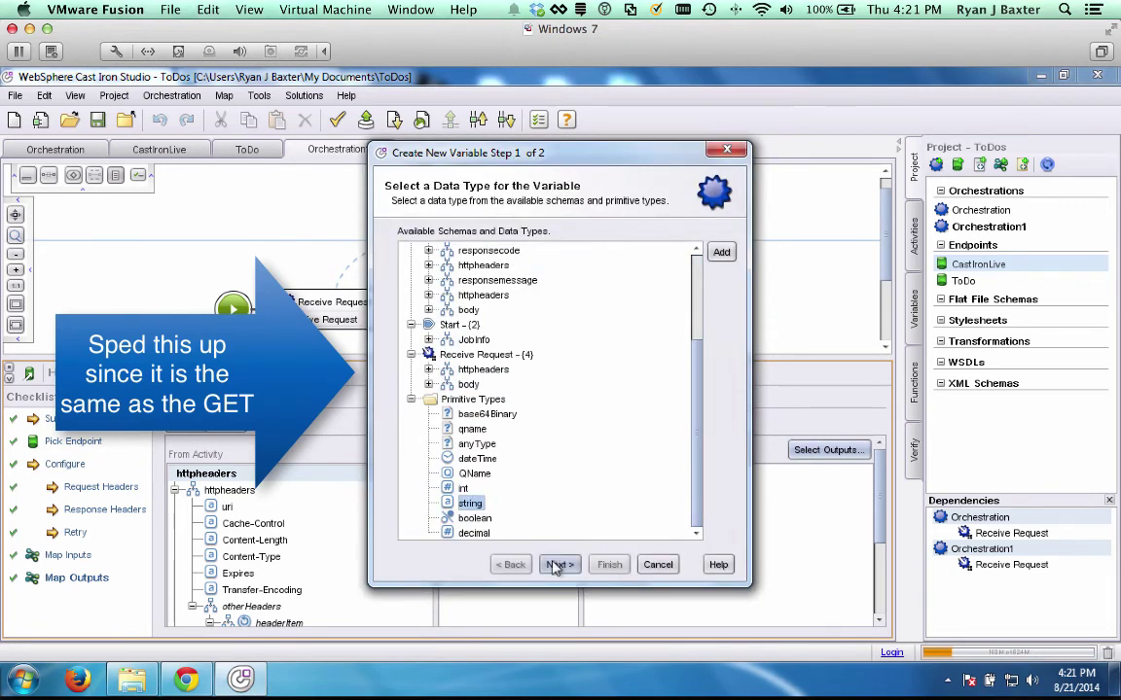
{"action": "left_click", "coordinate": [560, 564]}
{"action": "type", "text": "content-type"}
{"action": "left_click", "coordinate": [609, 564]}
Create a string variable named response-body for the Put Request's outputs
{"action": "left_click", "coordinate": [463, 610]}
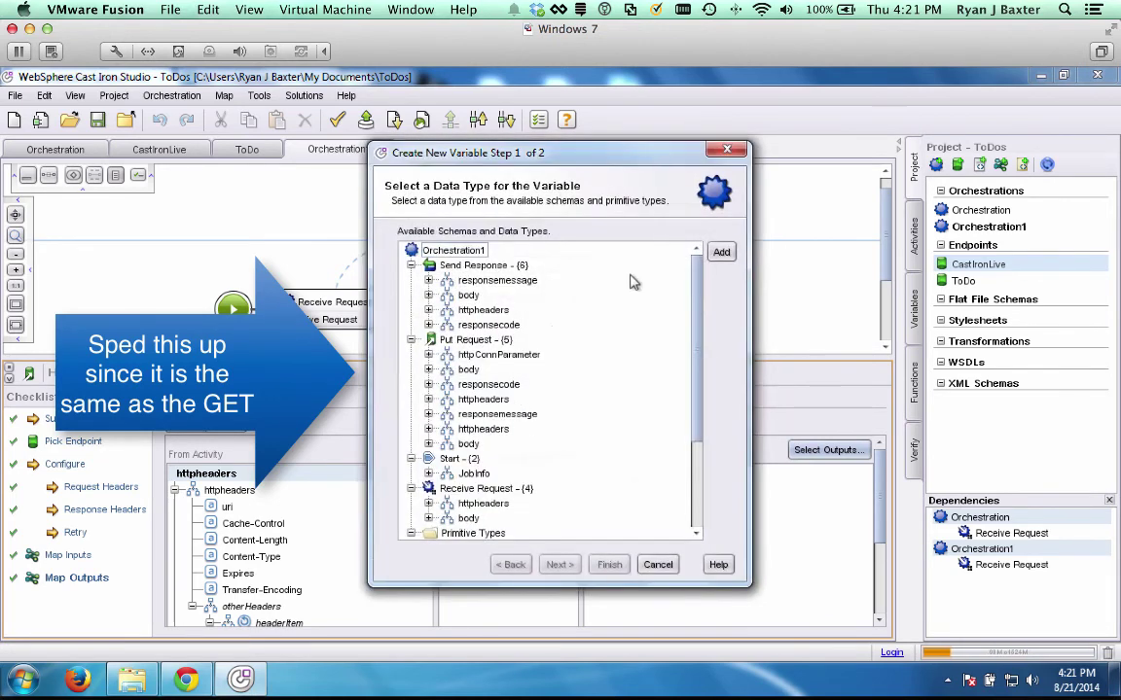
{"action": "scroll", "coordinate": [632, 389], "scroll_direction": "down", "scroll_amount": 5}
{"action": "left_click", "coordinate": [470, 502]}
{"action": "left_click", "coordinate": [559, 564]}
{"action": "type", "text": "response-body"}
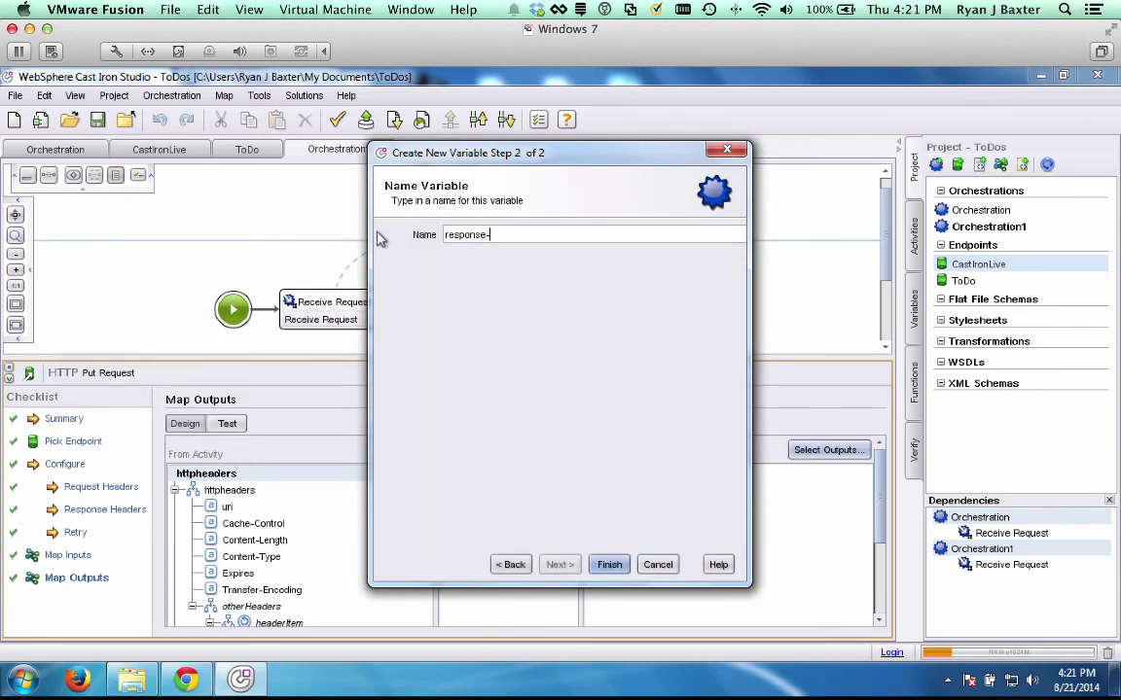
{"action": "left_click", "coordinate": [609, 564]}
Create an int variable named response-code for the Put Request's outputs
{"action": "left_click", "coordinate": [465, 476]}
{"action": "scroll", "coordinate": [537, 375], "scroll_direction": "down", "scroll_amount": 5}
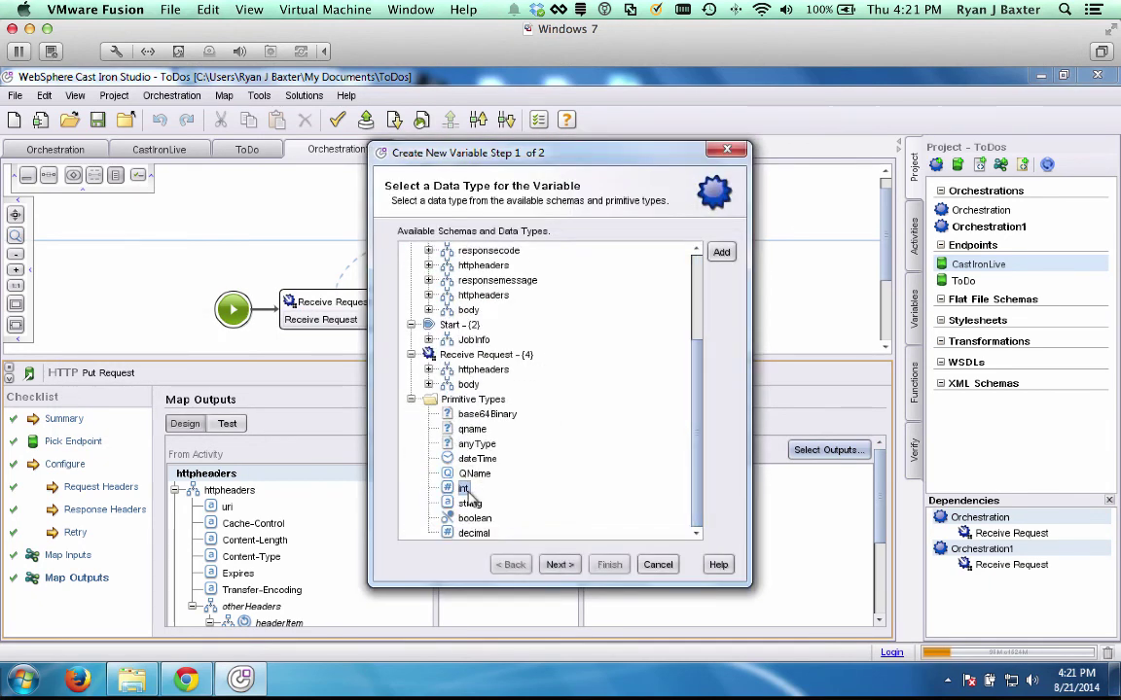
{"action": "left_click", "coordinate": [477, 499]}
{"action": "left_click", "coordinate": [559, 565]}
{"action": "key", "text": "BackSpace"}
{"action": "key", "text": "BackSpace"}
{"action": "key", "text": "BackSpace"}
{"action": "type", "text": "response-code"}
{"action": "left_click", "coordinate": [609, 564]}
Create a string variable named response-message and add the five variables from content-length through response-message as outputs of the Put Request's map
{"action": "left_click", "coordinate": [463, 609]}
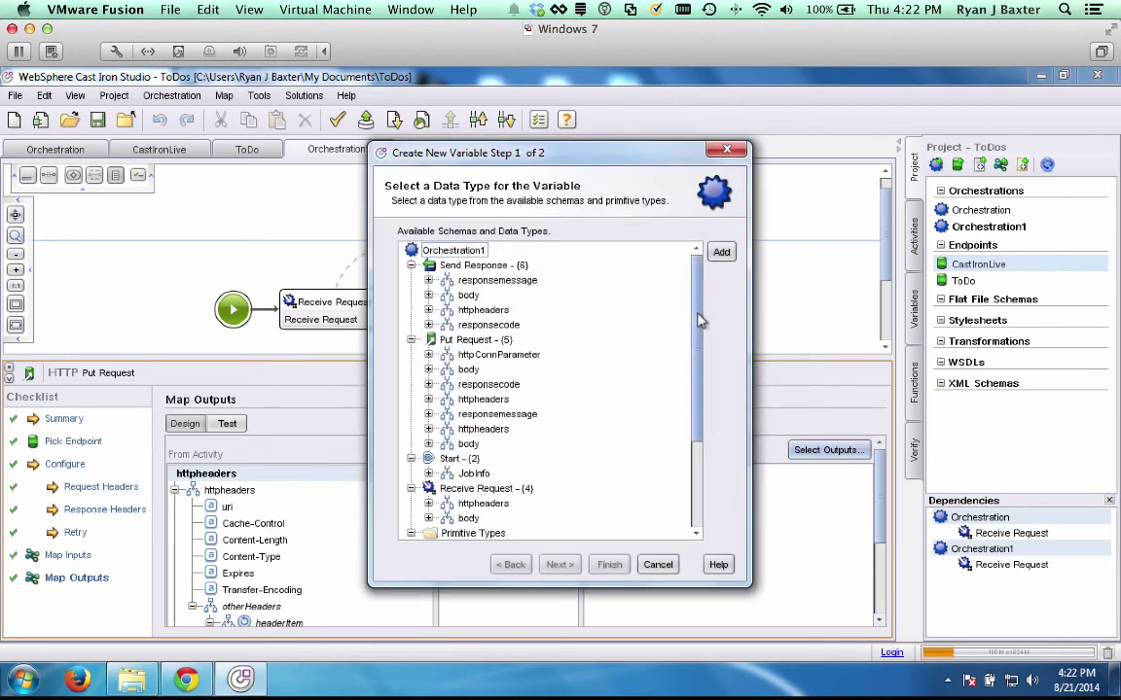
{"action": "scroll", "coordinate": [538, 389], "scroll_direction": "down", "scroll_amount": 5}
{"action": "left_click", "coordinate": [470, 503]}
{"action": "left_click", "coordinate": [560, 564]}
{"action": "double_click", "coordinate": [452, 233]}
{"action": "type", "text": "response-message"}
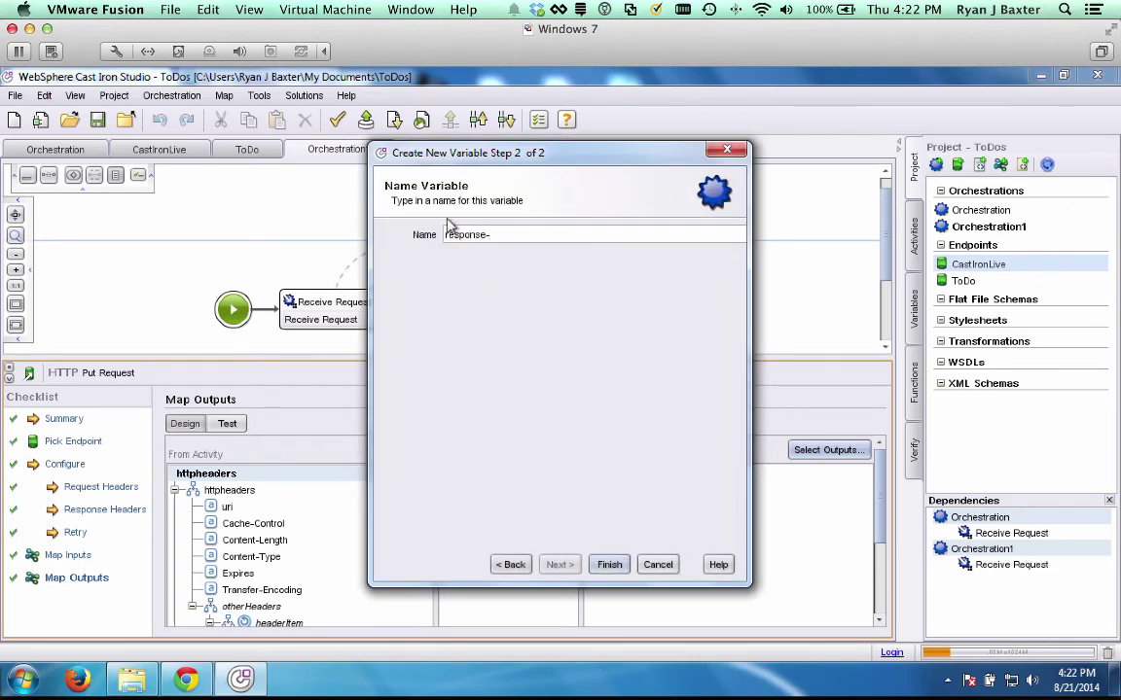
{"action": "left_click", "coordinate": [607, 567]}
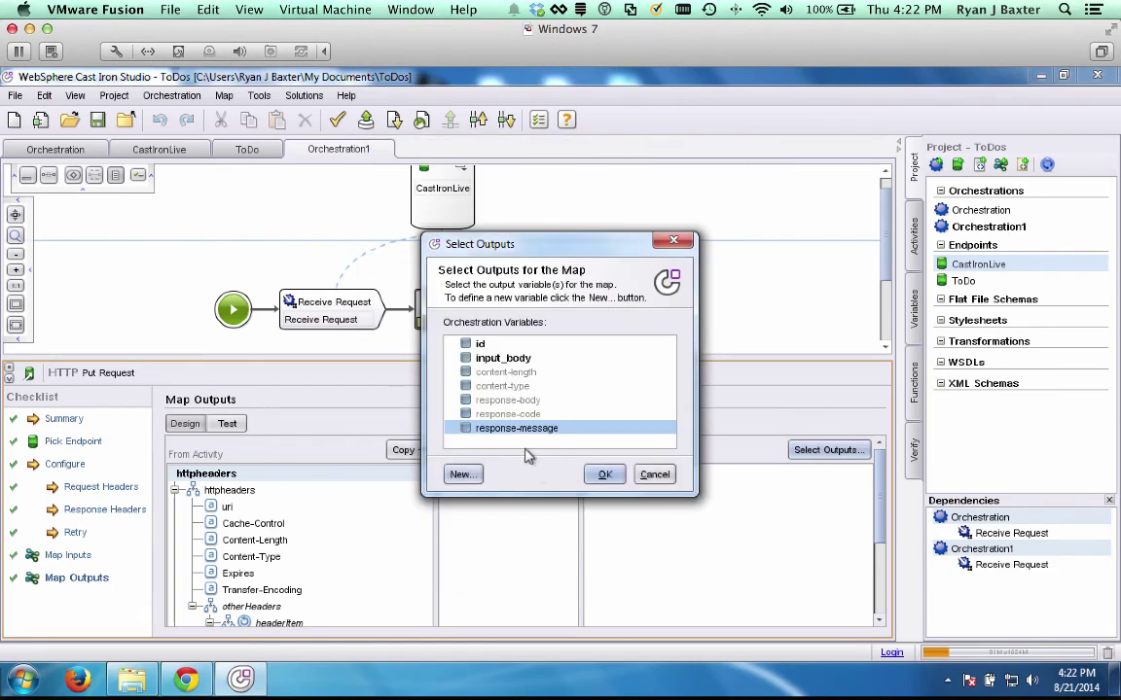
{"action": "left_click", "coordinate": [505, 374], "text": "shift"}
{"action": "left_click", "coordinate": [604, 474]}
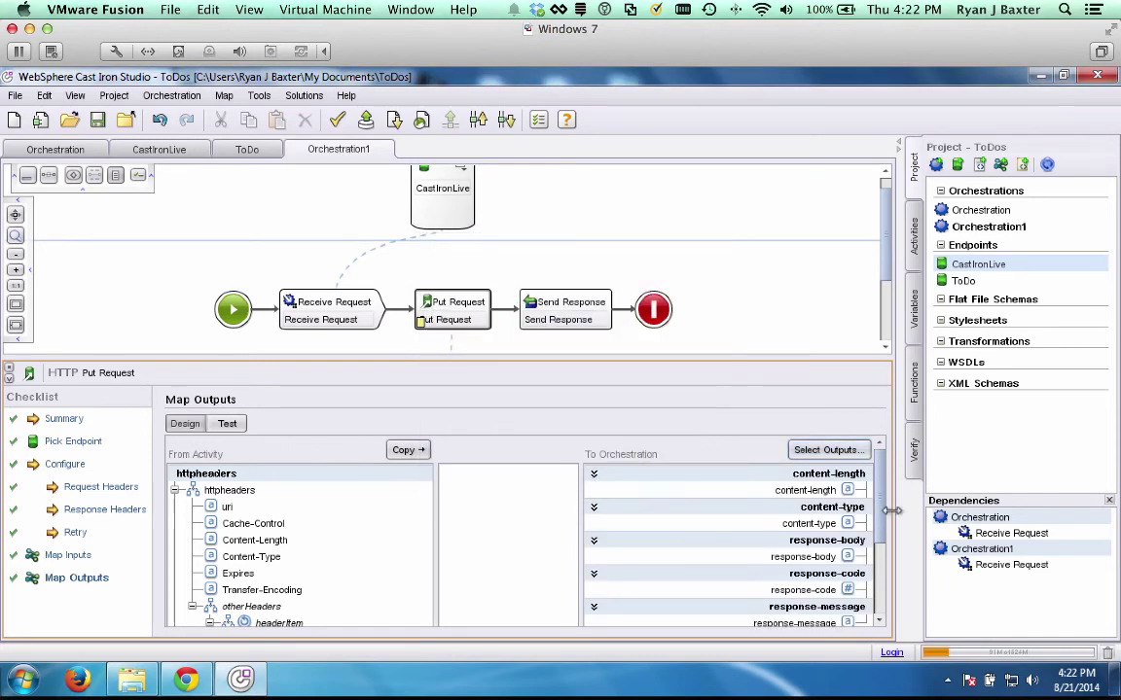
Map the Put Request's Content-Length, Content-Type, body, responsecode and responsemessage to their matching orchestration variables
{"action": "mouse_move", "coordinate": [885, 518]}
{"action": "left_mouse_down"}
{"action": "mouse_move", "coordinate": [880, 561]}
{"action": "mouse_move", "coordinate": [880, 533]}
{"action": "left_mouse_up"}
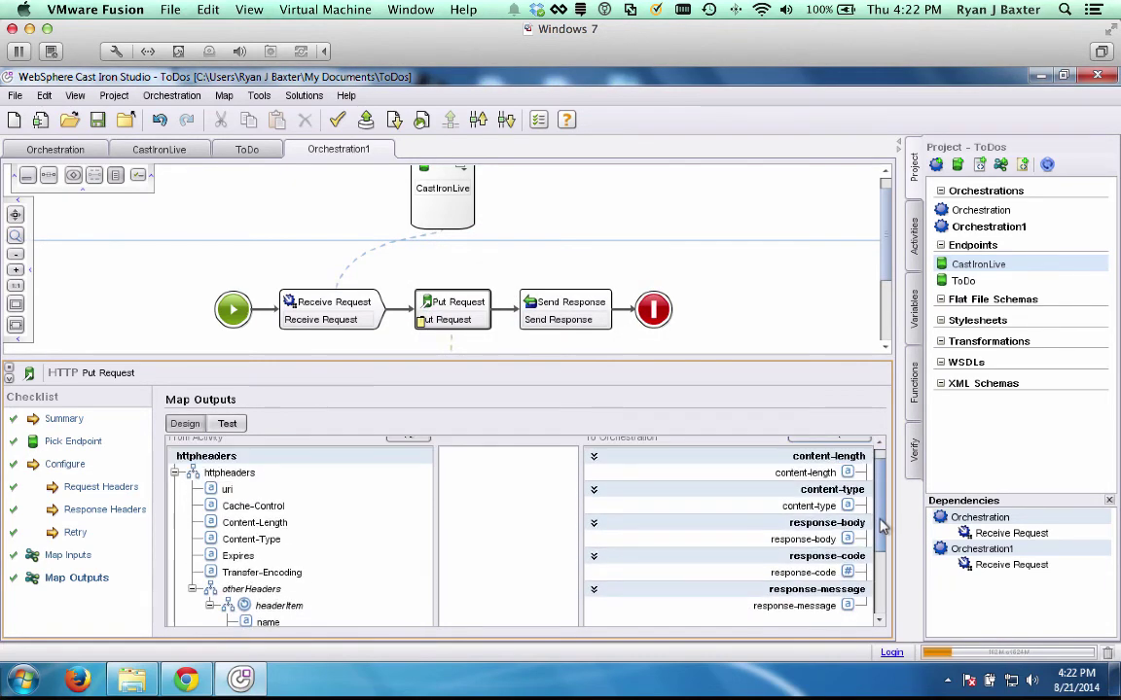
{"action": "left_click_drag", "start_coordinate": [248, 523], "coordinate": [806, 474]}
{"action": "left_click_drag", "start_coordinate": [243, 540], "coordinate": [882, 534]}
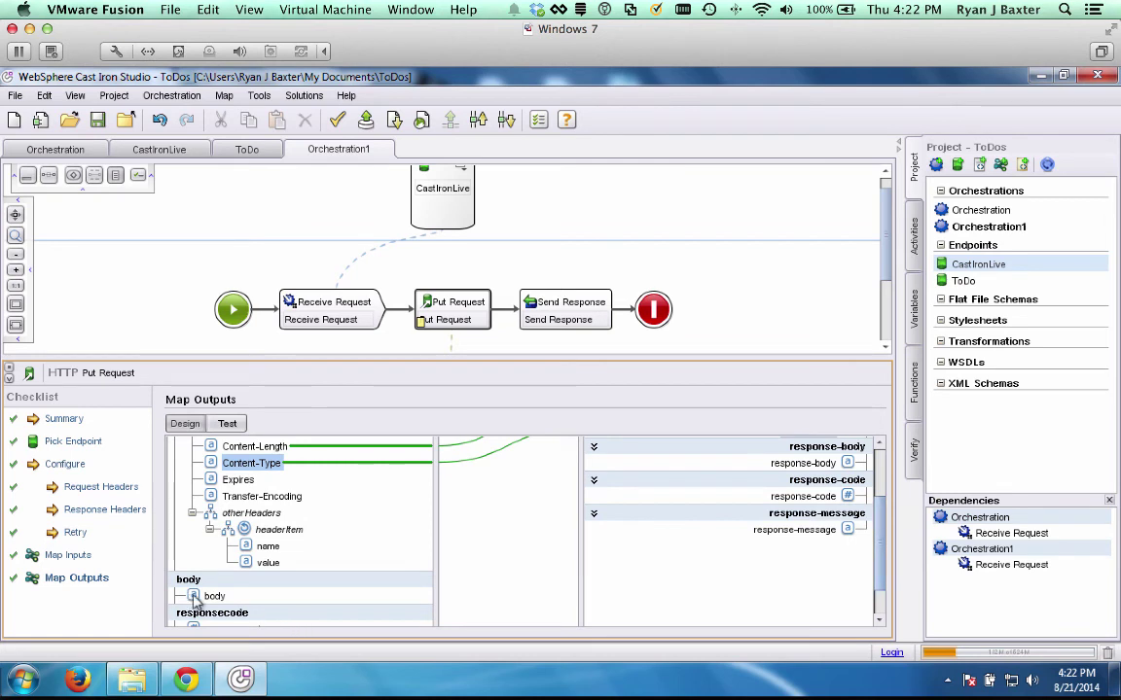
{"action": "left_click_drag", "start_coordinate": [194, 597], "coordinate": [811, 466]}
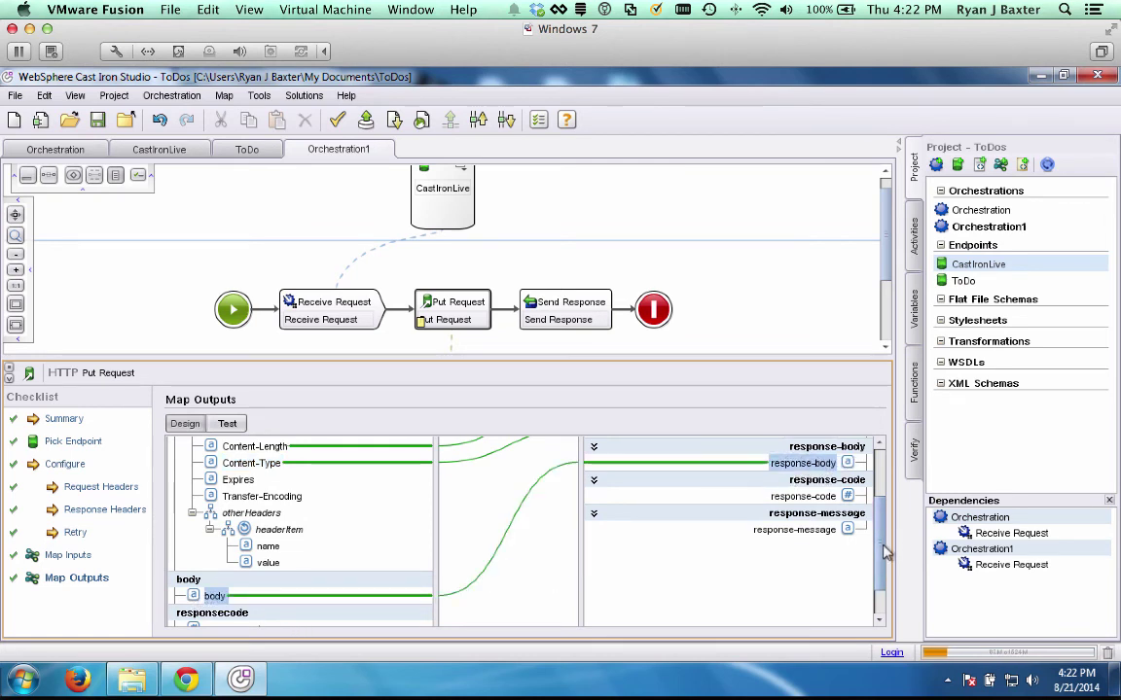
{"action": "left_click_drag", "start_coordinate": [884, 551], "coordinate": [883, 588]}
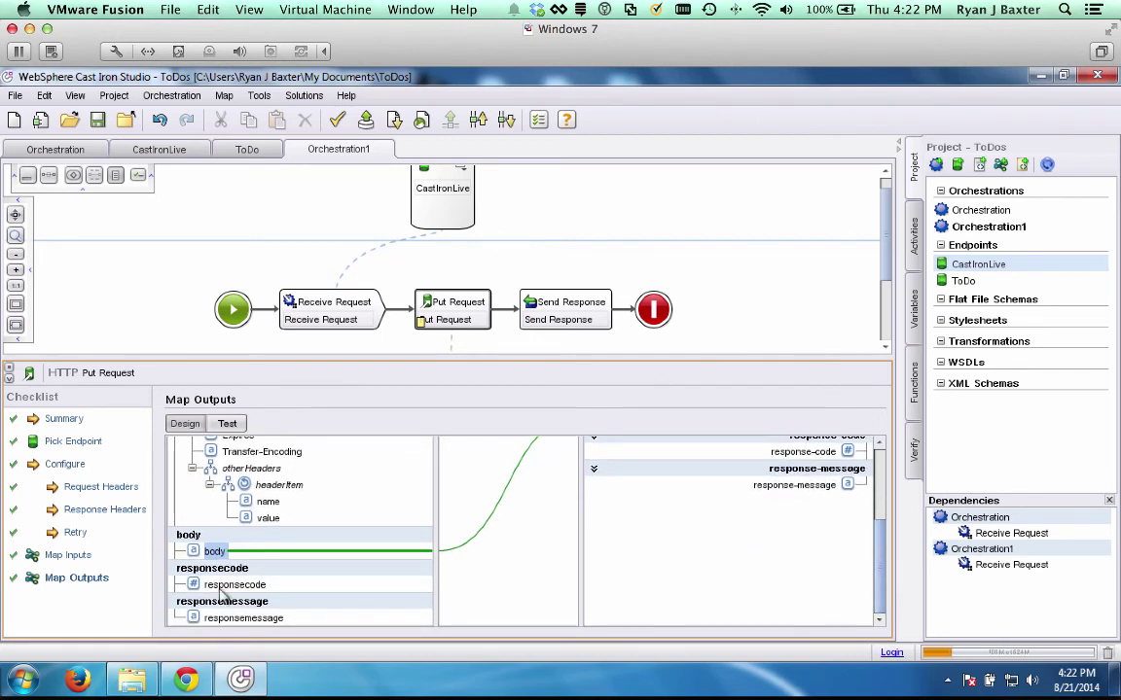
{"action": "left_click_drag", "start_coordinate": [195, 585], "coordinate": [795, 457]}
{"action": "left_click_drag", "start_coordinate": [202, 623], "coordinate": [820, 491]}
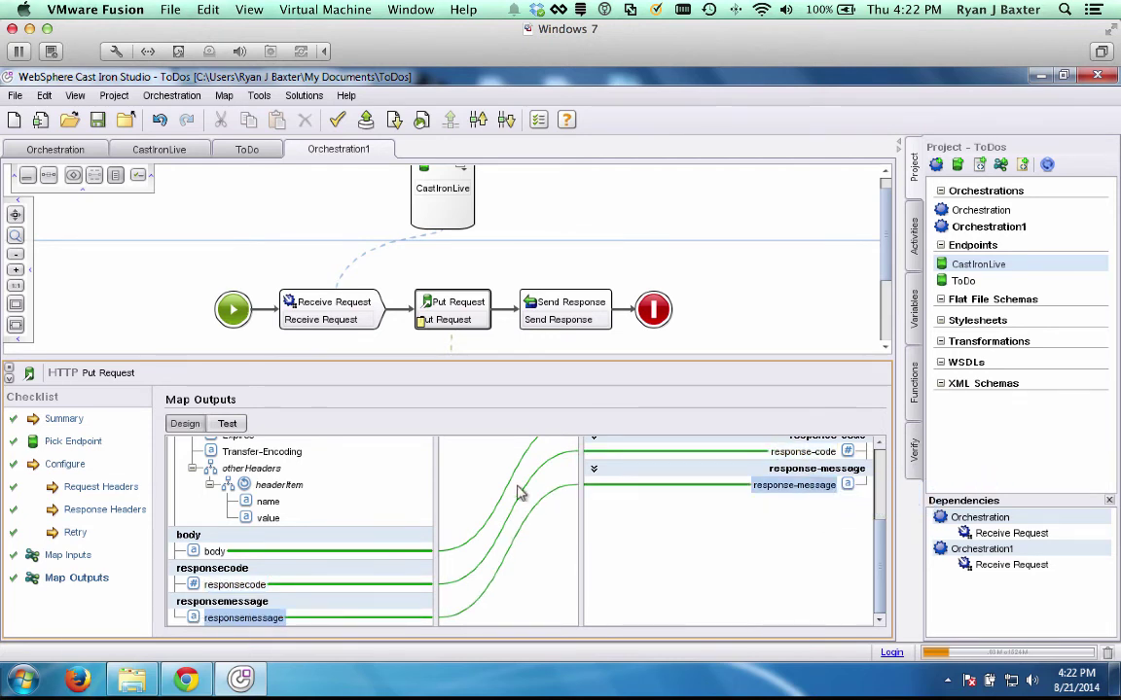
Set Orchestration1's Receive Request to require a reply
{"action": "left_click", "coordinate": [558, 310]}
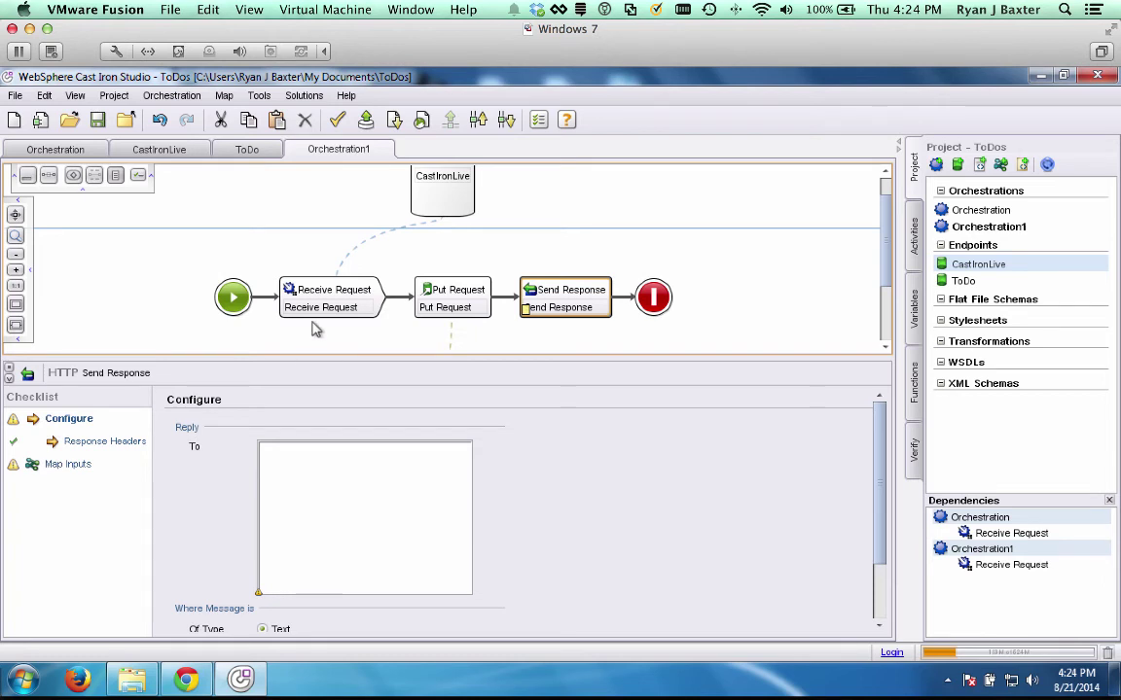
{"action": "left_click", "coordinate": [329, 298]}
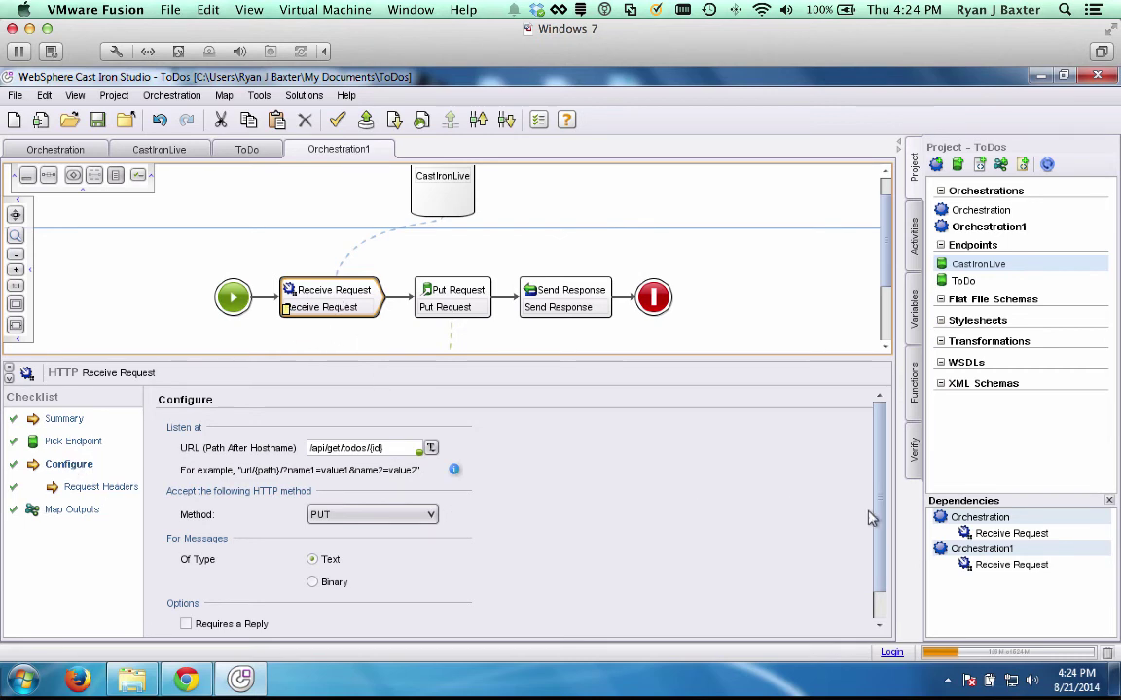
{"action": "scroll", "coordinate": [873, 545], "scroll_direction": "down", "scroll_amount": 1}
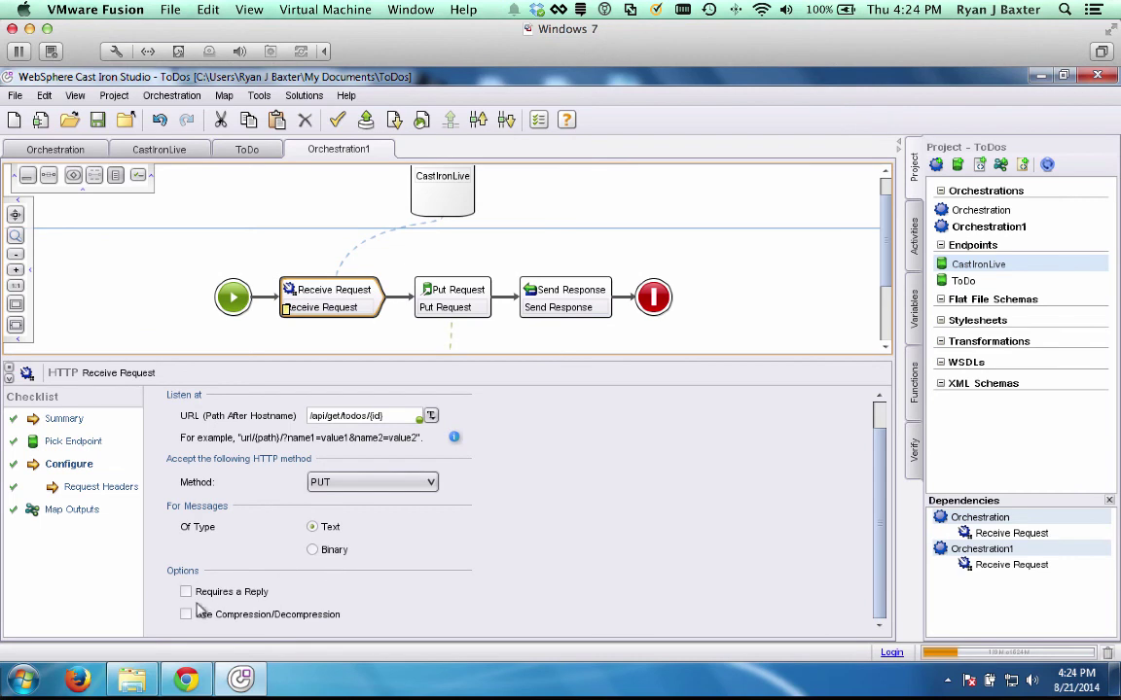
{"action": "left_click", "coordinate": [187, 593]}
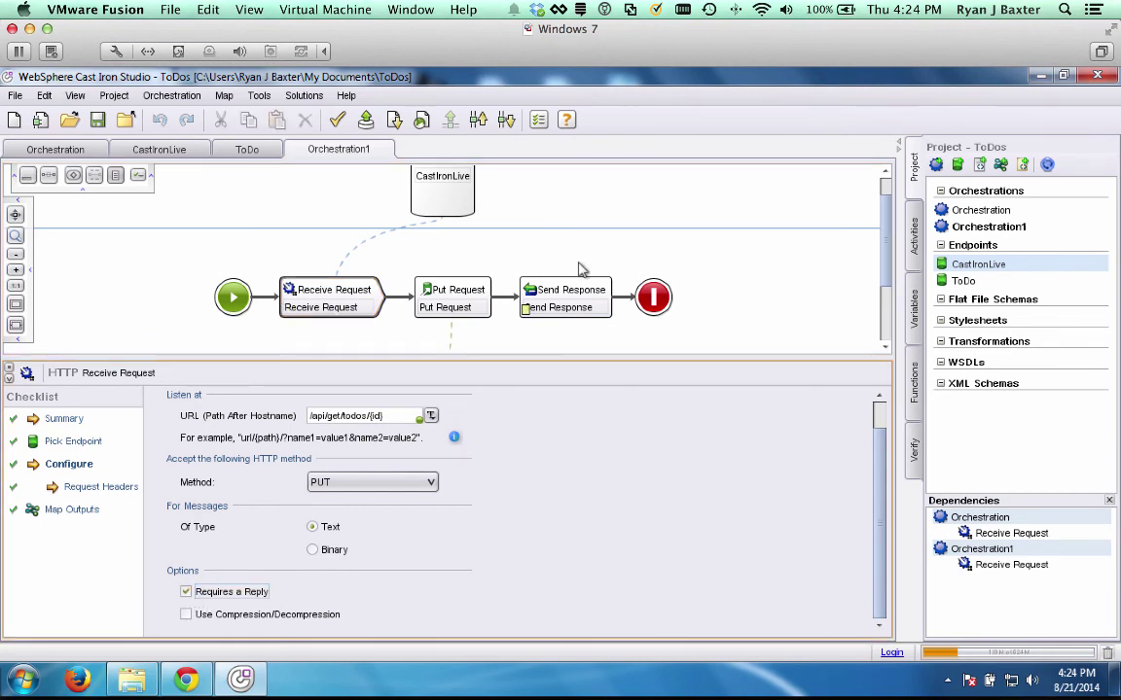
Add the five variables from content-length through response-message as inputs of the Send Response activity's map
{"action": "left_click", "coordinate": [584, 300]}
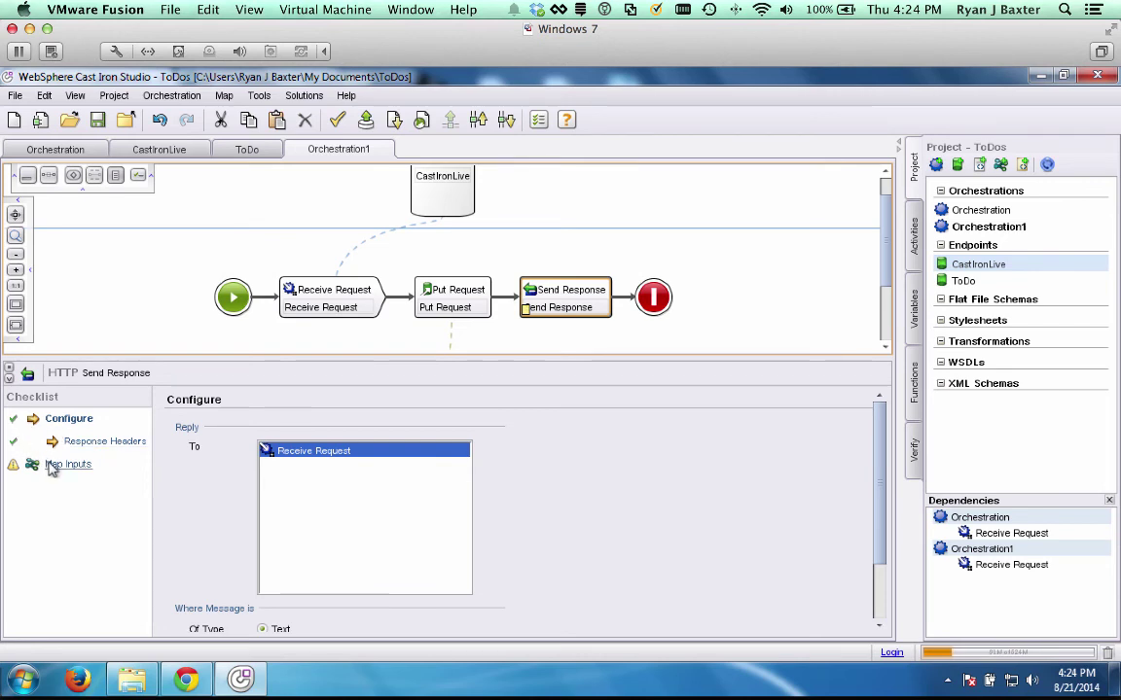
{"action": "left_click", "coordinate": [52, 465]}
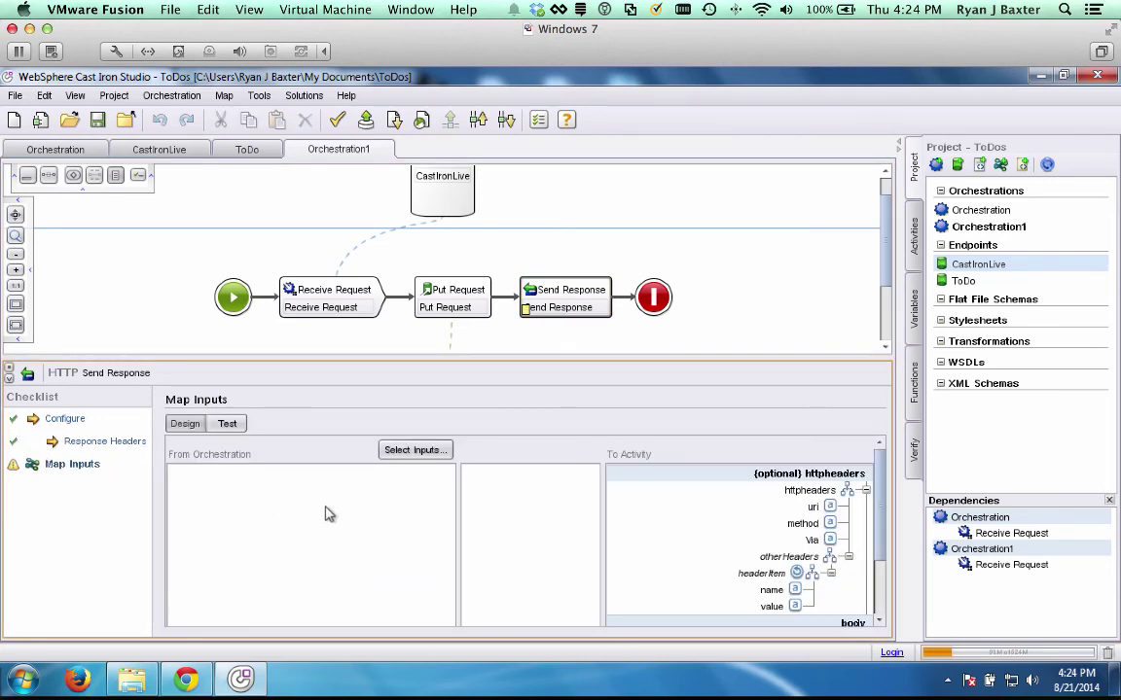
{"action": "left_click", "coordinate": [435, 452]}
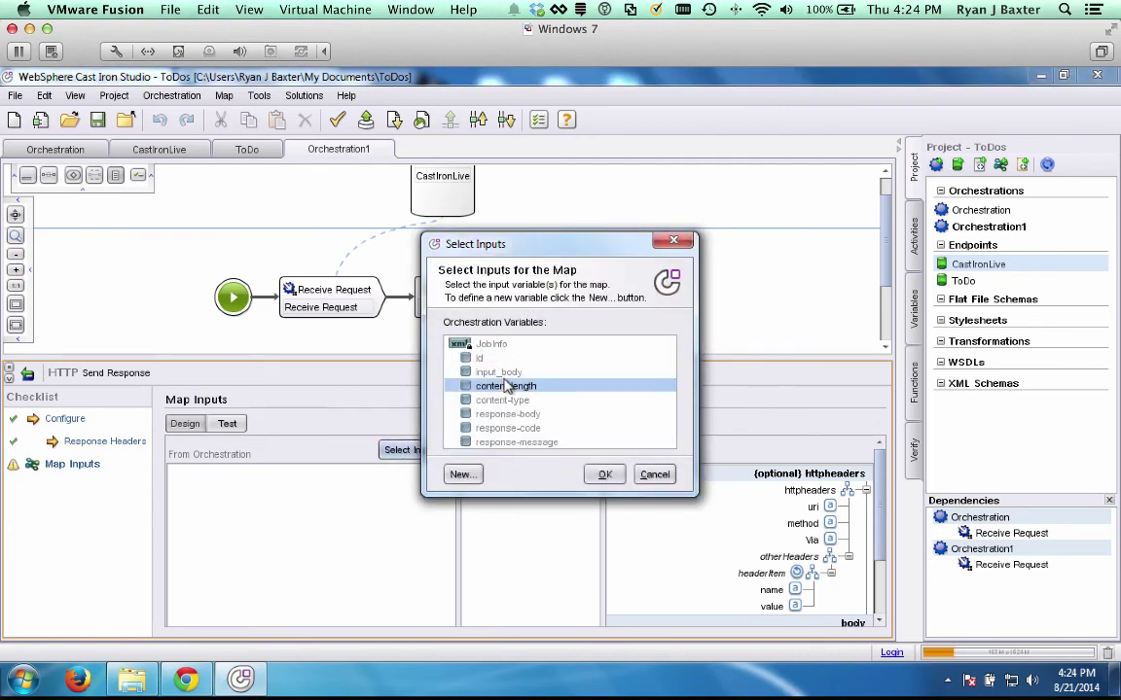
{"action": "left_click", "coordinate": [530, 442], "text": "shift"}
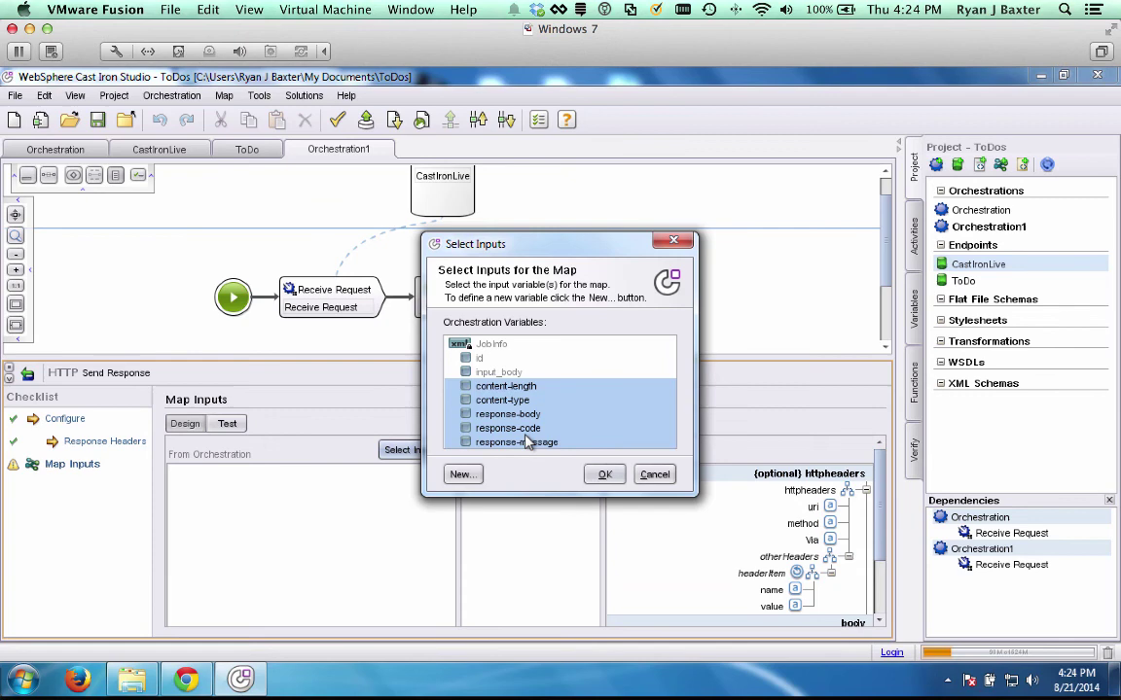
{"action": "left_click", "coordinate": [605, 475]}
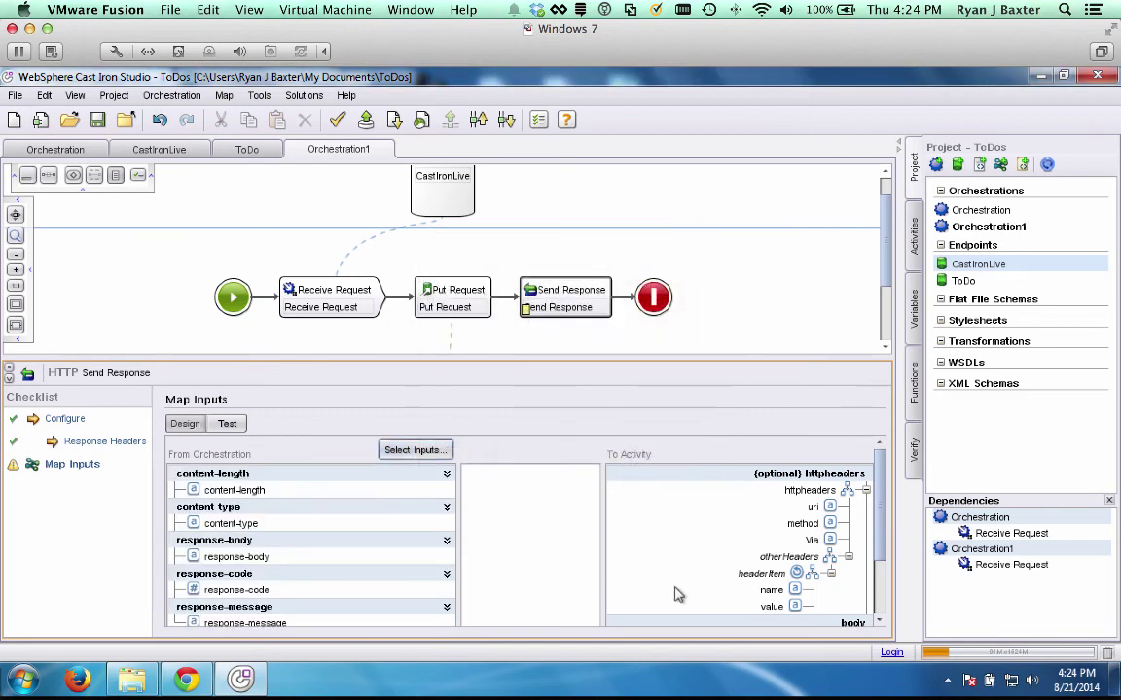
Include the pre-defined standard headers in Send Response's response headers and return to its input map
{"action": "left_click_drag", "start_coordinate": [681, 358], "coordinate": [683, 313]}
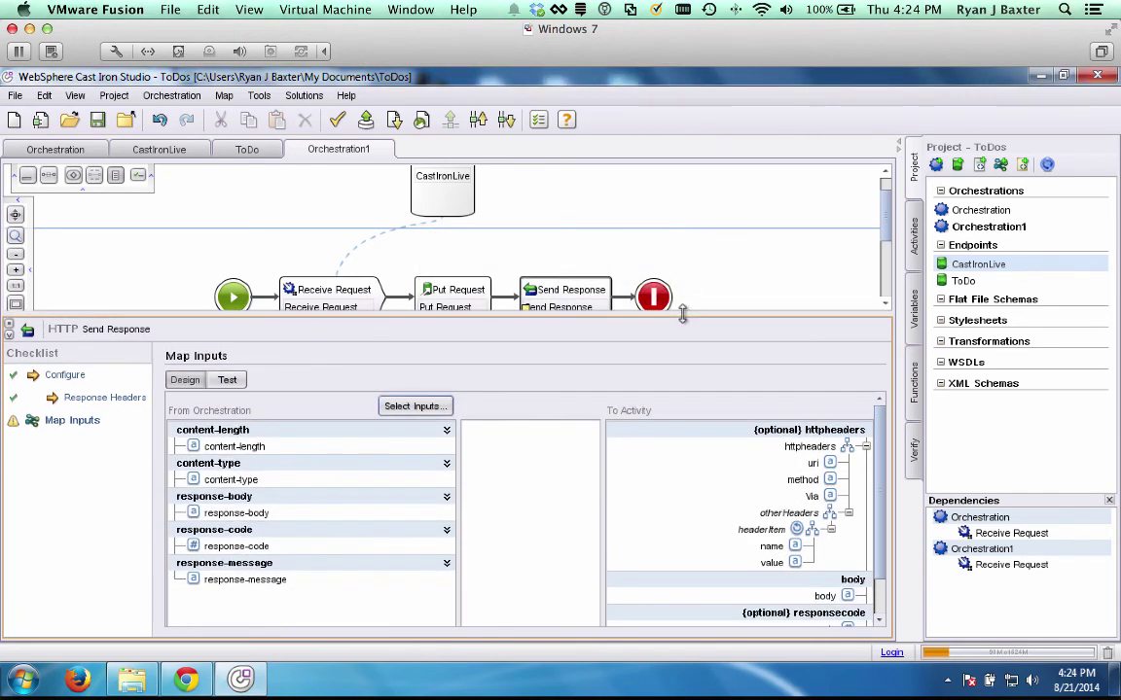
{"action": "left_click", "coordinate": [195, 446]}
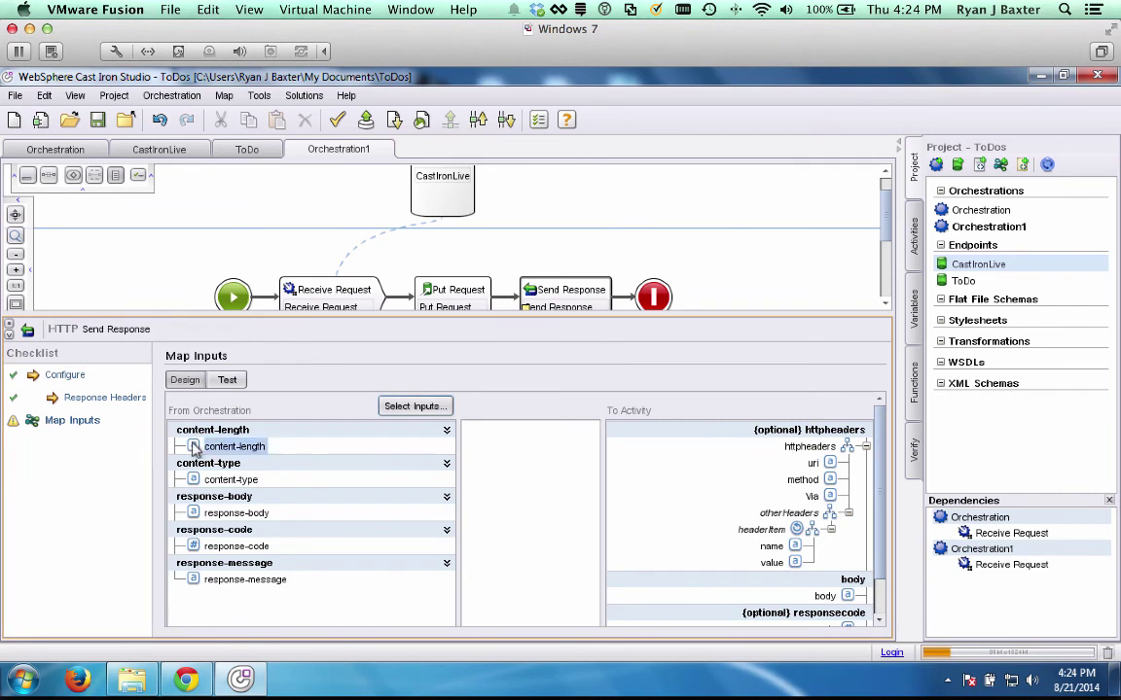
{"action": "left_click", "coordinate": [70, 399]}
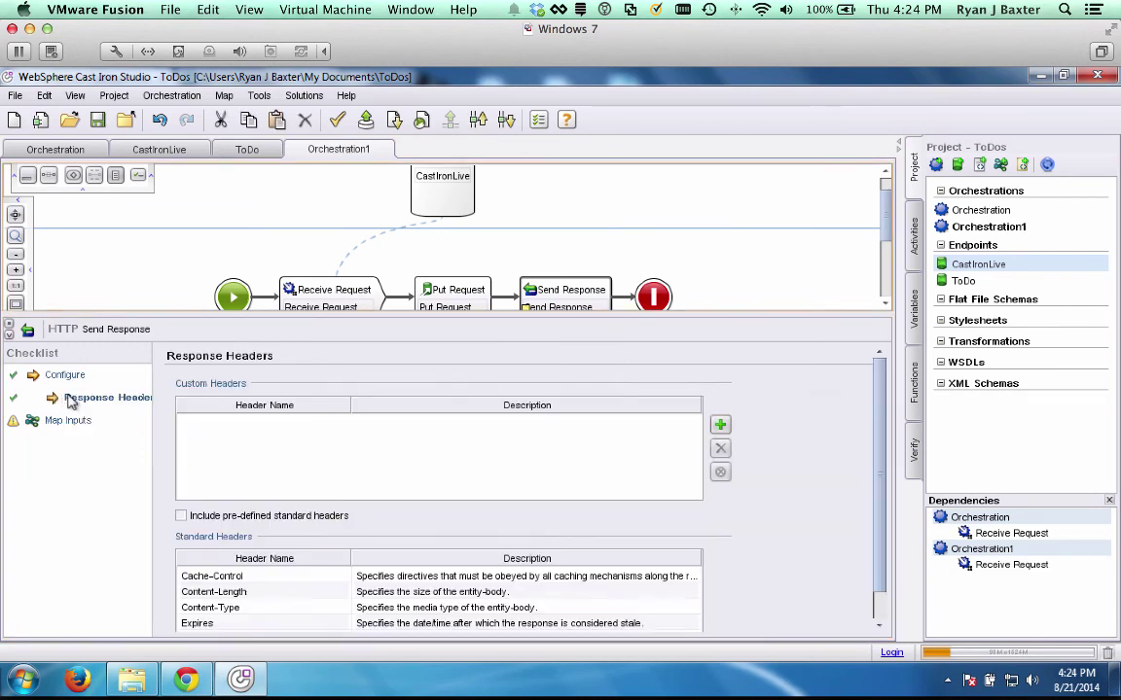
{"action": "left_click", "coordinate": [181, 515]}
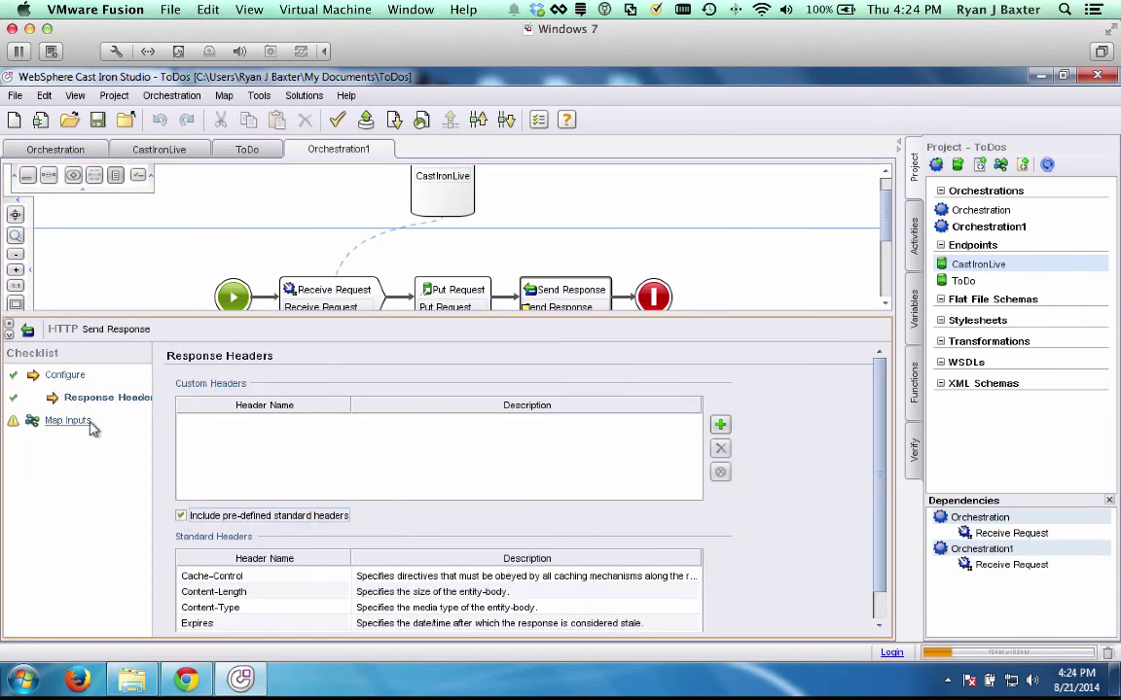
{"action": "left_click", "coordinate": [85, 423]}
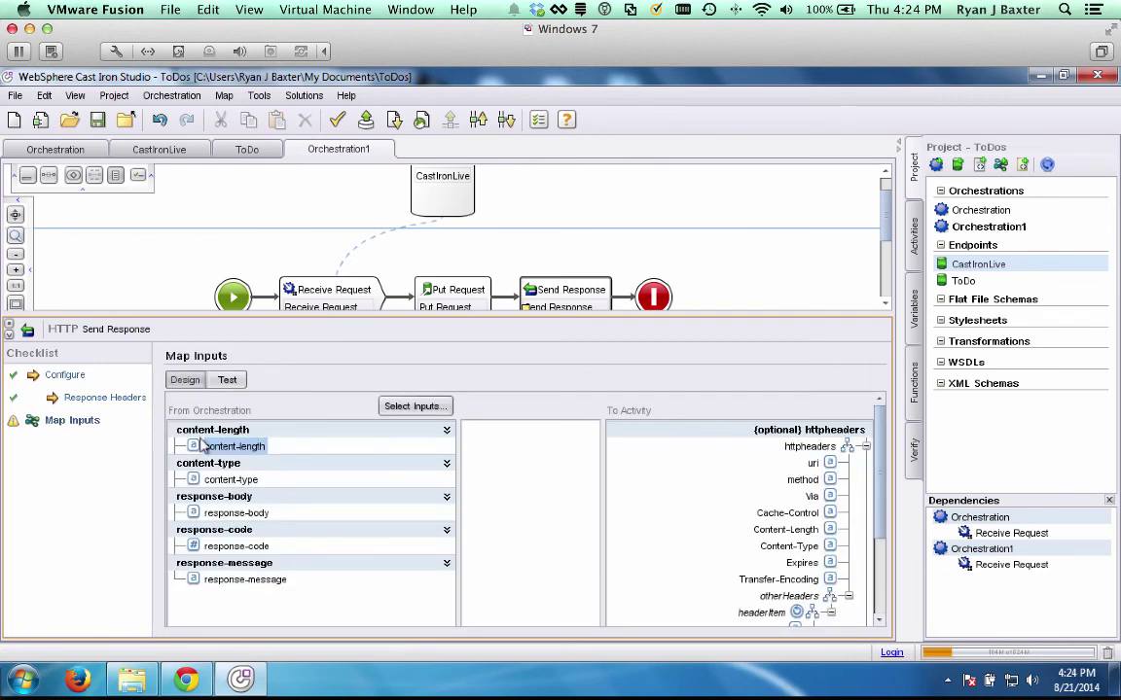
Map content-length, content-type, response-body, response-code and response-message to Send Response's Content-Length, Content-Type, body, responsecode and responsemessage
{"action": "left_click_drag", "start_coordinate": [200, 449], "coordinate": [828, 528]}
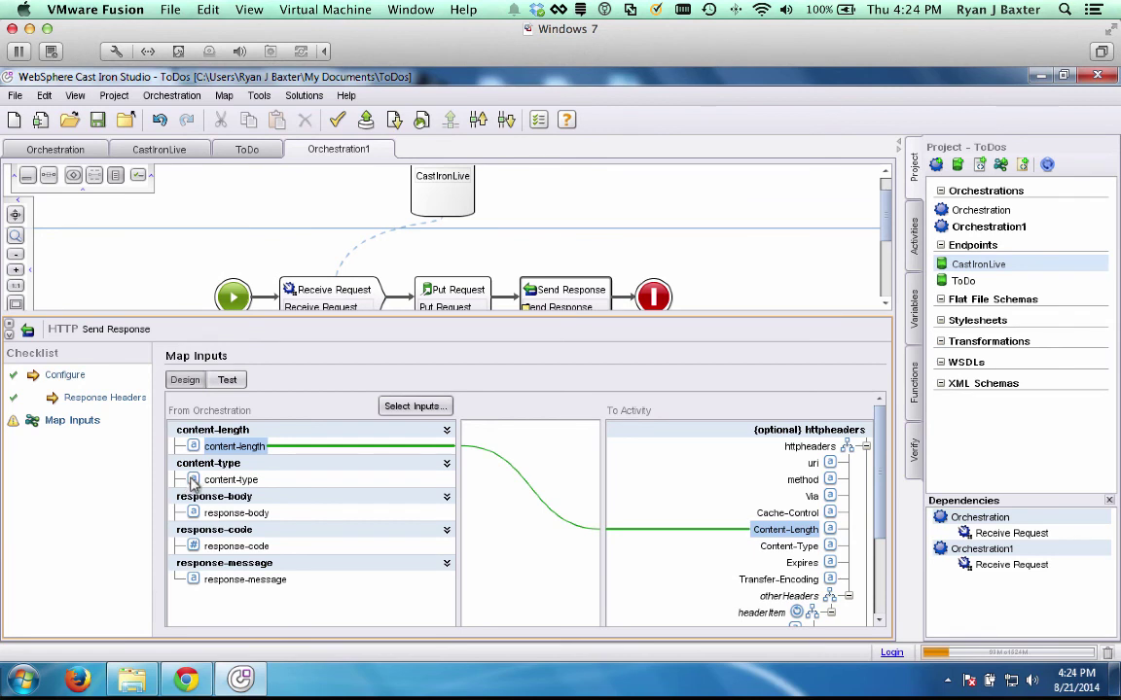
{"action": "left_click_drag", "start_coordinate": [194, 484], "coordinate": [827, 545]}
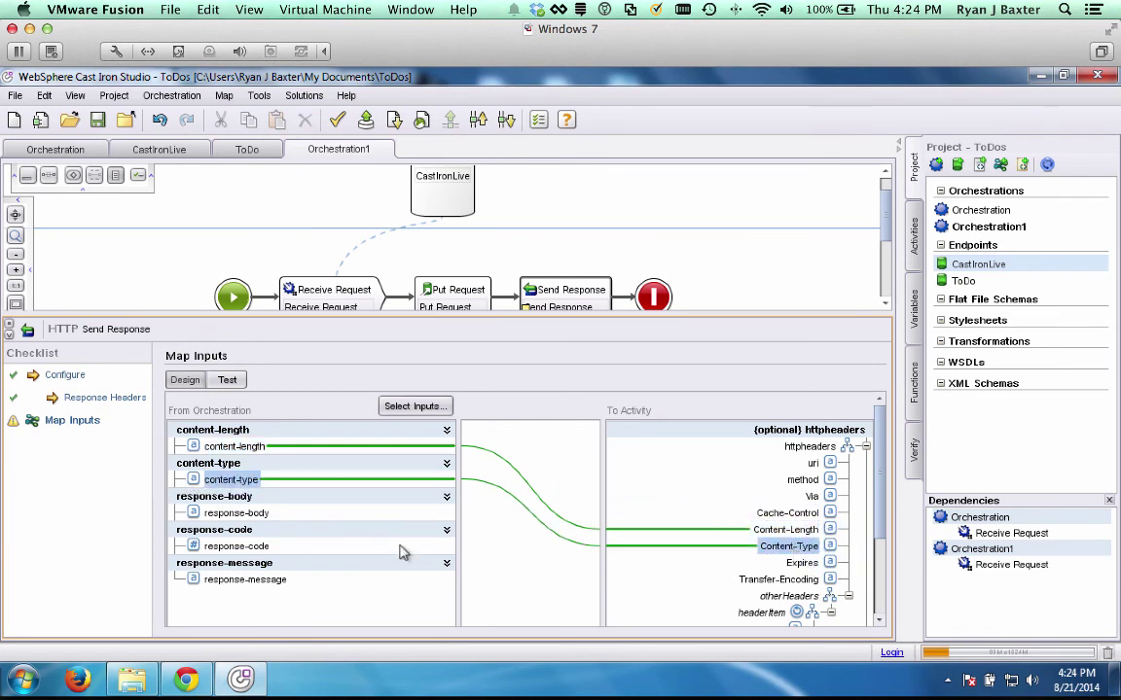
{"action": "left_click", "coordinate": [234, 512]}
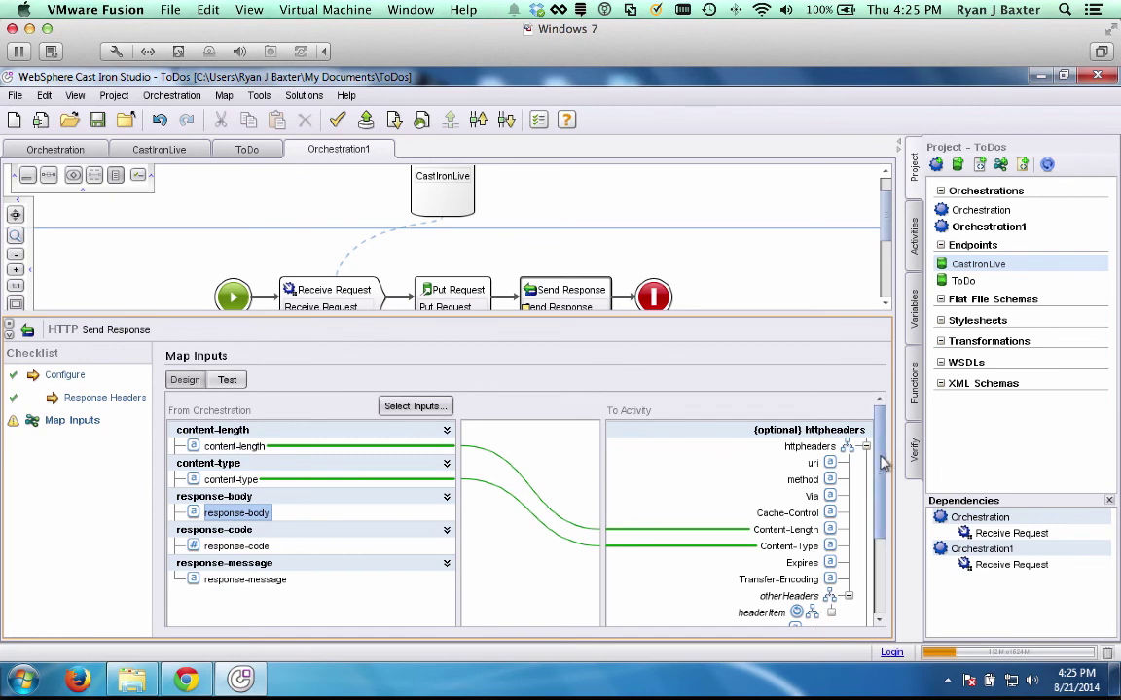
{"action": "scroll", "coordinate": [881, 536], "scroll_direction": "down", "scroll_amount": 3}
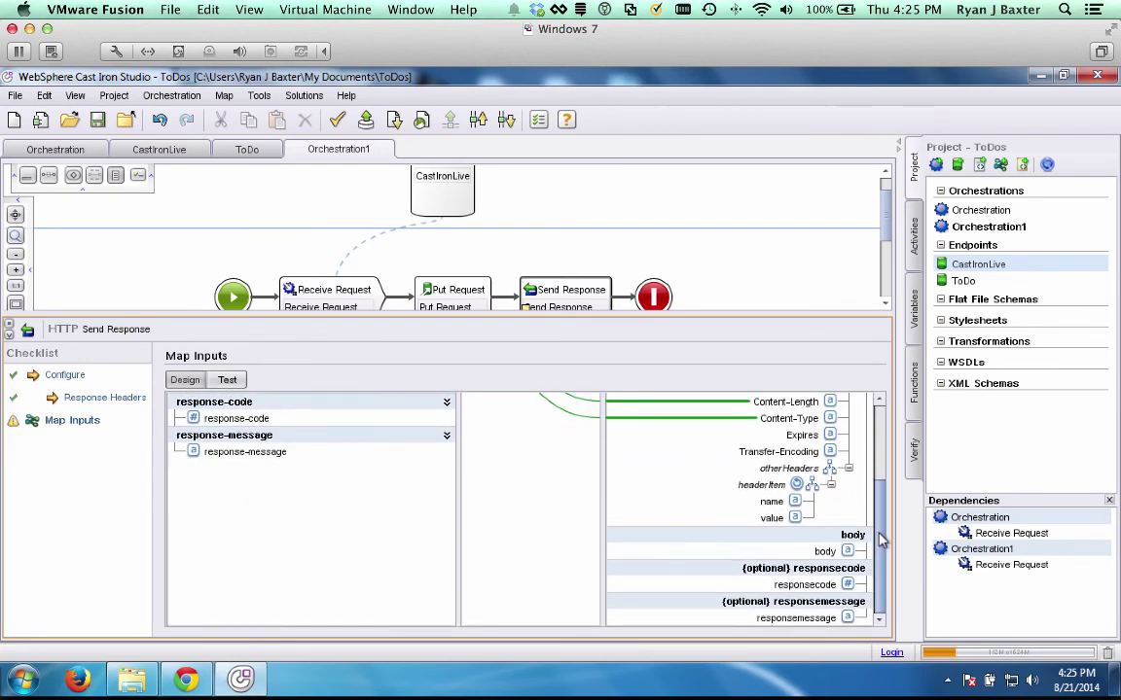
{"action": "scroll", "coordinate": [880, 541], "scroll_direction": "up", "scroll_amount": 1}
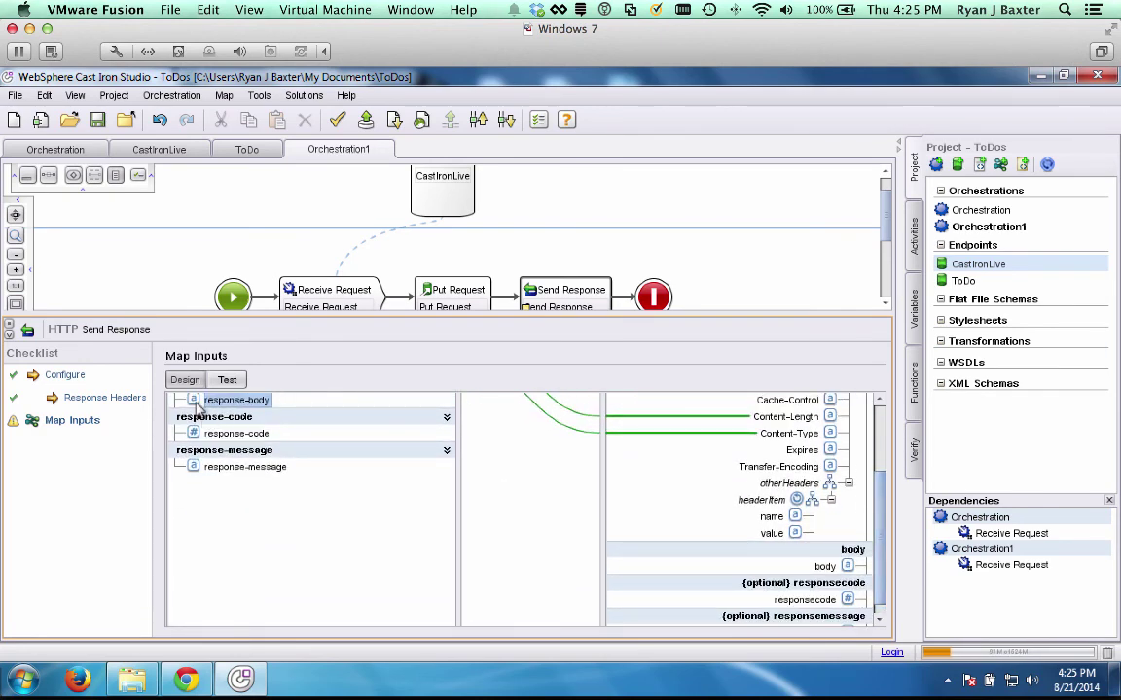
{"action": "left_click_drag", "start_coordinate": [199, 407], "coordinate": [831, 569]}
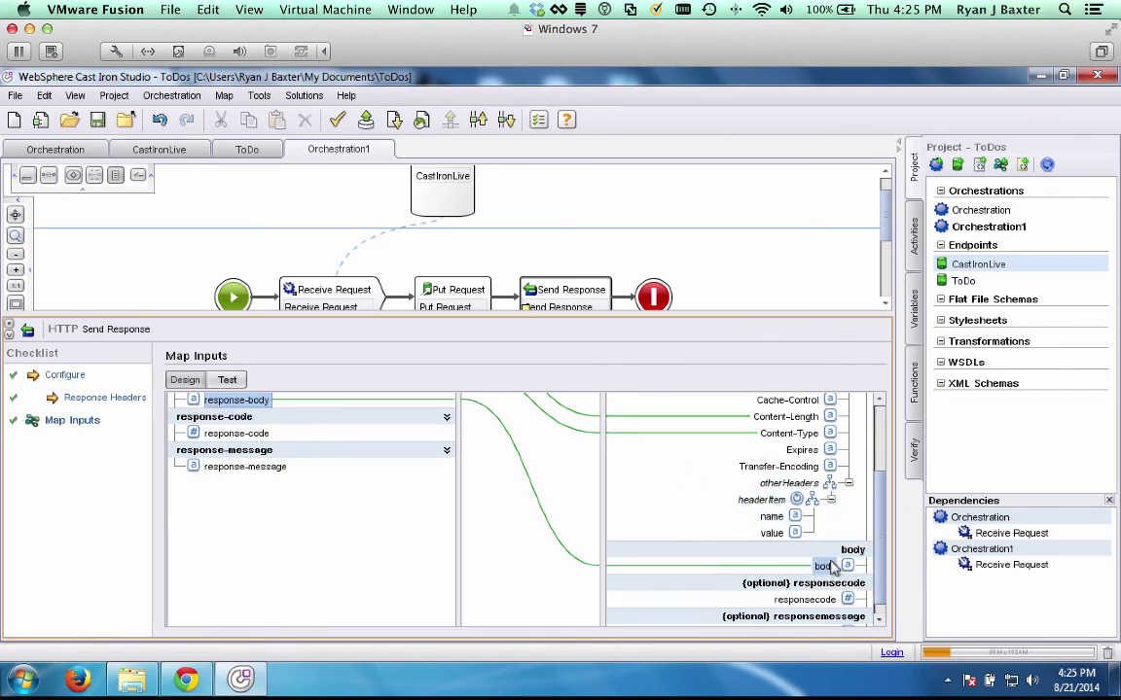
{"action": "left_click_drag", "start_coordinate": [192, 435], "coordinate": [851, 604]}
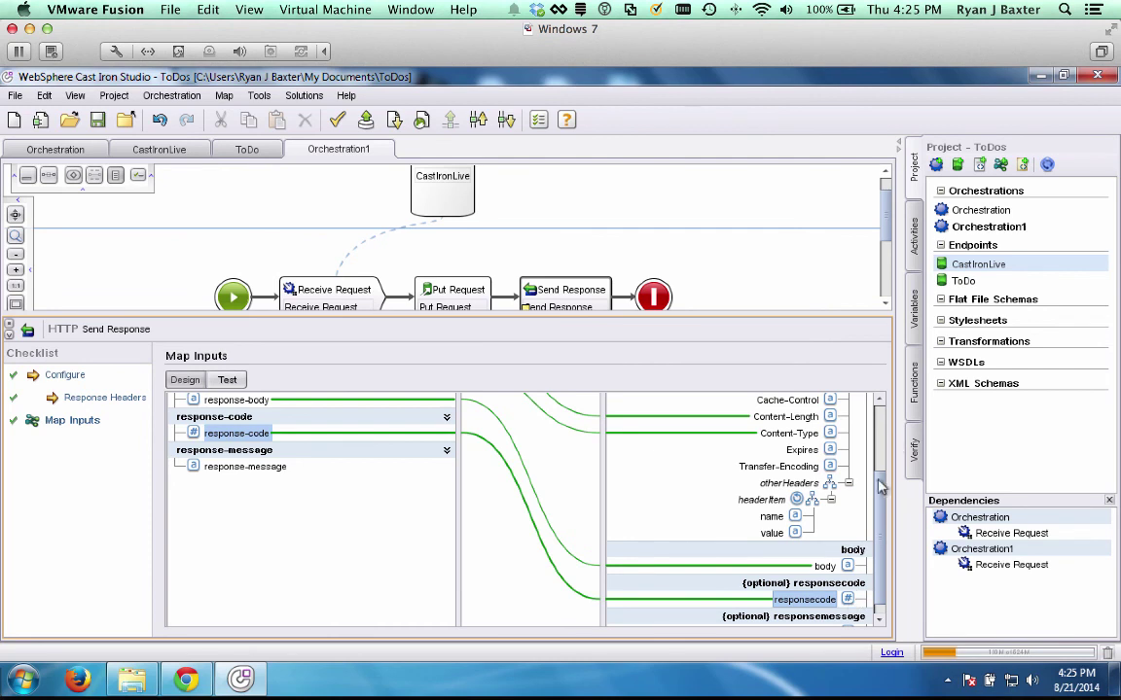
{"action": "scroll", "coordinate": [874, 508], "scroll_direction": "down", "scroll_amount": 1}
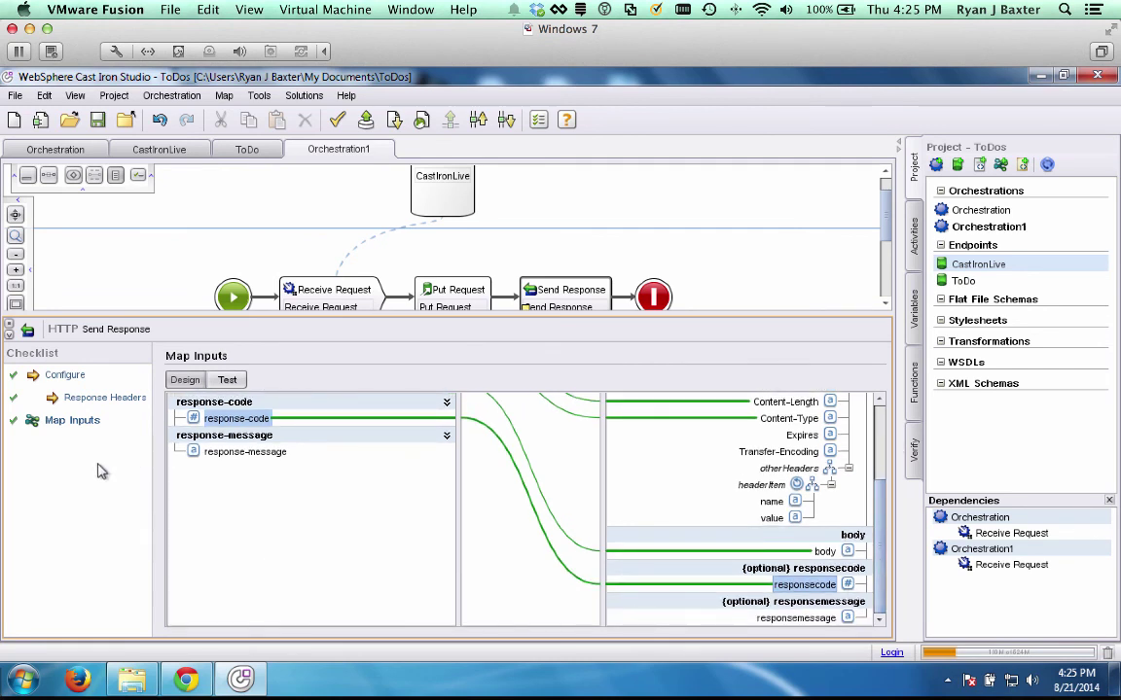
{"action": "left_click_drag", "start_coordinate": [192, 455], "coordinate": [837, 627]}
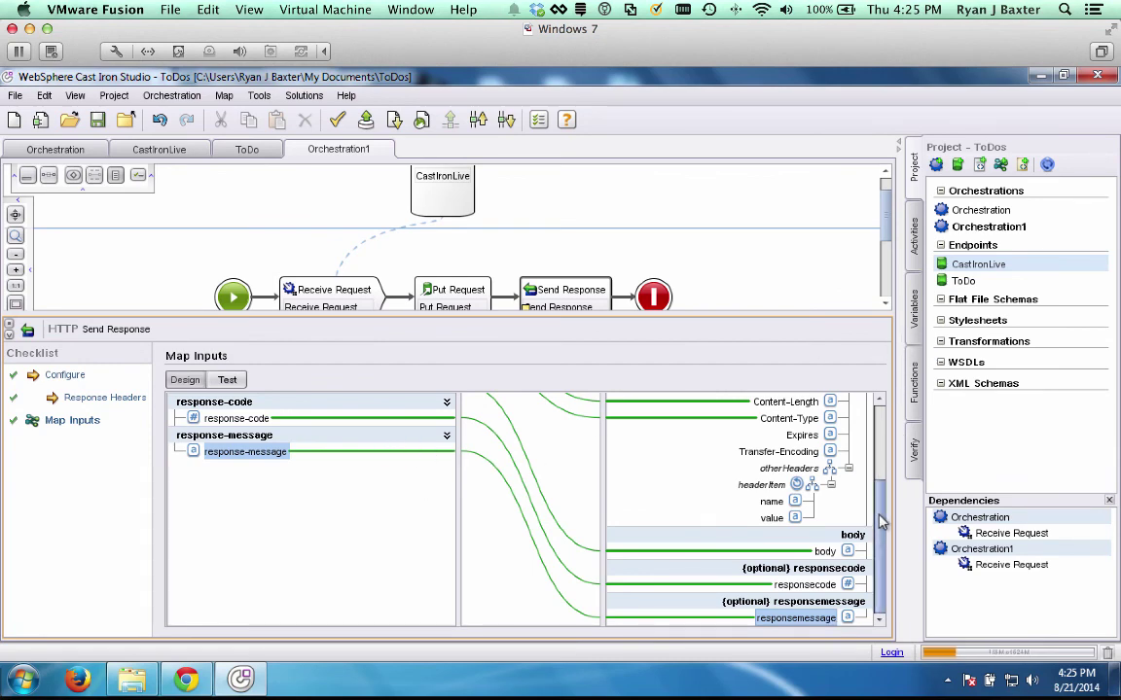
{"action": "scroll", "coordinate": [876, 448], "scroll_direction": "up", "scroll_amount": 6}
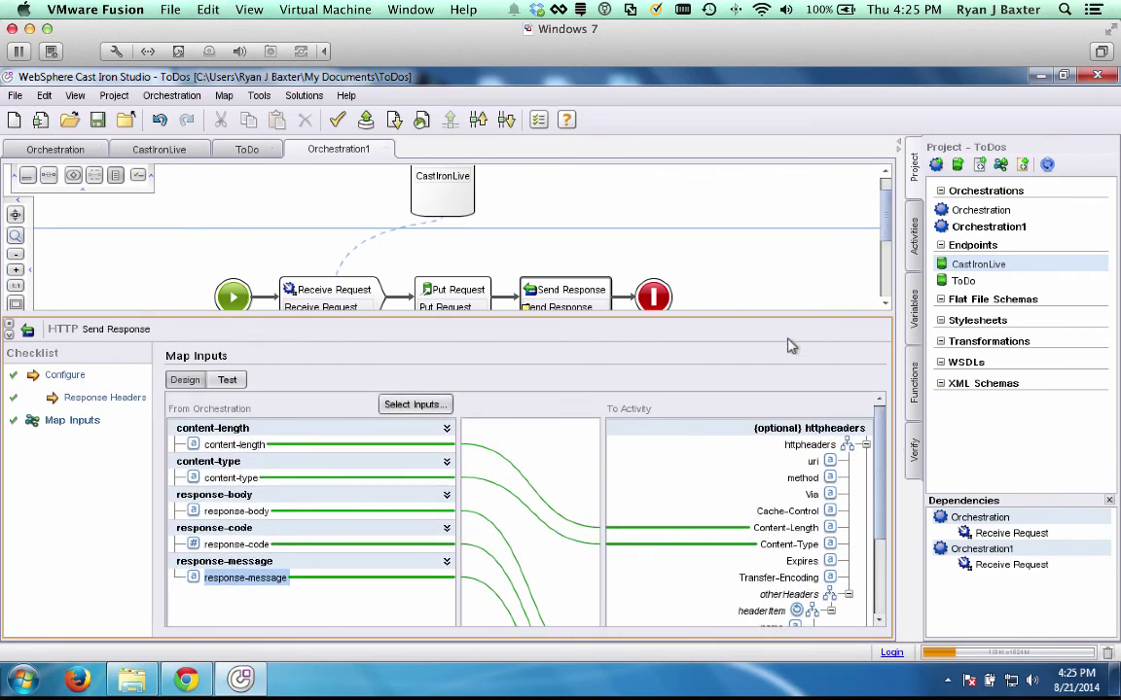
{"action": "left_click_drag", "start_coordinate": [785, 313], "coordinate": [785, 397]}
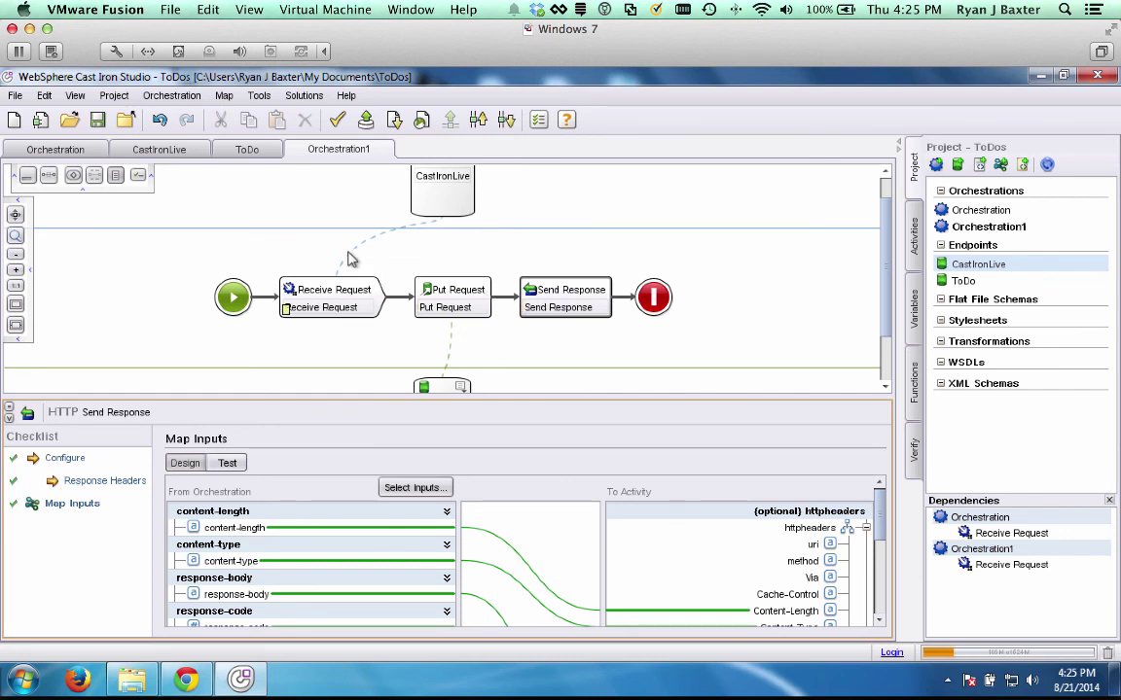
Export the project to the Desktop as ToDos.par, replacing the existing file
{"action": "left_click", "coordinate": [15, 96]}
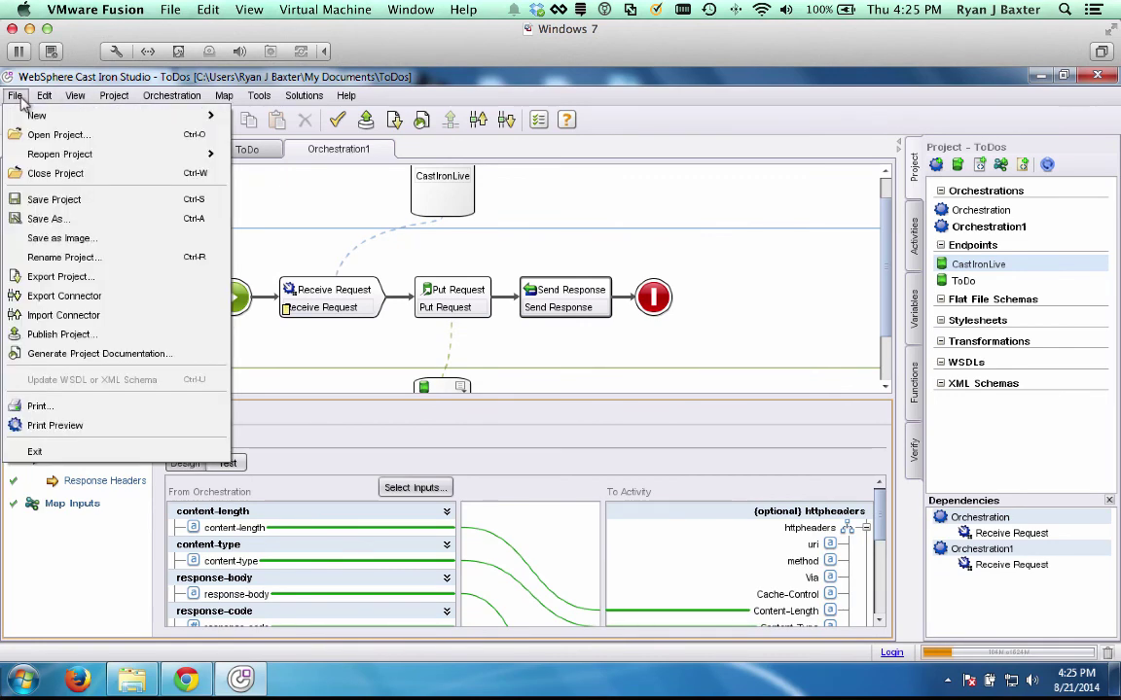
{"action": "left_click", "coordinate": [58, 276]}
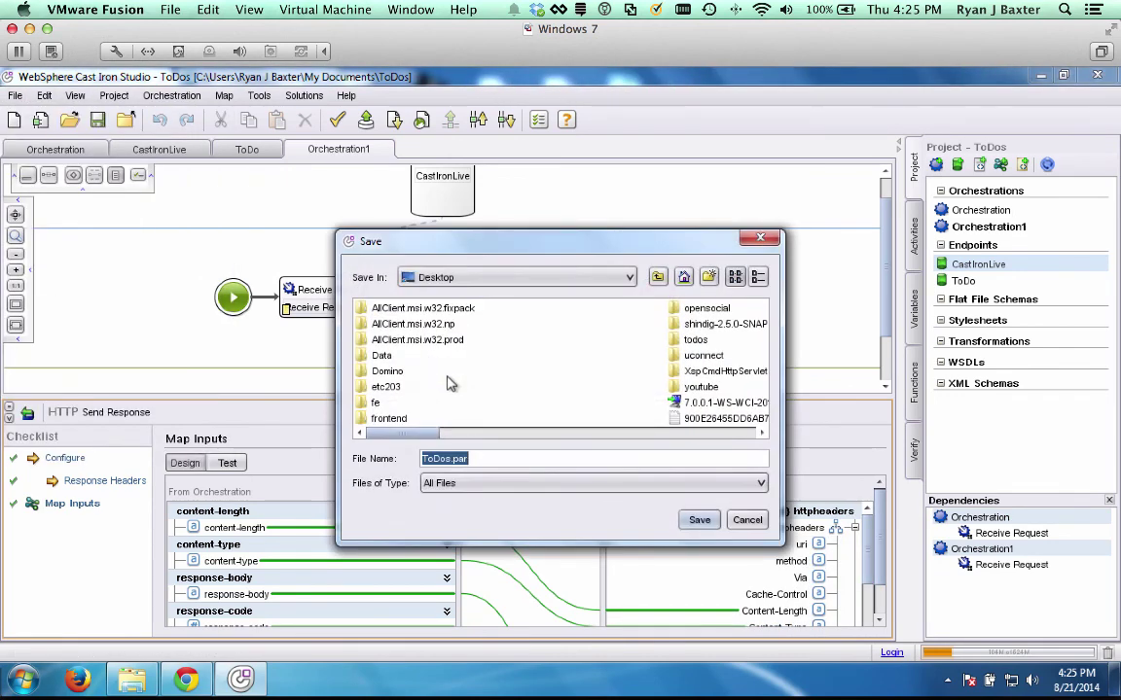
{"action": "left_click", "coordinate": [696, 520]}
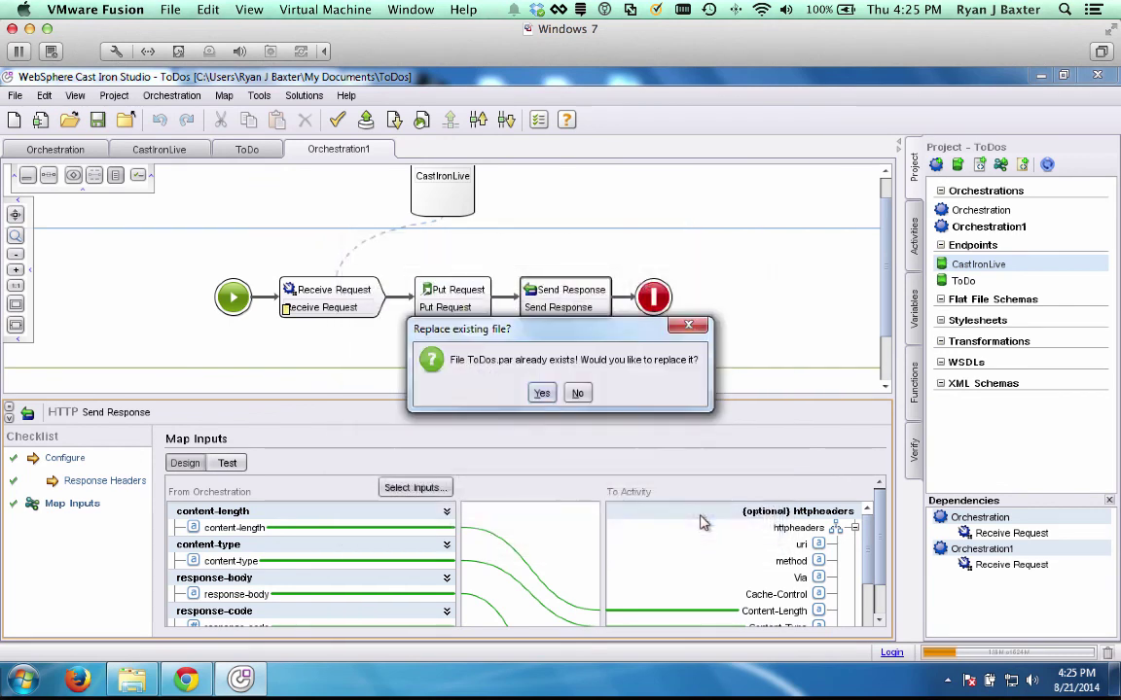
{"action": "left_click", "coordinate": [539, 393]}
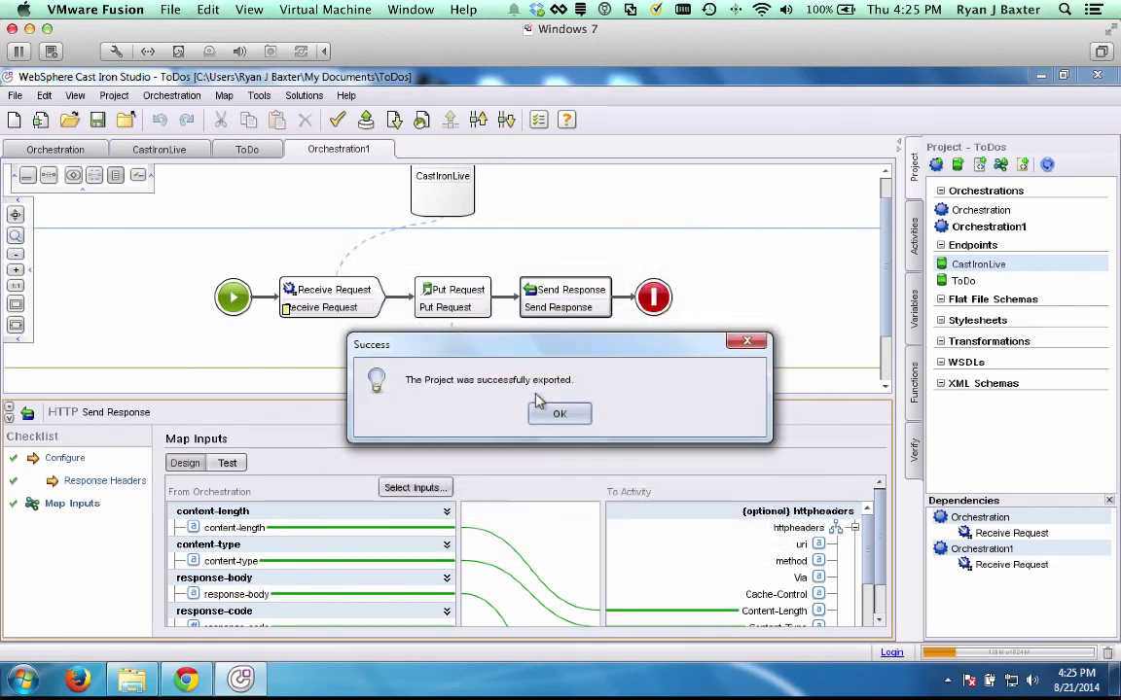
{"action": "left_click", "coordinate": [552, 394]}
Switch to WebSphere Cast Iron Live in Chrome and stop the ToDos configuration by cancelling its running jobs
{"action": "left_click", "coordinate": [186, 678]}
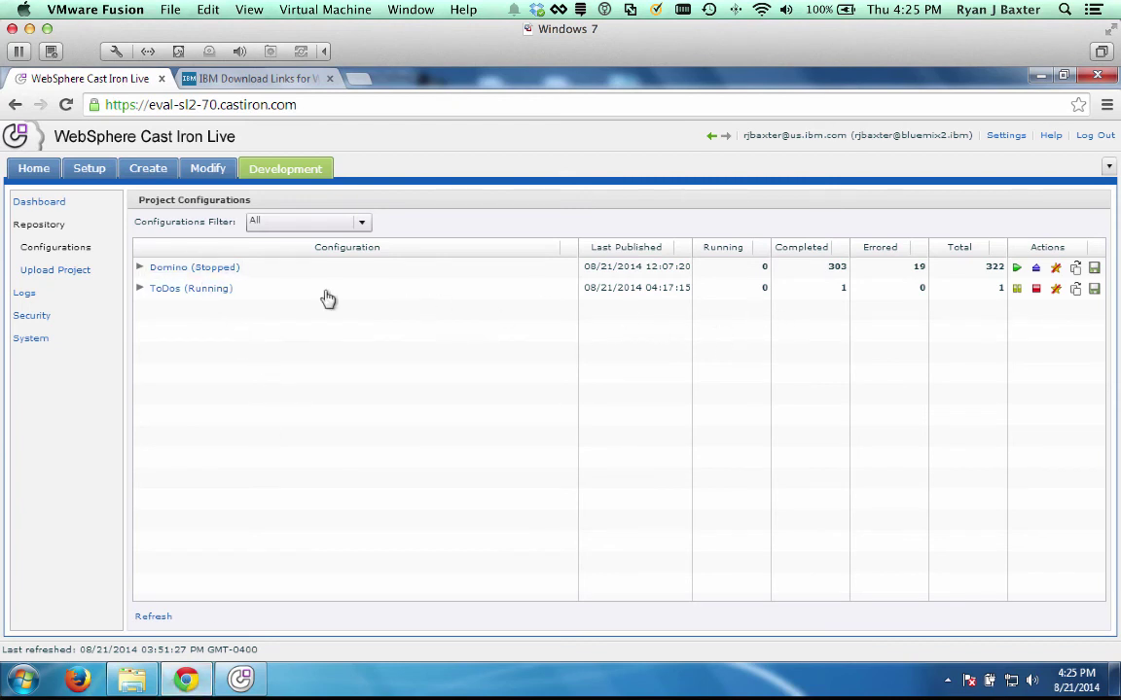
{"action": "left_click", "coordinate": [1036, 287]}
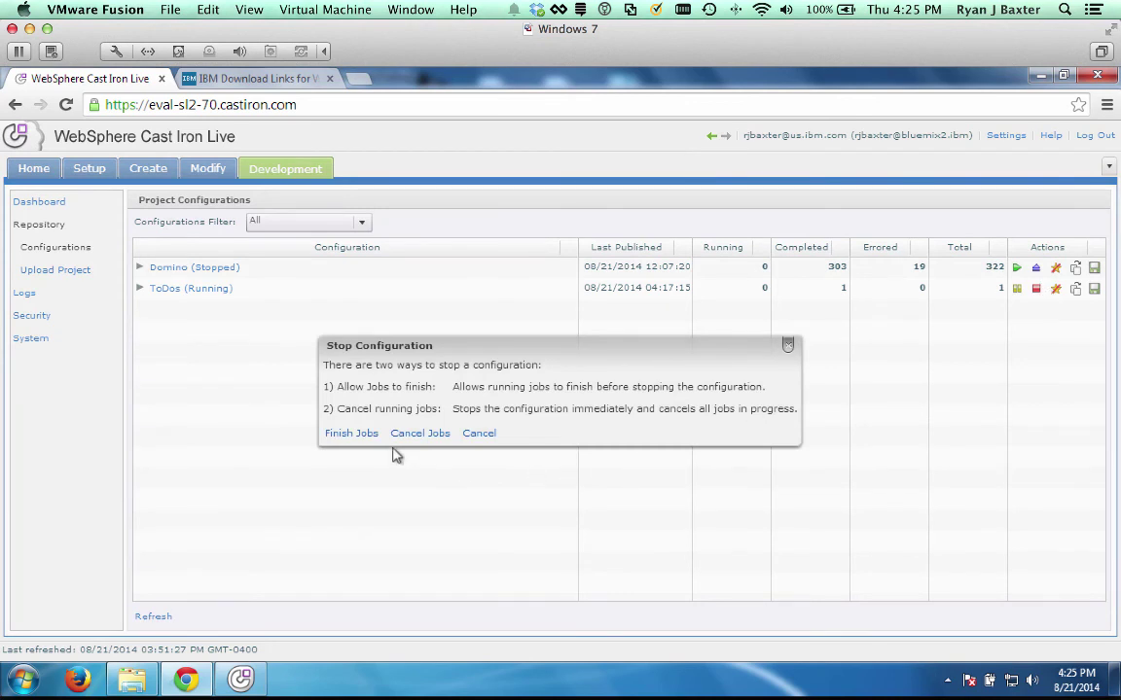
{"action": "left_click", "coordinate": [418, 434]}
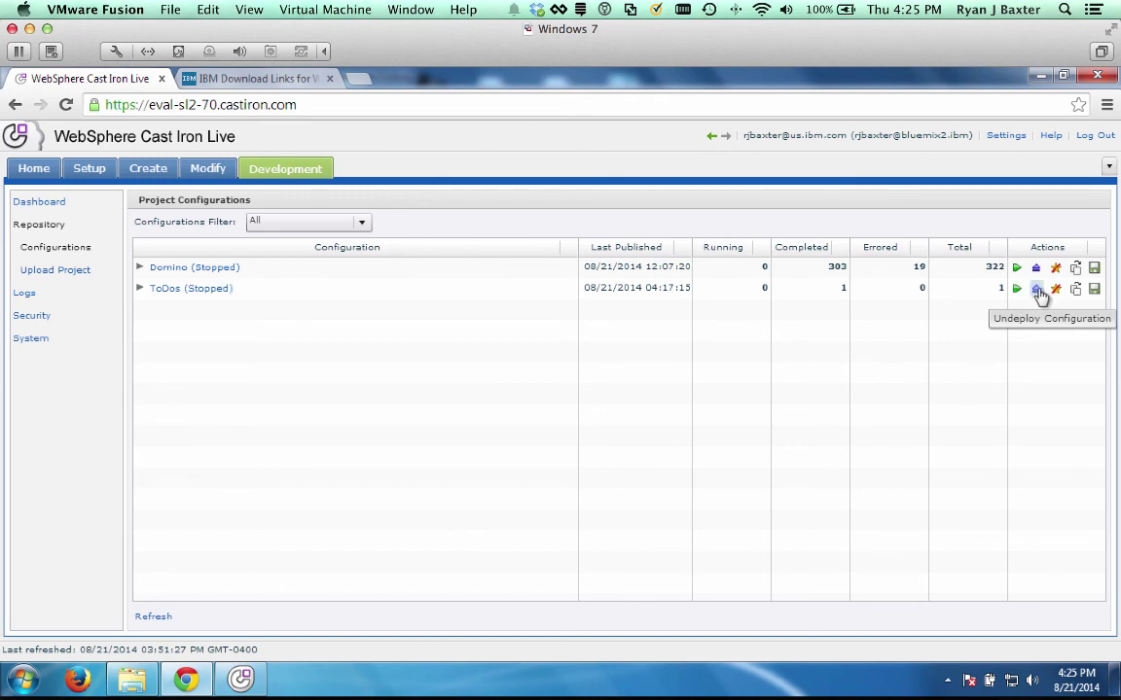
Undeploy the stopped ToDos configuration and delete it from the project configurations
{"action": "left_click", "coordinate": [1037, 290]}
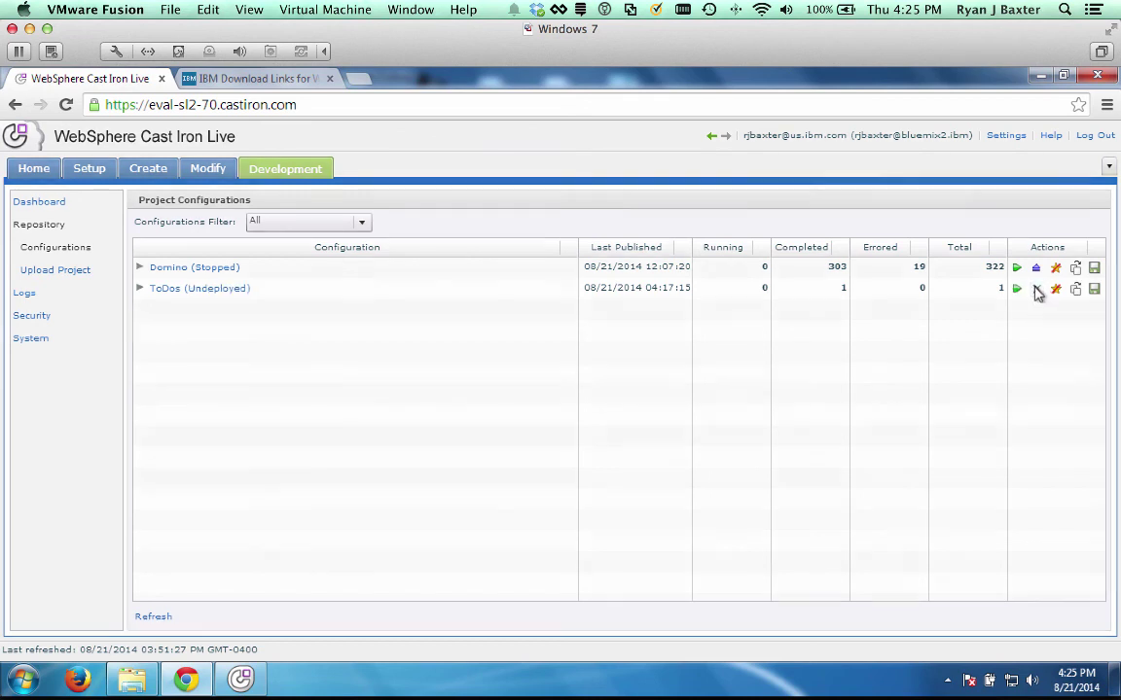
{"action": "left_click", "coordinate": [1055, 288]}
{"action": "left_click", "coordinate": [532, 417]}
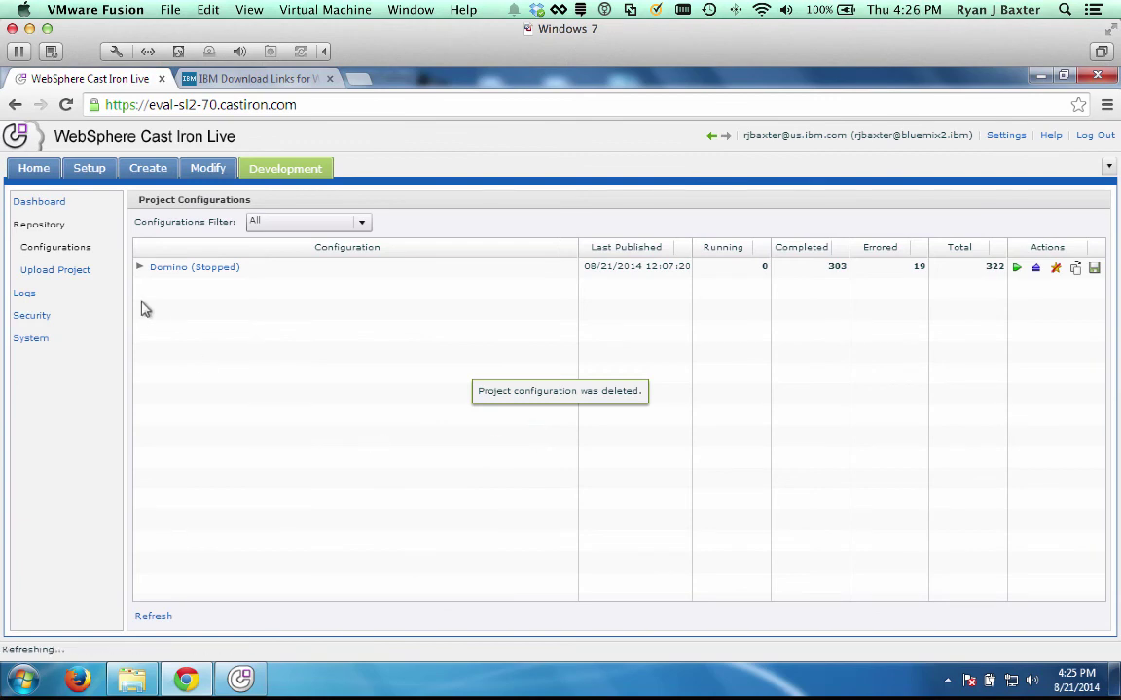
Upload ToDos.par from the Desktop as a project configuration named ToDos, version 1.0
{"action": "left_click", "coordinate": [72, 272]}
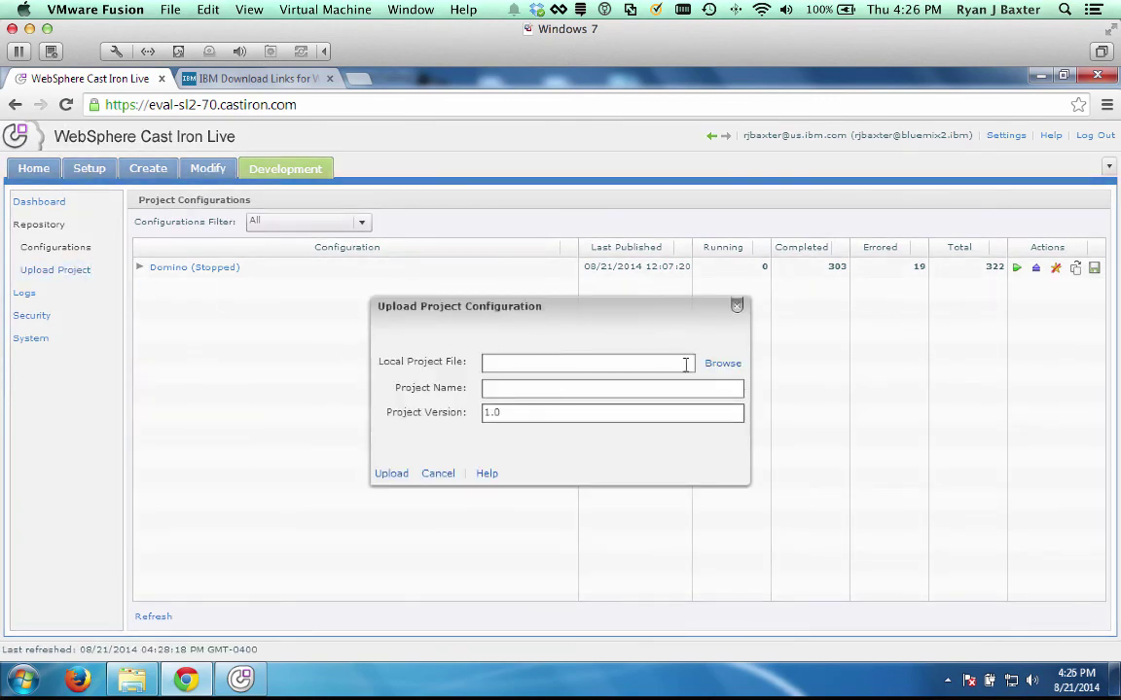
{"action": "left_click", "coordinate": [719, 366]}
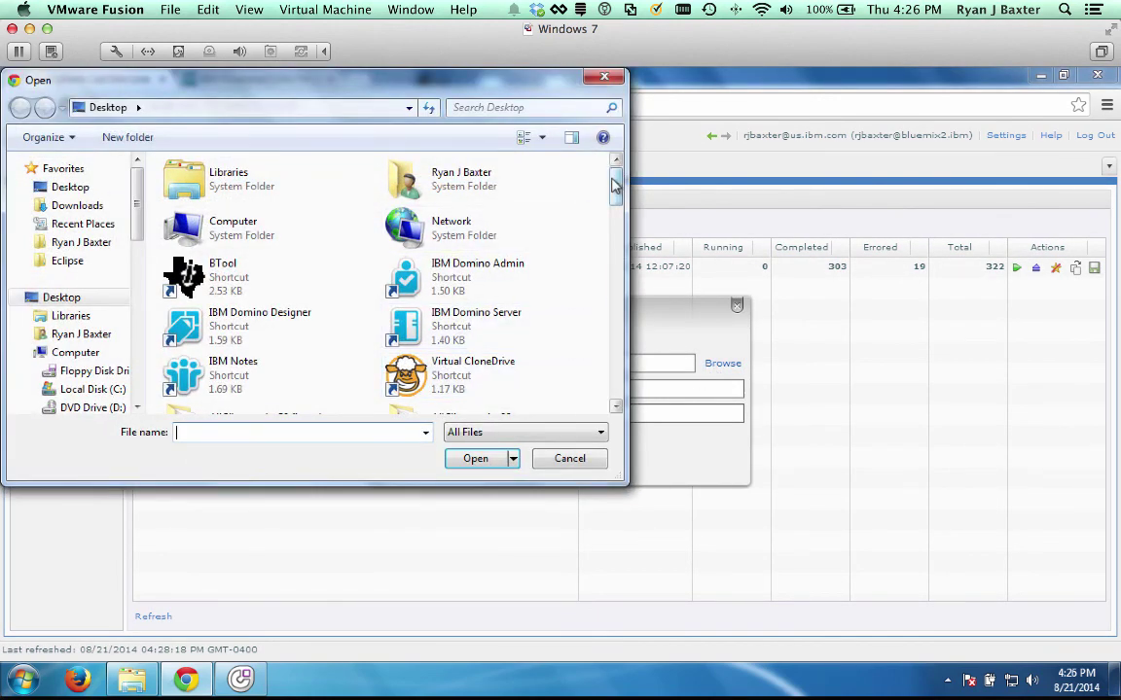
{"action": "left_click_drag", "start_coordinate": [615, 185], "coordinate": [615, 381]}
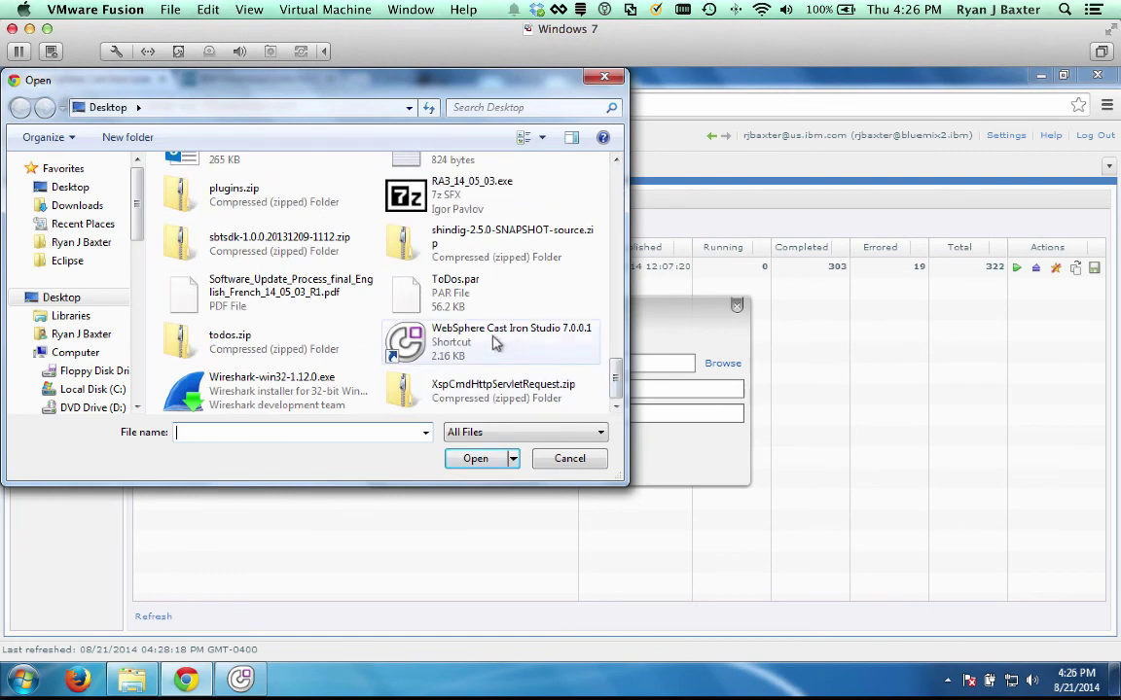
{"action": "double_click", "coordinate": [457, 287]}
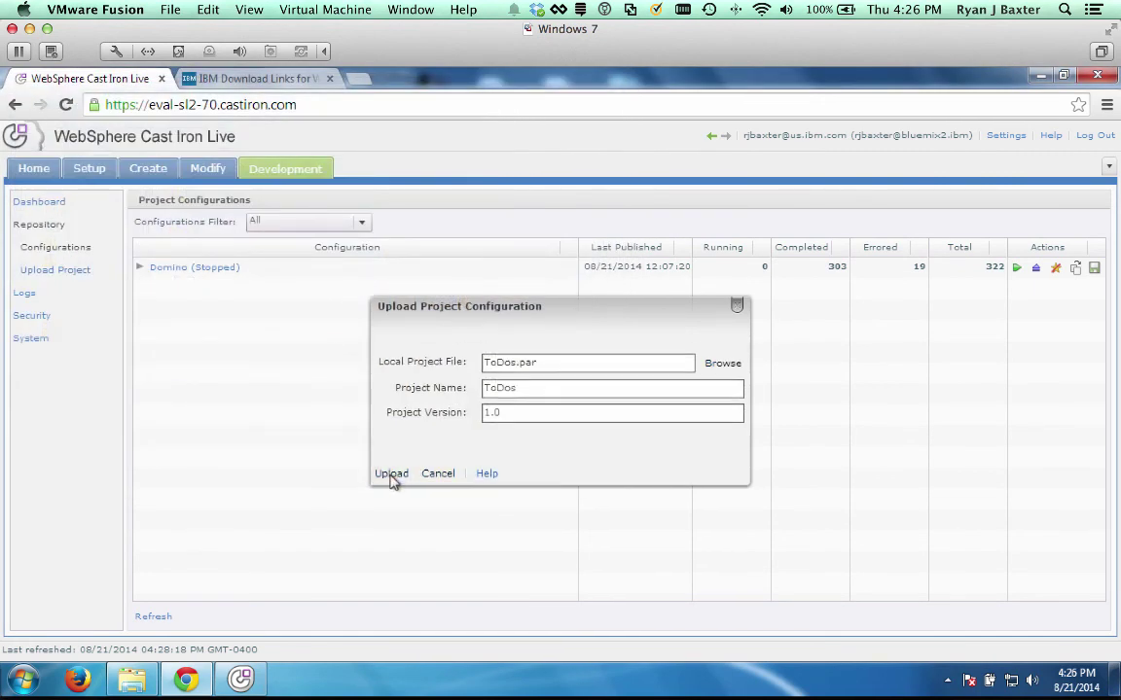
{"action": "left_click", "coordinate": [391, 474]}
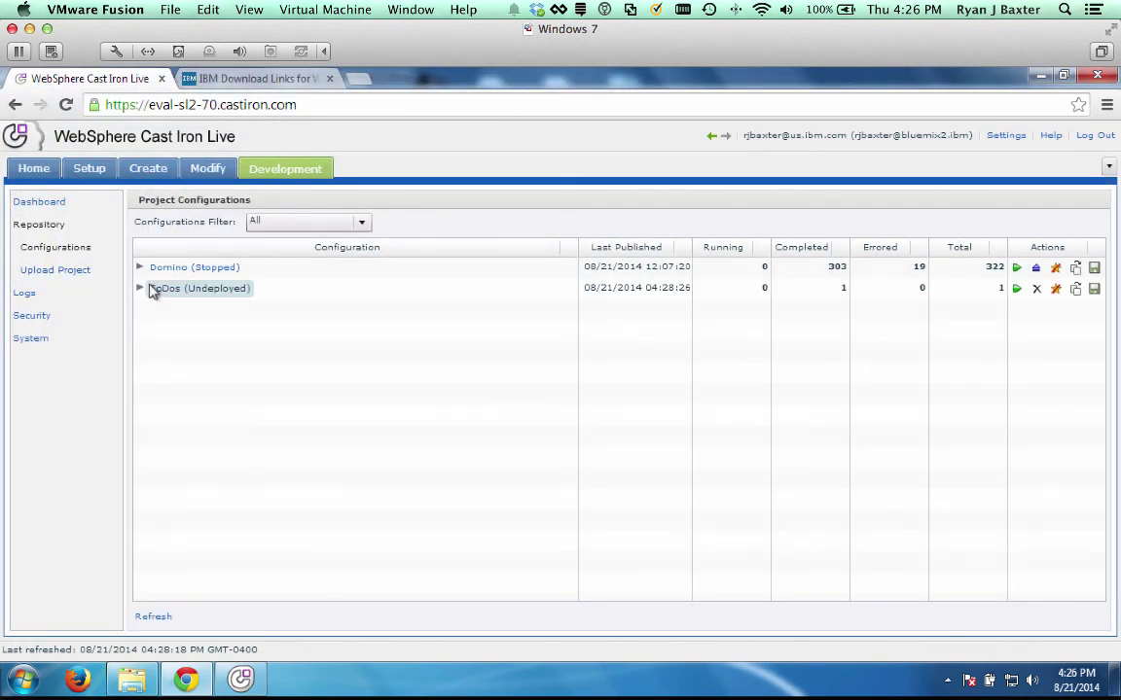
Expand the uploaded ToDos configuration to show its orchestrations and start the configuration
{"action": "left_click", "coordinate": [140, 289]}
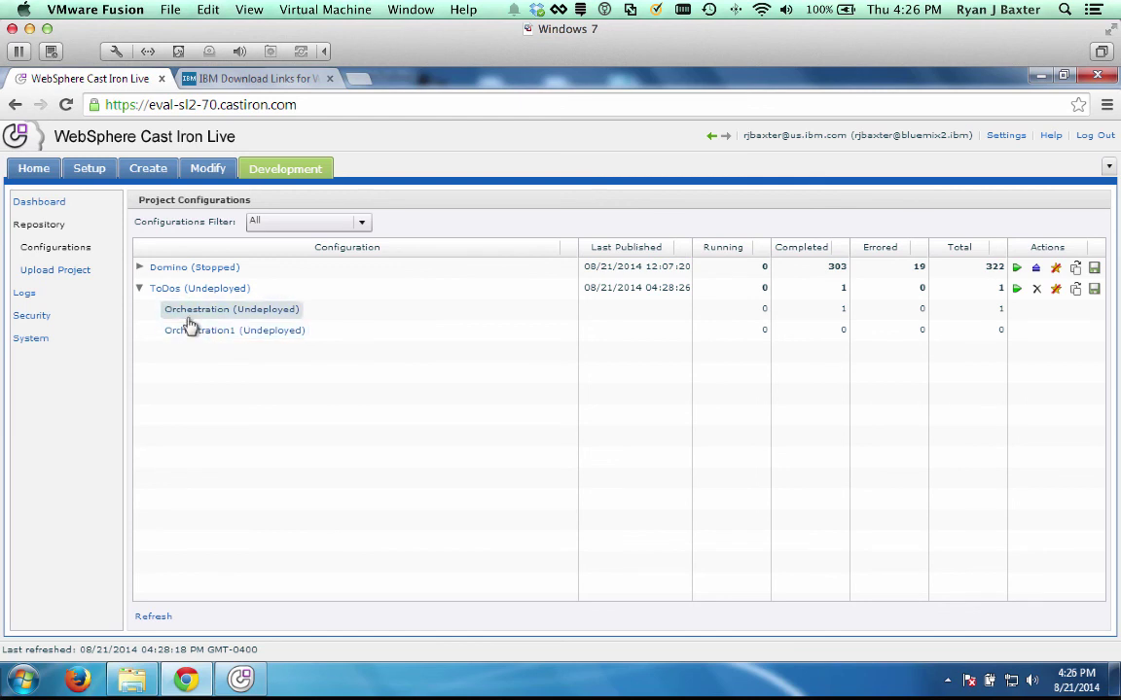
{"action": "left_click", "coordinate": [1016, 290]}
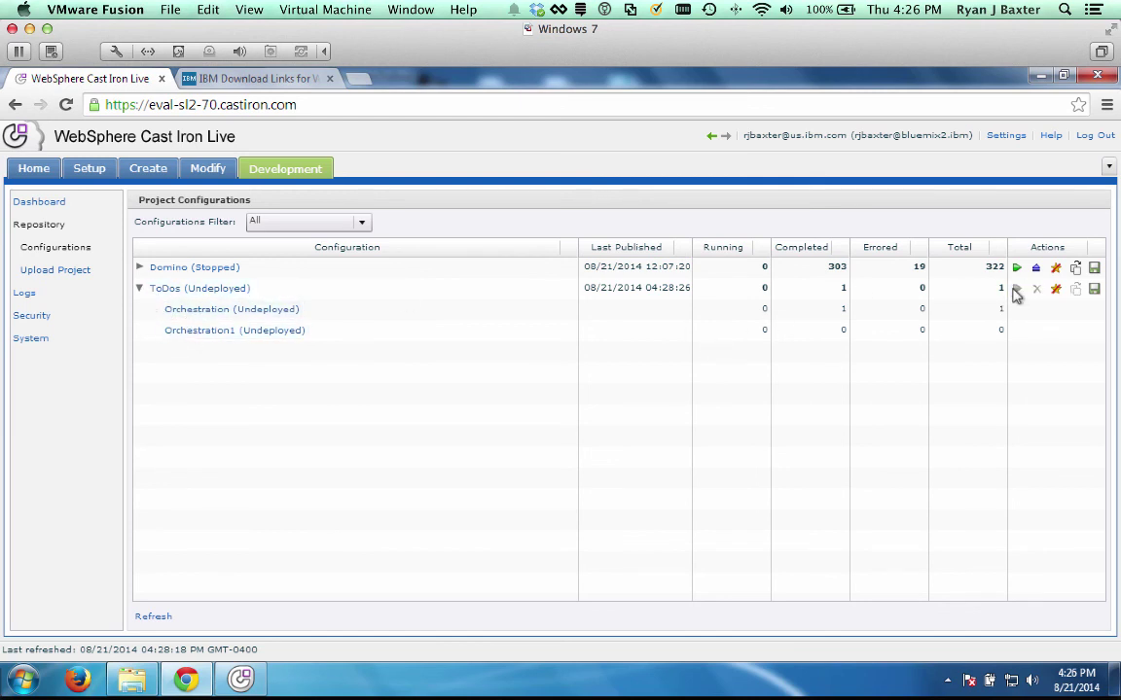